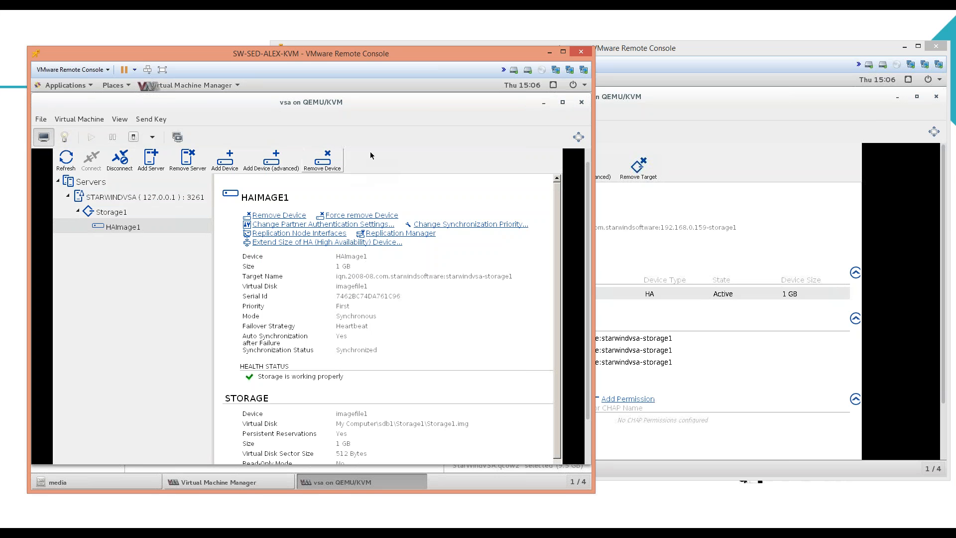
# Close the 'vsa on QEMU/KVM' viewer windows on both KVM hosts.
pyautogui.click(583, 102)
pyautogui.click(936, 97)
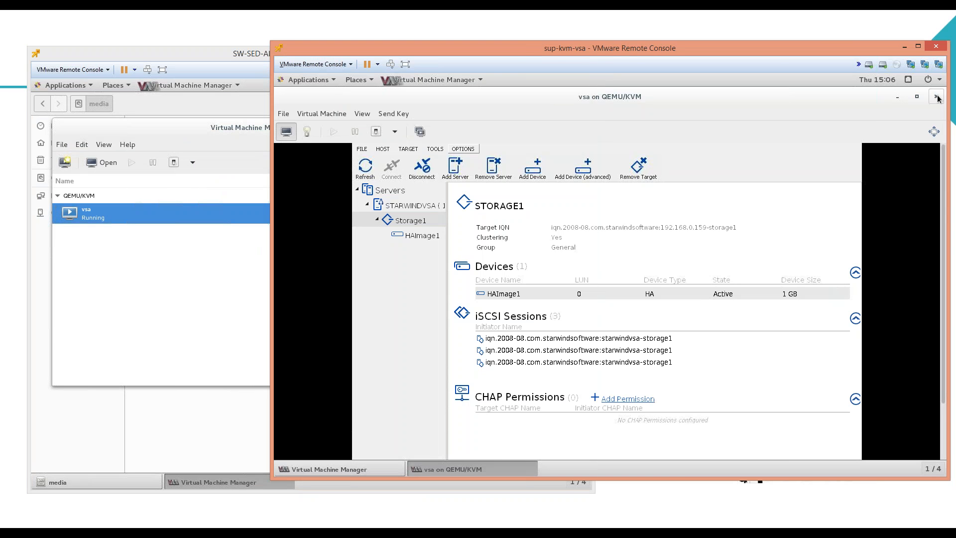
pyautogui.click(936, 96)
# Maximize both hosts' Virtual Machine Manager windows and arrange the two consoles.
pyautogui.click(205, 124)
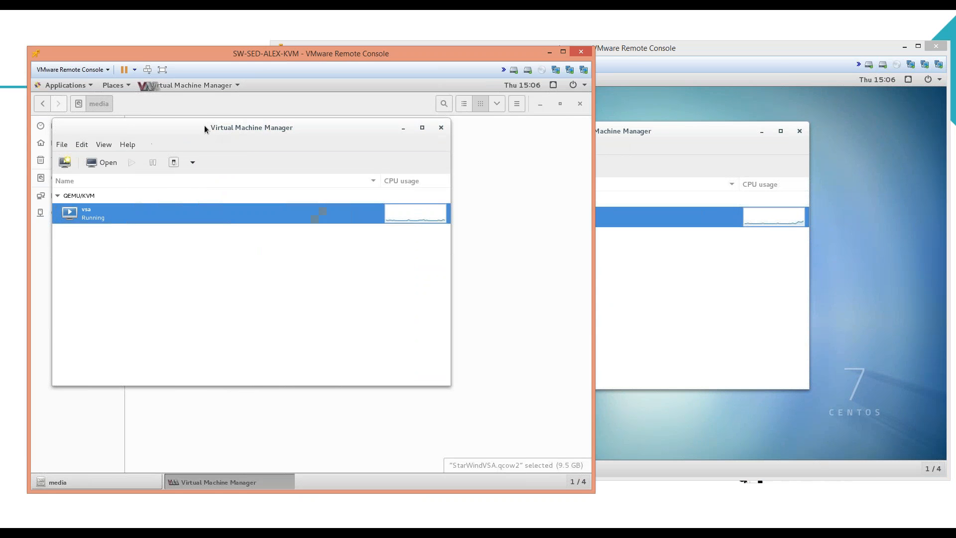
pyautogui.doubleClick(204, 125)
pyautogui.click(640, 139)
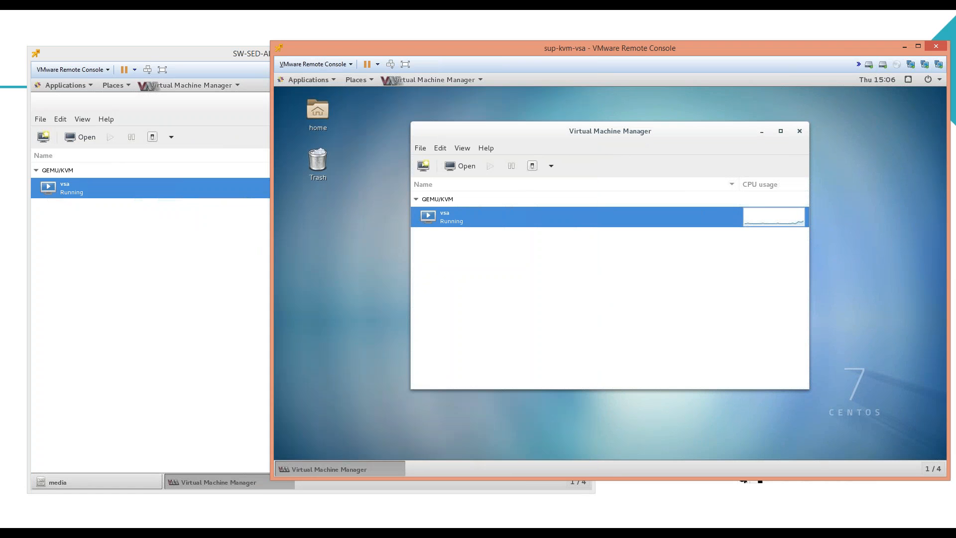
pyautogui.doubleClick(619, 132)
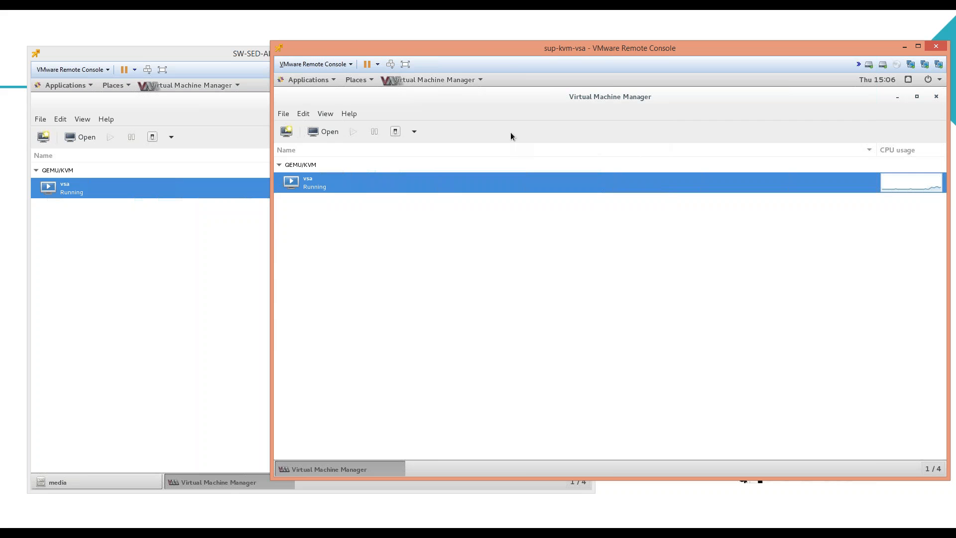
pyautogui.click(208, 52)
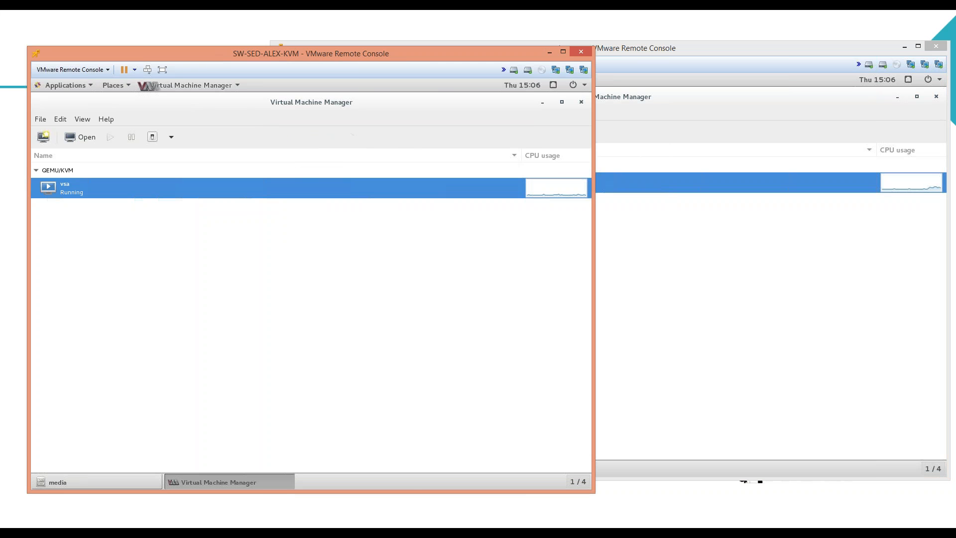
pyautogui.click(630, 54)
pyautogui.click(214, 56)
pyautogui.moveTo(214, 56); pyautogui.dragTo(195, 43)
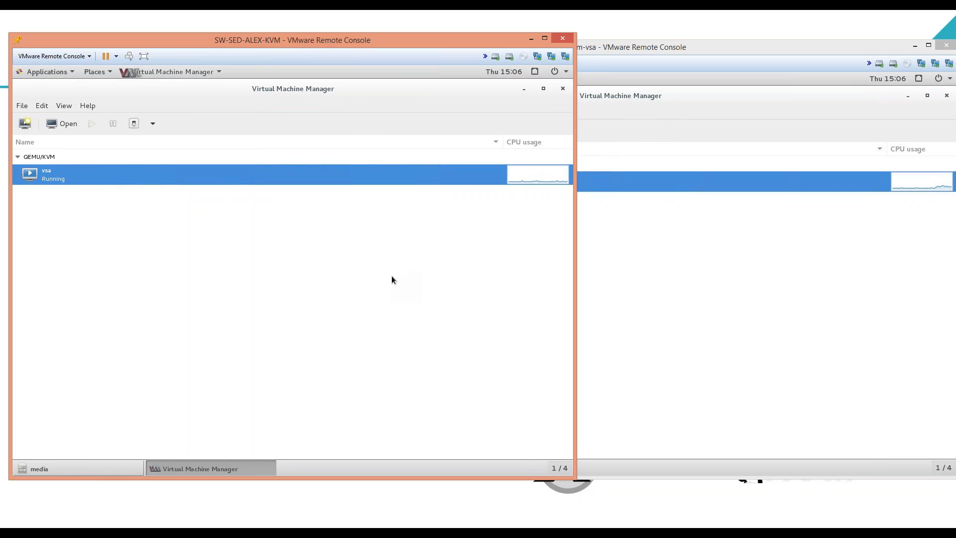
# Open the vsa VM's console on the SW-SED-ALEX-KVM host.
pyautogui.click(622, 279)
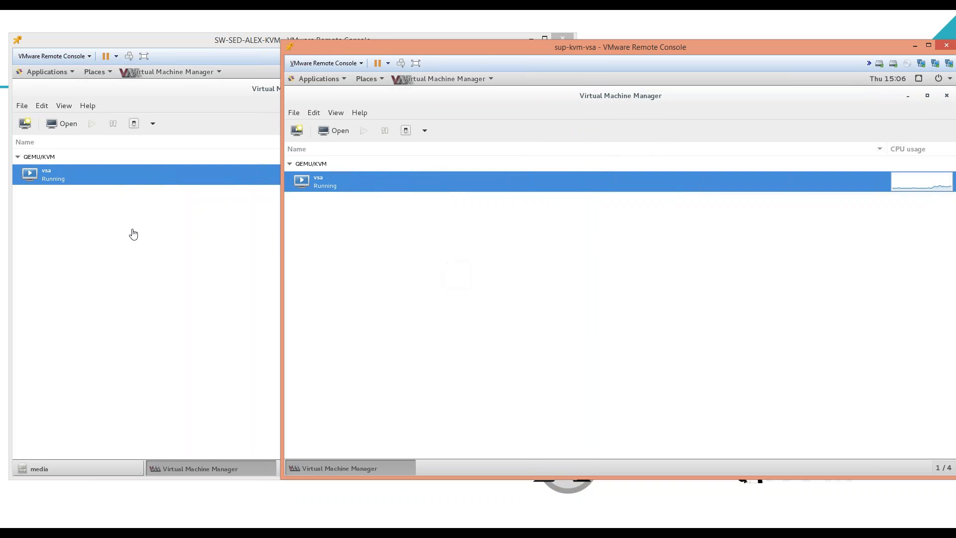
pyautogui.click(149, 176)
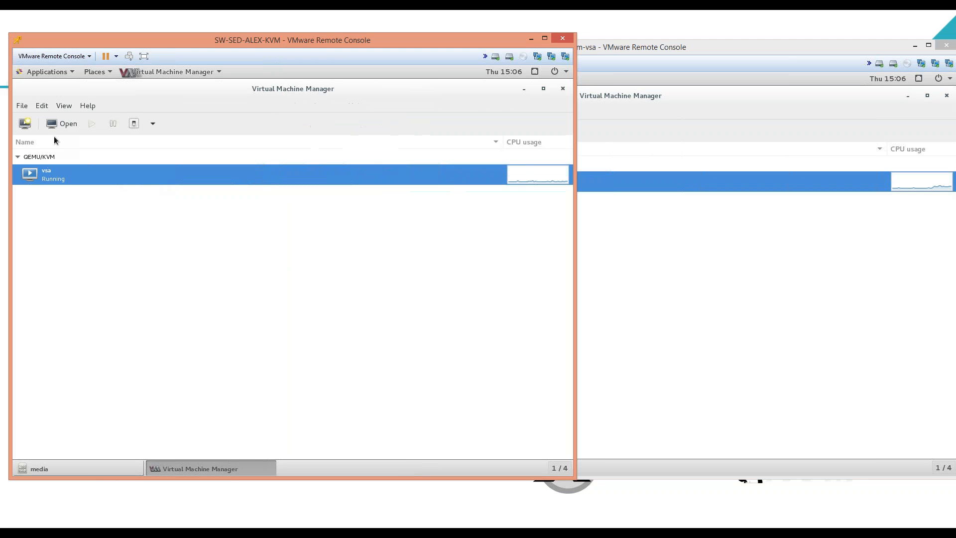
pyautogui.click(62, 123)
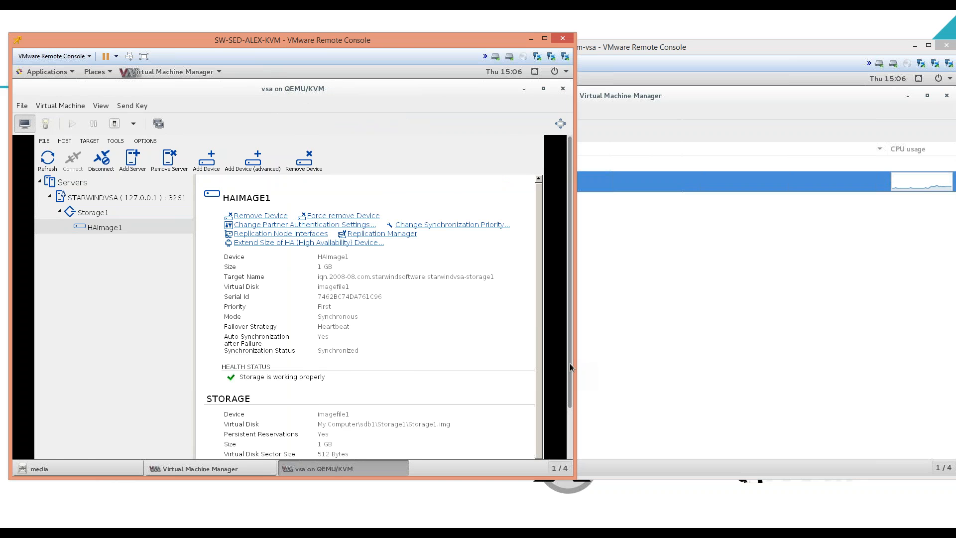
# Check STARWINDVSA's VSA network settings and its 5120 MB /dev/sdb EXT4 storage.
pyautogui.moveTo(569, 364); pyautogui.dragTo(570, 440)
pyautogui.moveTo(572, 289); pyautogui.dragTo(567, 229)
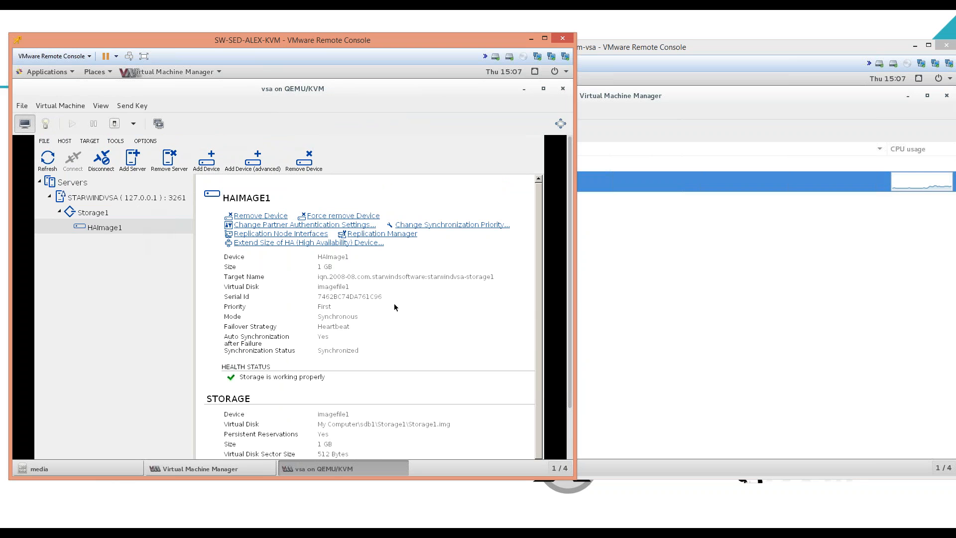
pyautogui.click(101, 199)
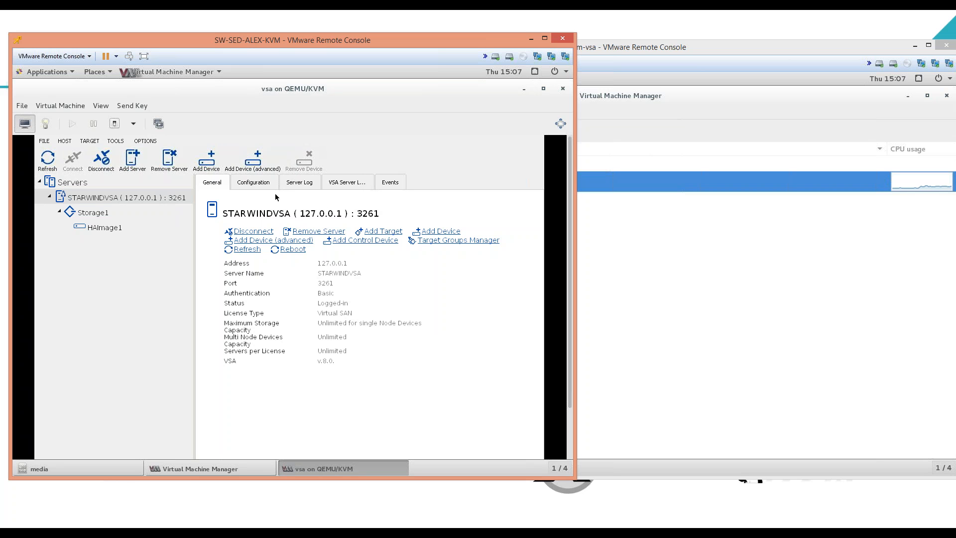
pyautogui.click(252, 184)
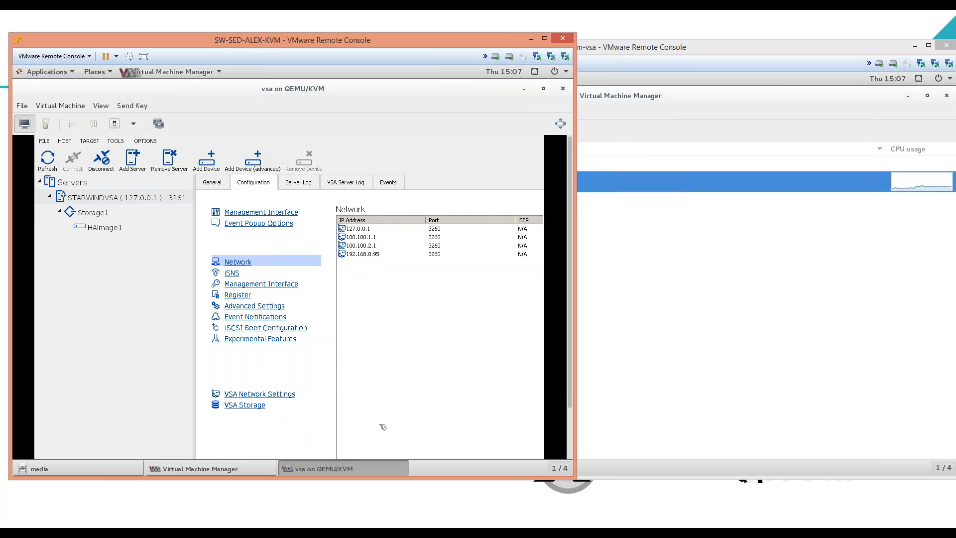
pyautogui.click(283, 393)
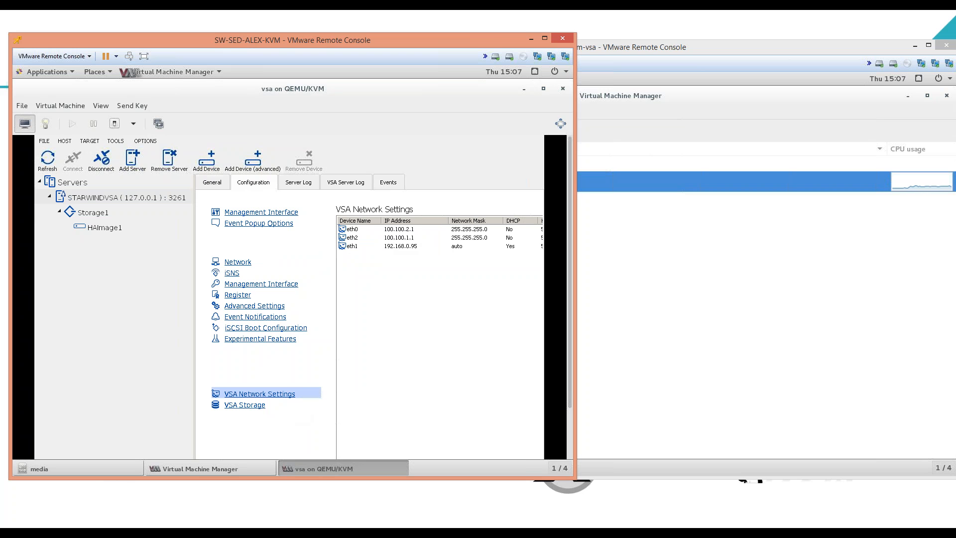
pyautogui.click(244, 404)
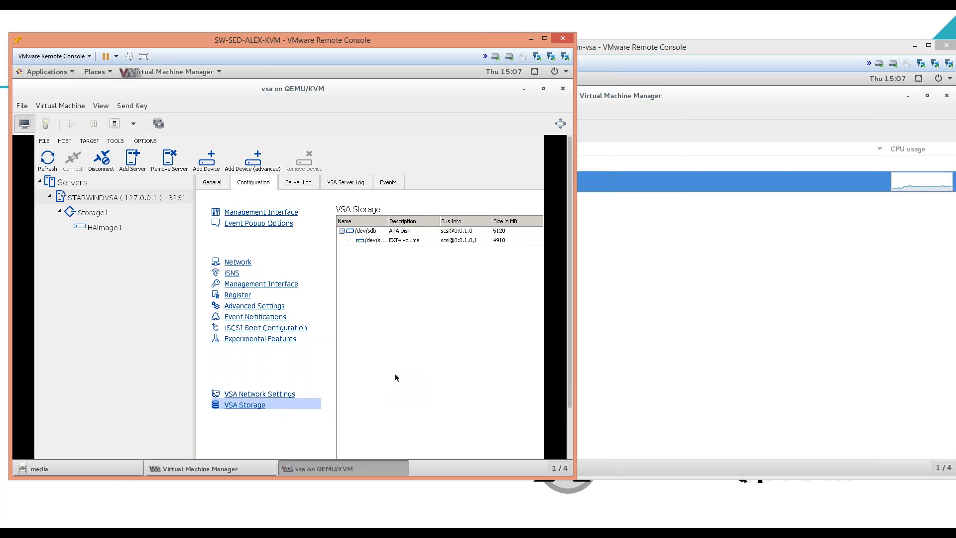
pyautogui.click(647, 234)
# On the second host's vsa, view HAImage1 and the Storage1 target with three iSCSI sessions.
pyautogui.click(334, 132)
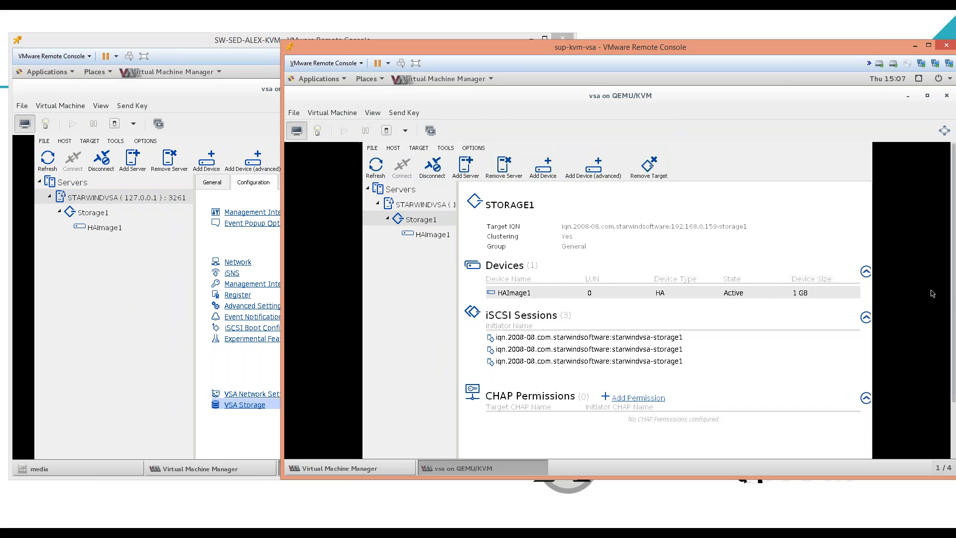
pyautogui.click(438, 240)
pyautogui.click(412, 217)
# Show the first node's network address list under Configuration.
pyautogui.click(164, 244)
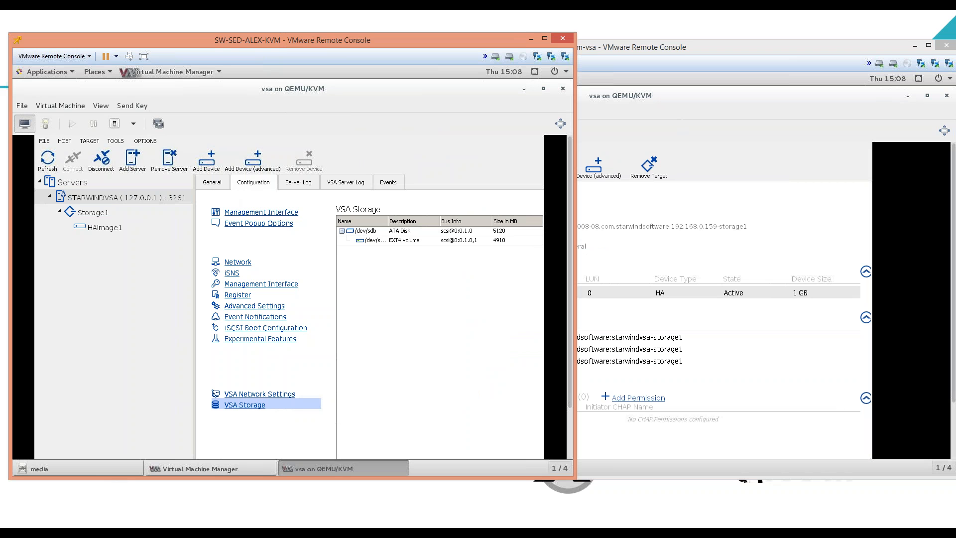
pyautogui.click(241, 263)
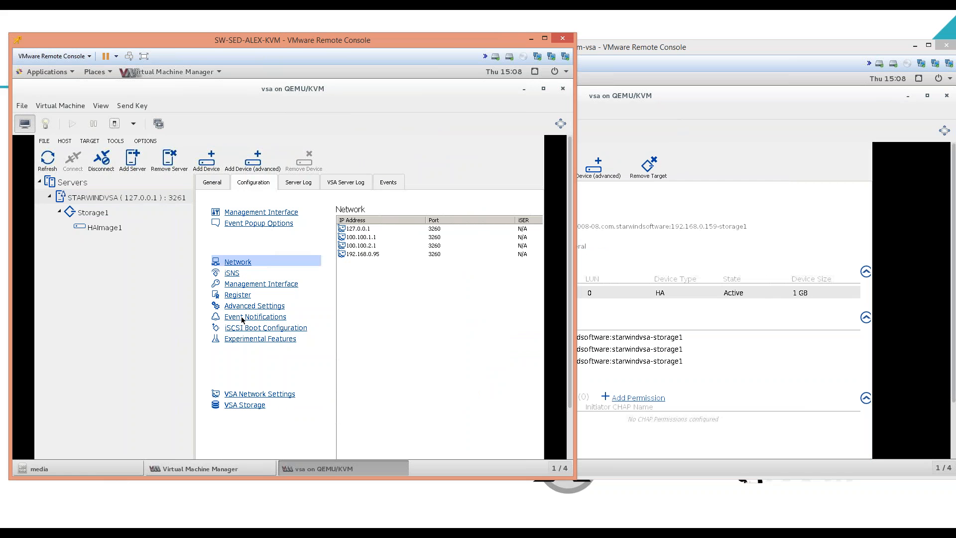
pyautogui.hotkey('alt', 'Tab')
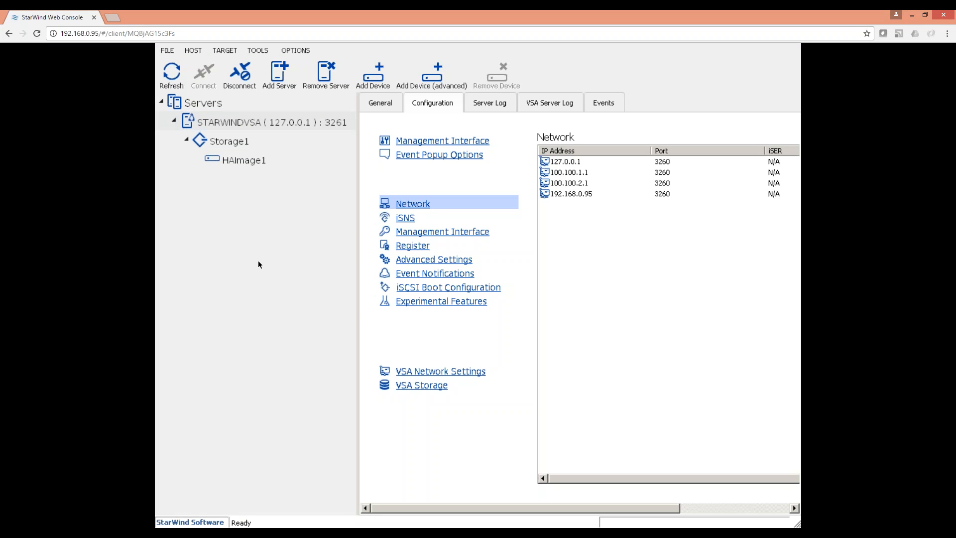
# Begin an advanced Add Device: Hard Disk, Virtual Disk Storage2, 1 GB, thick-provisioned.
pyautogui.rightClick(247, 122)
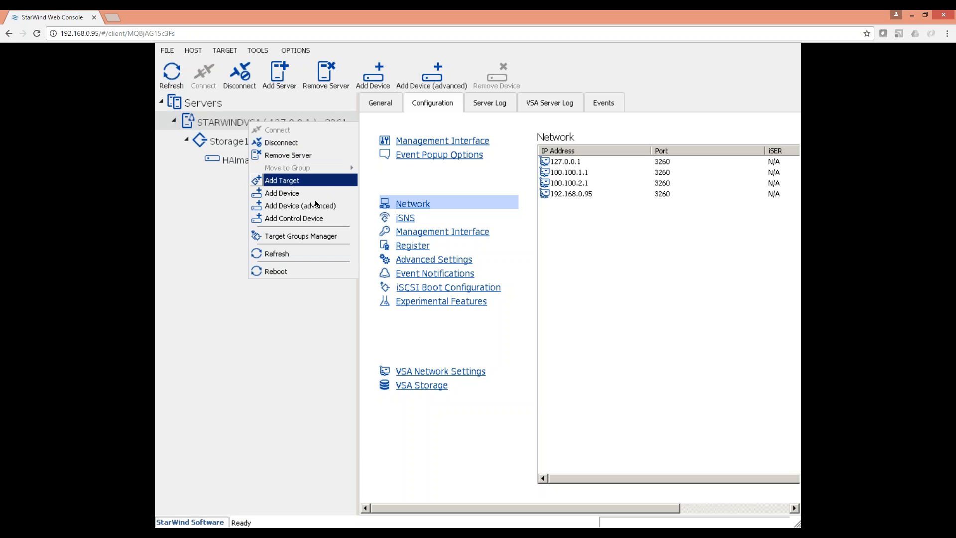
pyautogui.click(310, 207)
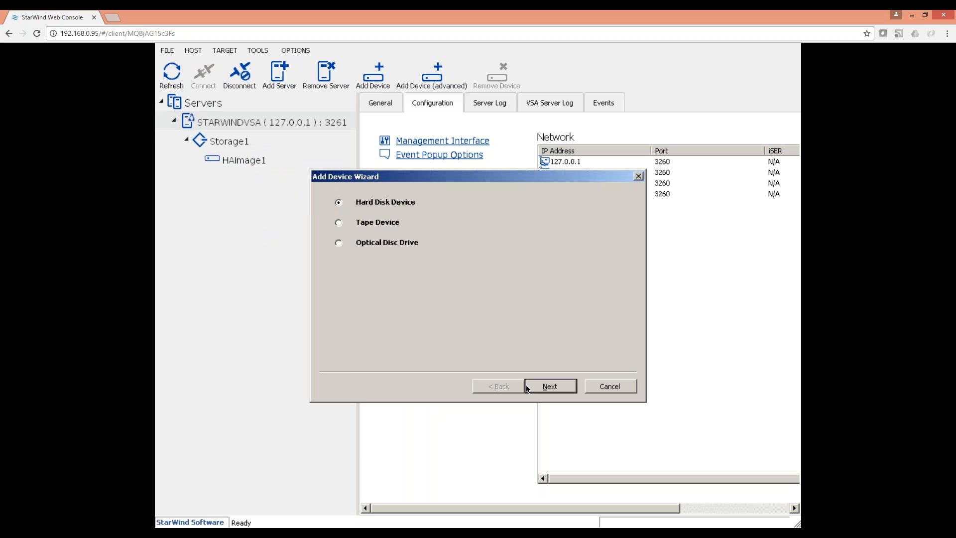
pyautogui.press('Return')
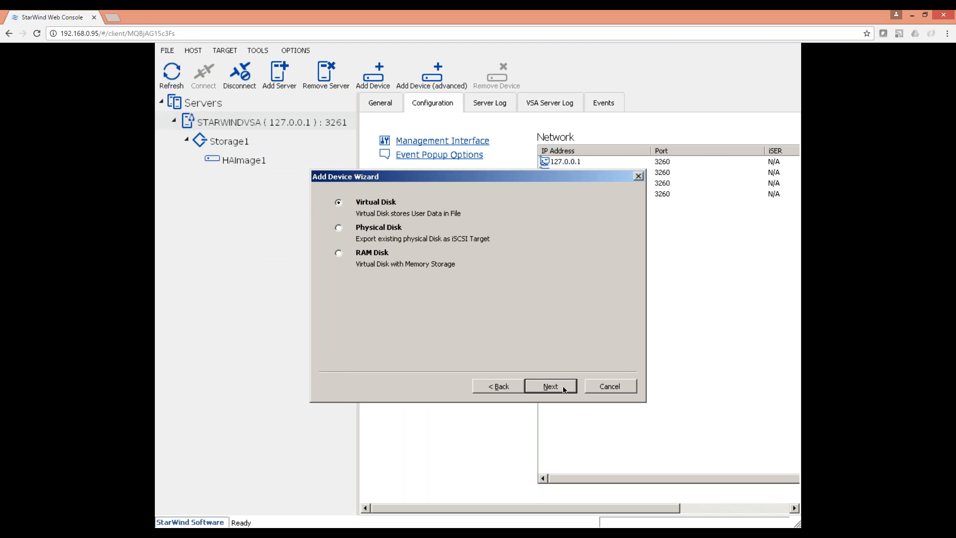
pyautogui.click(562, 386)
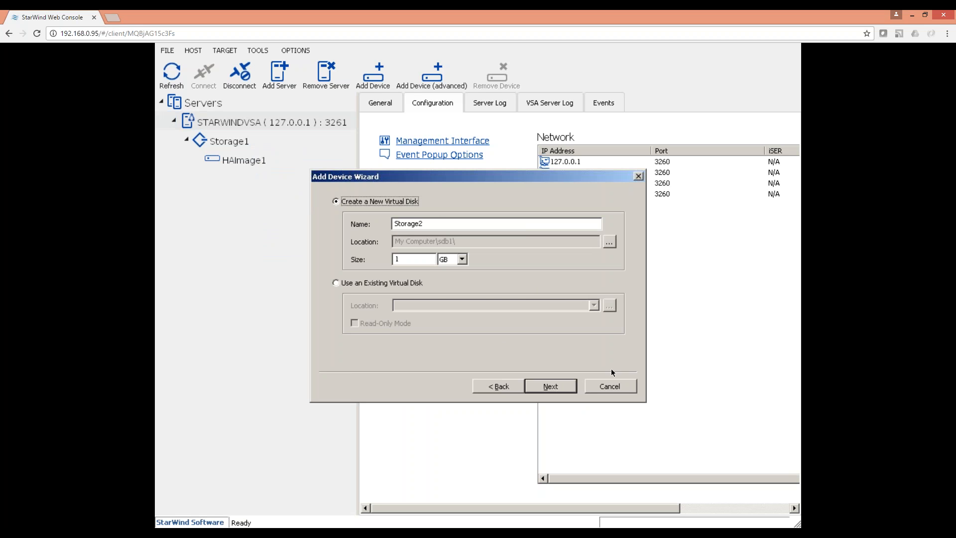
pyautogui.click(566, 388)
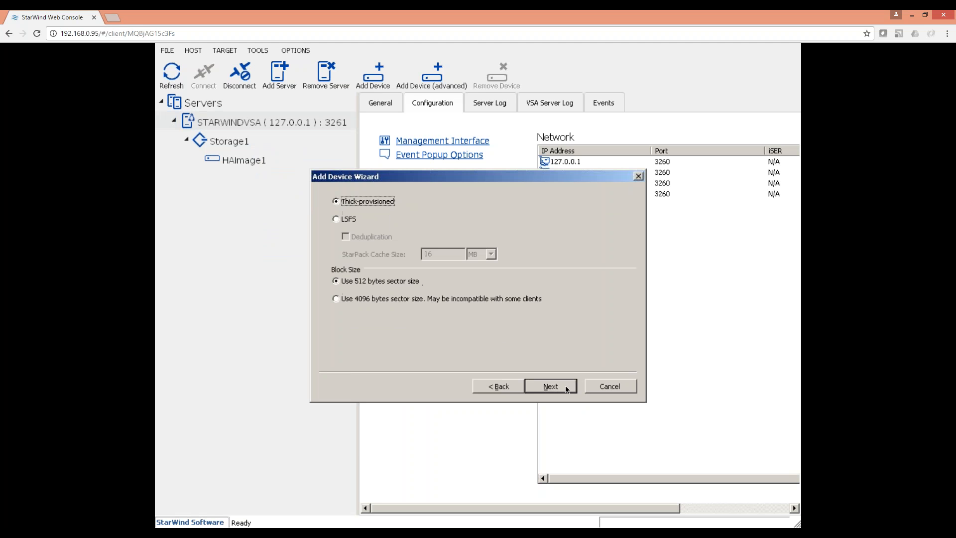
pyautogui.click(559, 388)
pyautogui.click(507, 386)
pyautogui.click(551, 388)
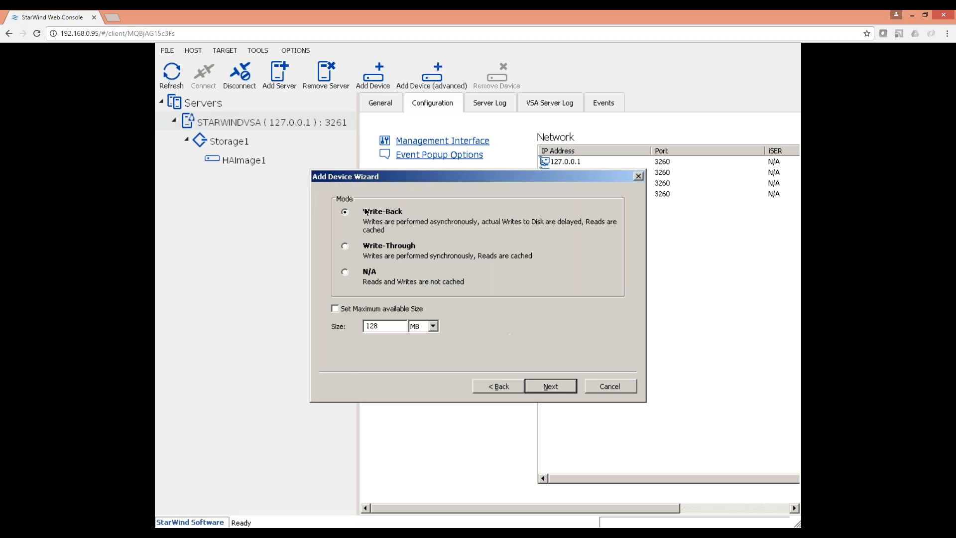
# Set cache to N/A with no flash cache, attach to a new target, and create it.
pyautogui.click(369, 271)
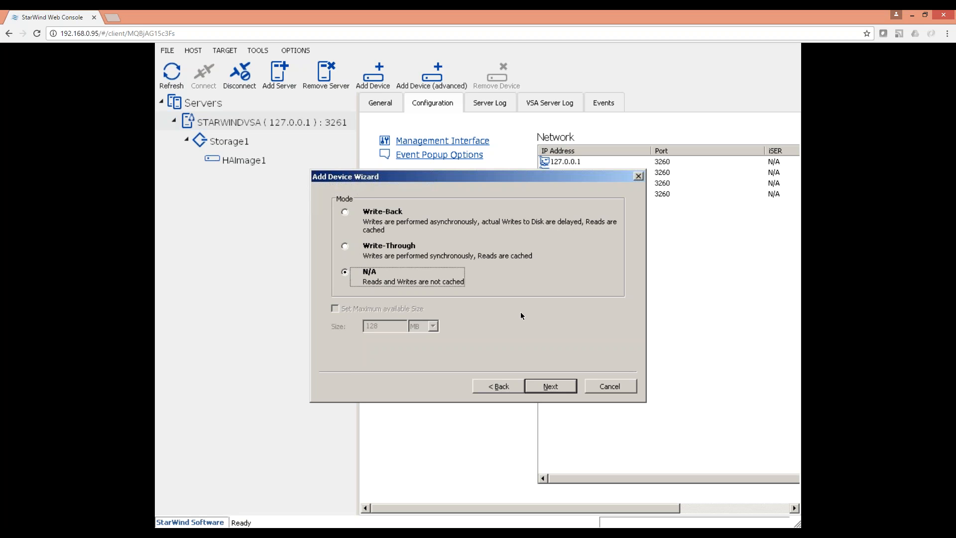
pyautogui.click(551, 386)
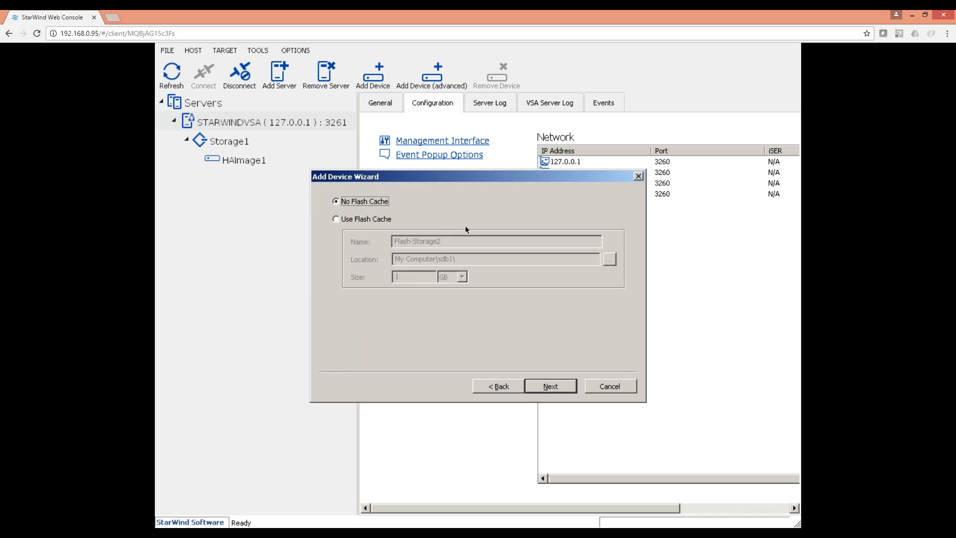
pyautogui.click(553, 389)
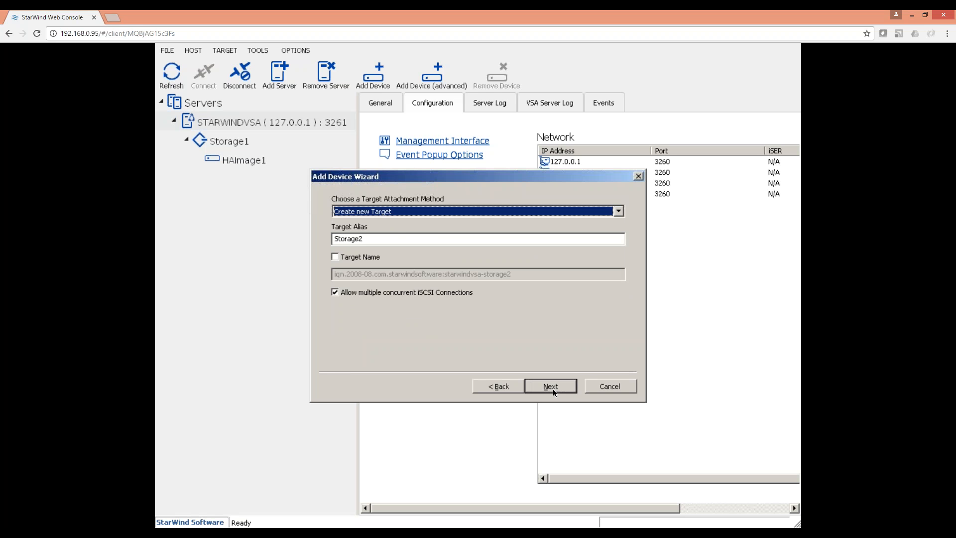
pyautogui.click(553, 389)
pyautogui.click(552, 390)
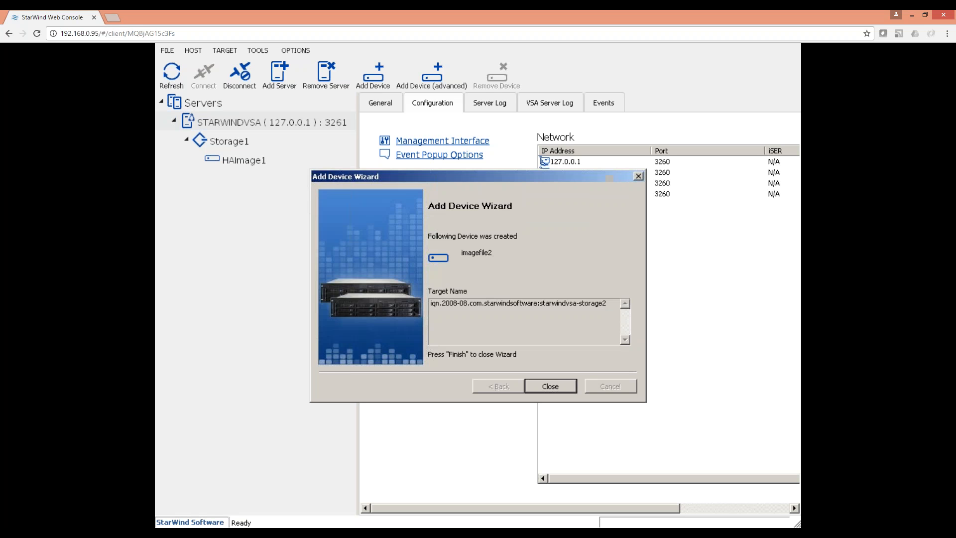
pyautogui.click(551, 386)
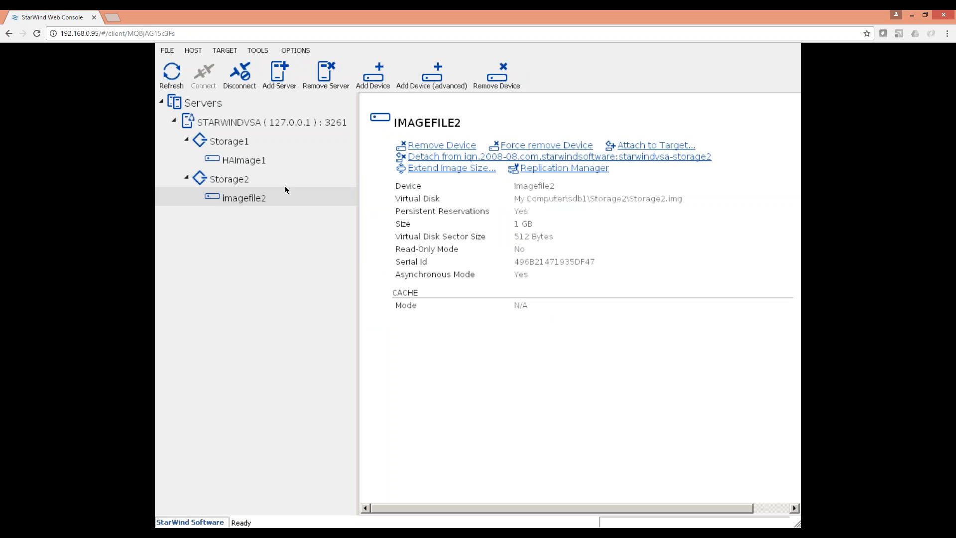
# Open imagefile2's Replication Manager and start adding a replica.
pyautogui.rightClick(223, 202)
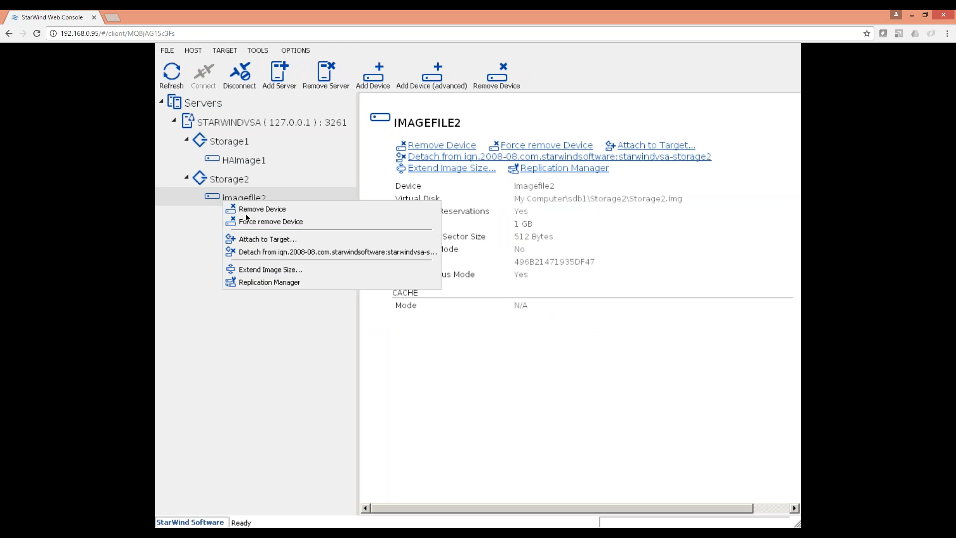
pyautogui.click(265, 282)
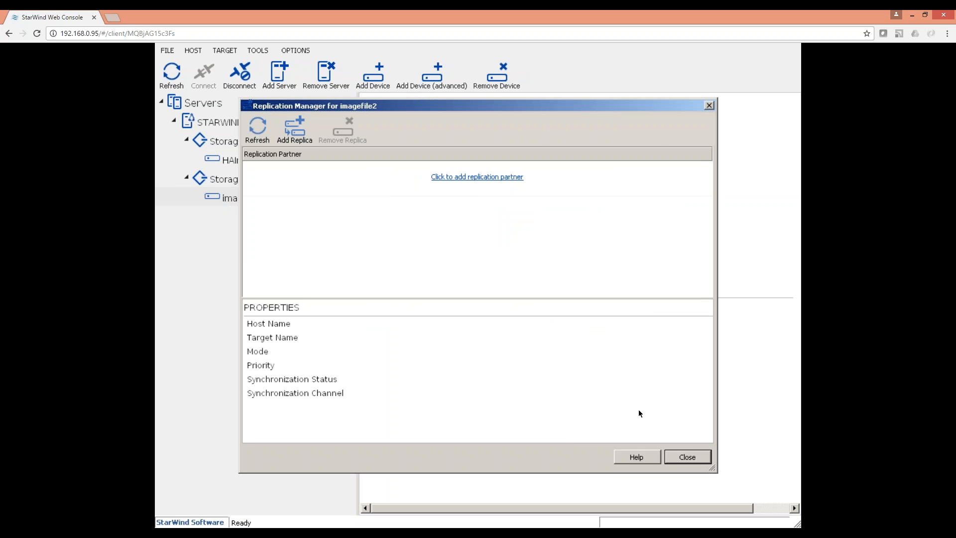
pyautogui.click(295, 126)
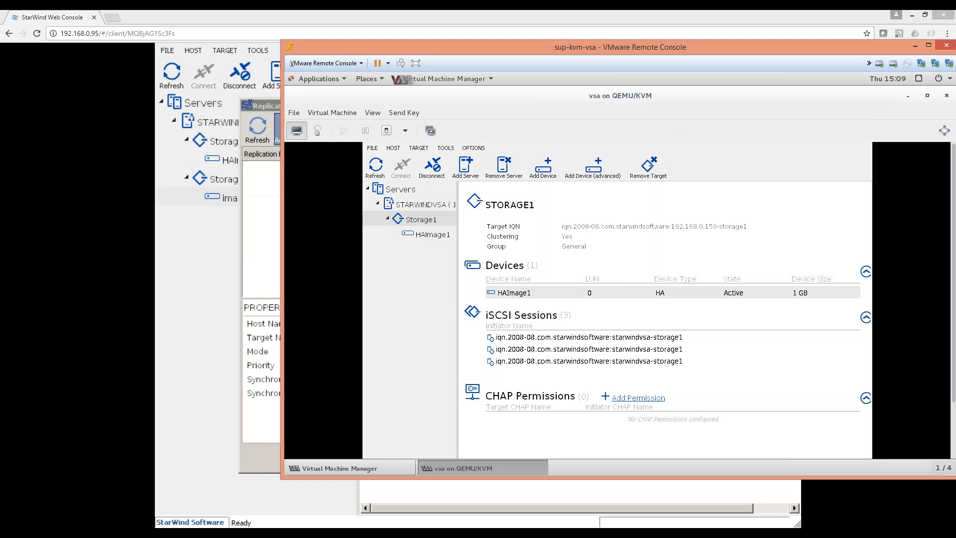
# Check the KVM appliance's eth2 interface address in its network configuration.
pyautogui.click(448, 208)
pyautogui.click(516, 189)
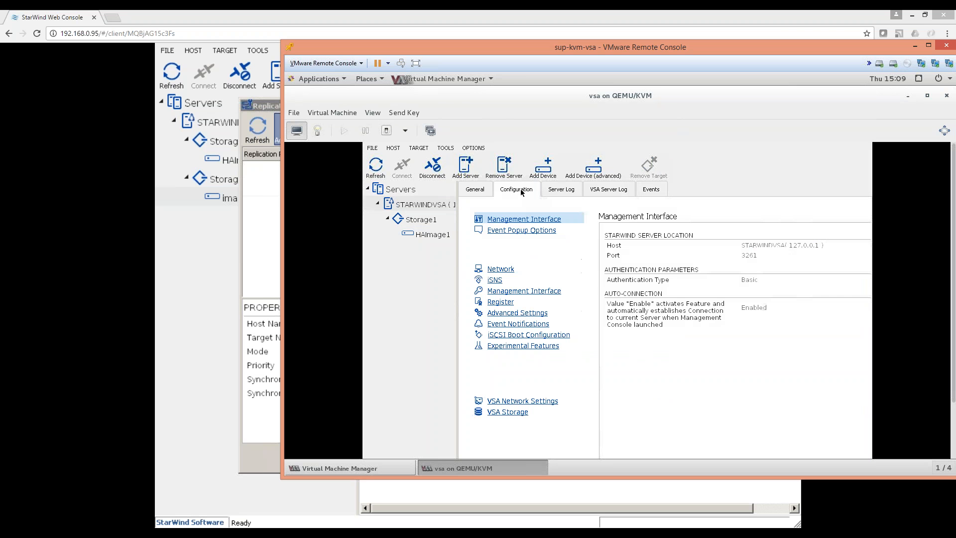
pyautogui.click(542, 402)
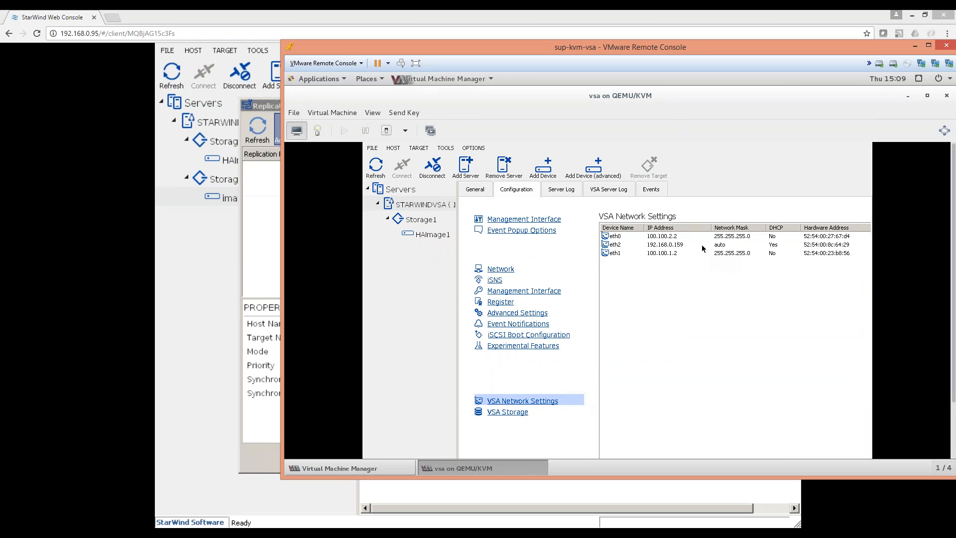
pyautogui.click(681, 246)
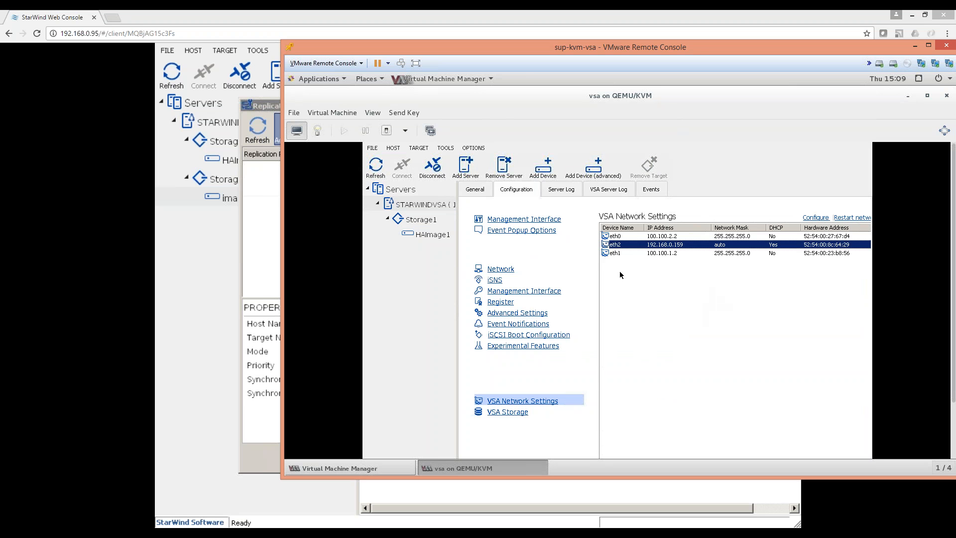
pyautogui.click(267, 209)
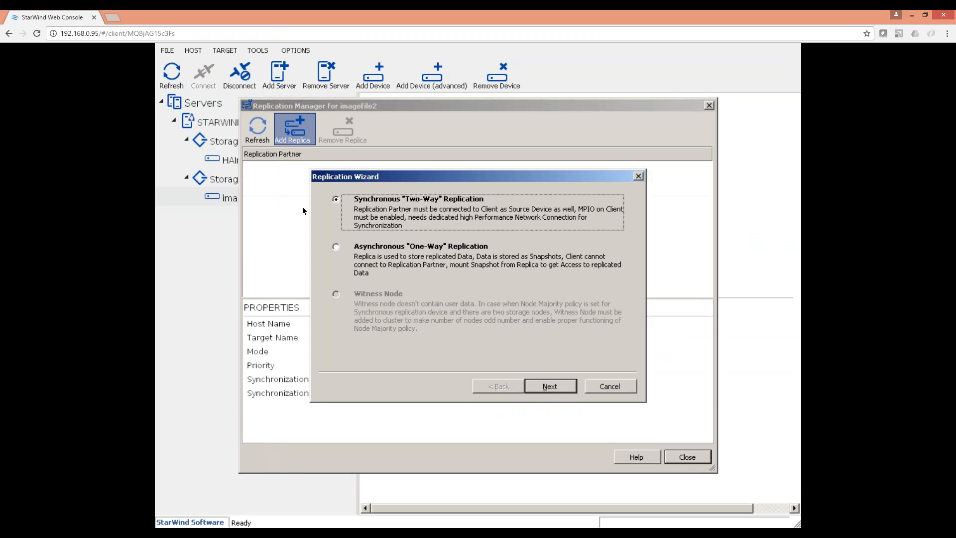
# Choose Synchronous Two-Way with partner 192.168.0.159:3261, Heartbeat failover and a new partner device.
pyautogui.click(549, 387)
pyautogui.write('1')
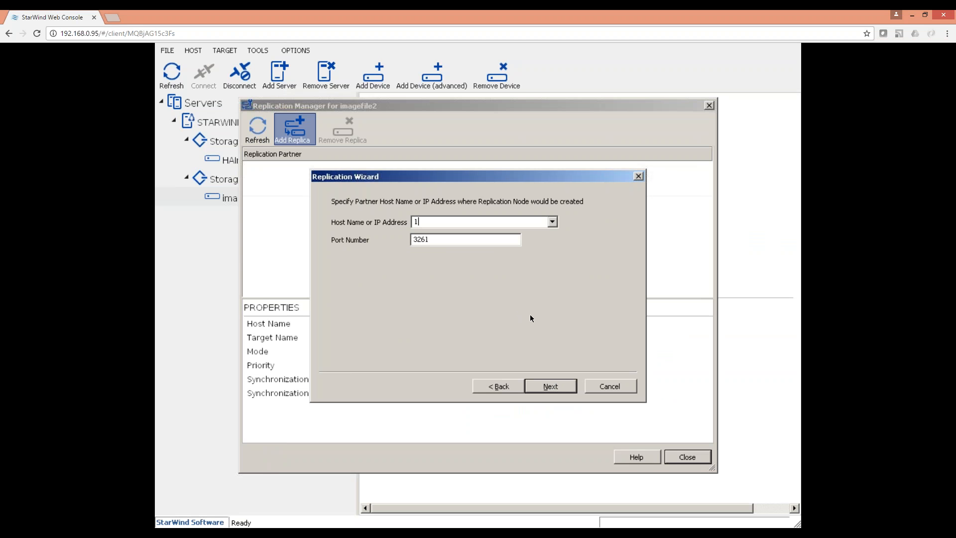
pyautogui.write('92.168.0.159')
pyautogui.click(563, 389)
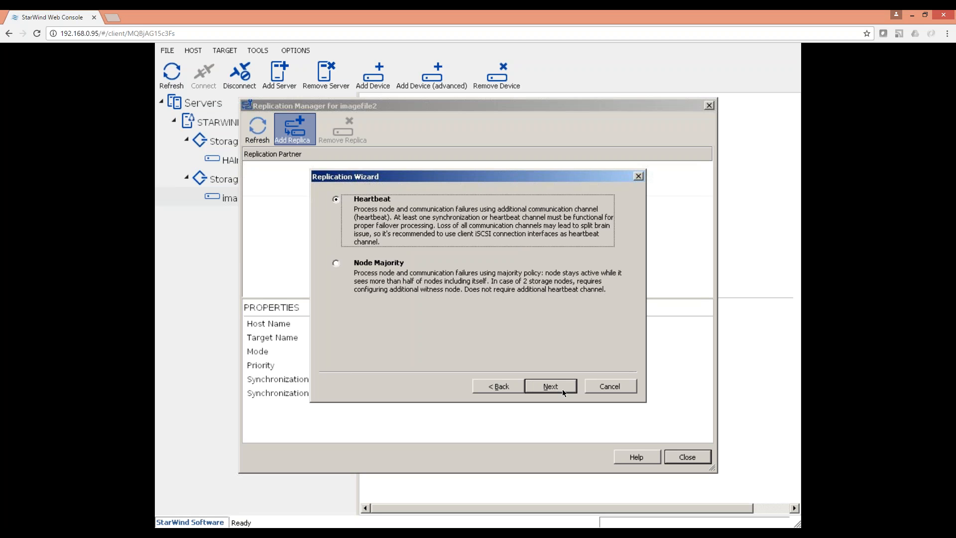
pyautogui.click(562, 389)
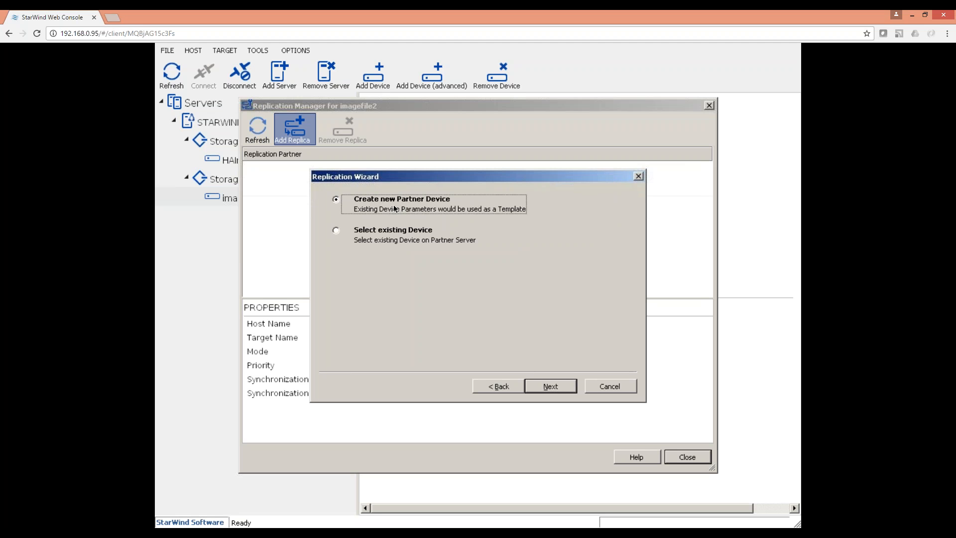
pyautogui.click(568, 390)
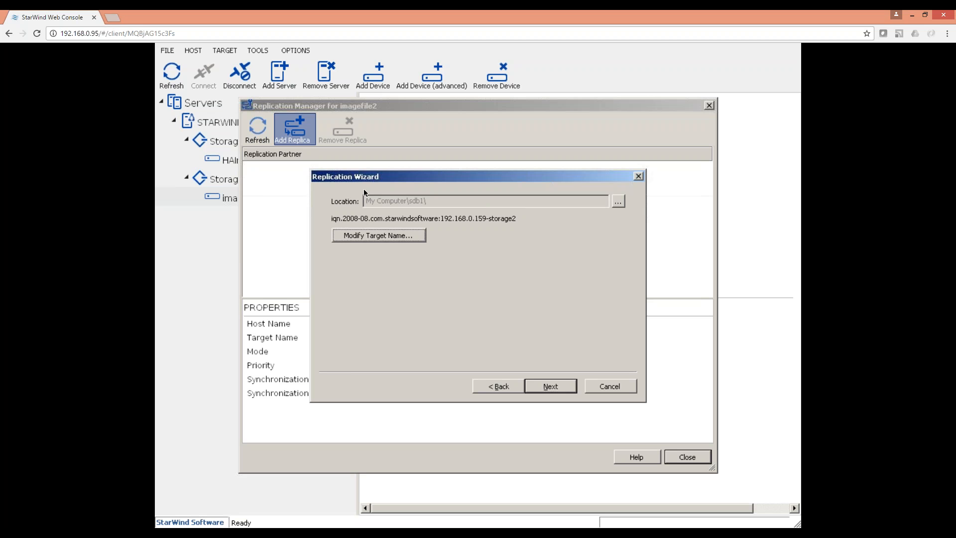
# Keep the default target name; sync over 100.100.2.x, heartbeat on 100.100.1.x and 192.168.0.x.
pyautogui.click(407, 237)
pyautogui.click(596, 324)
pyautogui.click(550, 388)
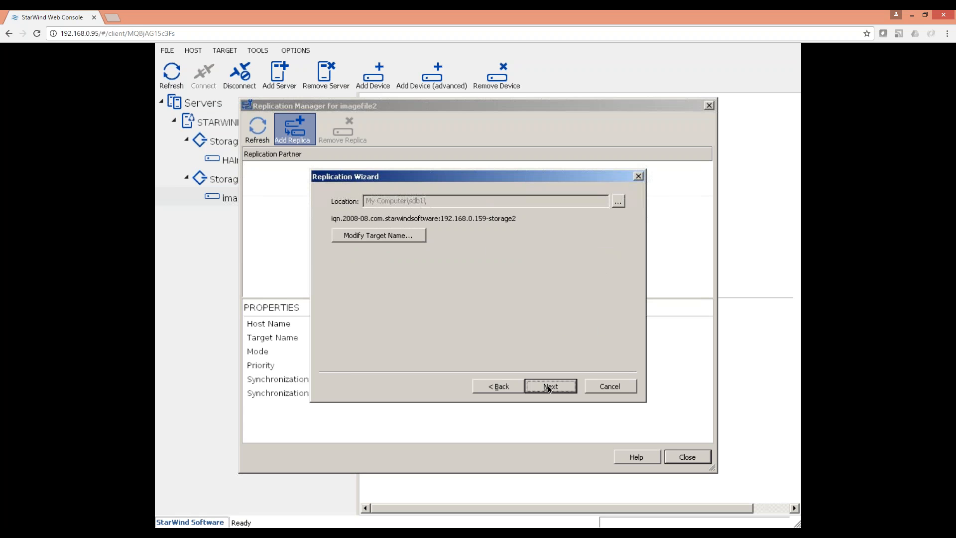
pyautogui.click(411, 274)
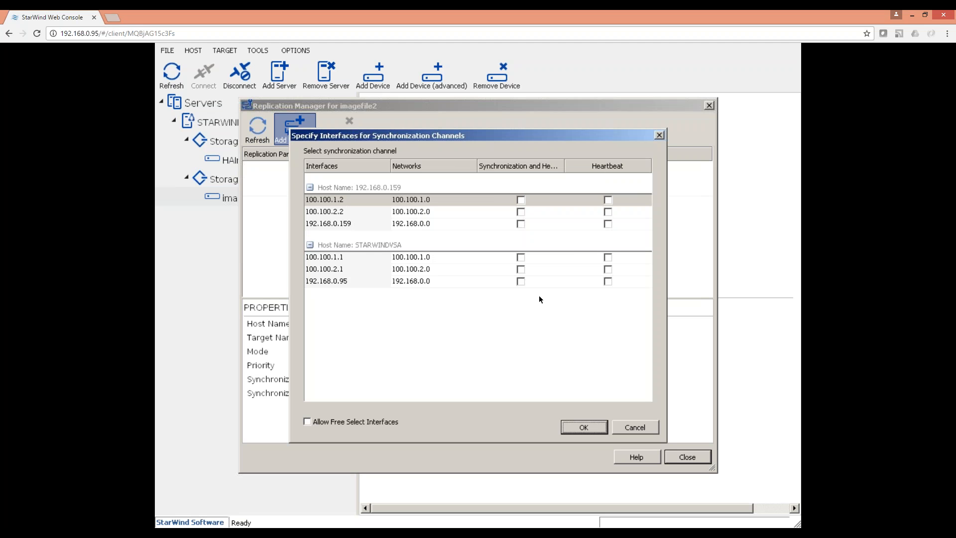
pyautogui.click(520, 269)
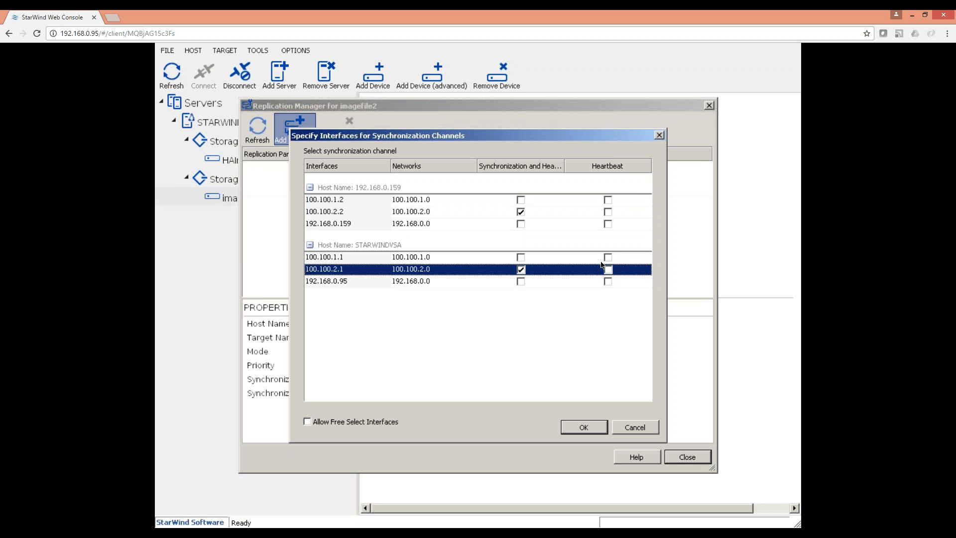
pyautogui.click(607, 257)
pyautogui.click(607, 281)
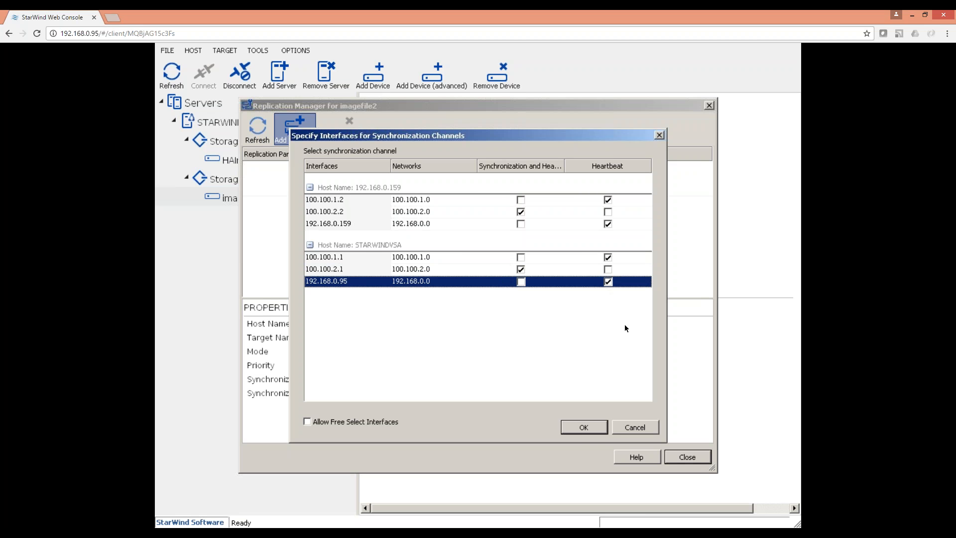
pyautogui.click(584, 427)
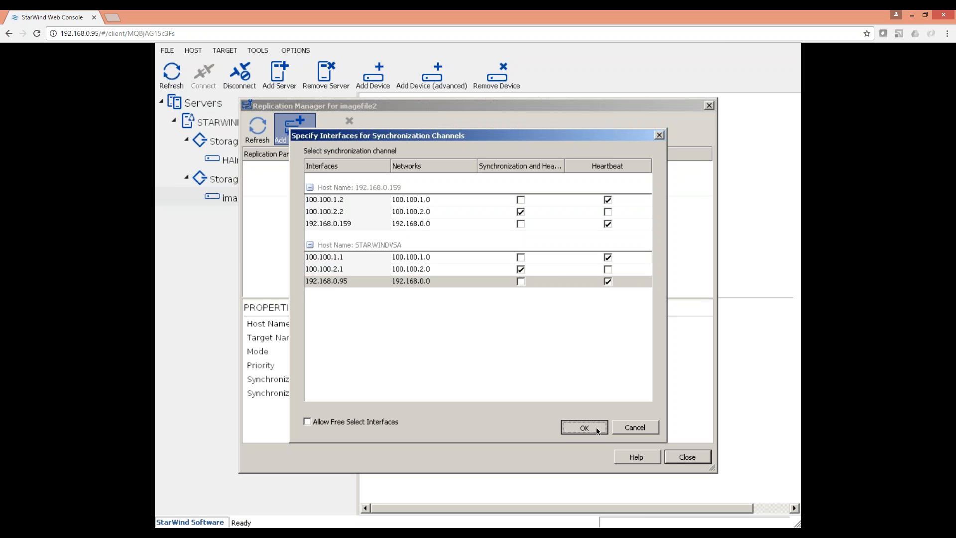
pyautogui.click(546, 390)
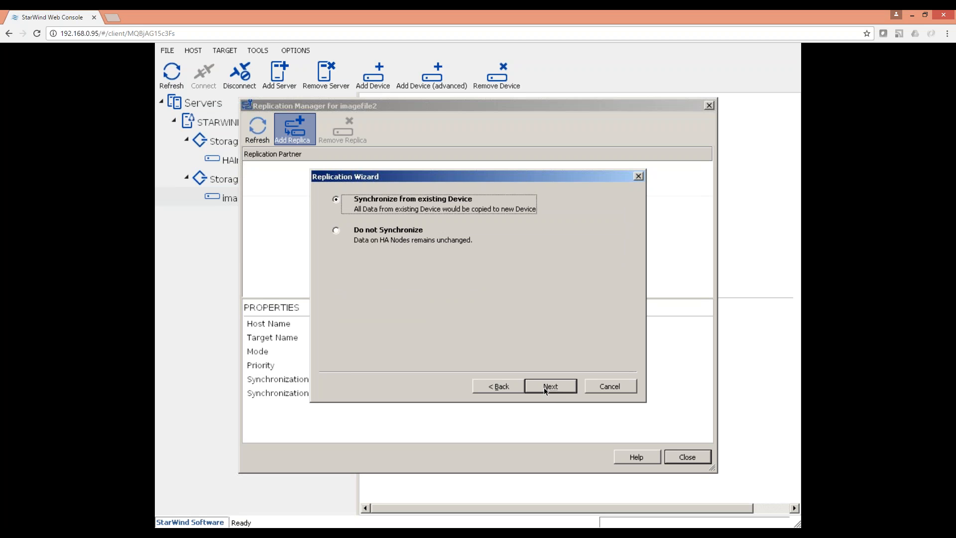
# Create the replica from the existing device, close the wizard, and view HAImage2's details.
pyautogui.click(546, 387)
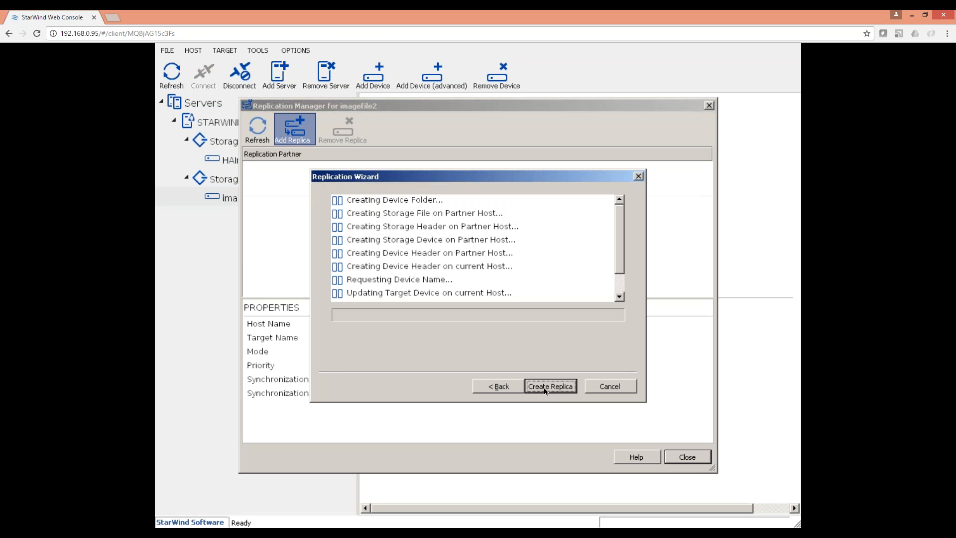
pyautogui.click(550, 387)
pyautogui.click(550, 386)
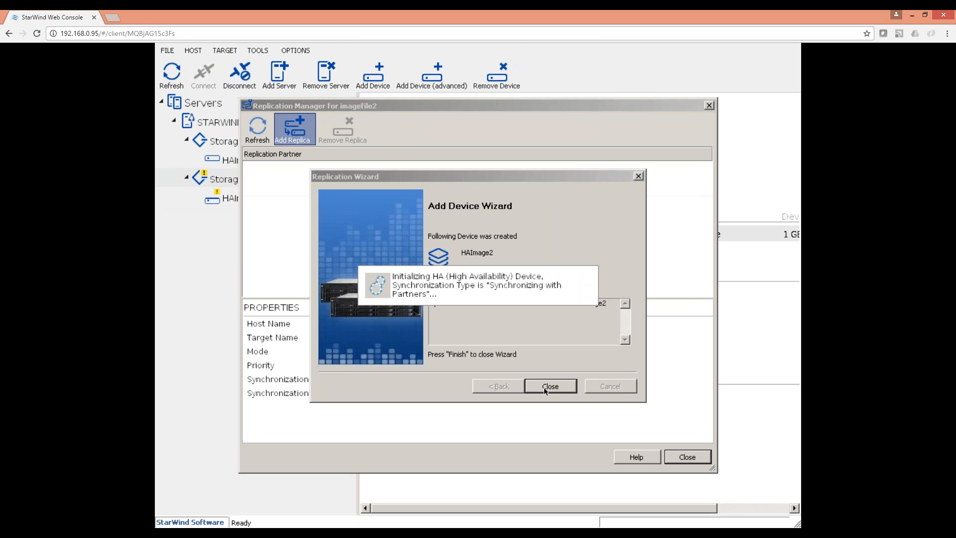
pyautogui.click(545, 389)
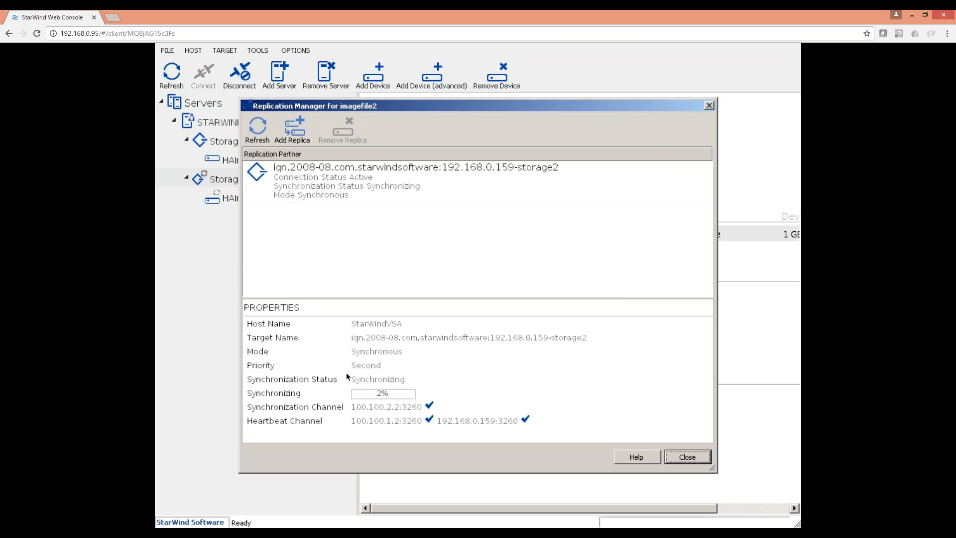
pyautogui.press('Escape')
pyautogui.click(238, 198)
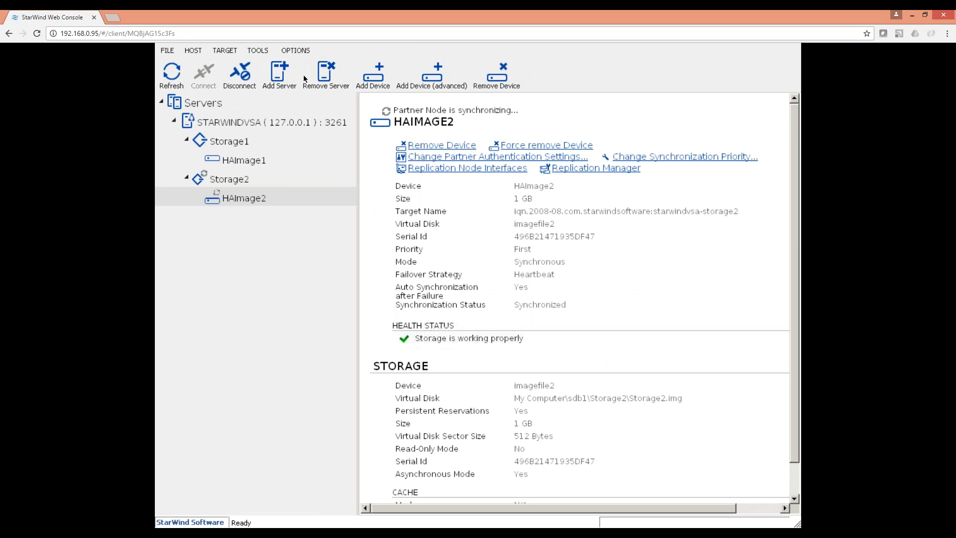
# Add and connect StarWind server 192.168.0.159, accepting the warning.
pyautogui.click(279, 73)
pyautogui.write('192.168.0.159')
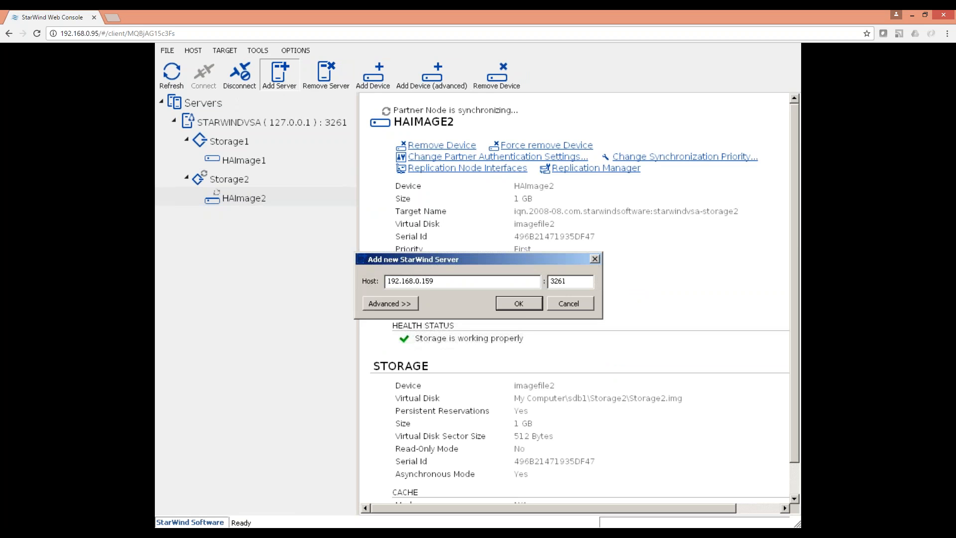
pyautogui.press('Return')
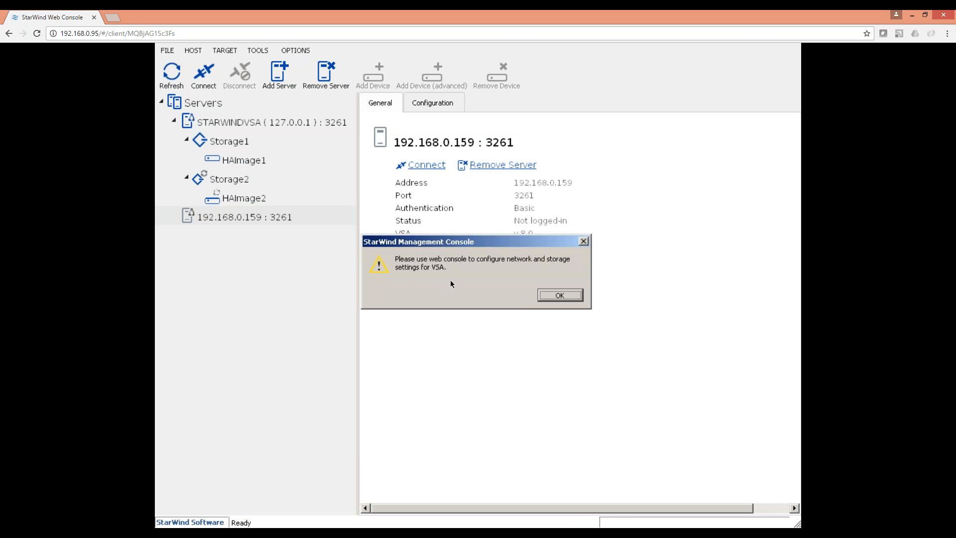
pyautogui.click(559, 295)
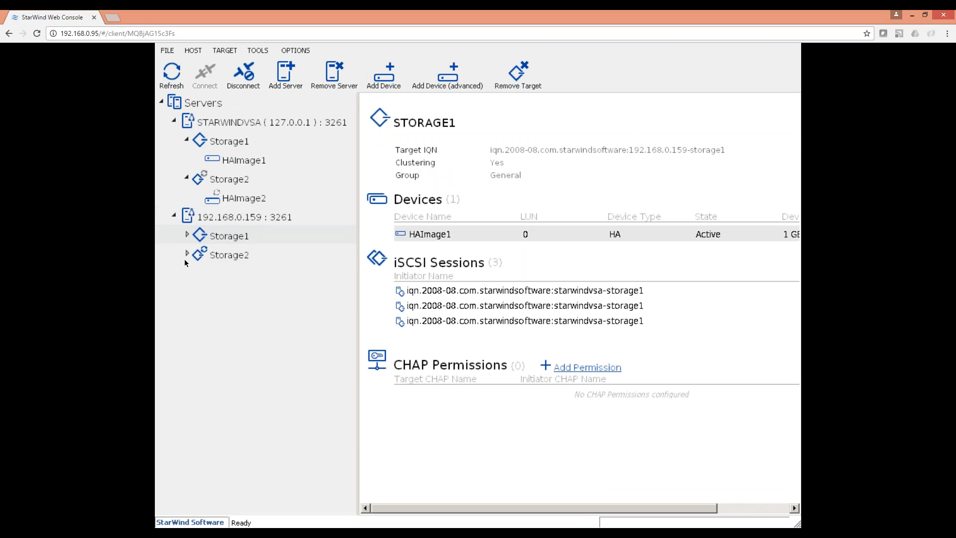
# Expand the partner's Storage2 target and check HAImage2's synchronization progress.
pyautogui.click(187, 254)
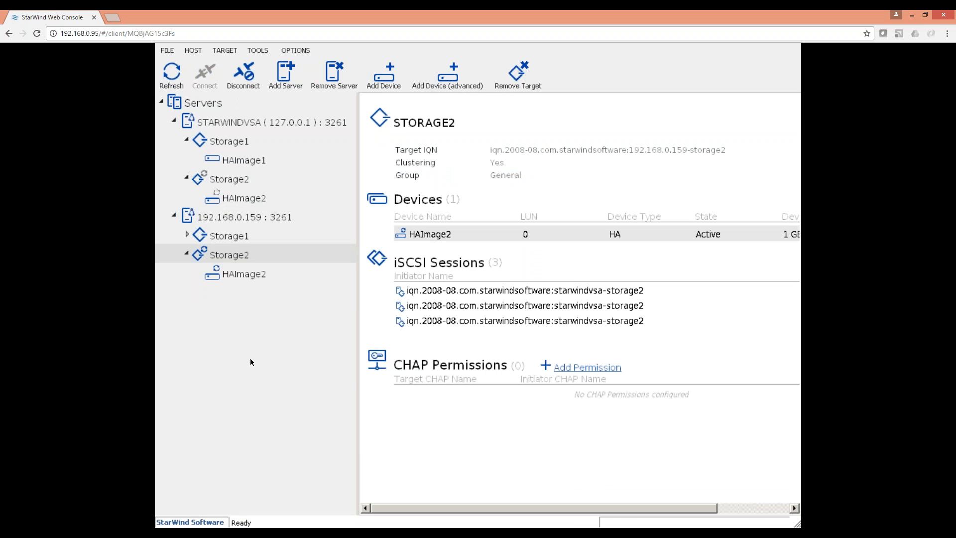
pyautogui.click(246, 269)
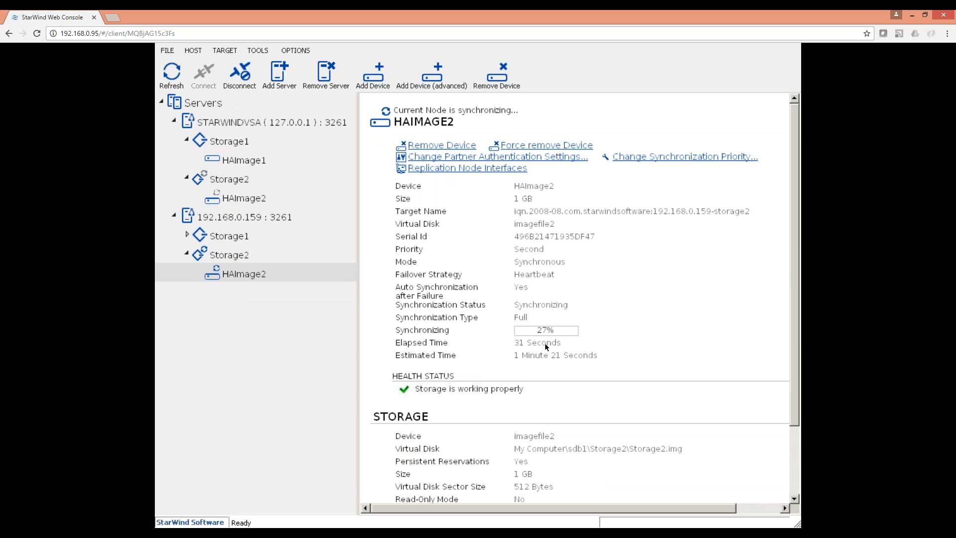
pyautogui.scroll(-1, 793, 467)
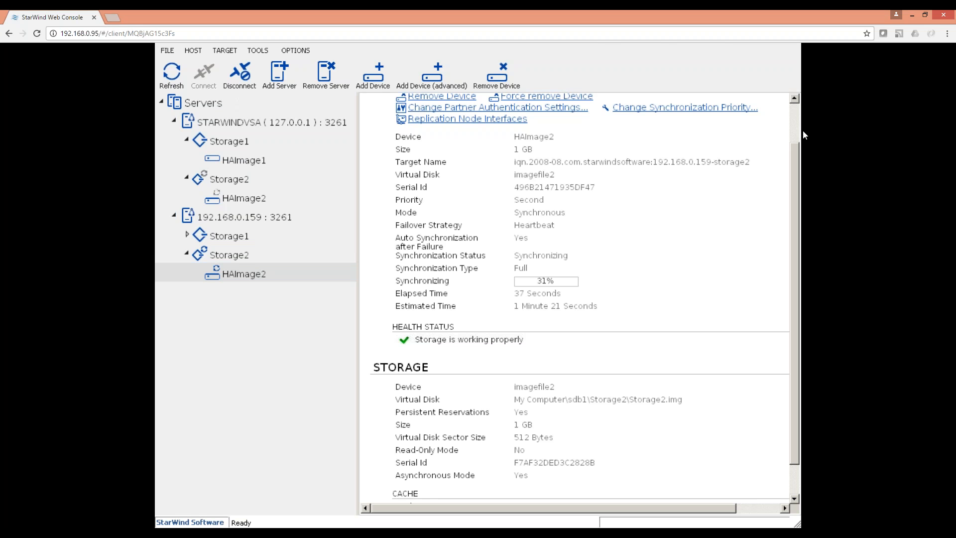
pyautogui.scroll(1, 791, 115)
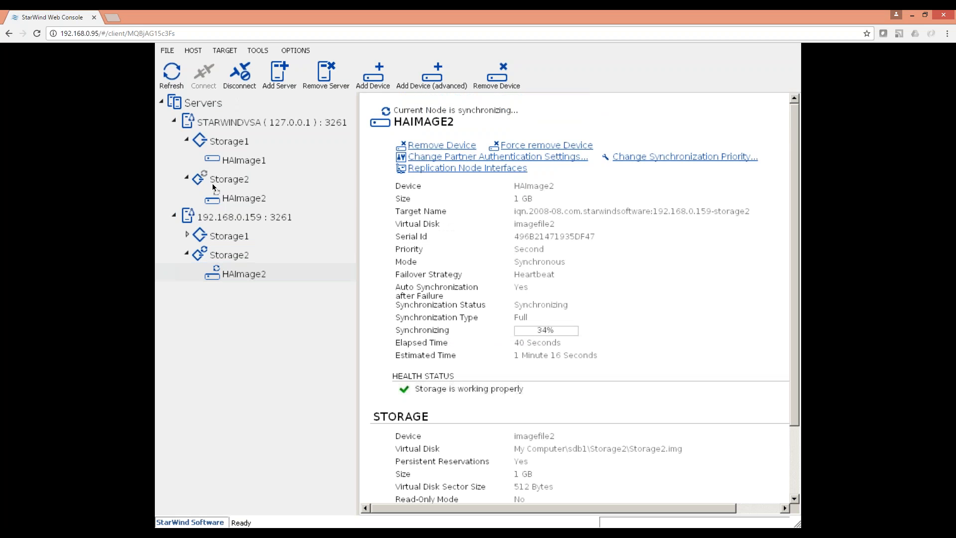
pyautogui.click(220, 199)
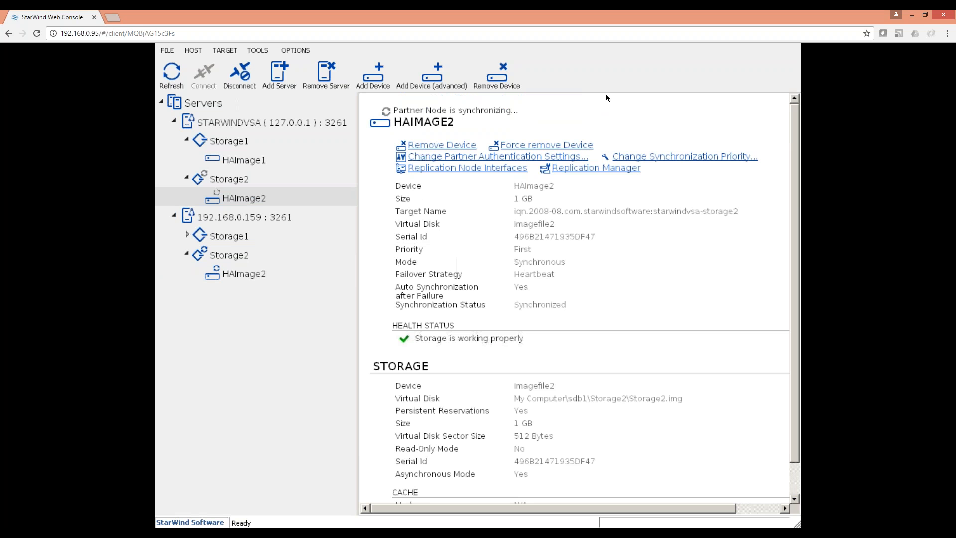
pyautogui.click(213, 217)
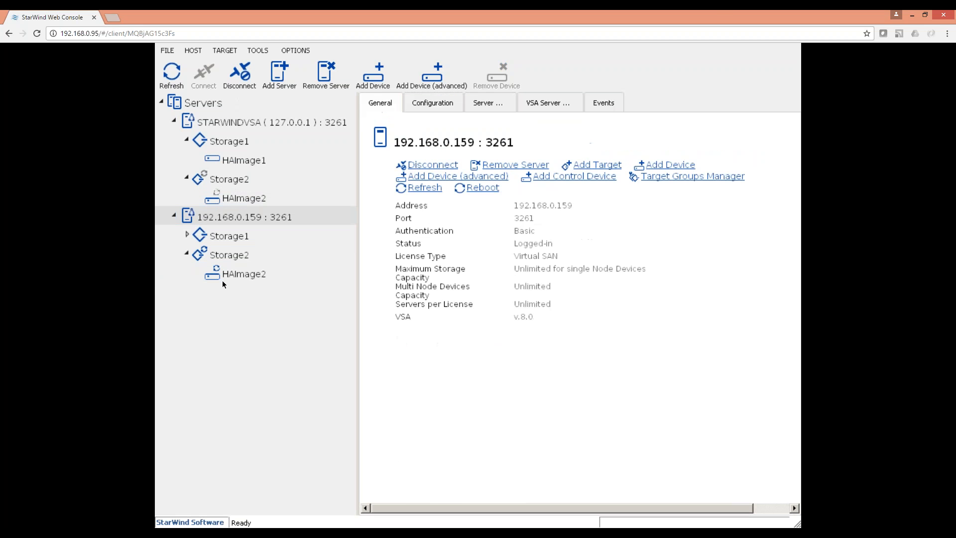
pyautogui.click(249, 272)
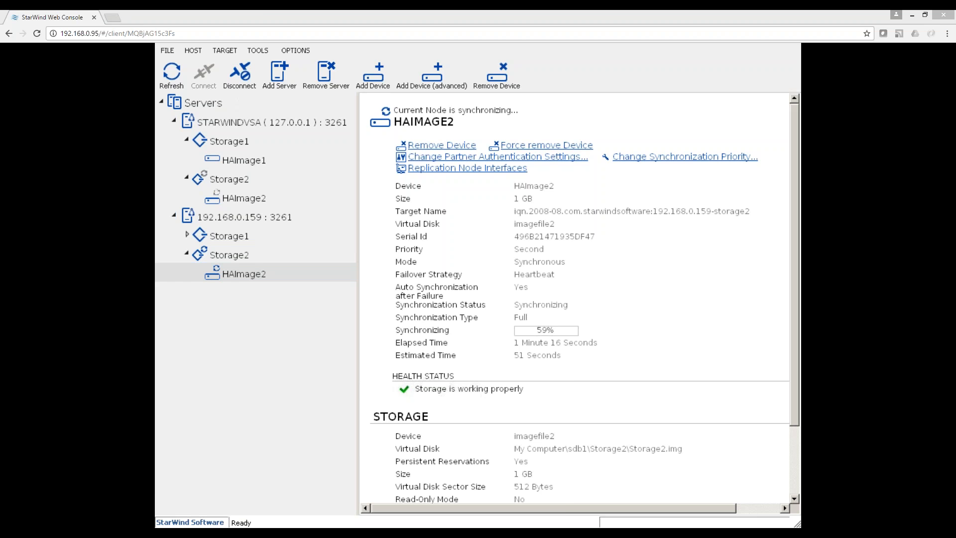
# Show the Ethernet (eth0) details in the first KVM guest's Network settings.
pyautogui.moveTo(444, 86); pyautogui.dragTo(449, 10)
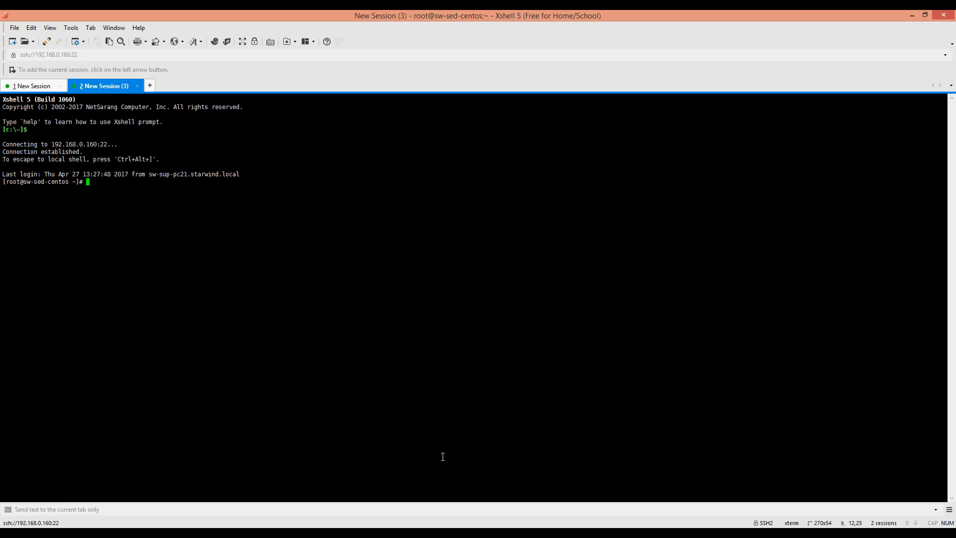
pyautogui.click(287, 534)
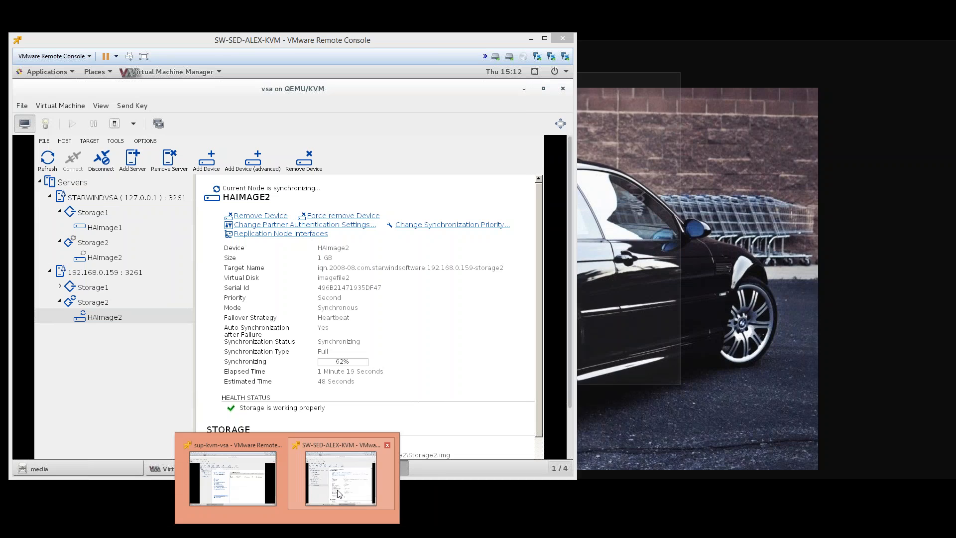
pyautogui.click(338, 494)
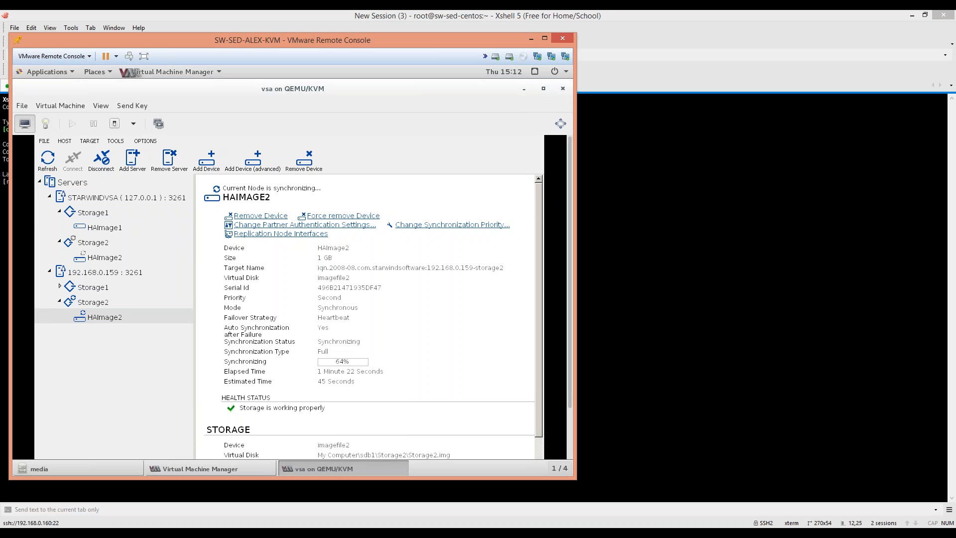
pyautogui.click(42, 72)
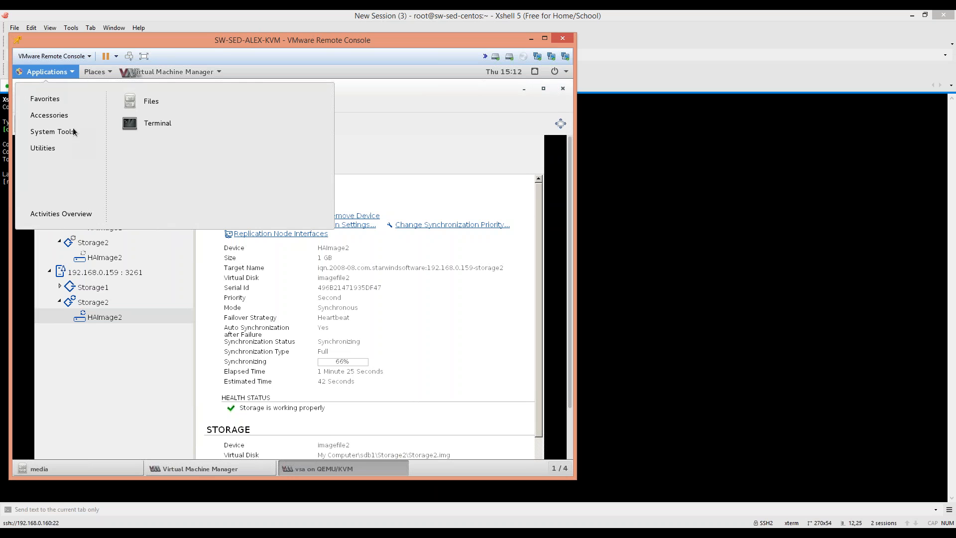
pyautogui.moveTo(73, 132)
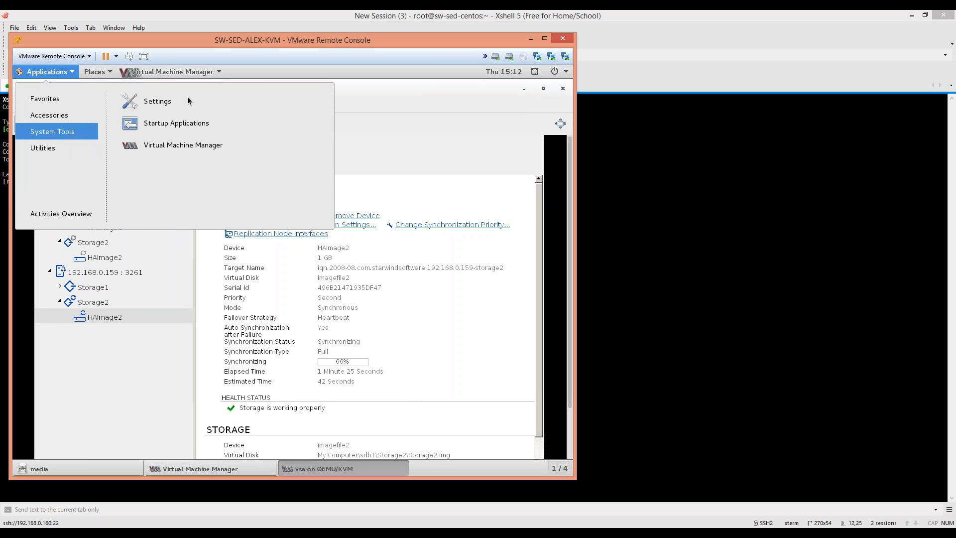
pyautogui.click(158, 101)
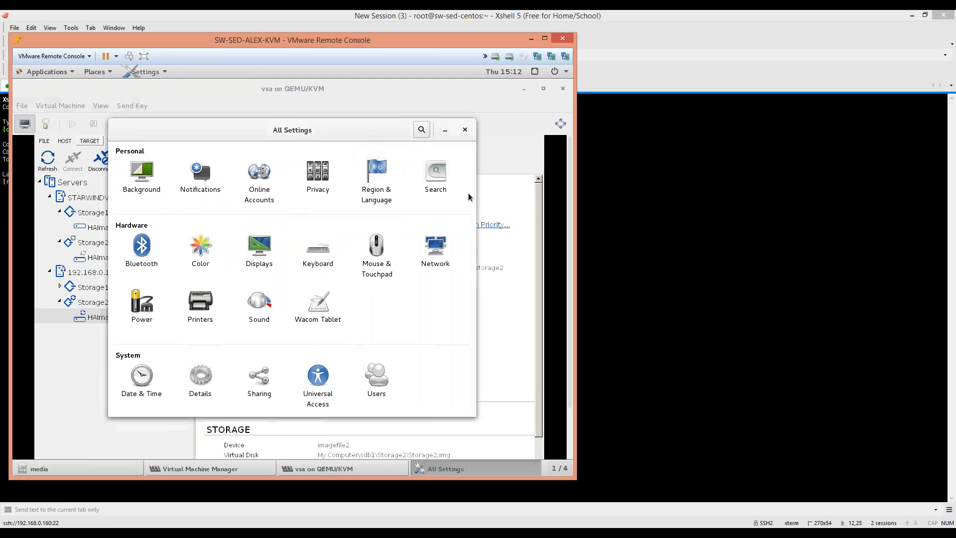
pyautogui.click(444, 248)
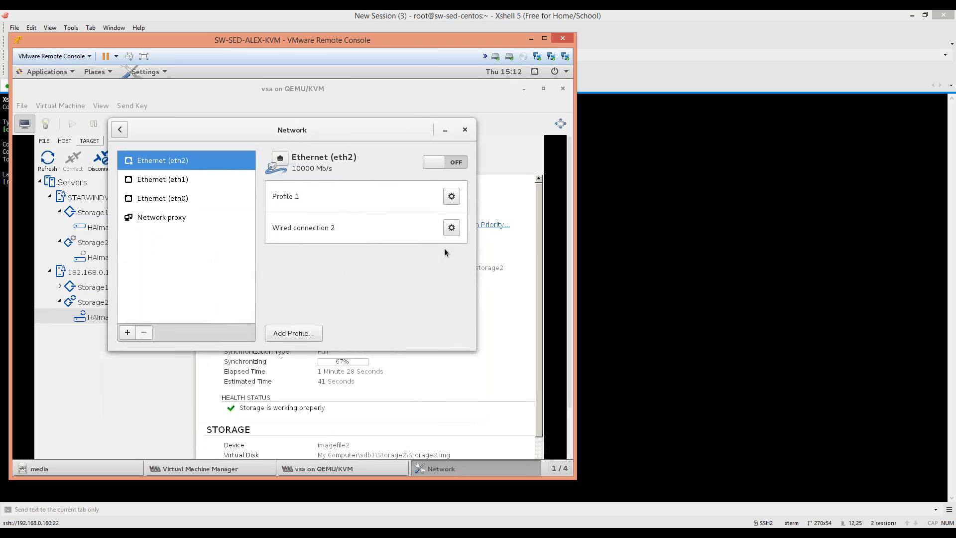
pyautogui.click(167, 199)
# Show the sup-kvm-vsa guest's eth0 network details, then return to Xshell.
pyautogui.click(287, 532)
pyautogui.click(221, 481)
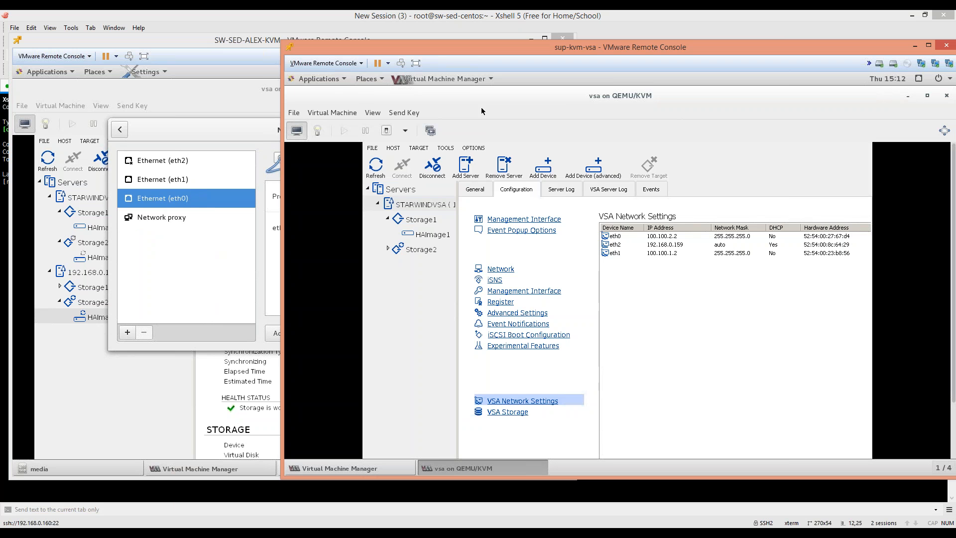
pyautogui.click(318, 79)
pyautogui.moveTo(349, 138)
pyautogui.click(407, 106)
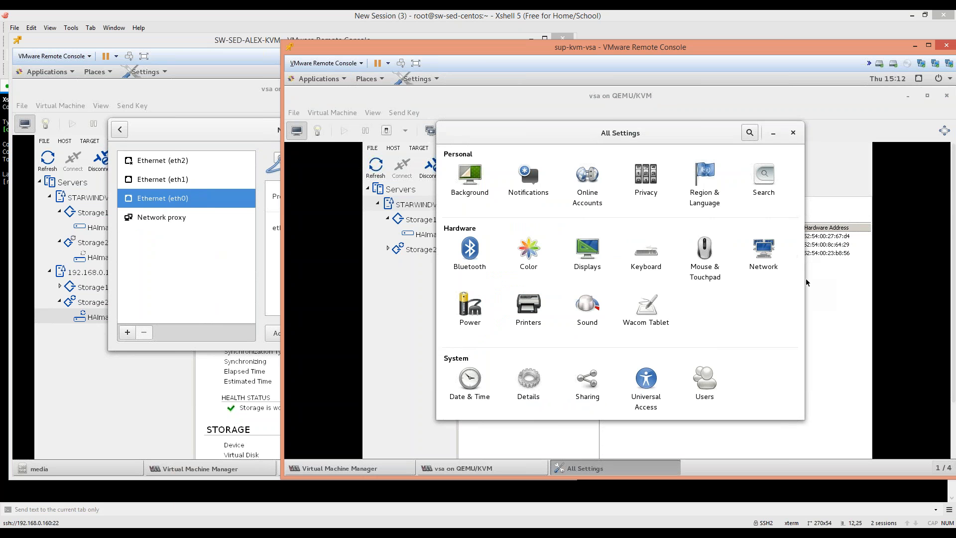
pyautogui.click(763, 252)
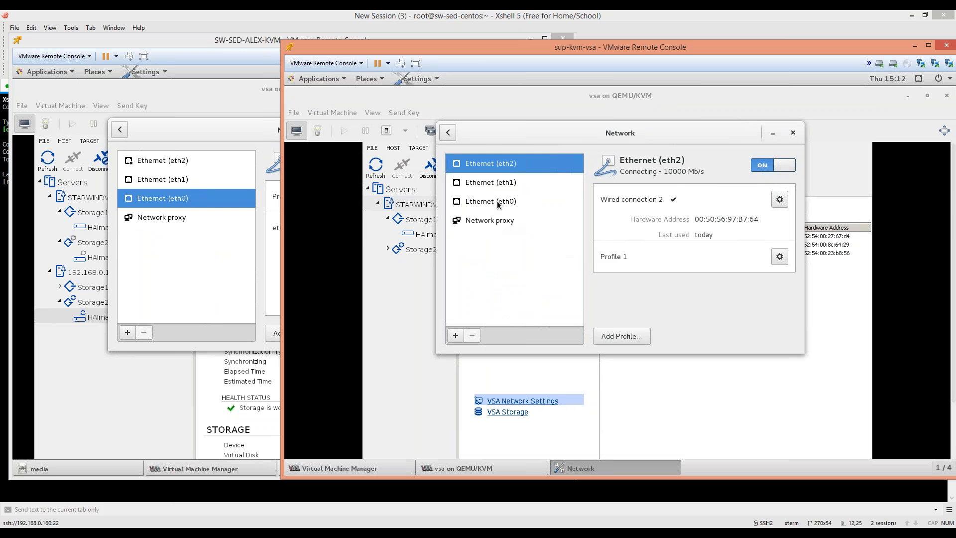
pyautogui.click(498, 202)
pyautogui.hotkey('alt', 'Tab')
# Run ifconfig and inspect the eth0 and eth1 IPv4 addresses.
pyautogui.write('i')
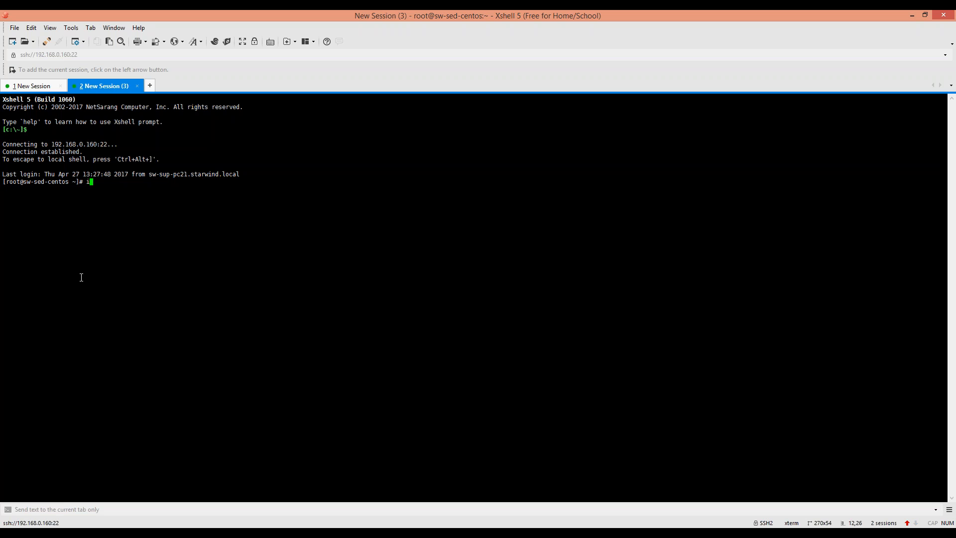
pyautogui.write('fconfig')
pyautogui.press('Return')
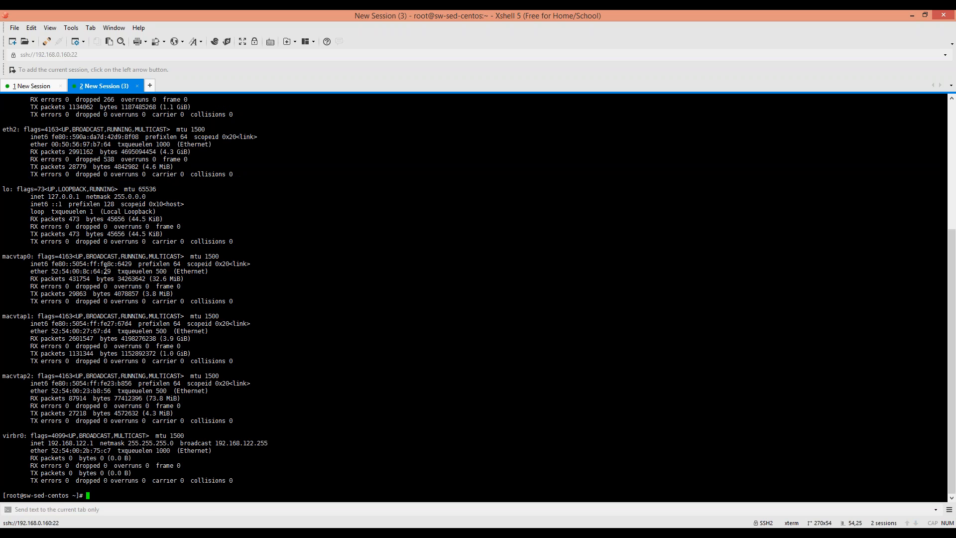
pyautogui.scroll(8, 140, 246)
pyautogui.moveTo(58, 189); pyautogui.dragTo(111, 189)
pyautogui.scroll(-8, 286, 288)
pyautogui.scroll(3, 238, 259)
pyautogui.scroll(-3, 239, 258)
pyautogui.scroll(3, 168, 361)
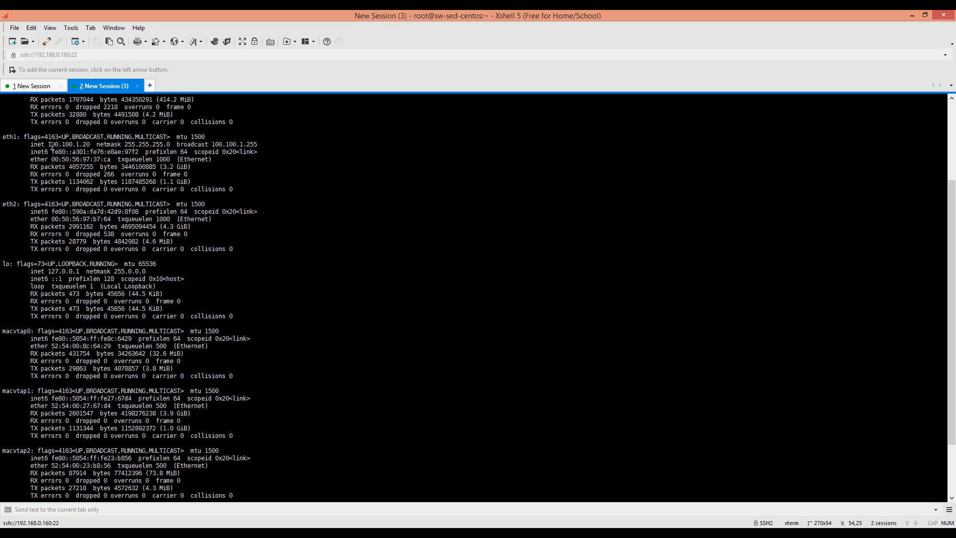
pyautogui.moveTo(51, 145); pyautogui.dragTo(96, 145)
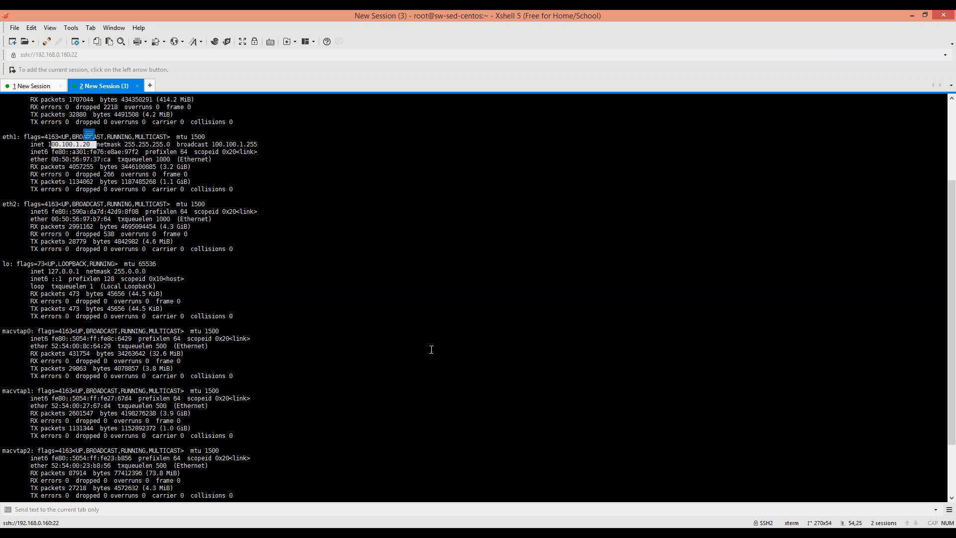
pyautogui.scroll(-3, 431, 350)
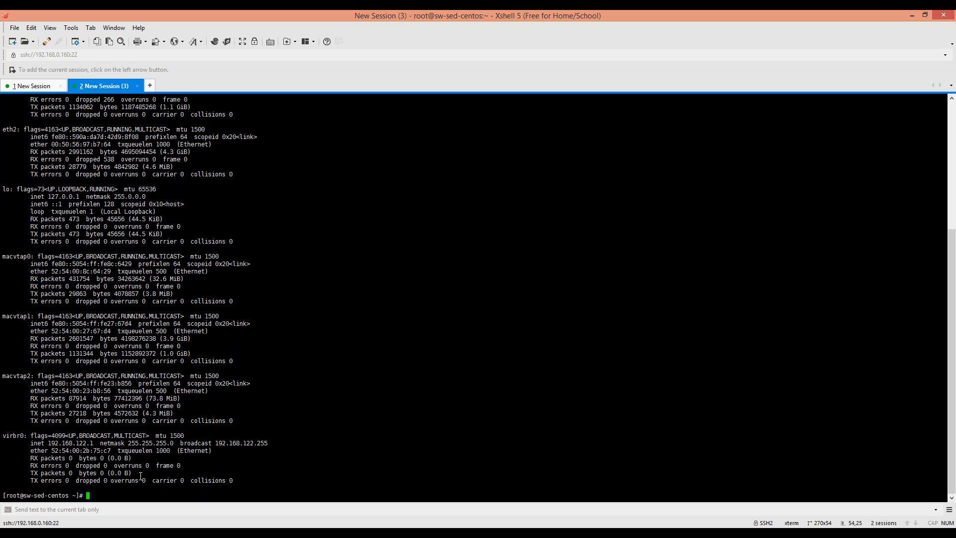
pyautogui.click(141, 535)
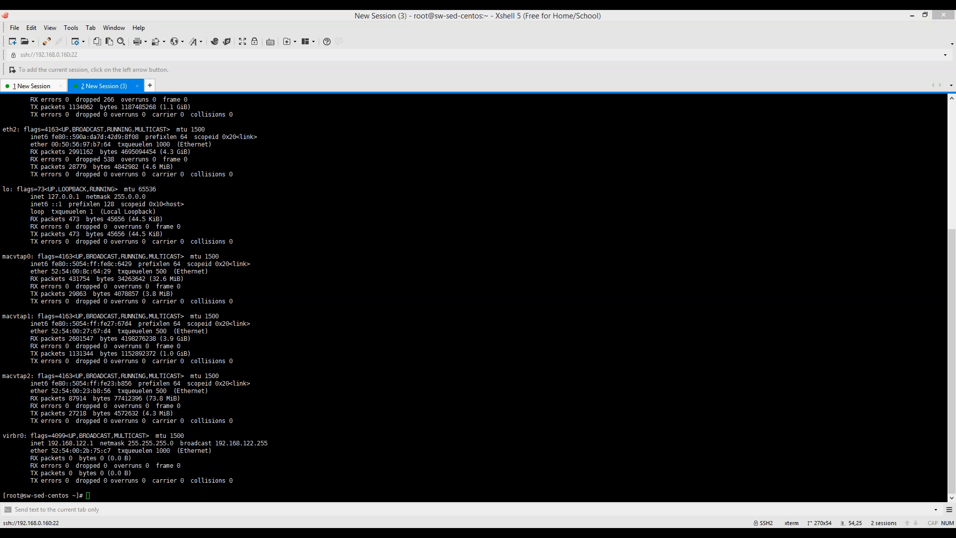
pyautogui.click(255, 451)
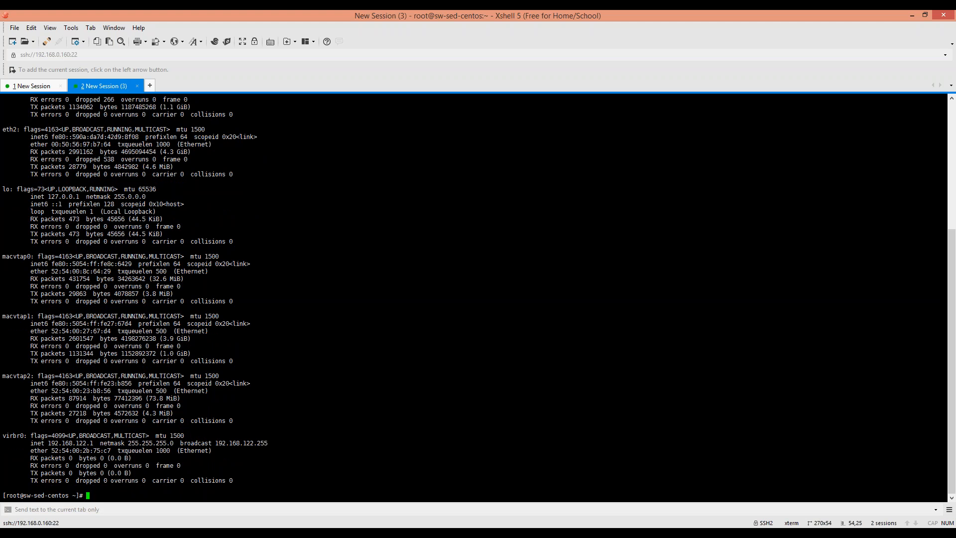
# Type the iscsiadm sendtargets discovery command up to portal address 100.100.
pyautogui.write('iscsiadm -m discvoery -t se')
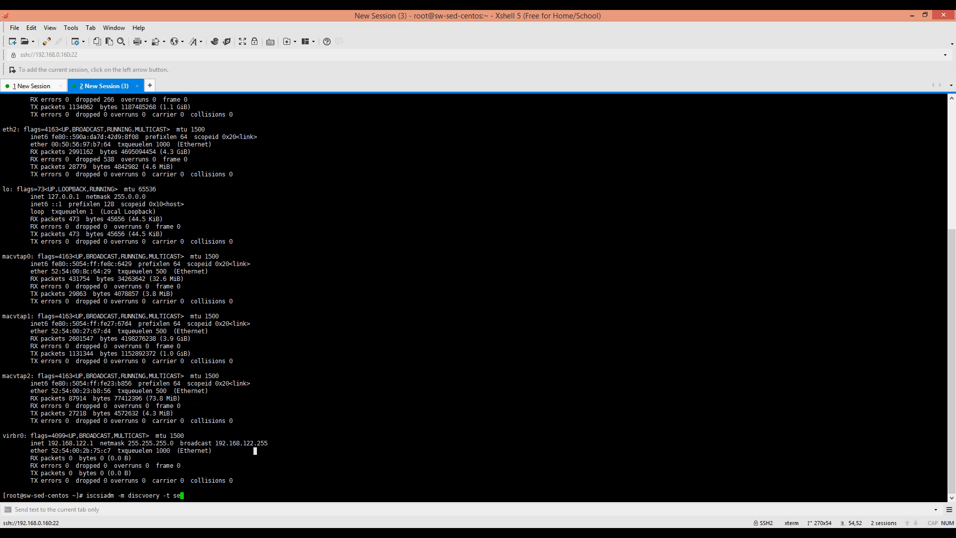
pyautogui.press('BackSpace')
pyautogui.press('BackSpace')
pyautogui.hotkey('alt', 'Tab')
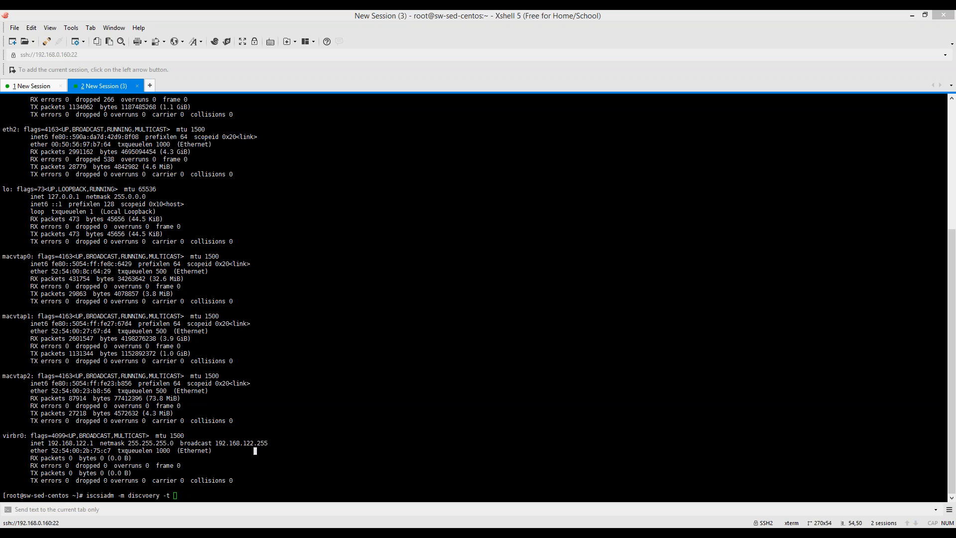
pyautogui.click(194, 368)
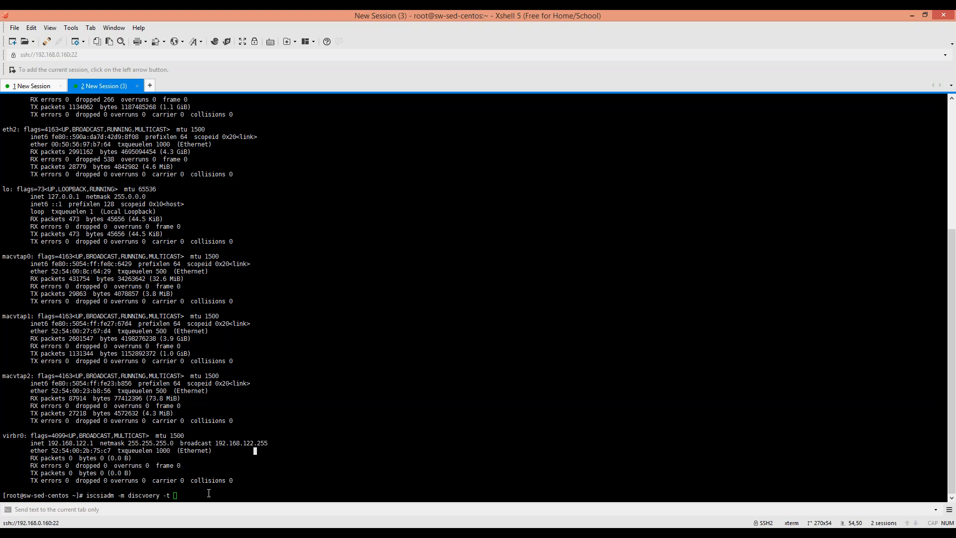
pyautogui.write('initiat')
pyautogui.press('BackSpace')
pyautogui.press('BackSpace')
pyautogui.press('BackSpace')
pyautogui.press('BackSpace')
pyautogui.press('BackSpace')
pyautogui.press('BackSpace')
pyautogui.press('BackSpace')
pyautogui.write('sendtargets -p 100.100')
# Close the network settings on the sup-kvm-vsa guest.
pyautogui.moveTo(324, 486)
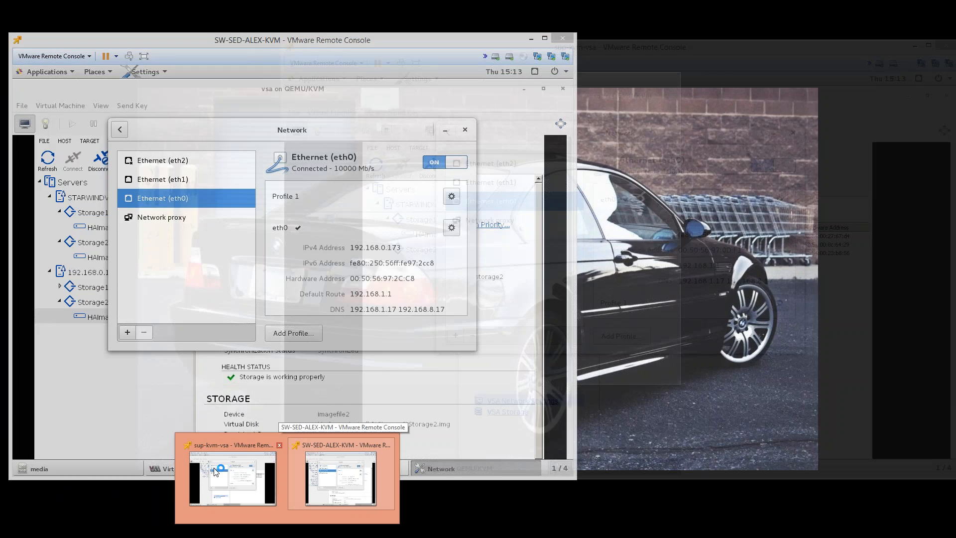
pyautogui.click(232, 478)
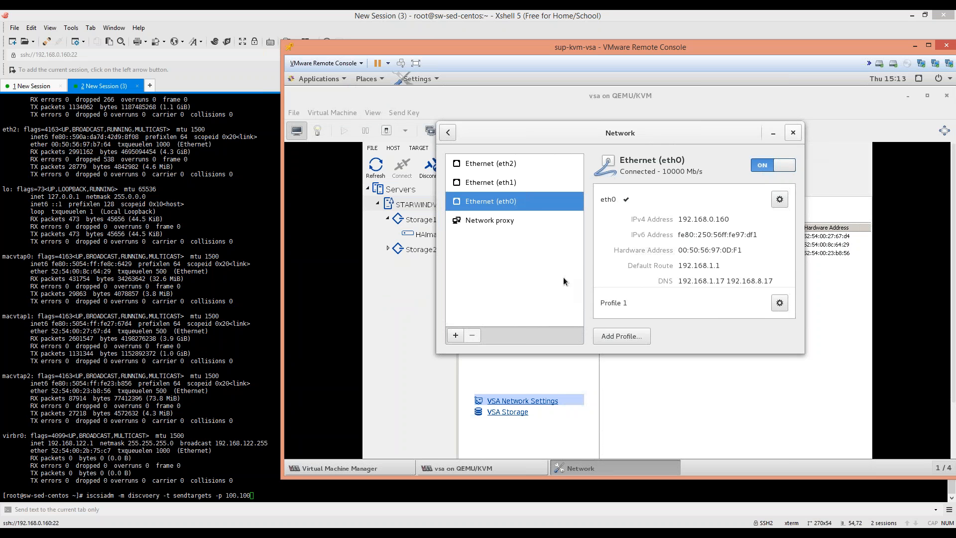
pyautogui.click(793, 133)
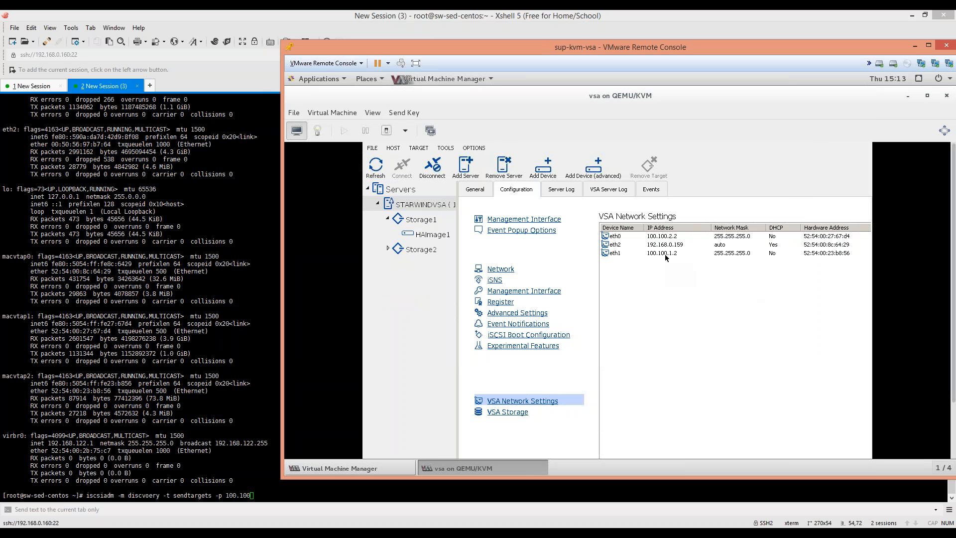
pyautogui.click(200, 409)
# Complete the portal as 100.100.1.2, fix the 'discovery' typo, and run the discovery.
pyautogui.write('.1.2')
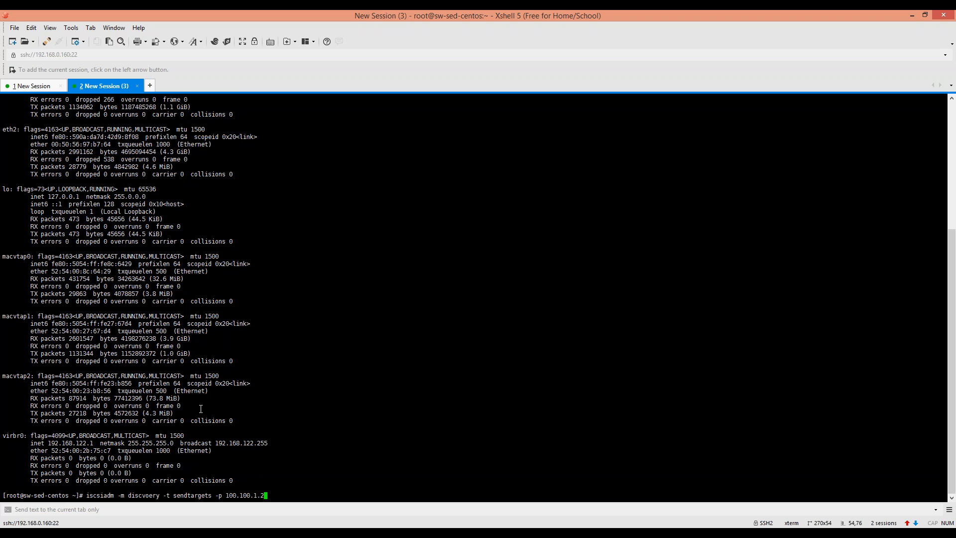
pyautogui.press('Left')
pyautogui.press('Left')
pyautogui.press('Left')
pyautogui.press('Left')
pyautogui.press('Left')
pyautogui.press('Left')
pyautogui.press('Left')
pyautogui.press('Left')
pyautogui.press('Left')
pyautogui.press('Left')
pyautogui.press('Left')
pyautogui.press('Left')
pyautogui.press('Left')
pyautogui.press('Left')
pyautogui.press('Left')
pyautogui.press('Left')
pyautogui.press('Left')
pyautogui.press('Left')
pyautogui.press('Left')
pyautogui.press('Left')
pyautogui.press('BackSpace')
pyautogui.press('BackSpace')
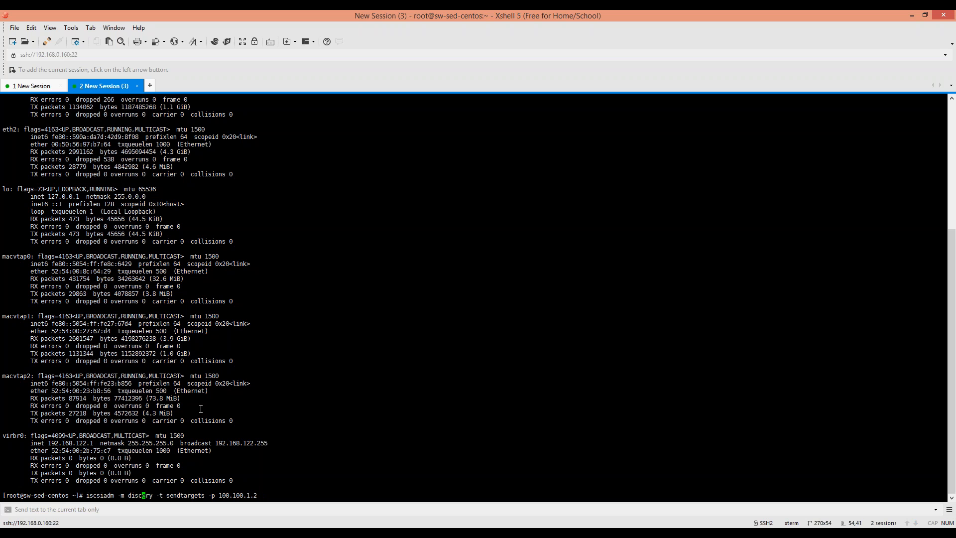
pyautogui.write('ov')
pyautogui.press('Return')
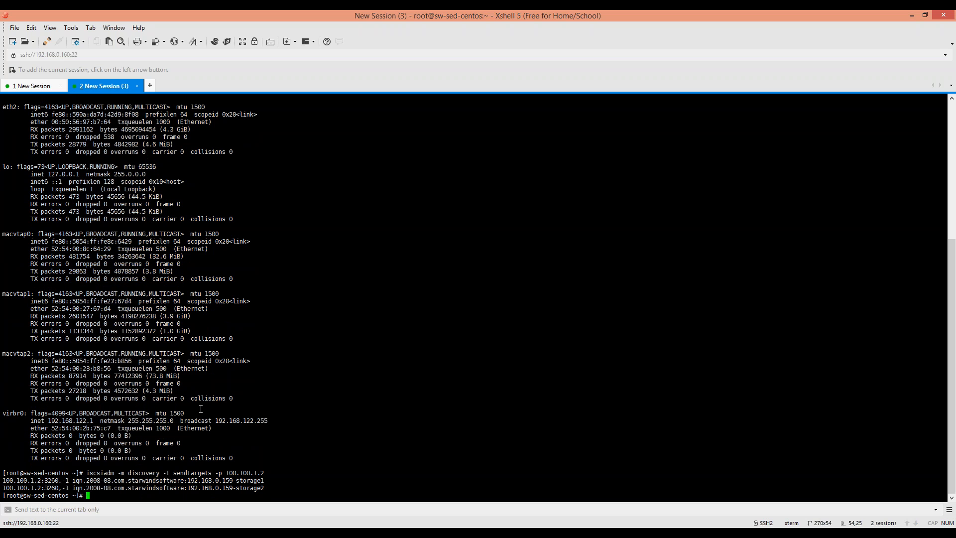
# Rerun the target discovery against portal 100.100.1.1 to list the starwindvsa targets.
pyautogui.moveTo(279, 487); pyautogui.dragTo(4, 480)
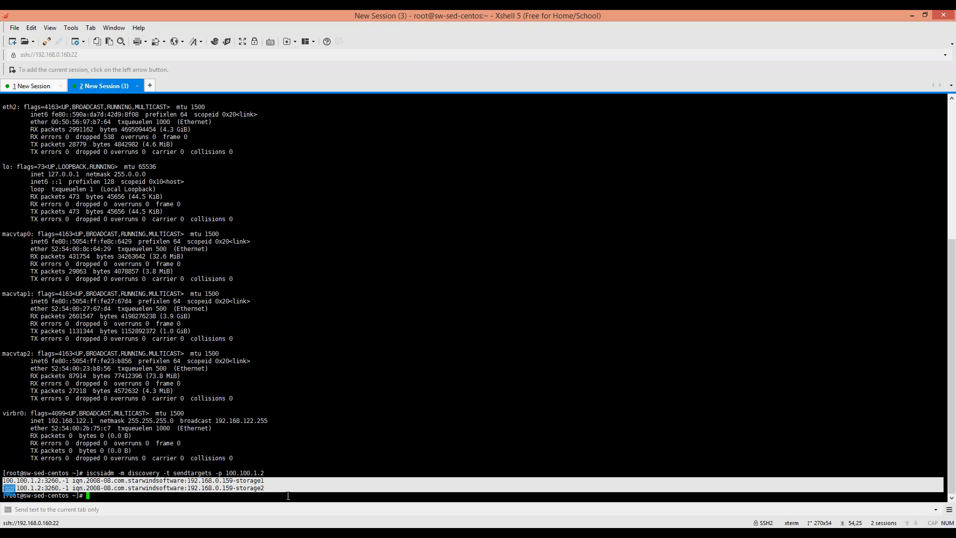
pyautogui.press('Up')
pyautogui.press('Left')
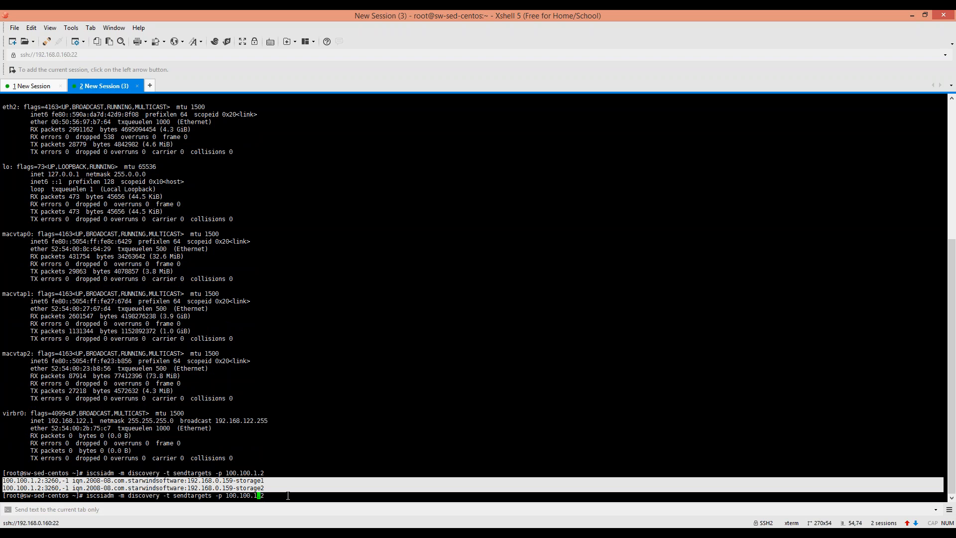
pyautogui.press('Right')
pyautogui.press('Right')
pyautogui.press('Return')
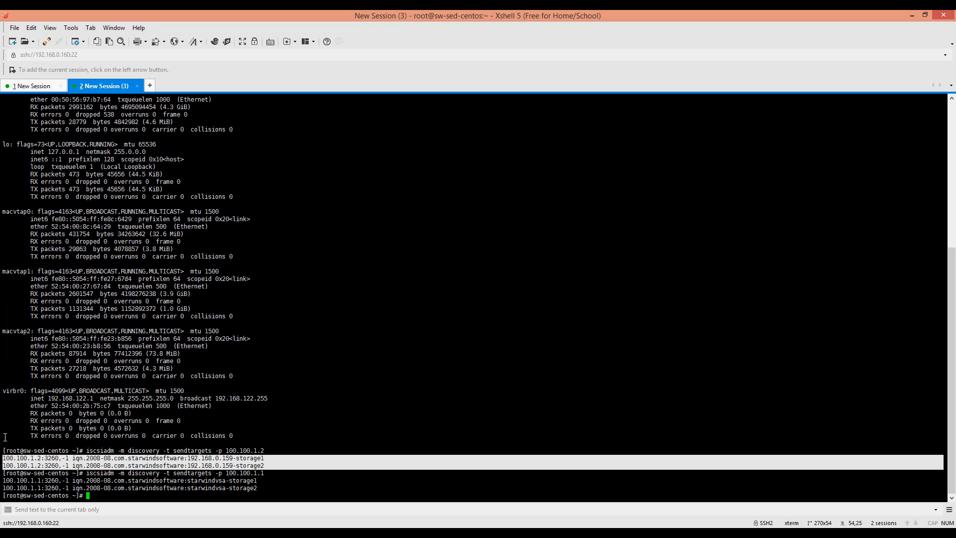
pyautogui.click(276, 484)
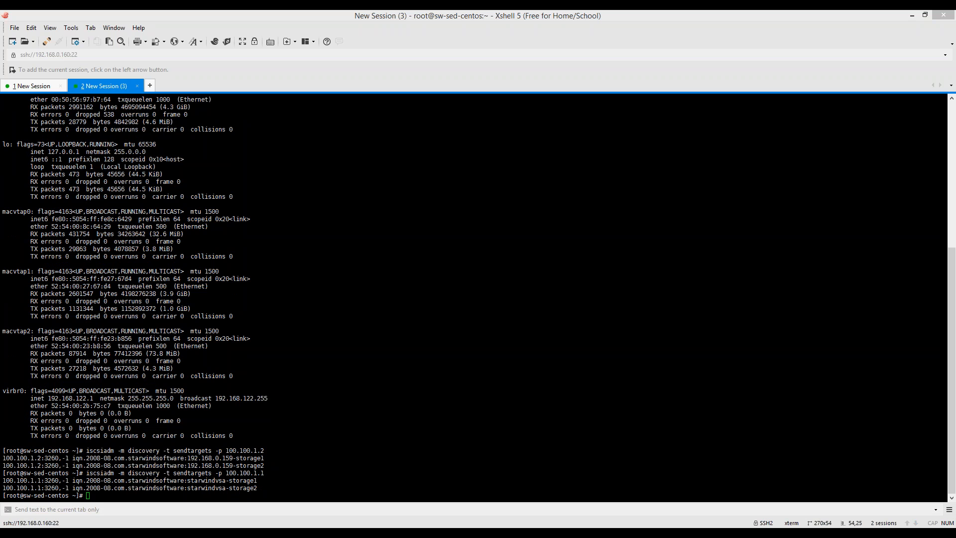
# Log in to the starwindvsa-storage1 target using iscsiadm -m node -T <storage1 IQN> --login.
pyautogui.click(187, 491)
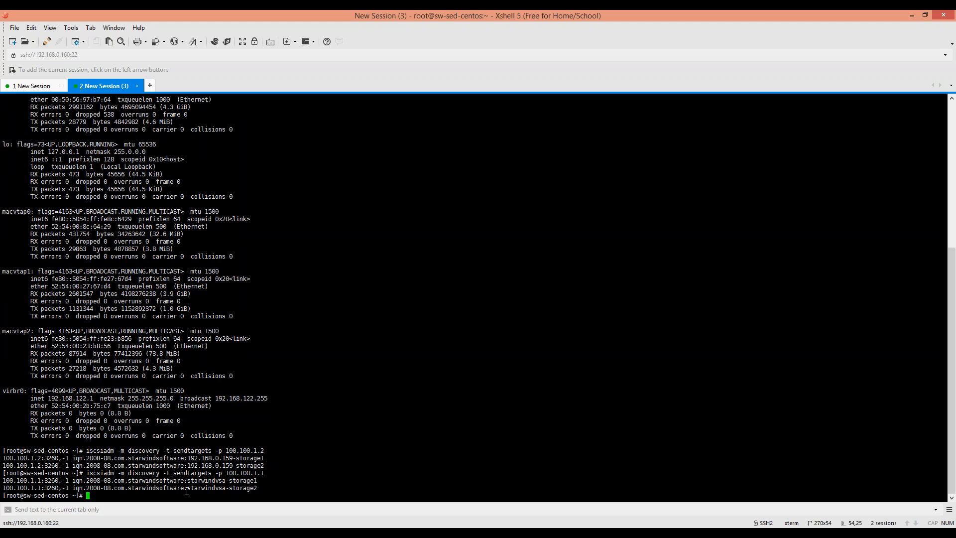
pyautogui.write('iscsi -m node -T')
pyautogui.moveTo(262, 480)
pyautogui.mouseDown()
pyautogui.moveTo(79, 481)
pyautogui.moveTo(258, 481)
pyautogui.mouseUp()
pyautogui.click(78, 481)
pyautogui.rightClick(238, 479)
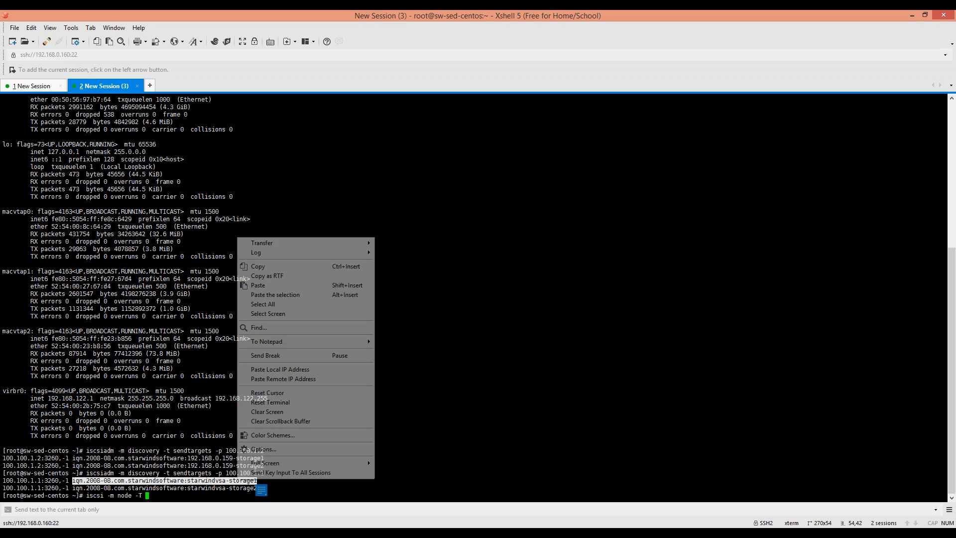
pyautogui.click(255, 267)
pyautogui.rightClick(157, 497)
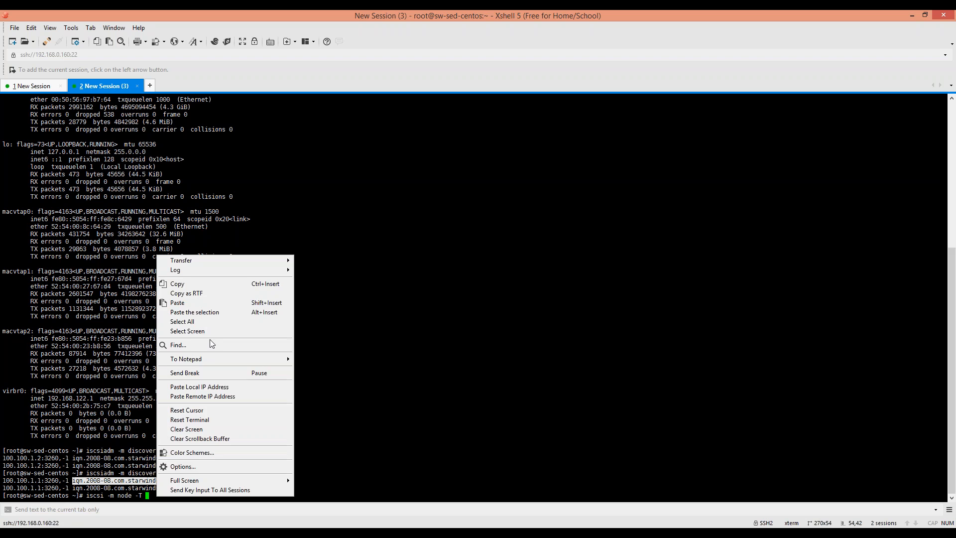
pyautogui.click(201, 294)
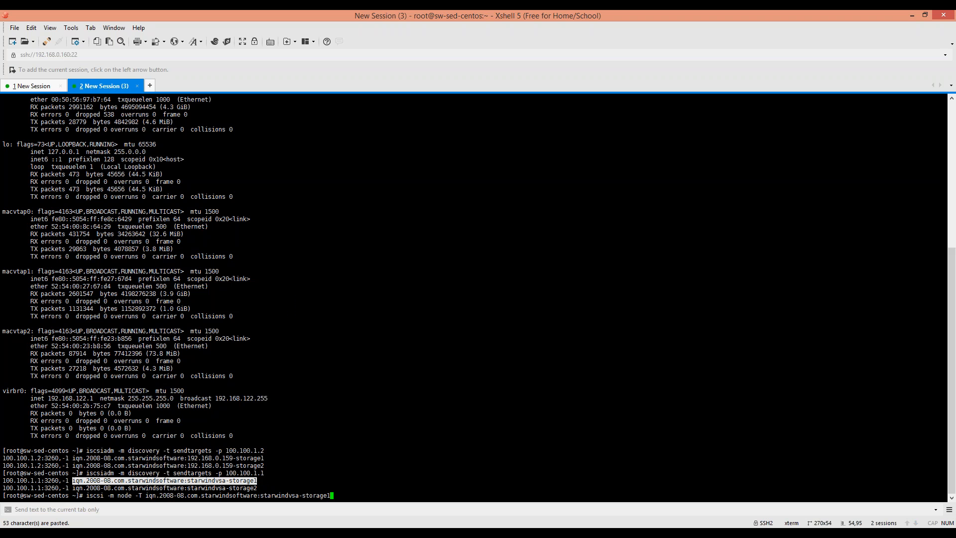
pyautogui.write('--login')
pyautogui.press('Return')
pyautogui.press('Up')
pyautogui.press('Home')
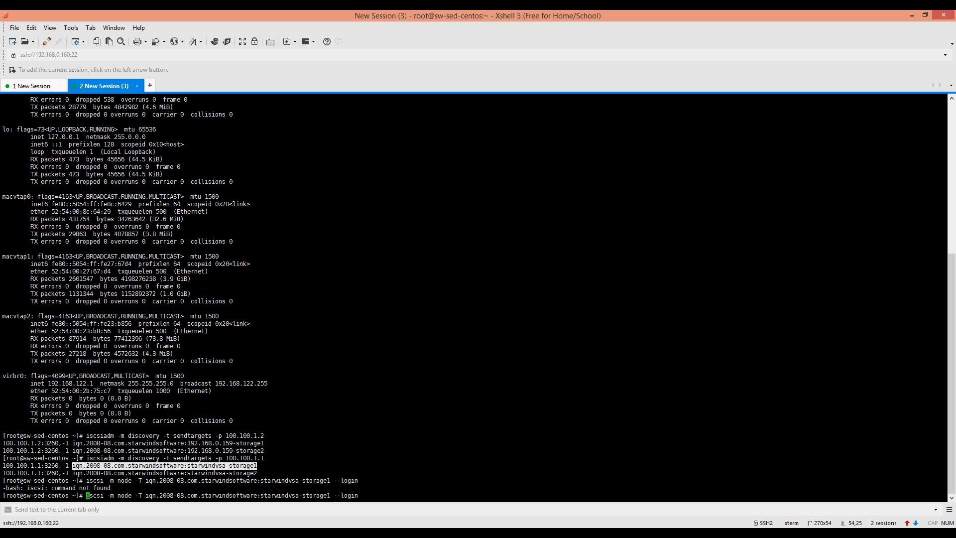
pyautogui.press('Right')
pyautogui.press('Right')
pyautogui.press('Right')
pyautogui.press('Right')
pyautogui.press('Right')
pyautogui.write('adm')
pyautogui.press('Return')
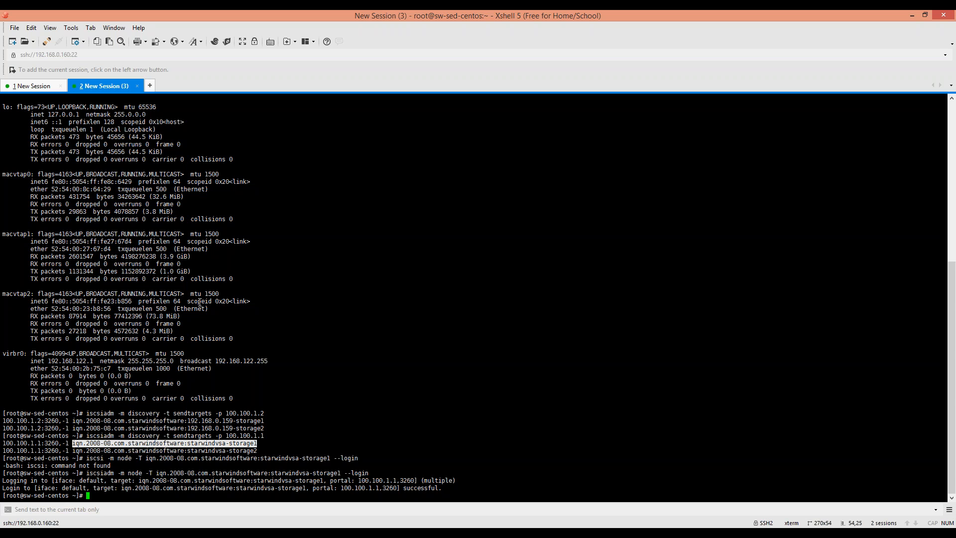
# Enter the command grep "Attached SCSI" /var/log/messages at the prompt.
pyautogui.click(314, 451)
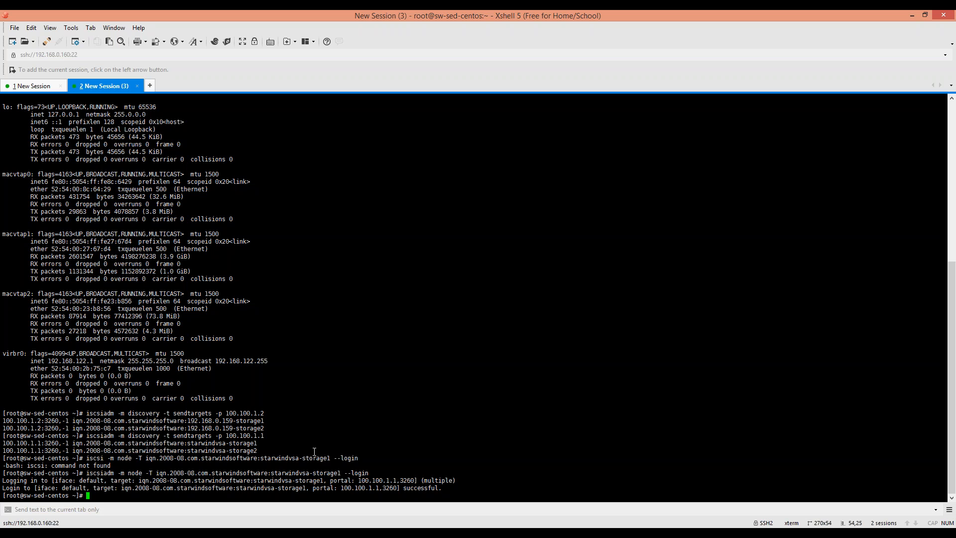
pyautogui.write('grep "Attached SCSI" /var/log/messages')
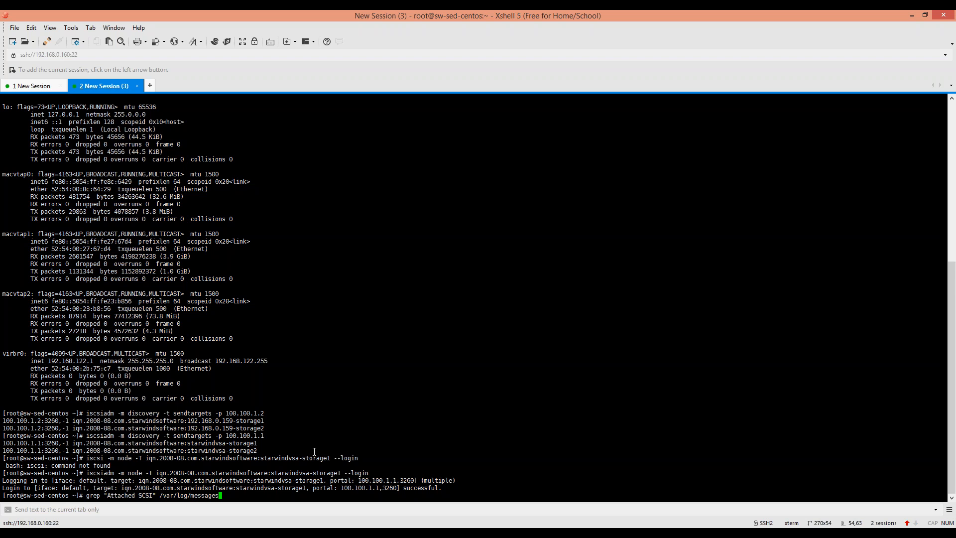
# Run the Attached SCSI log search and highlight the last line showing sdc attached at 15:14:52.
pyautogui.press('Return')
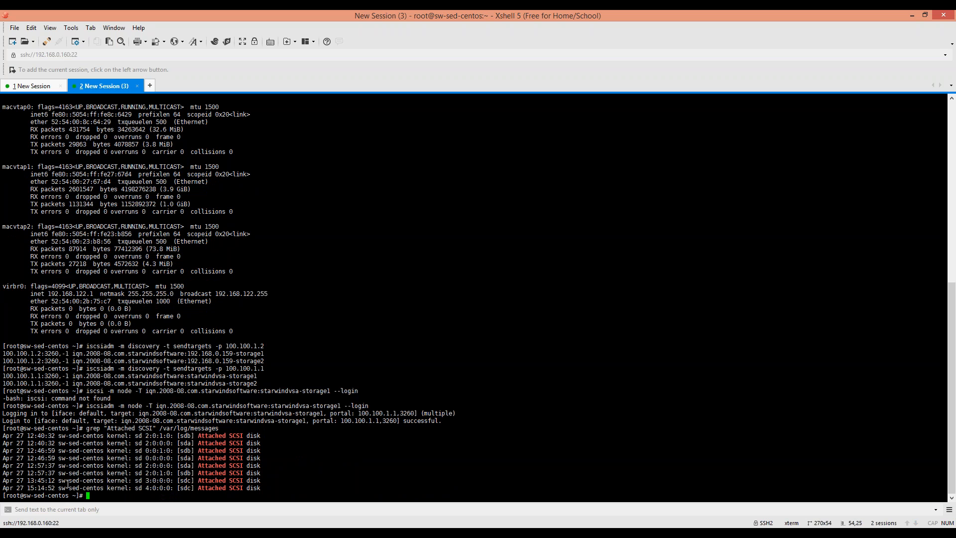
pyautogui.moveTo(273, 480); pyautogui.dragTo(131, 488)
pyautogui.click(164, 482)
pyautogui.moveTo(271, 487); pyautogui.dragTo(3, 488)
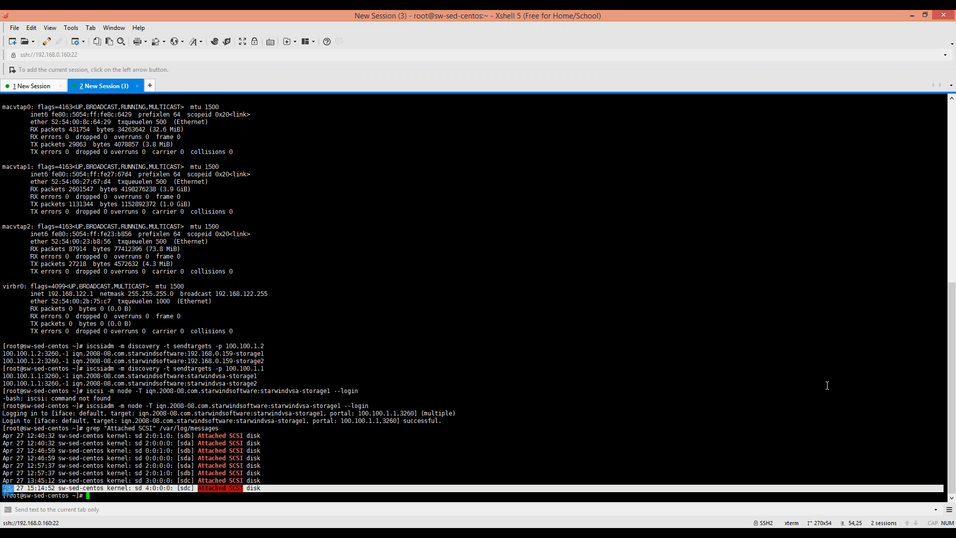
pyautogui.hotkey('alt', 'Tab')
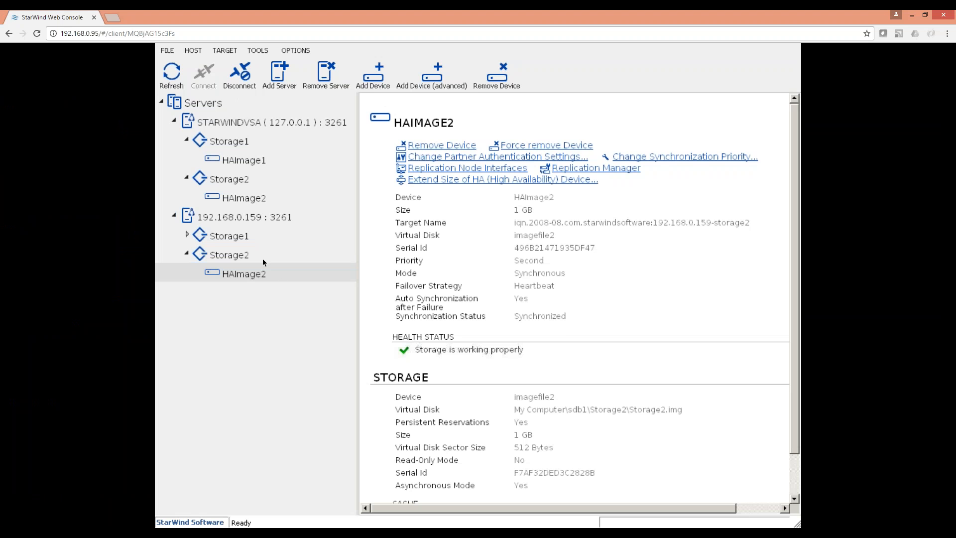
pyautogui.click(261, 258)
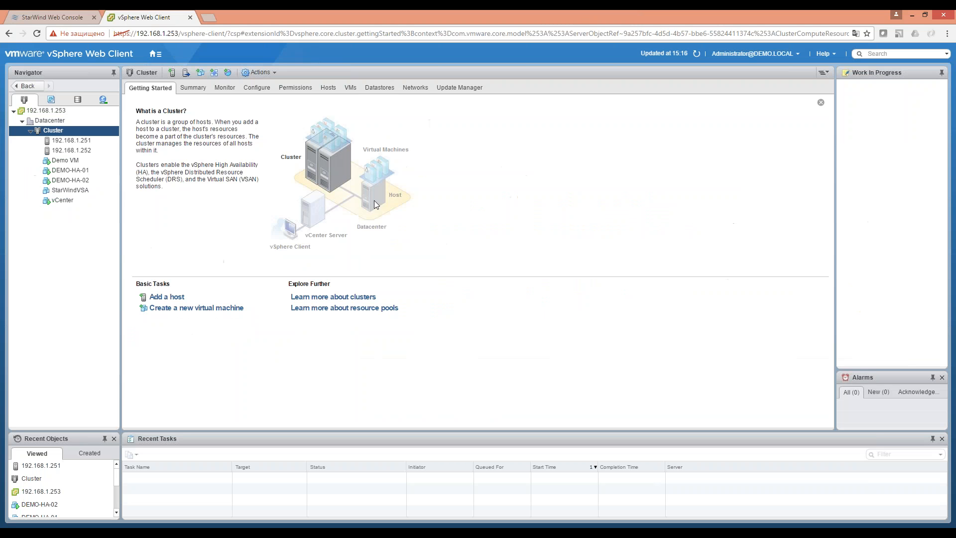
# Select the StarWindVSA VM, check its Power actions, and view its Summary on host 192.168.1.251.
pyautogui.click(78, 190)
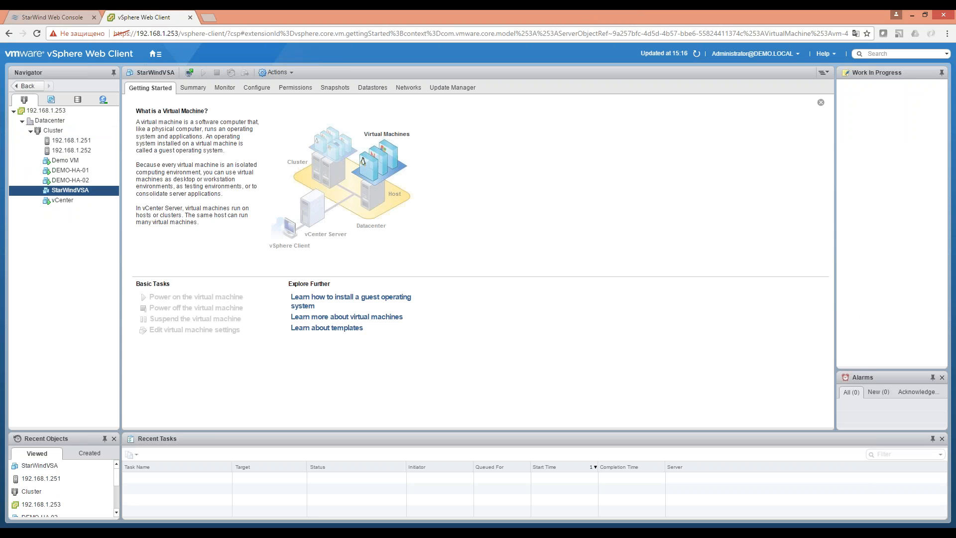
pyautogui.rightClick(78, 191)
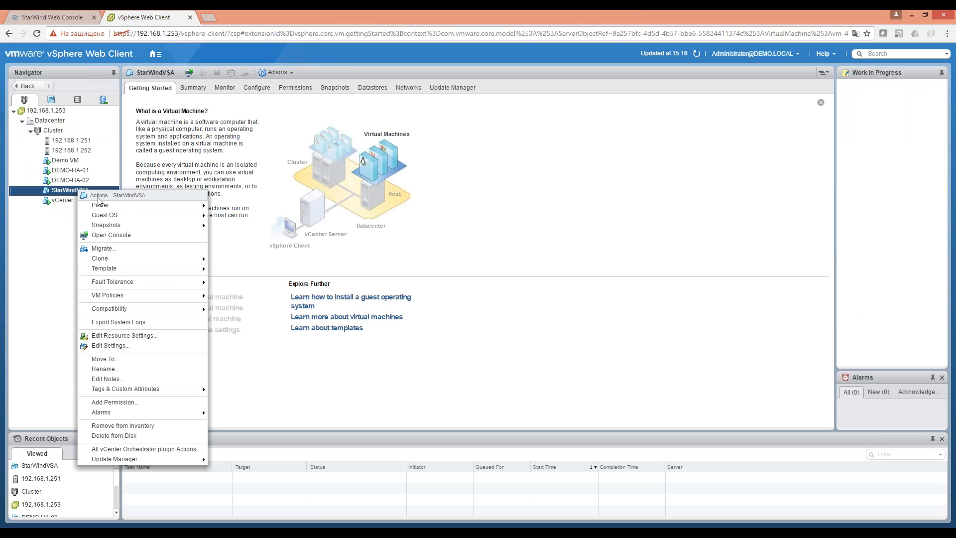
pyautogui.moveTo(114, 204)
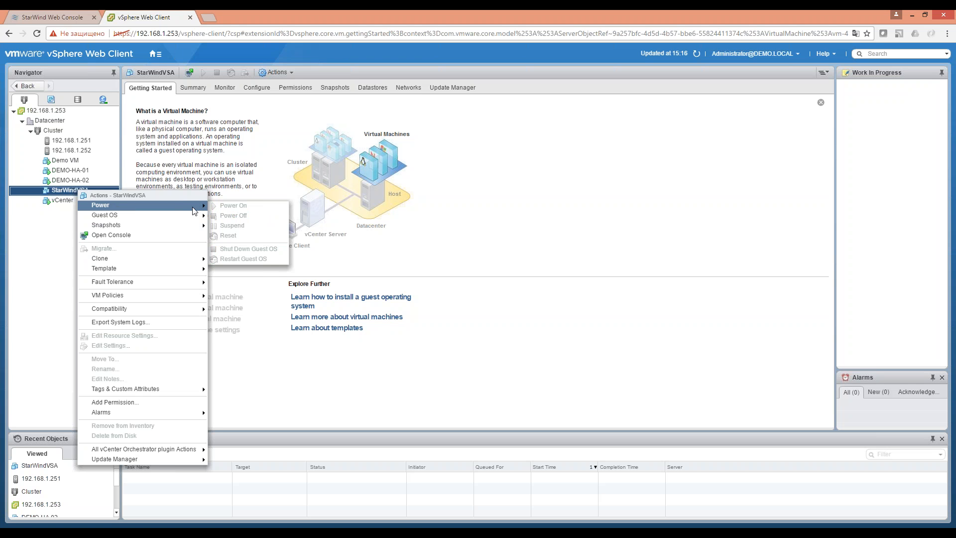
pyautogui.click(61, 229)
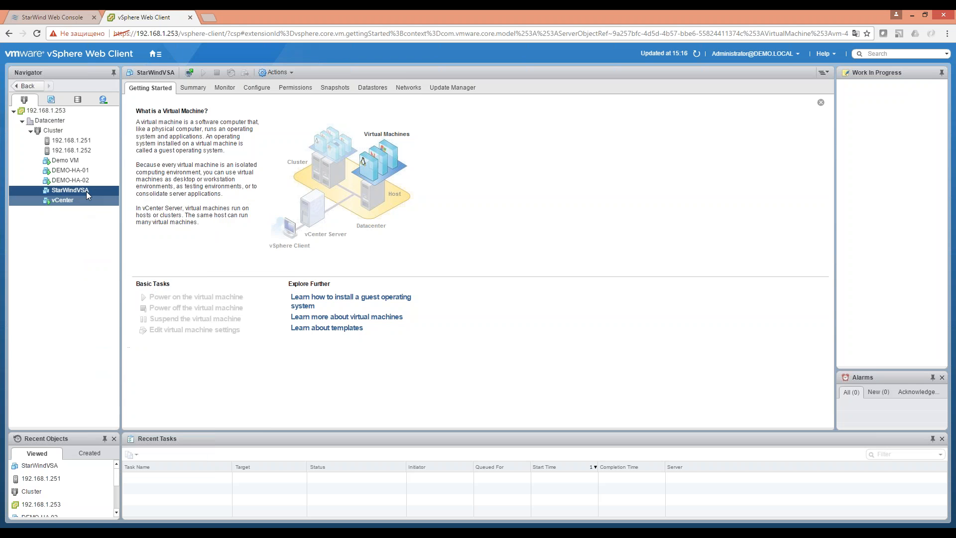
pyautogui.click(192, 88)
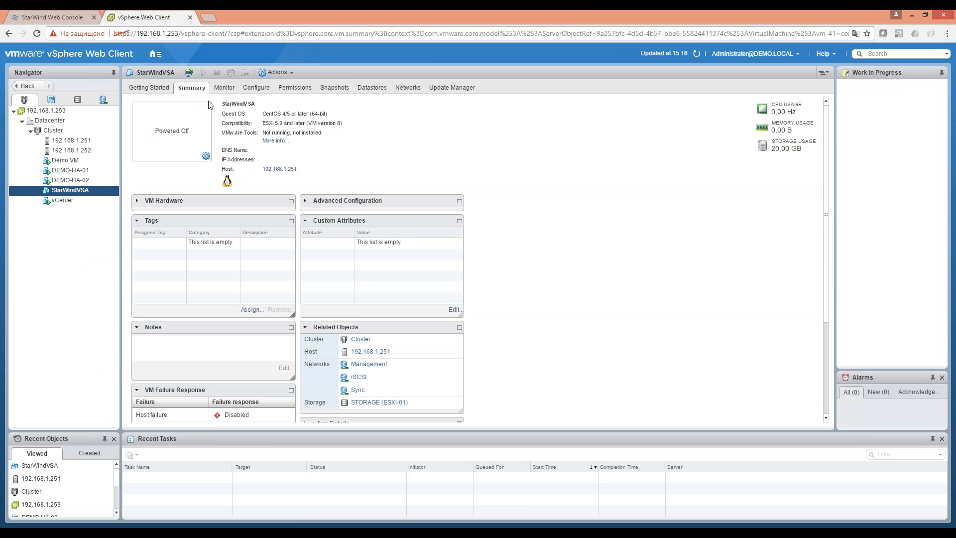
pyautogui.click(87, 191)
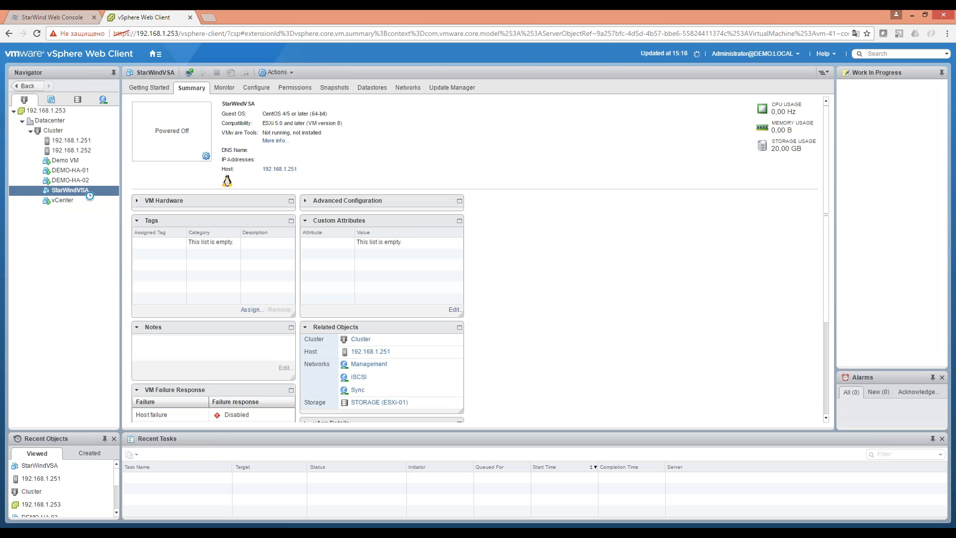
pyautogui.rightClick(89, 193)
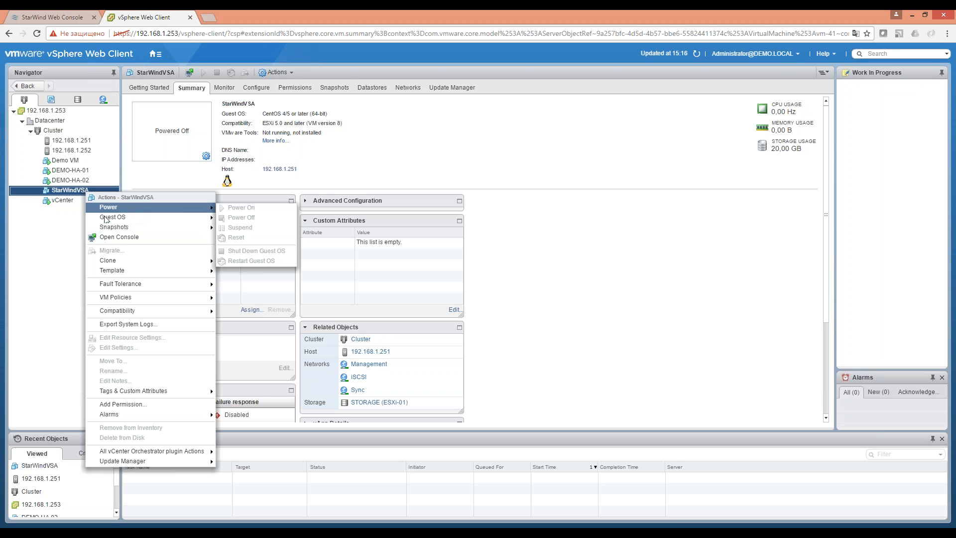
pyautogui.click(39, 281)
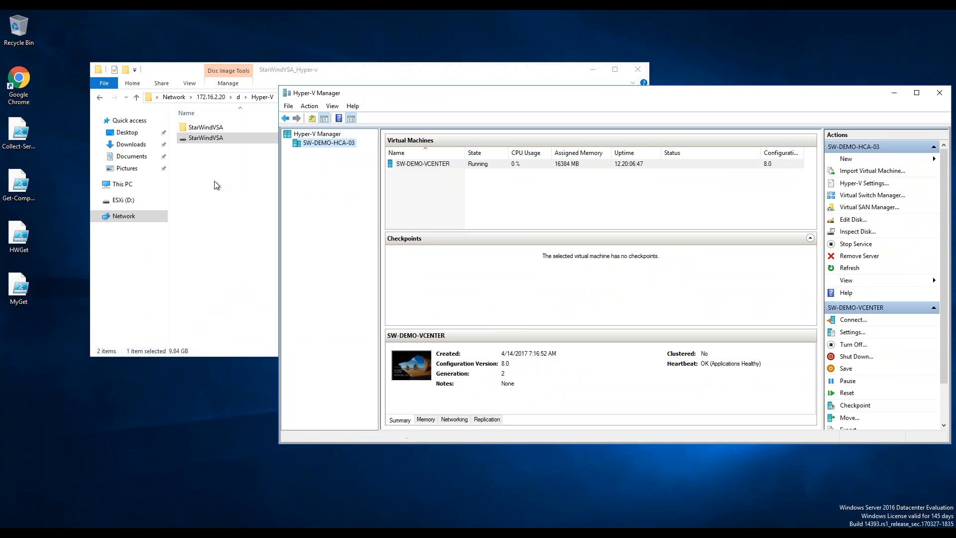
# Copy the StarWindVSA disk image from StarWindVSA_Hyper-v onto the Desktop and follow the copy progress.
pyautogui.click(340, 76)
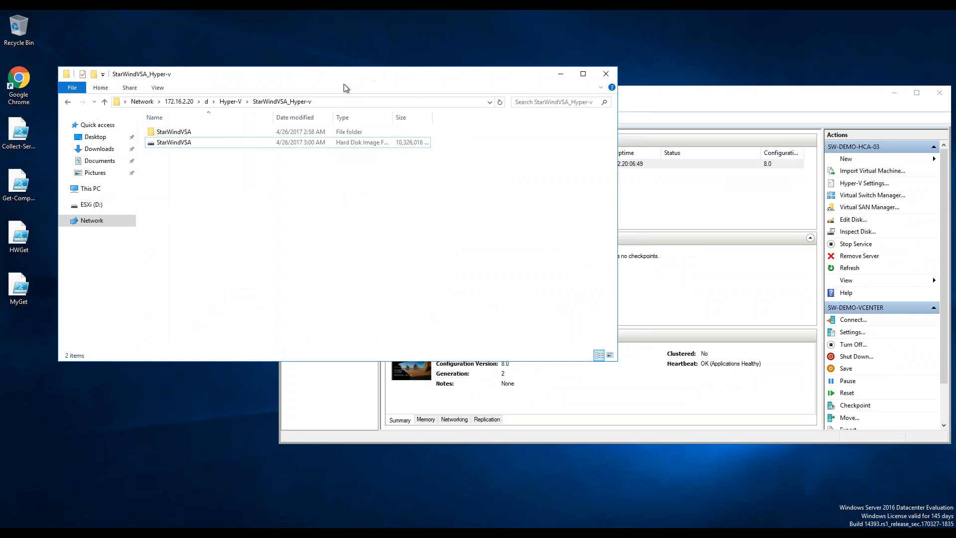
pyautogui.moveTo(346, 88); pyautogui.dragTo(336, 99)
pyautogui.click(169, 154)
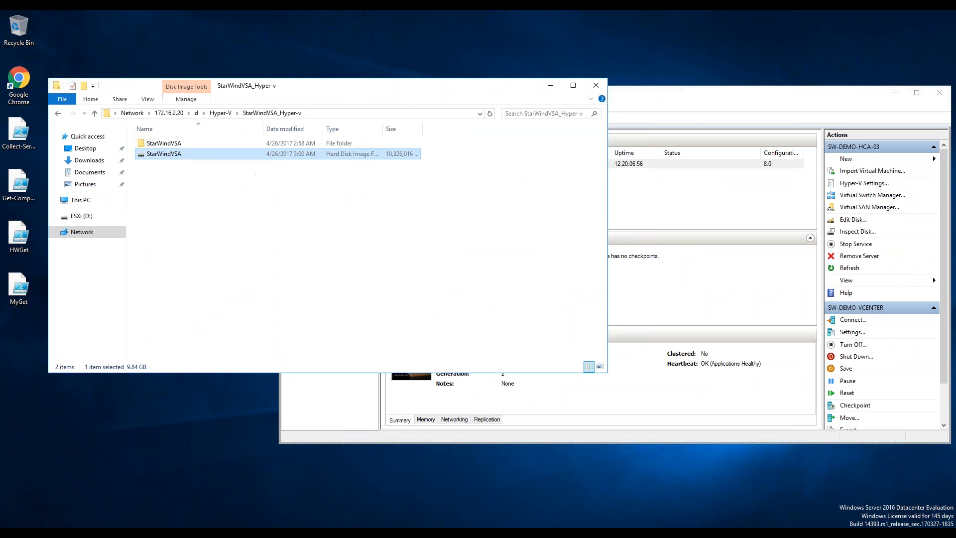
pyautogui.rightClick(110, 533)
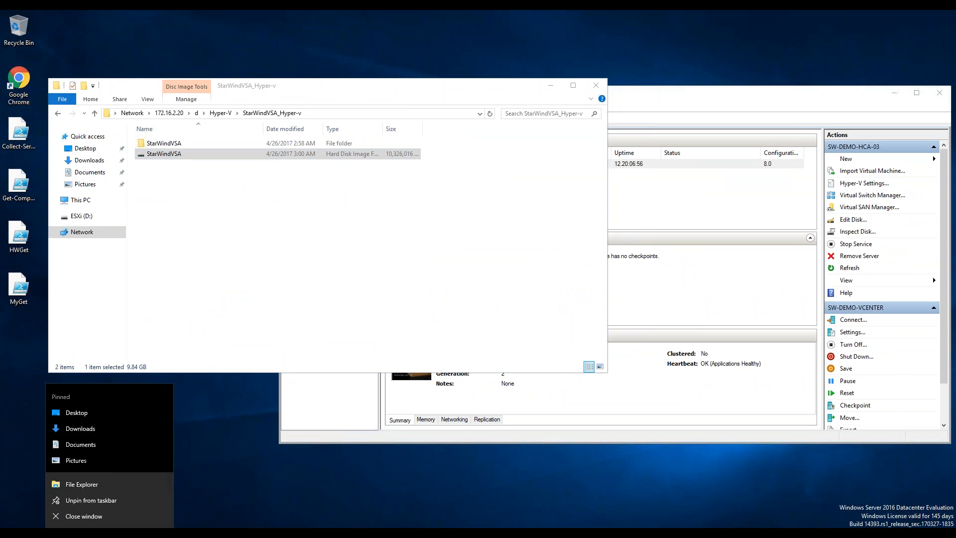
pyautogui.click(168, 158)
pyautogui.click(168, 159)
pyautogui.click(93, 432)
pyautogui.hotkey('ctrl', 'v')
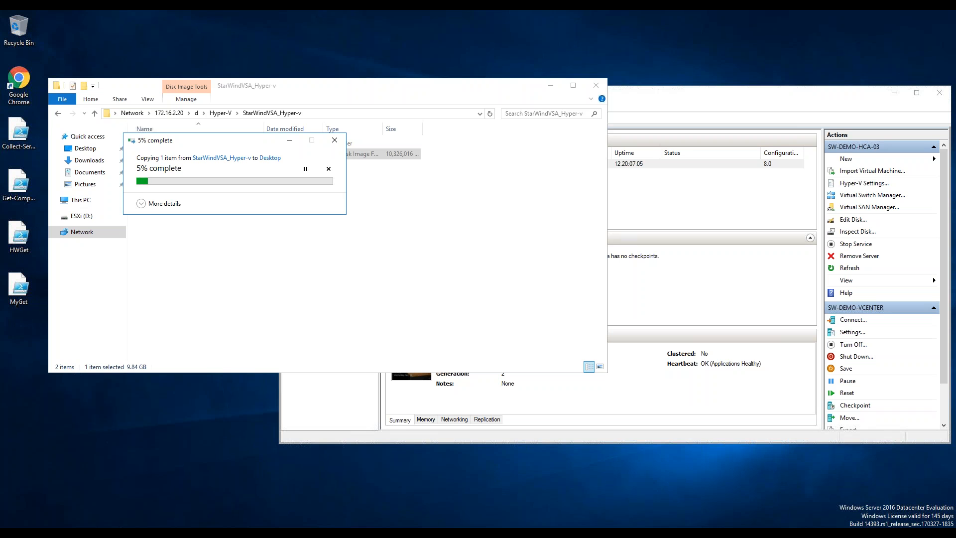
pyautogui.click(497, 233)
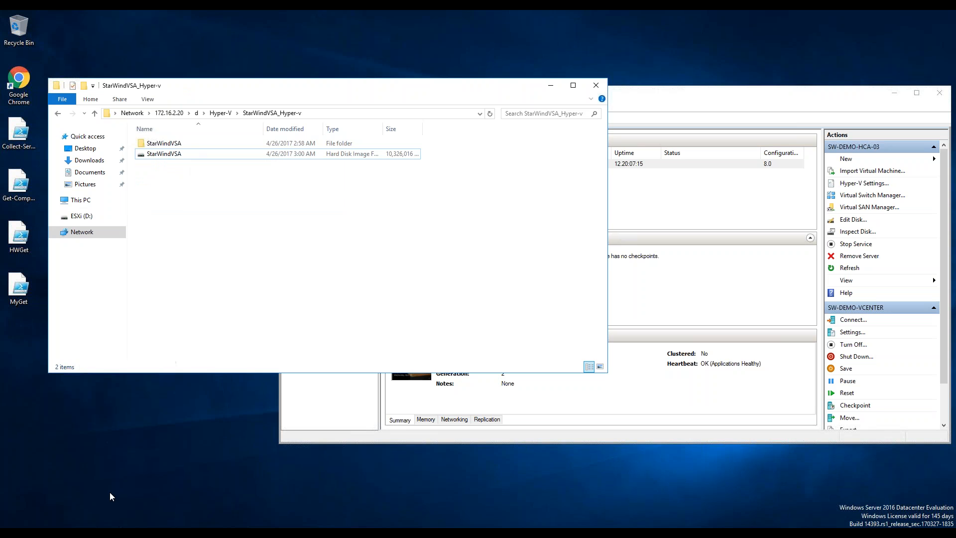
pyautogui.click(148, 497)
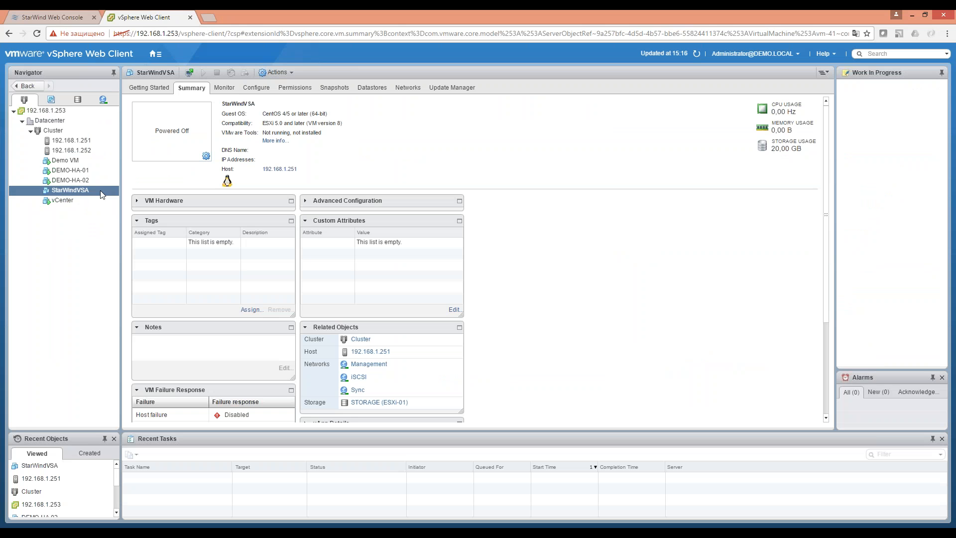
# Check StarWindVSA's Power actions, then bring up the StarWind Web Console's Storage2 target details.
pyautogui.rightClick(98, 192)
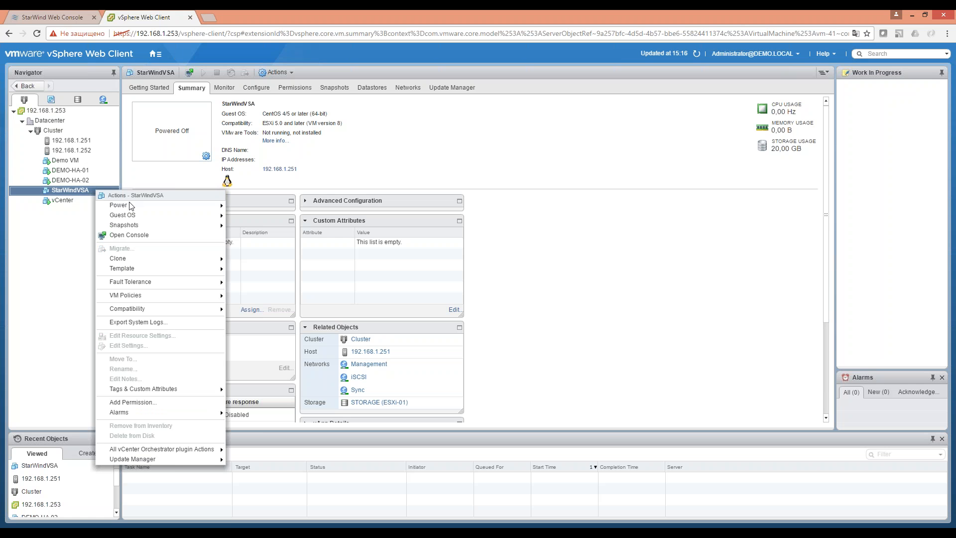
pyautogui.moveTo(140, 203)
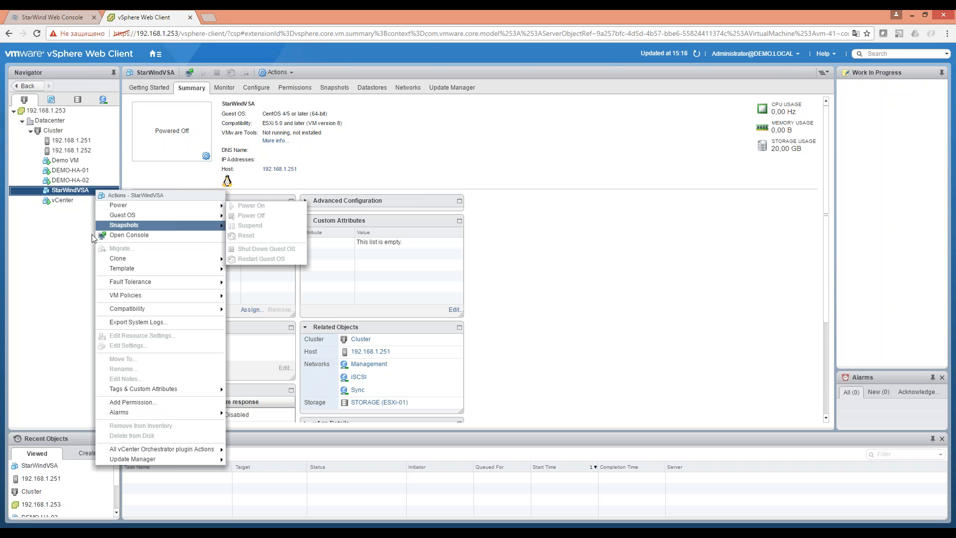
pyautogui.click(45, 271)
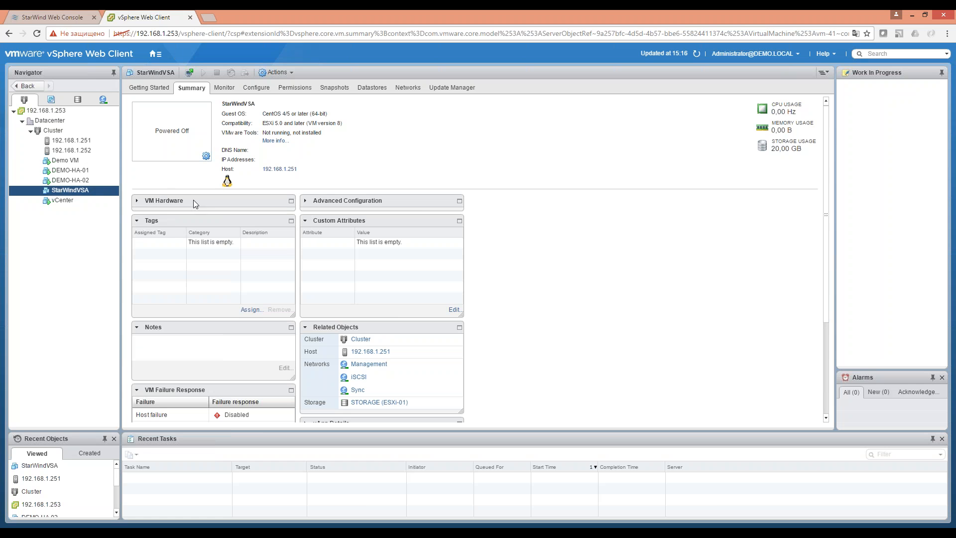
pyautogui.click(65, 11)
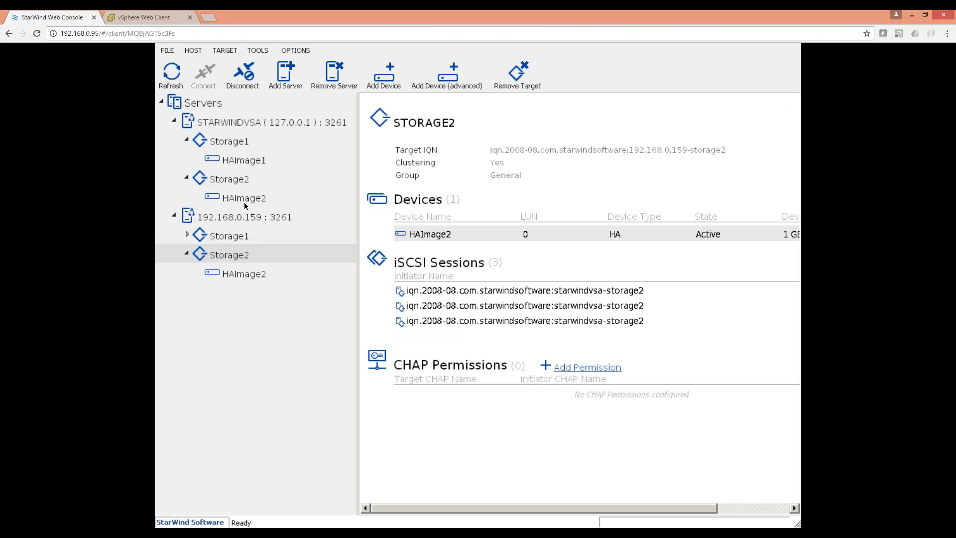
# Return to File Explorer, where the StarWindVSA image copy to the Desktop has finished.
pyautogui.moveTo(503, 533)
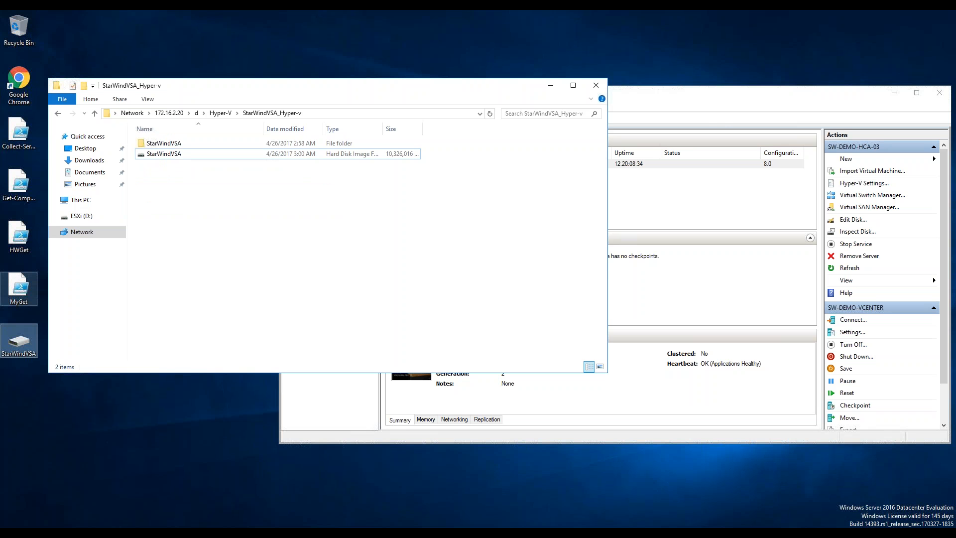
# Move the copied StarWindVSA image on the desktop and launch Hyper-V Manager's New Virtual Machine Wizard.
pyautogui.moveTo(450, 80); pyautogui.dragTo(524, 71)
pyautogui.click(671, 77)
pyautogui.moveTo(22, 339); pyautogui.dragTo(67, 31)
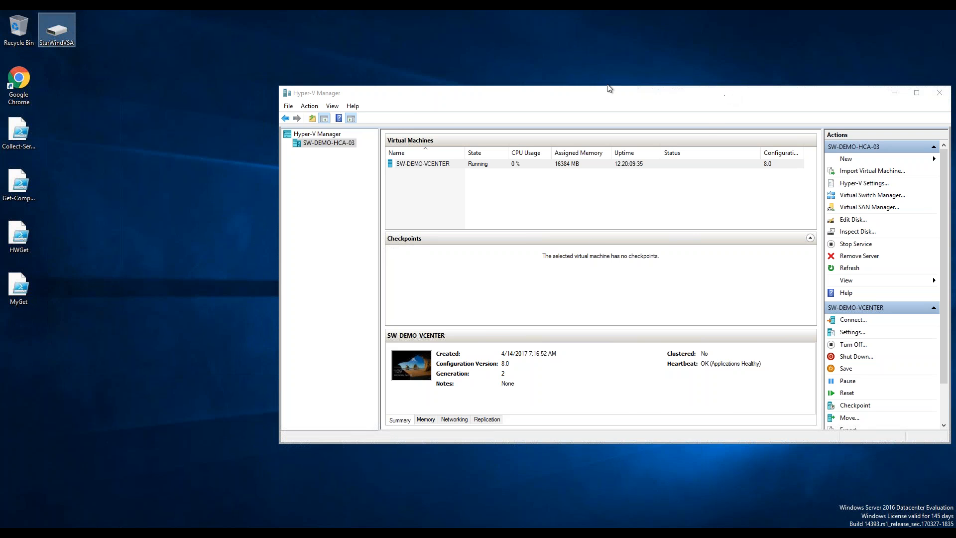
pyautogui.moveTo(607, 88); pyautogui.dragTo(491, 76)
pyautogui.click(728, 147)
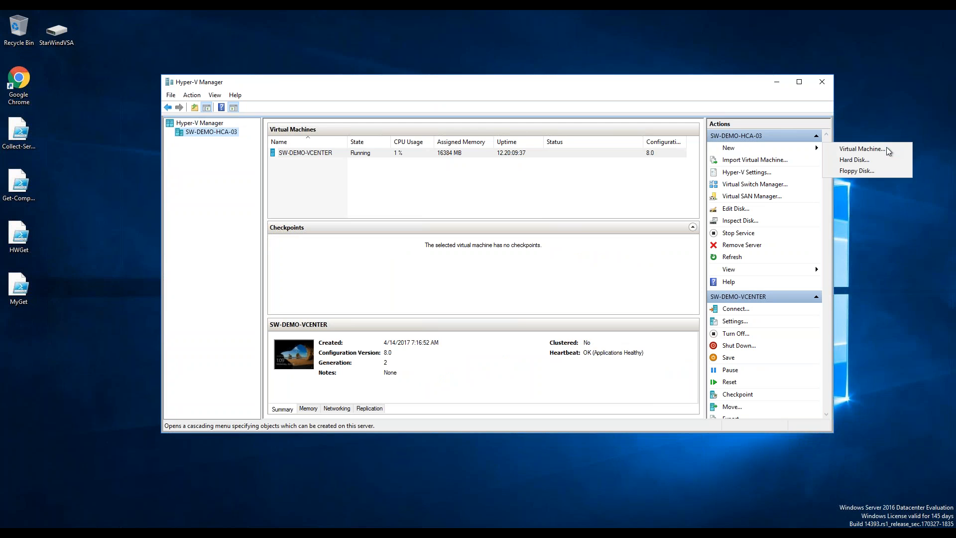
pyautogui.press('Return')
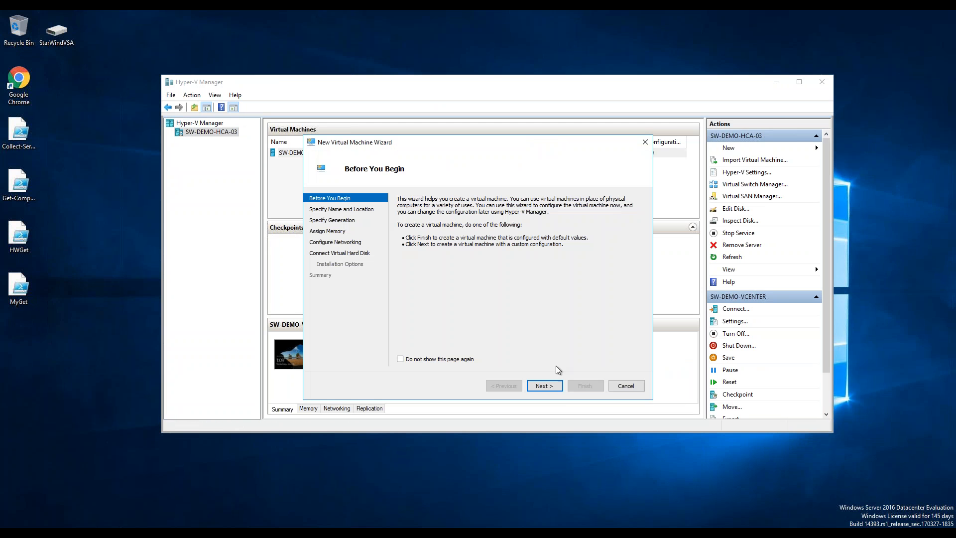
# Name the VM StarWindVSA and store it in a new folder G:\Hyper-V\VSA\.
pyautogui.click(547, 387)
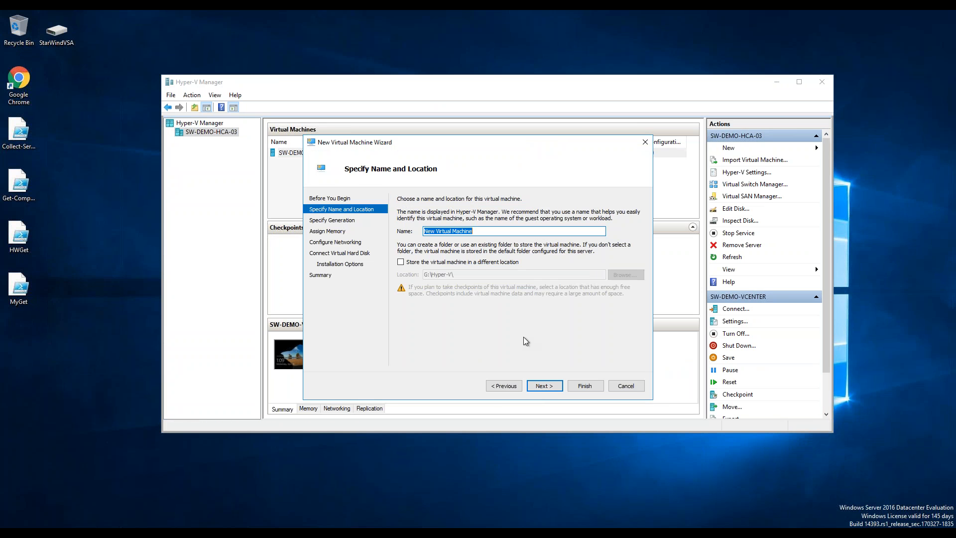
pyautogui.write('StarWindVSA')
pyautogui.click(455, 267)
pyautogui.click(628, 277)
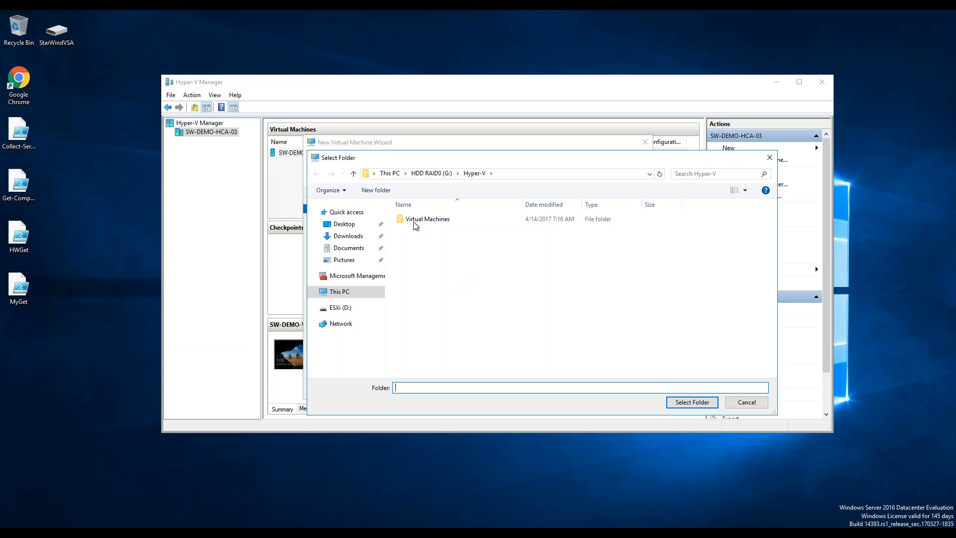
pyautogui.click(375, 190)
pyautogui.write('VSA')
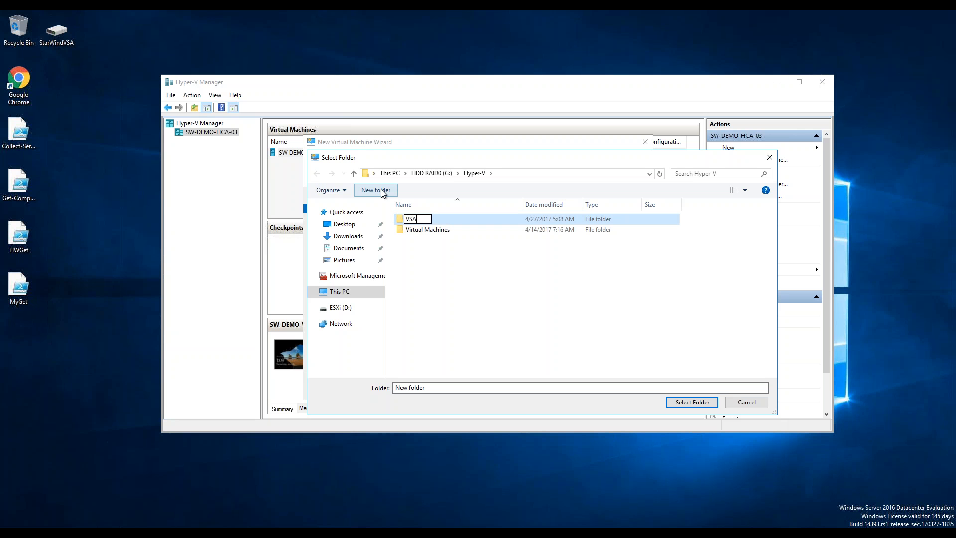
pyautogui.press('Return')
pyautogui.click(691, 408)
pyautogui.click(691, 402)
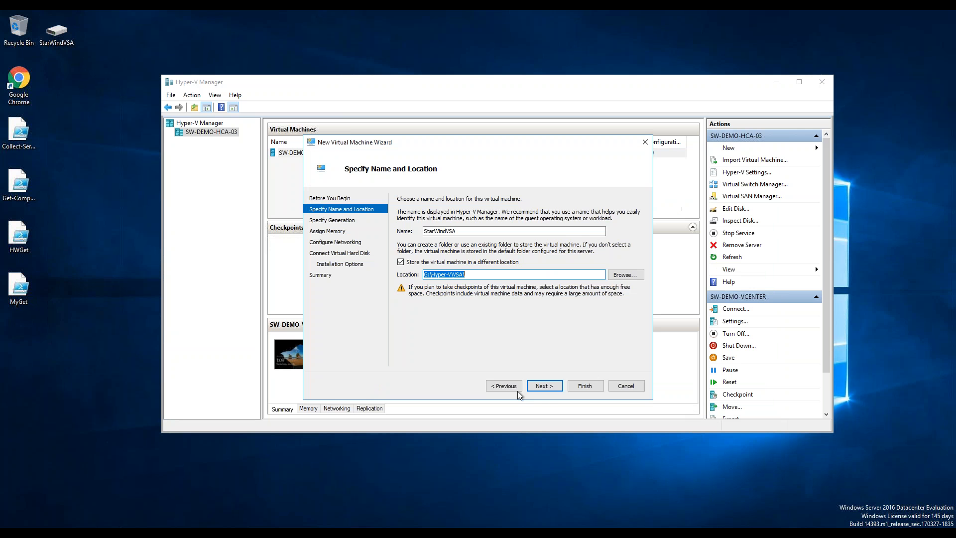
# Keep the default generation, set 2048 MB startup memory, and connect to the Intel virtual switch.
pyautogui.click(543, 386)
pyautogui.click(543, 386)
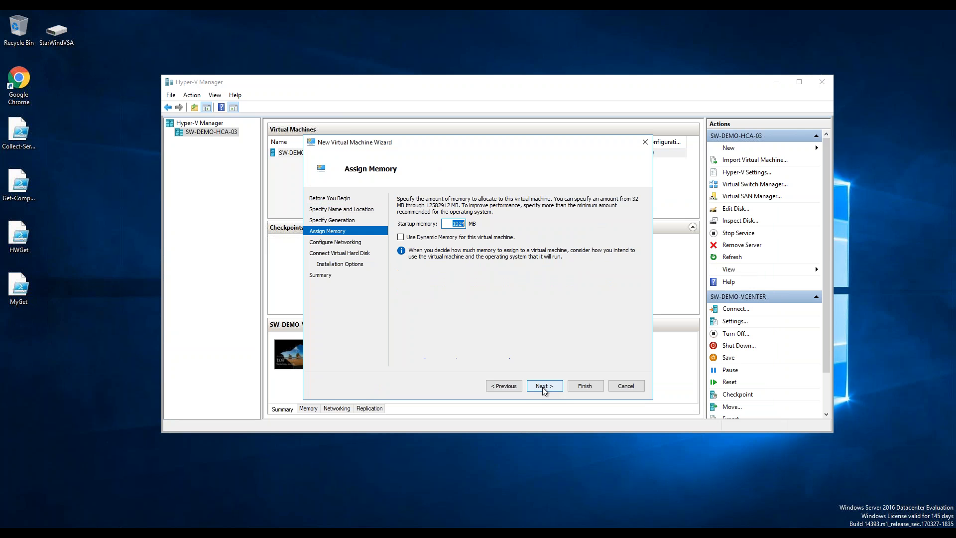
pyautogui.write('2')
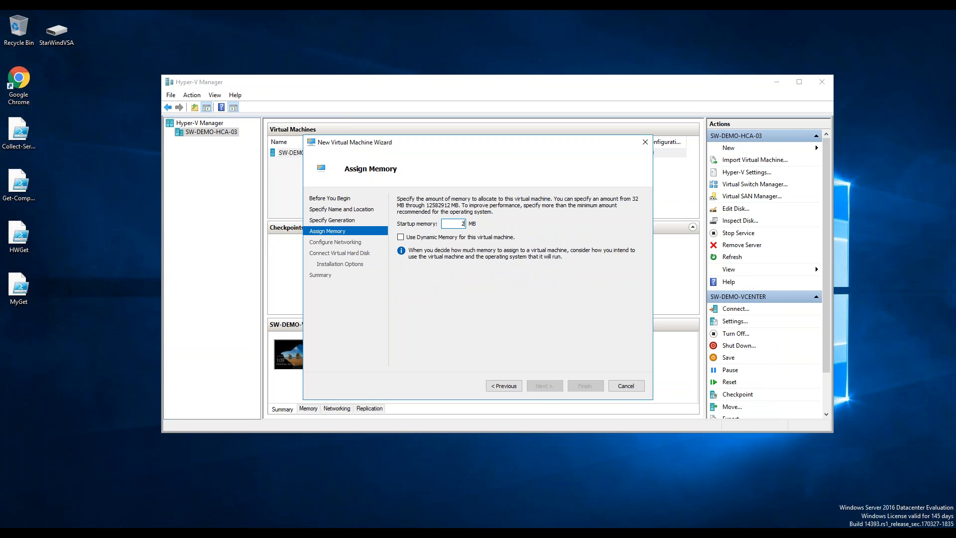
pyautogui.write('0148')
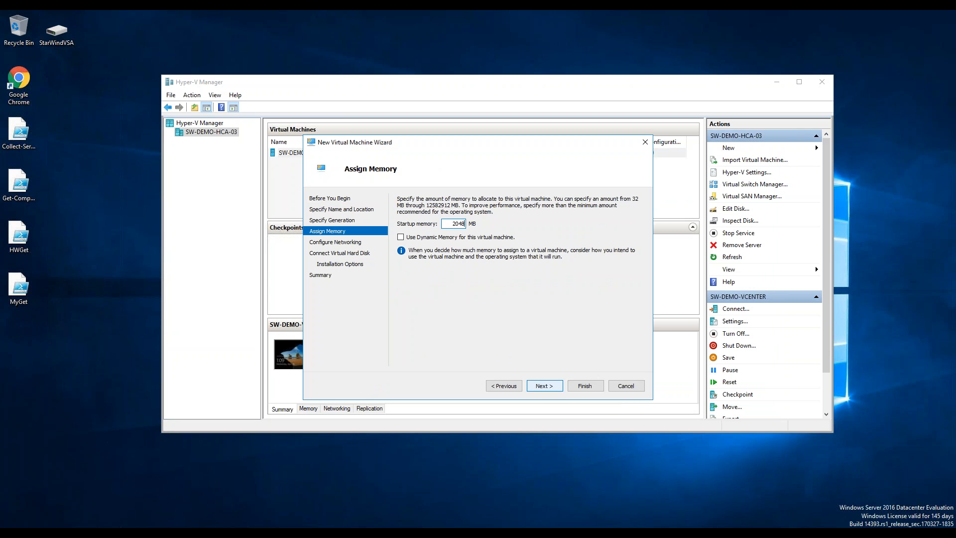
pyautogui.click(545, 386)
pyautogui.click(495, 219)
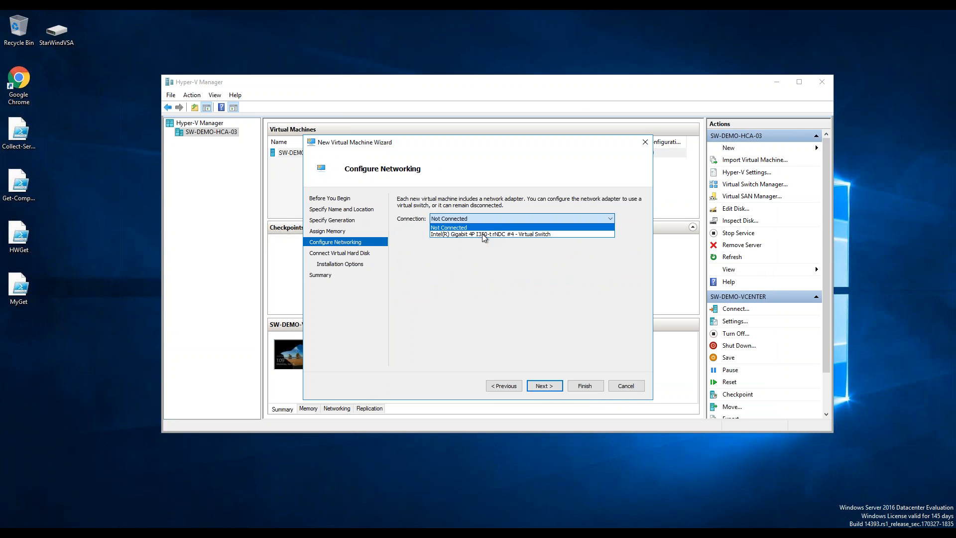
pyautogui.click(467, 240)
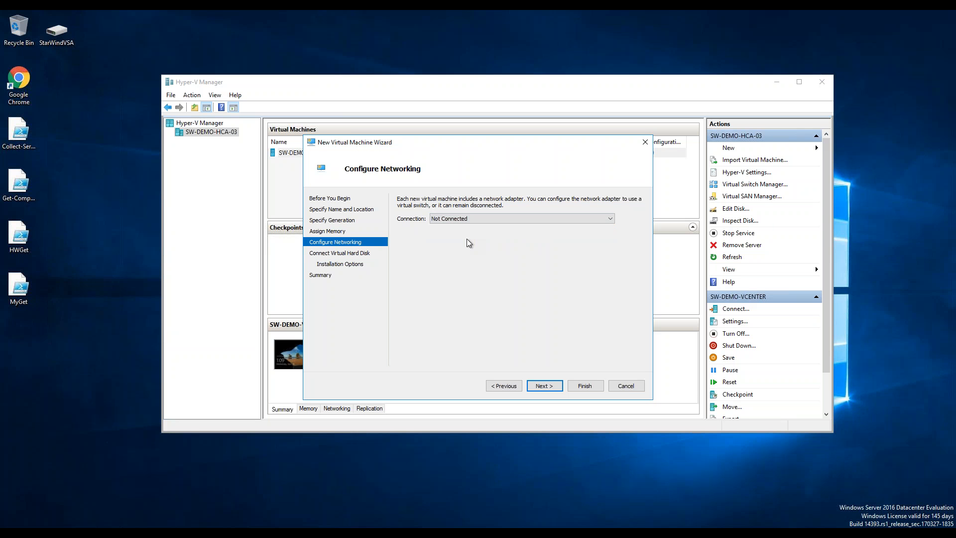
pyautogui.click(468, 218)
pyautogui.click(469, 236)
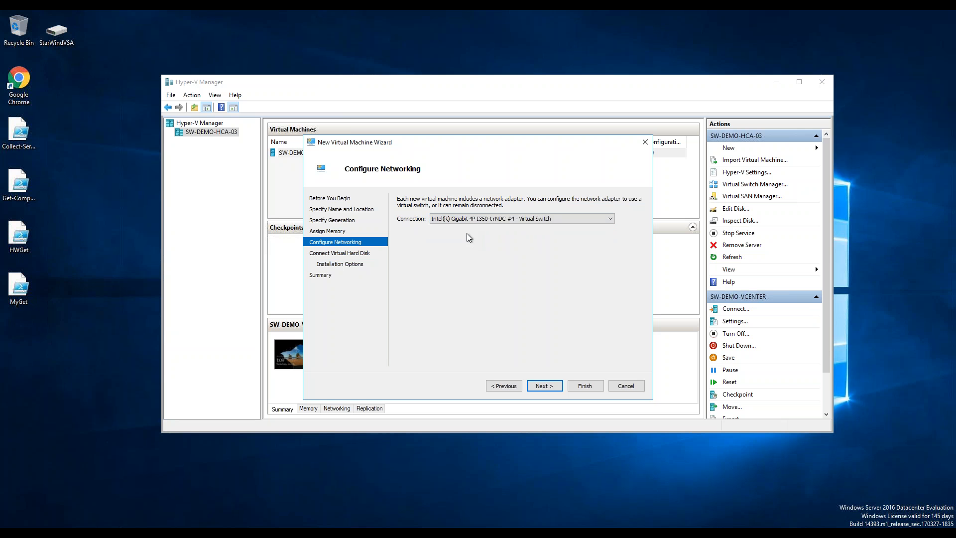
pyautogui.click(544, 386)
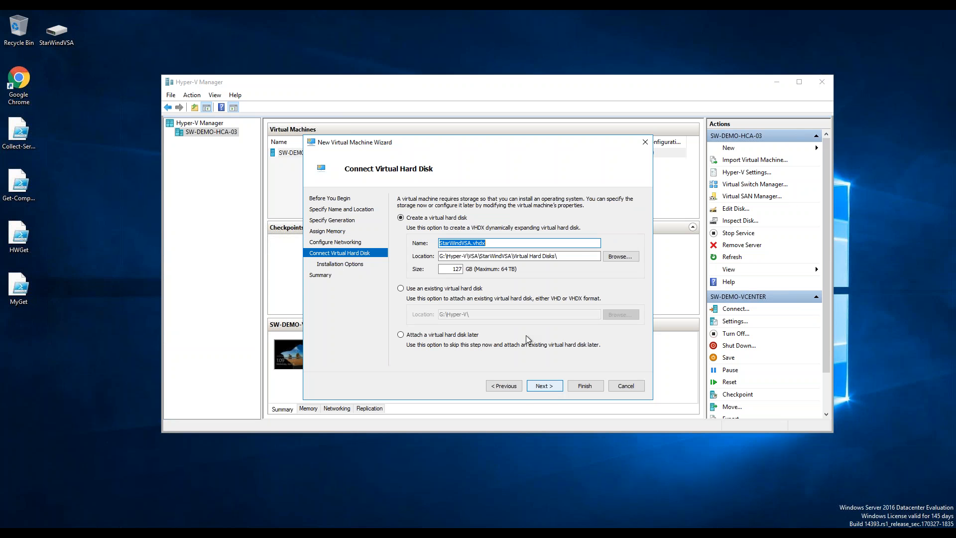
# Attach the existing StarWindVSA.vhdx from the Desktop and finish creating the virtual machine.
pyautogui.click(628, 257)
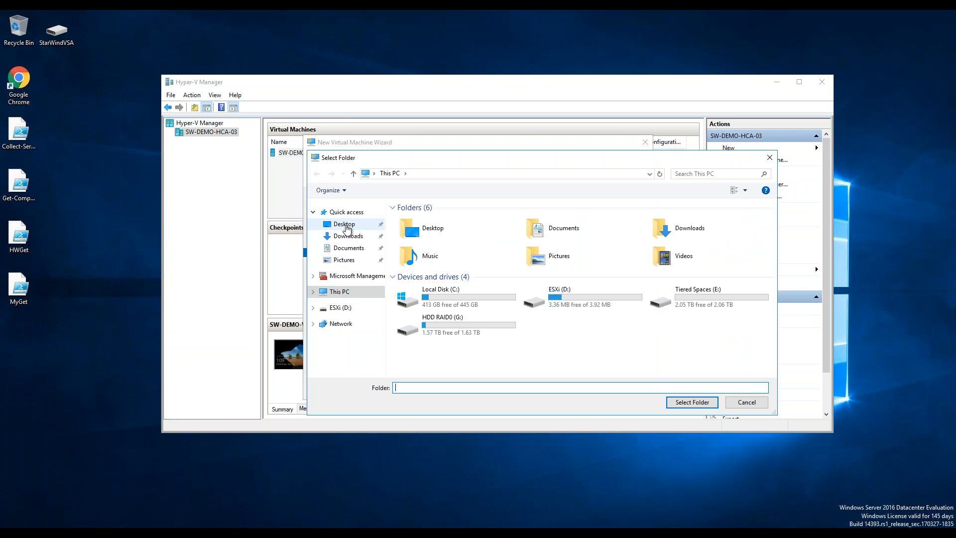
pyautogui.click(346, 225)
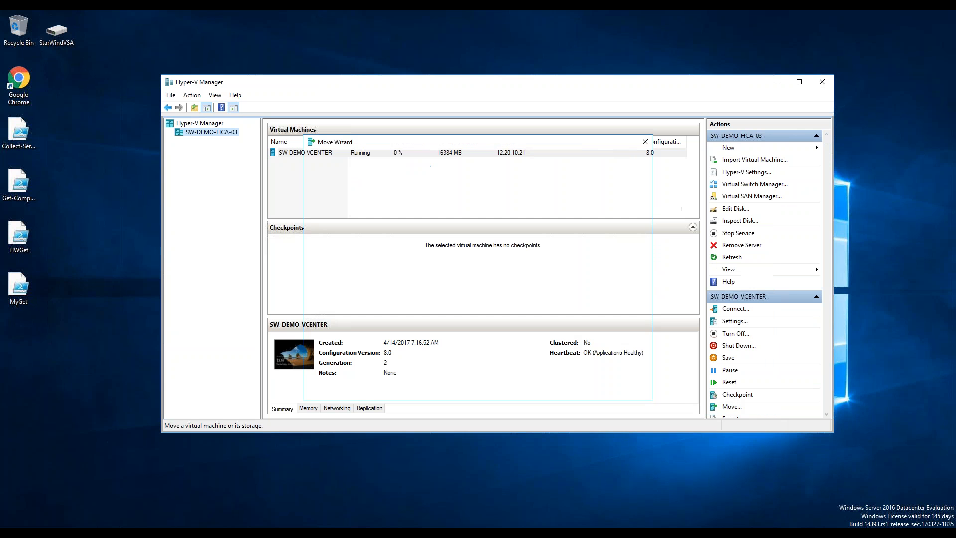
pyautogui.click(627, 389)
pyautogui.click(133, 533)
pyautogui.click(187, 492)
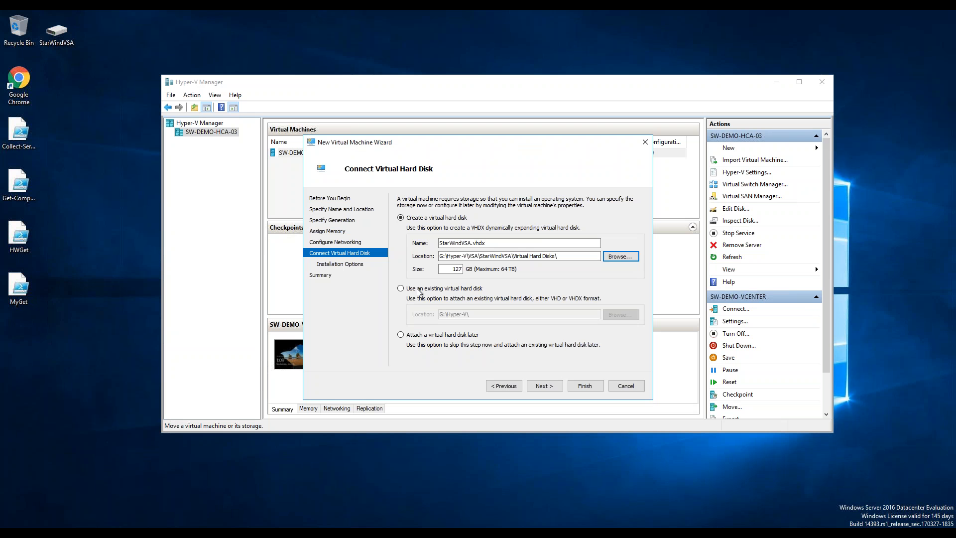
pyautogui.click(419, 288)
pyautogui.click(620, 314)
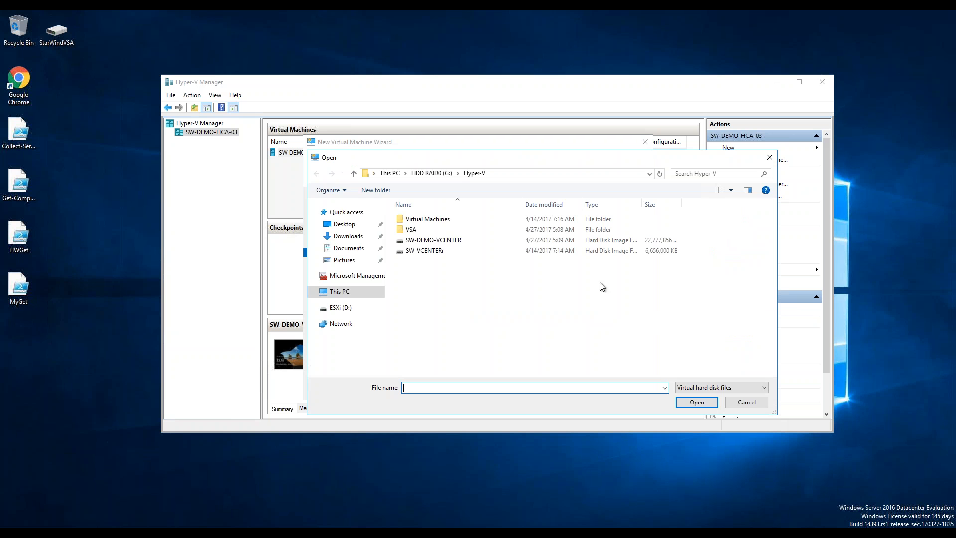
pyautogui.click(348, 225)
pyautogui.click(444, 225)
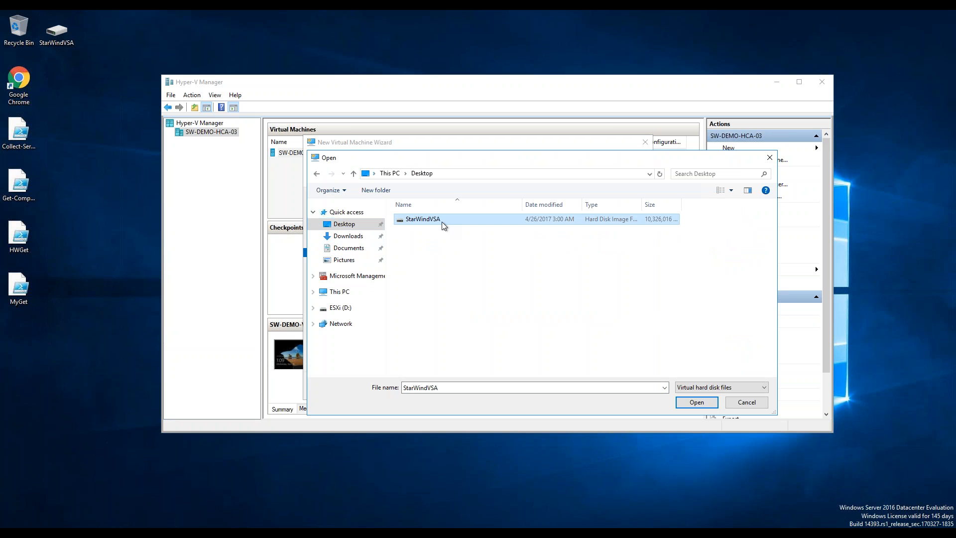
pyautogui.doubleClick(443, 225)
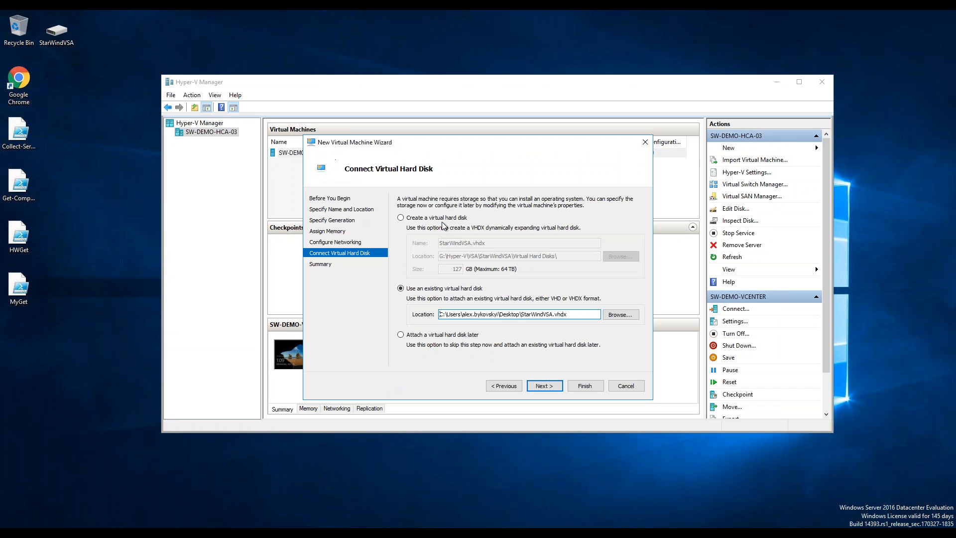
pyautogui.click(552, 386)
pyautogui.click(585, 387)
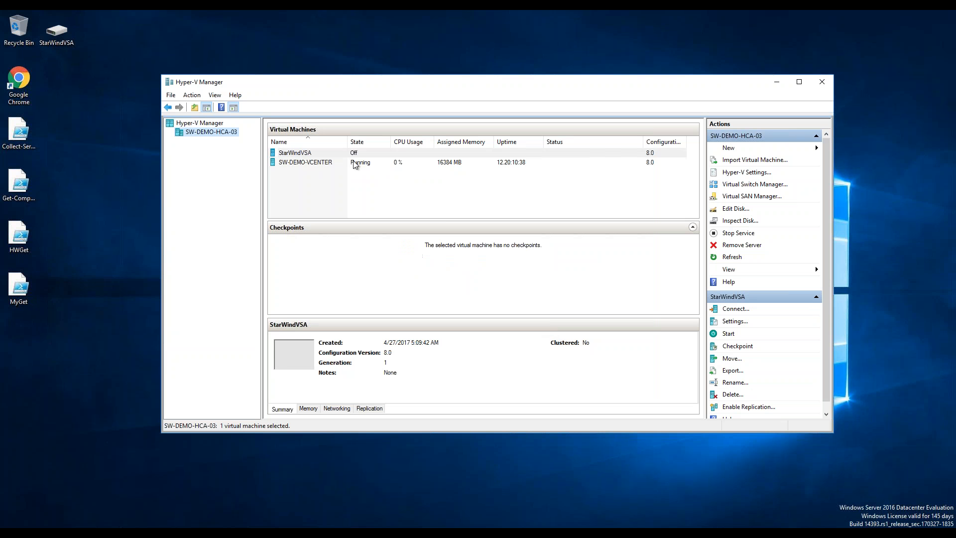
# Connect to the StarWindVSA VM's console and power the machine on.
pyautogui.rightClick(348, 152)
pyautogui.click(377, 157)
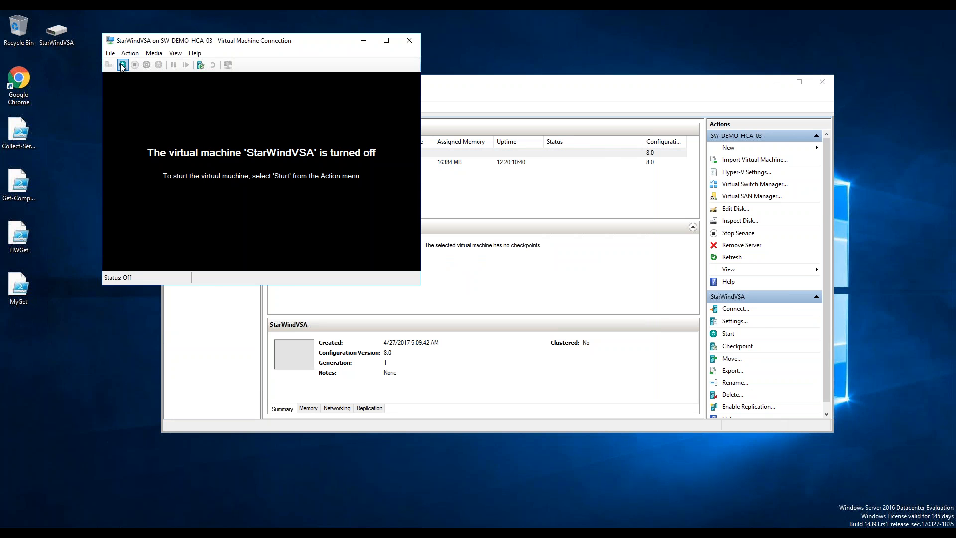
pyautogui.click(122, 65)
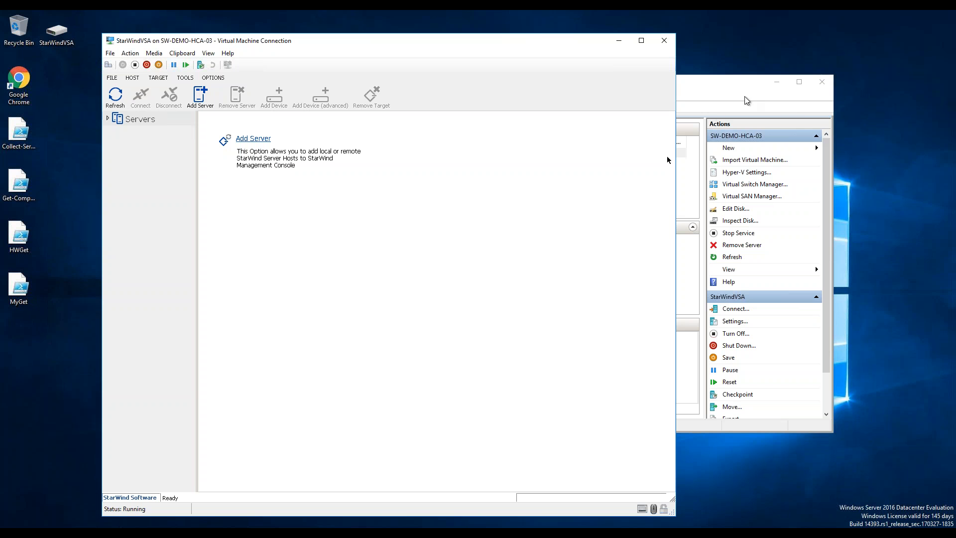
# Connect to STARWINDVSA at 127.0.0.1:3261 and dismiss the unconfigured storage pool prompt.
pyautogui.click(107, 120)
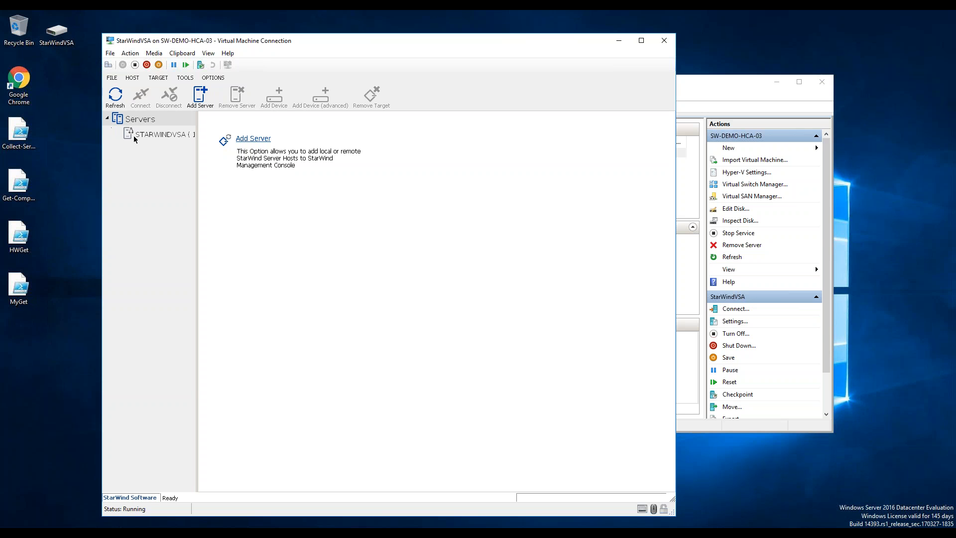
pyautogui.click(148, 134)
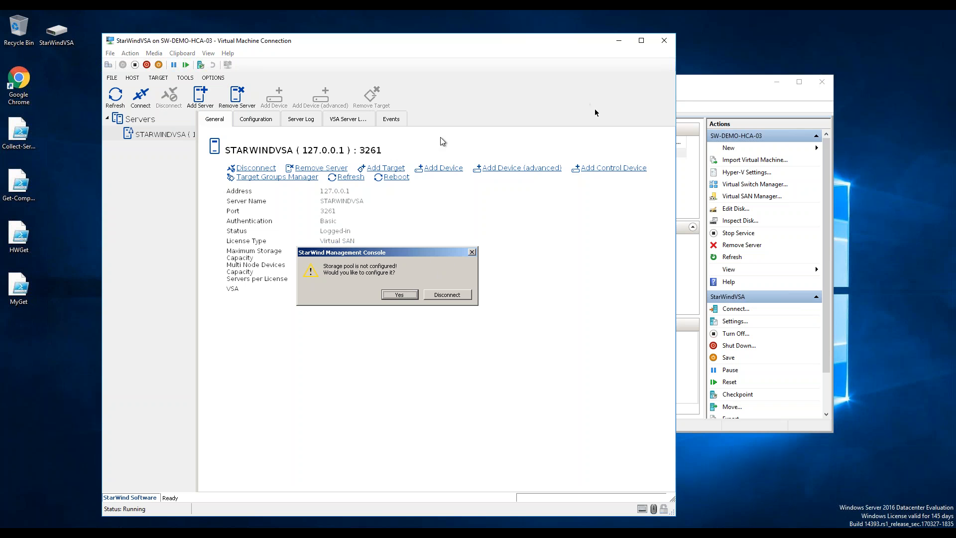
pyautogui.hotkey('alt', 'Tab')
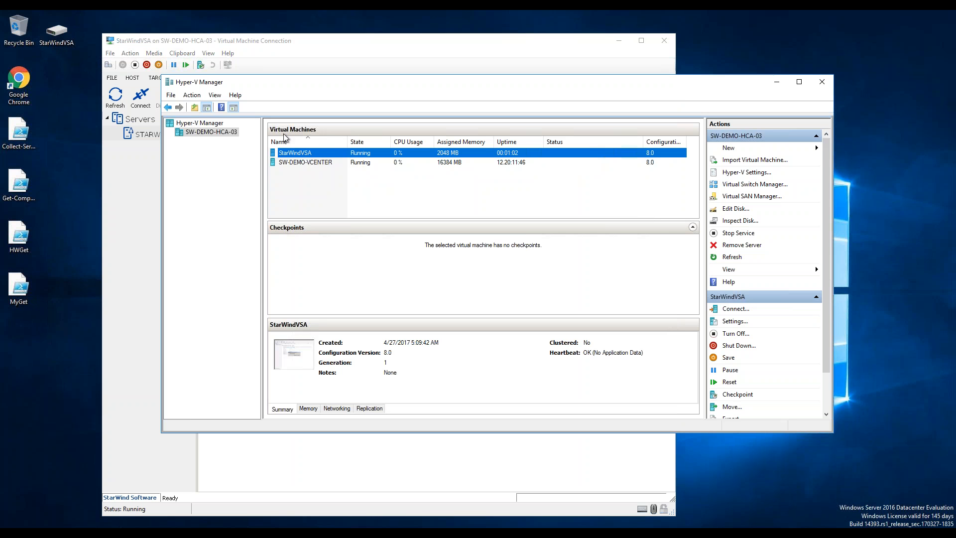
pyautogui.hotkey('alt', 'Tab')
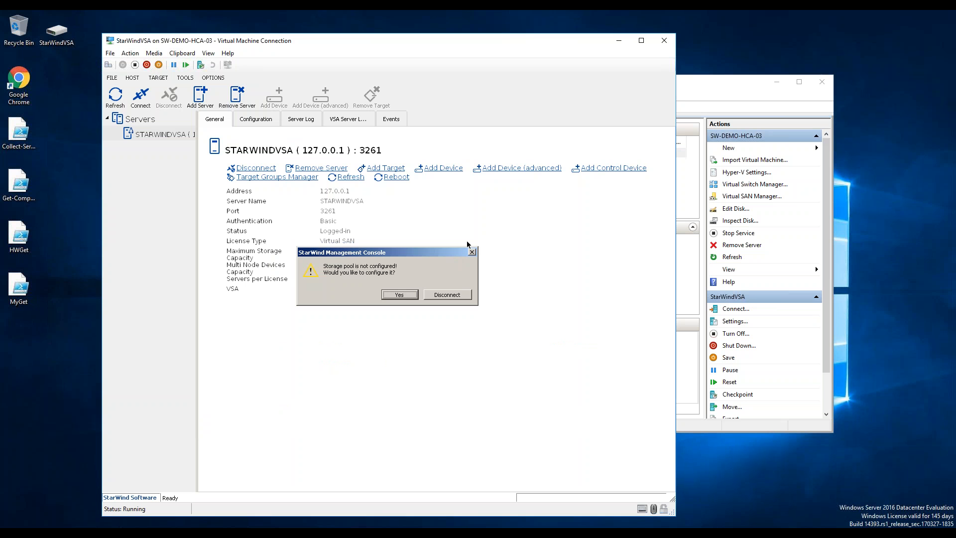
pyautogui.click(472, 252)
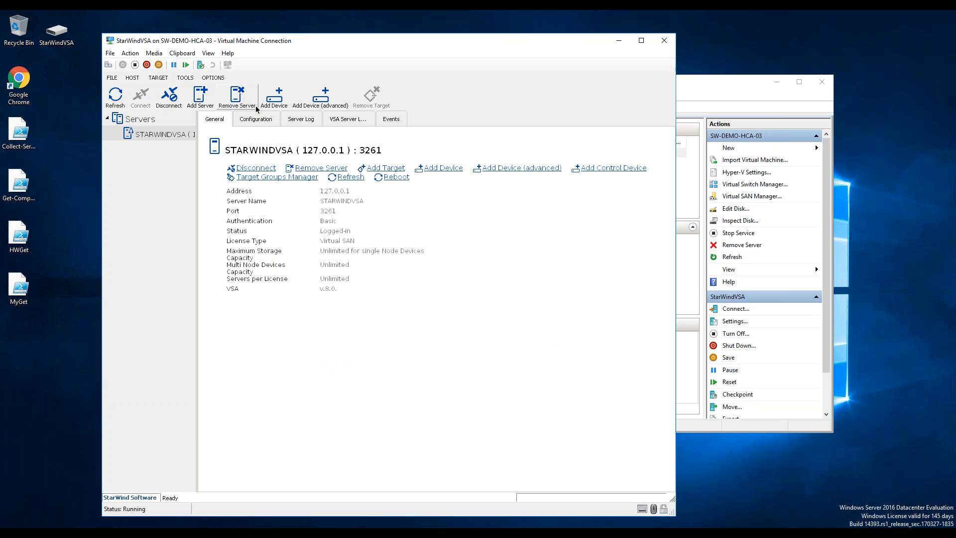
# Shut down the StarWindVSA virtual machine from its console window and confirm.
pyautogui.click(136, 55)
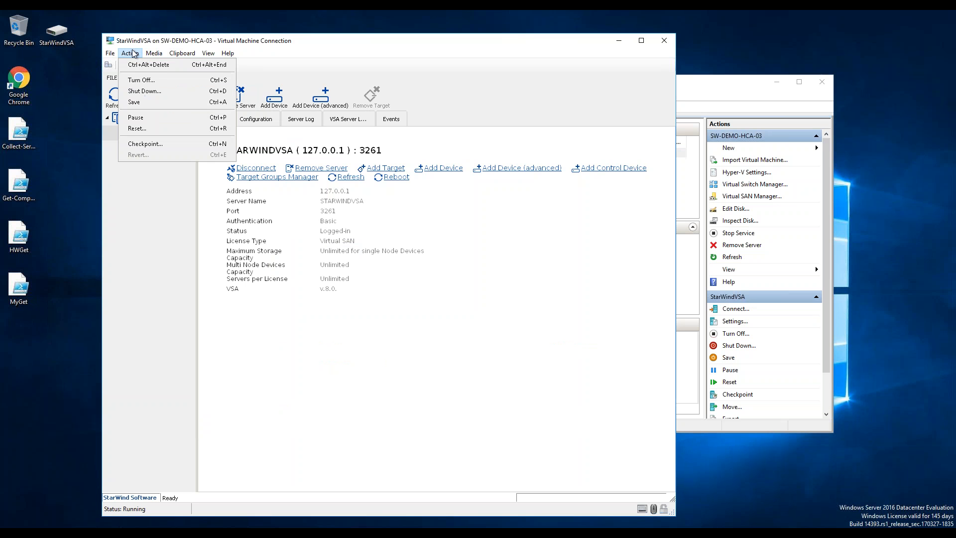
pyautogui.click(144, 41)
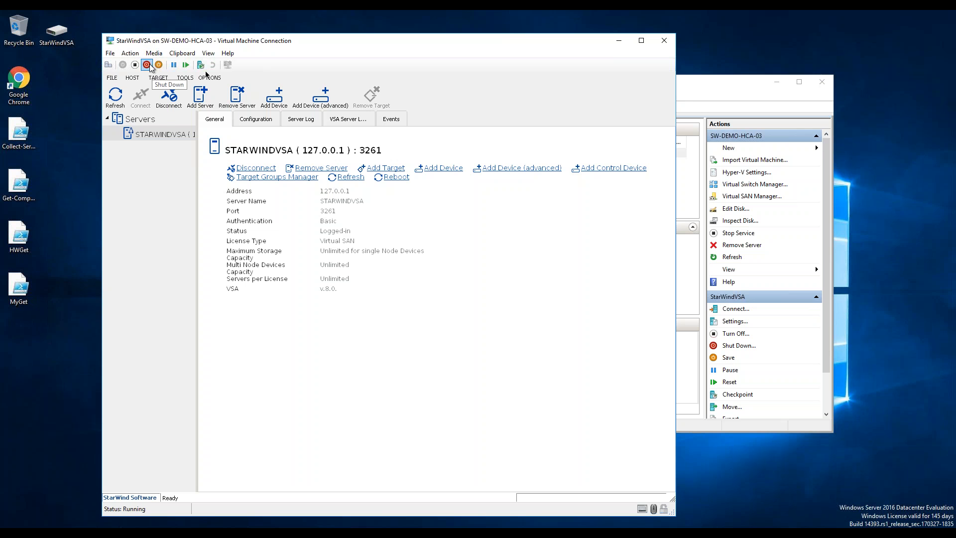
pyautogui.click(149, 68)
pyautogui.click(391, 290)
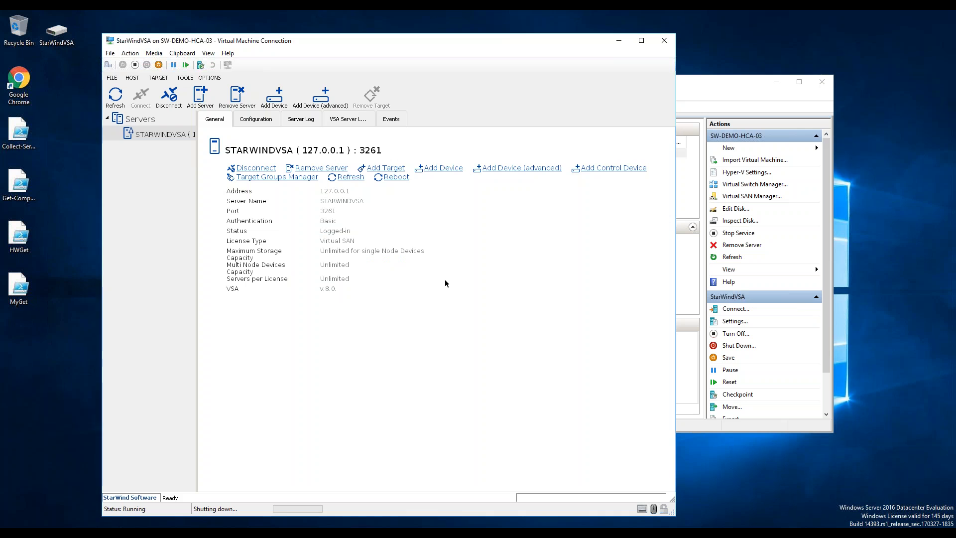
# Select the StarWindVSA machine in Hyper-V Manager, then return to its console window.
pyautogui.click(711, 85)
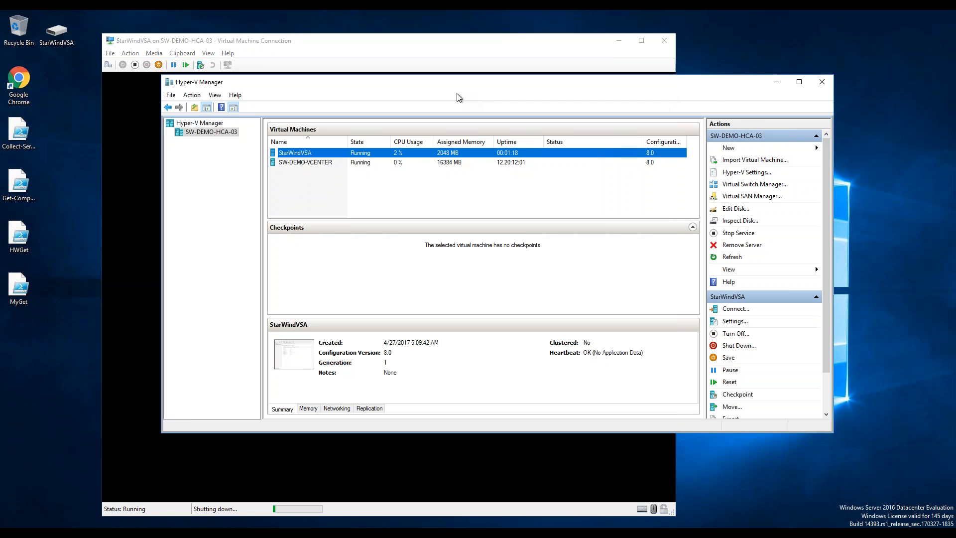
pyautogui.rightClick(312, 154)
pyautogui.click(295, 201)
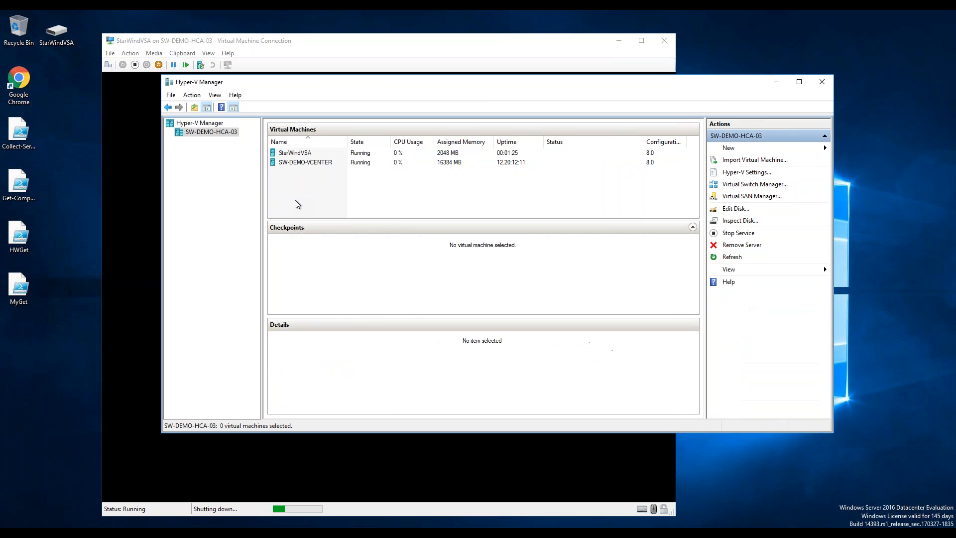
pyautogui.click(305, 153)
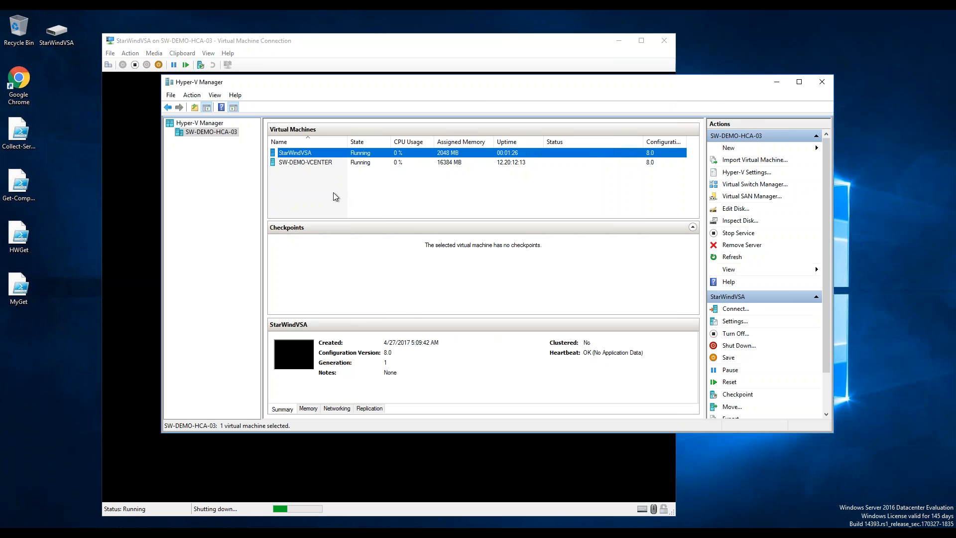
pyautogui.click(125, 116)
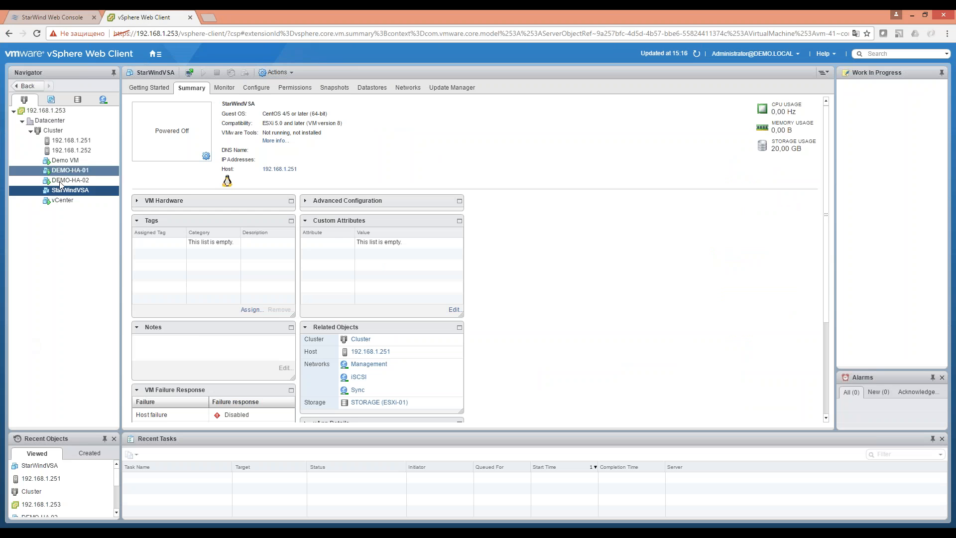
pyautogui.rightClick(63, 192)
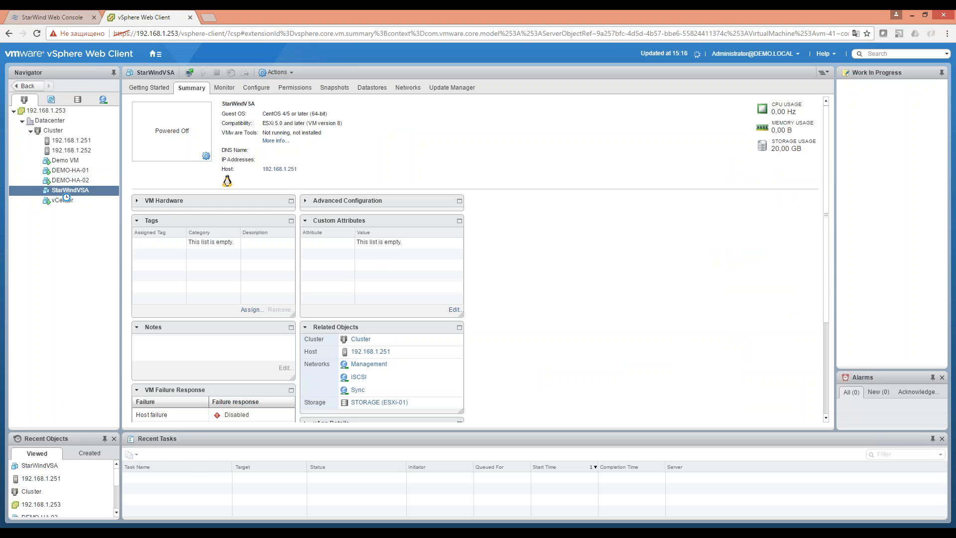
pyautogui.moveTo(94, 208)
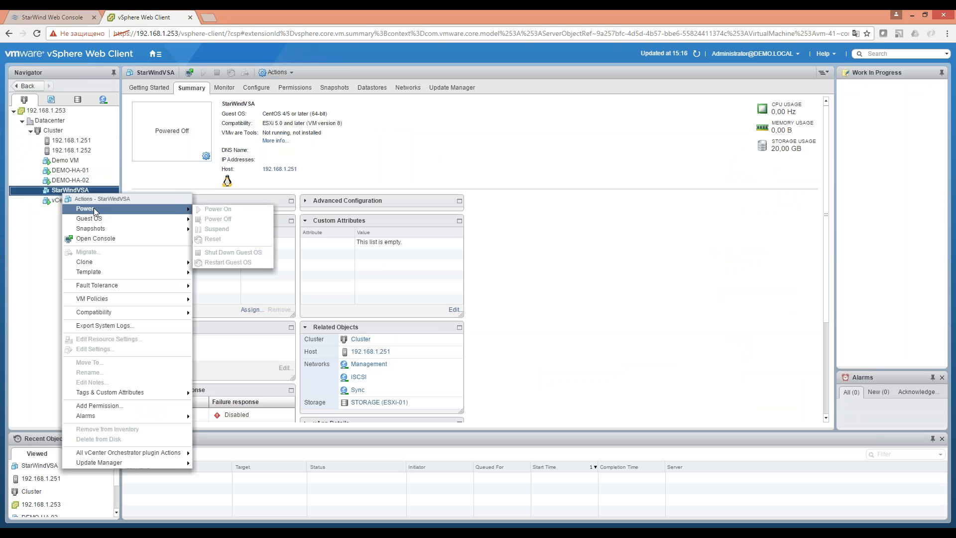
pyautogui.click(767, 358)
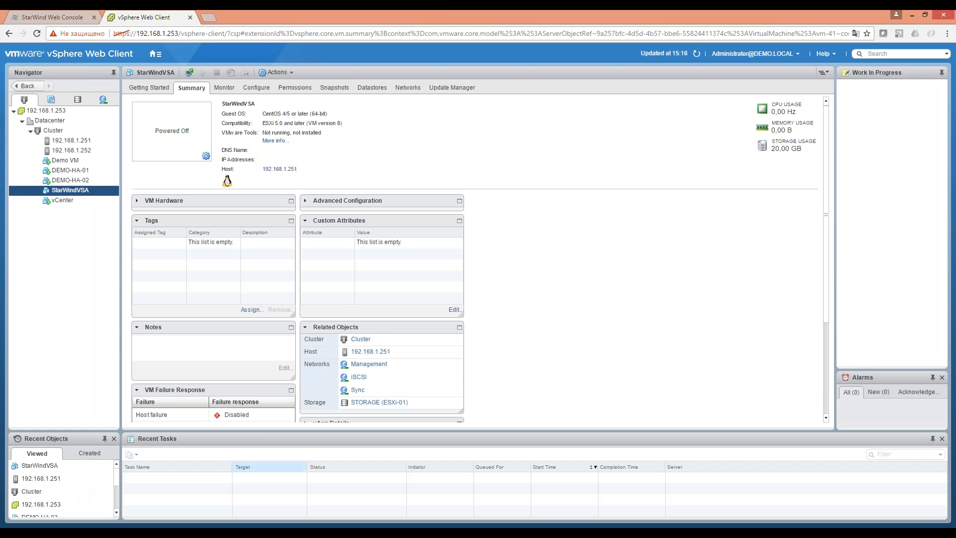
pyautogui.moveTo(318, 531)
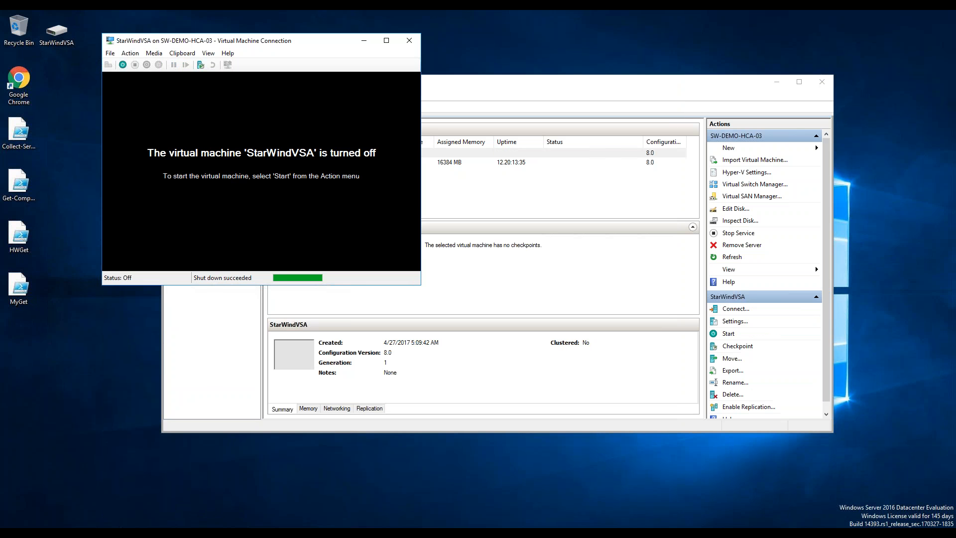
# In StarWindVSA's settings, add a hard drive on IDE Controller 0 and start a new virtual disk.
pyautogui.click(555, 209)
pyautogui.rightClick(314, 152)
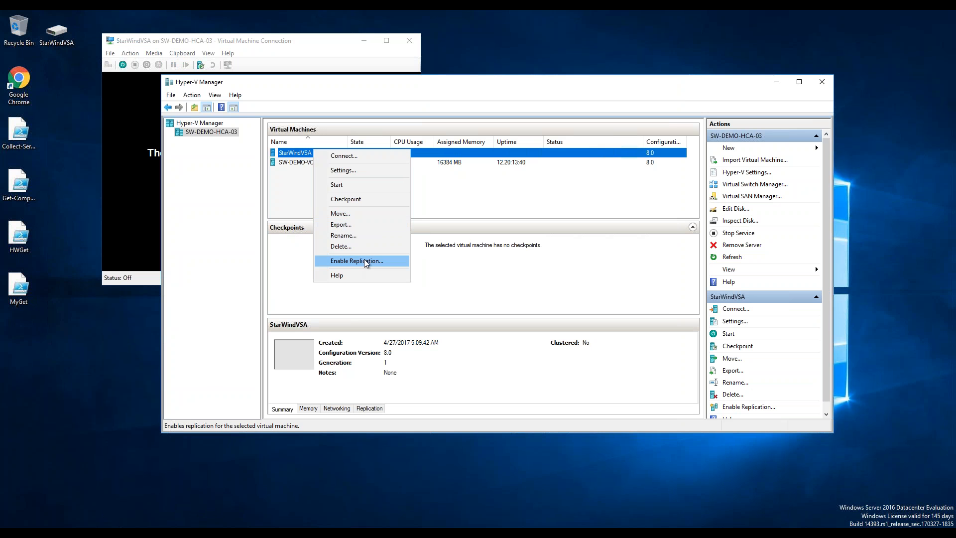
pyautogui.click(352, 172)
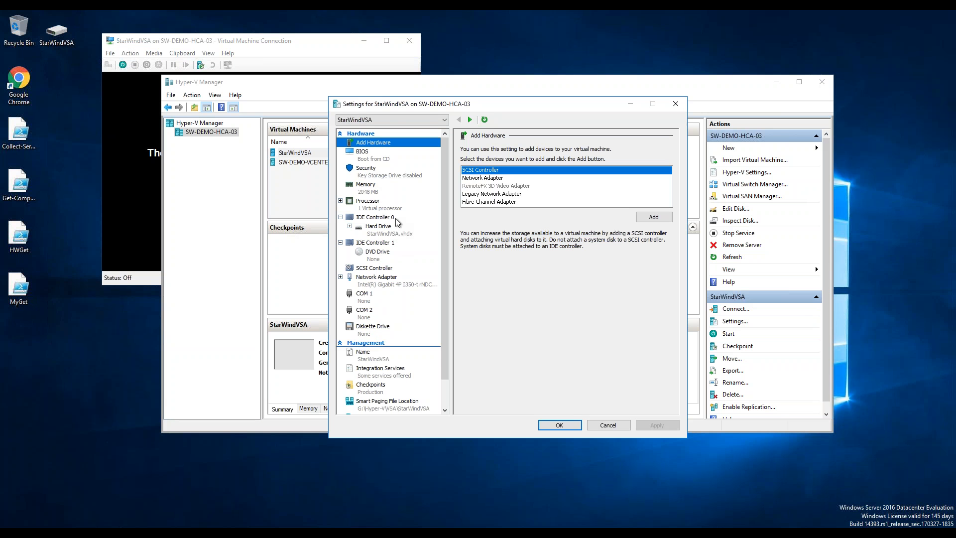
pyautogui.click(388, 218)
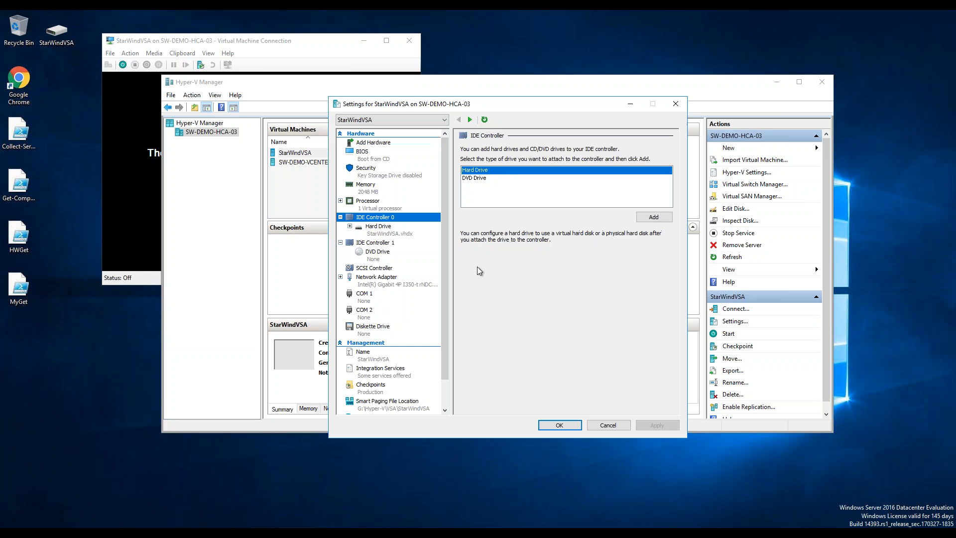
pyautogui.click(654, 217)
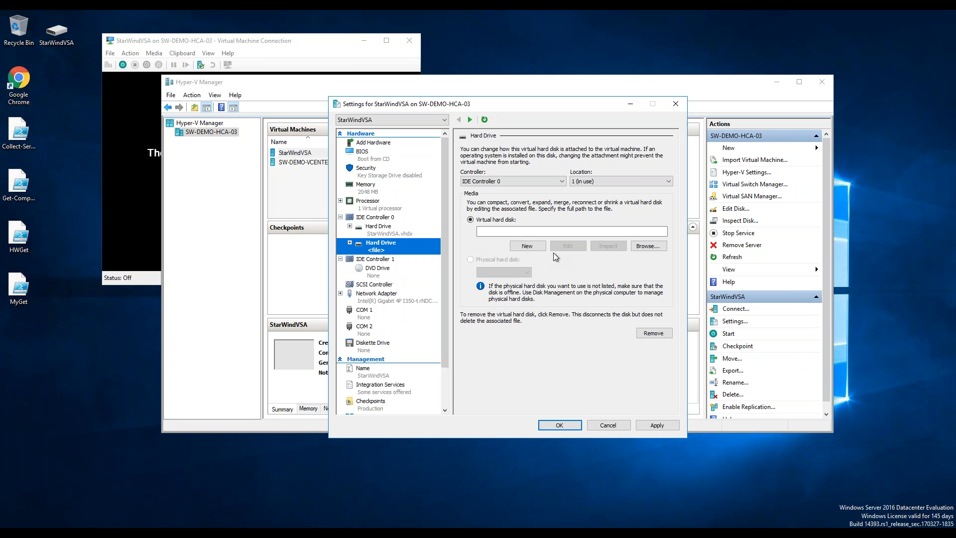
pyautogui.click(527, 246)
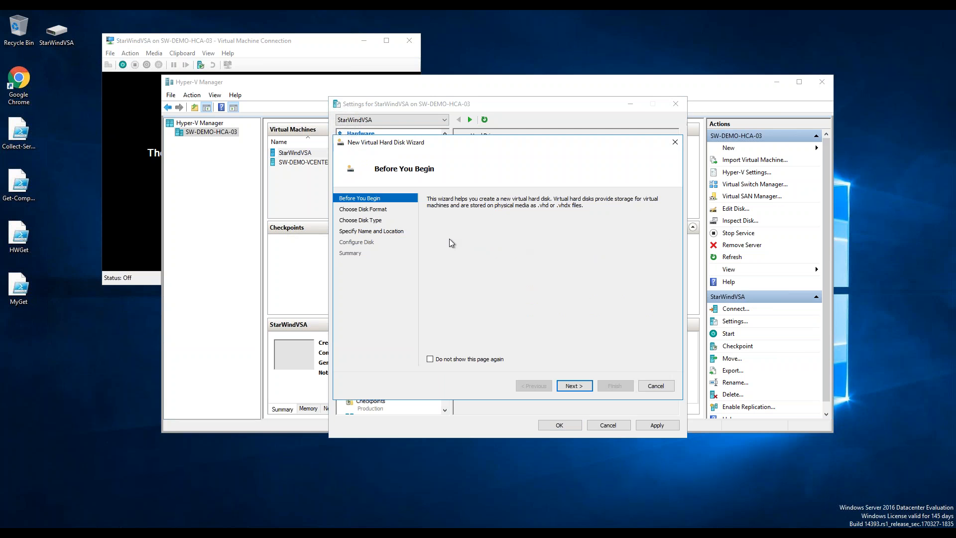
# Make the new disk a fixed-size VHDX named VSA.vhdx in G:\Hyper-V\VSA.
pyautogui.click(572, 385)
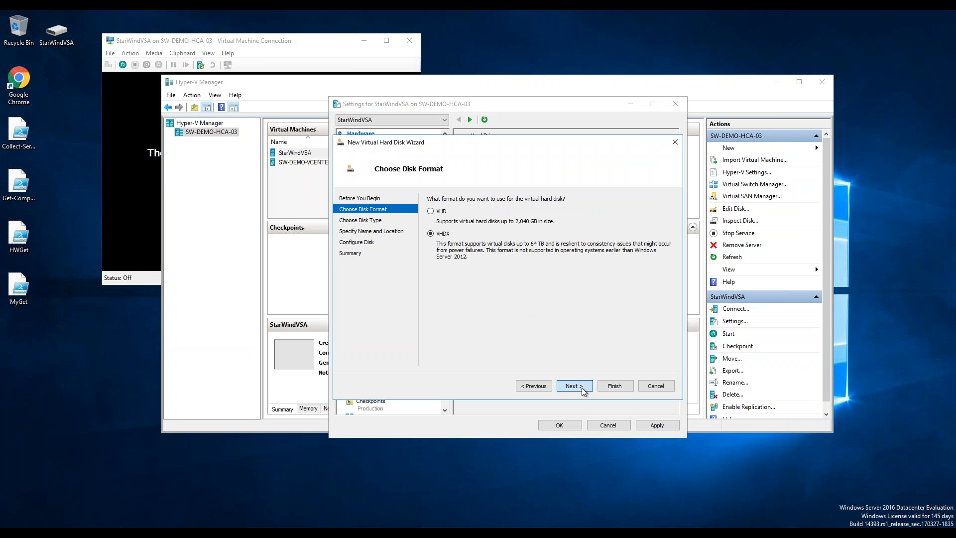
pyautogui.click(581, 386)
pyautogui.click(449, 211)
pyautogui.click(577, 387)
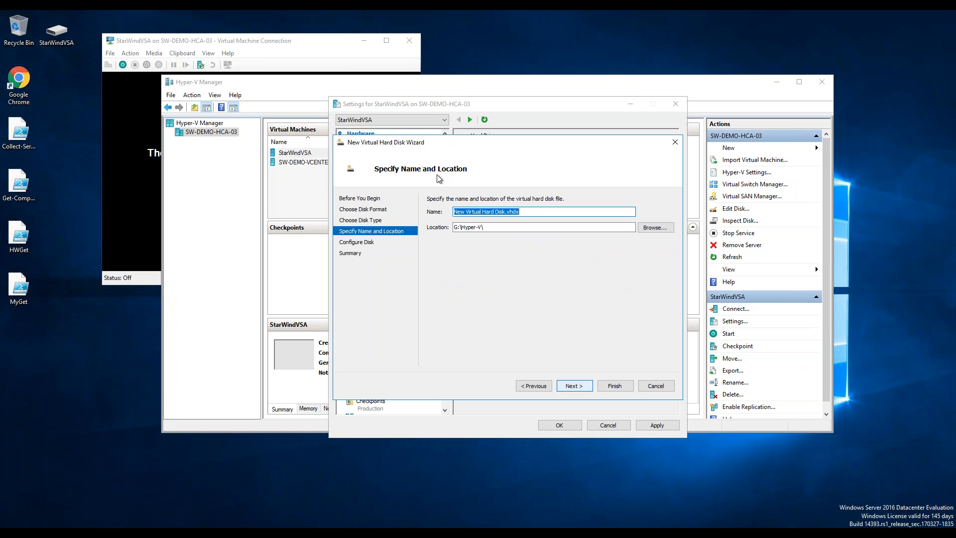
pyautogui.click(516, 211)
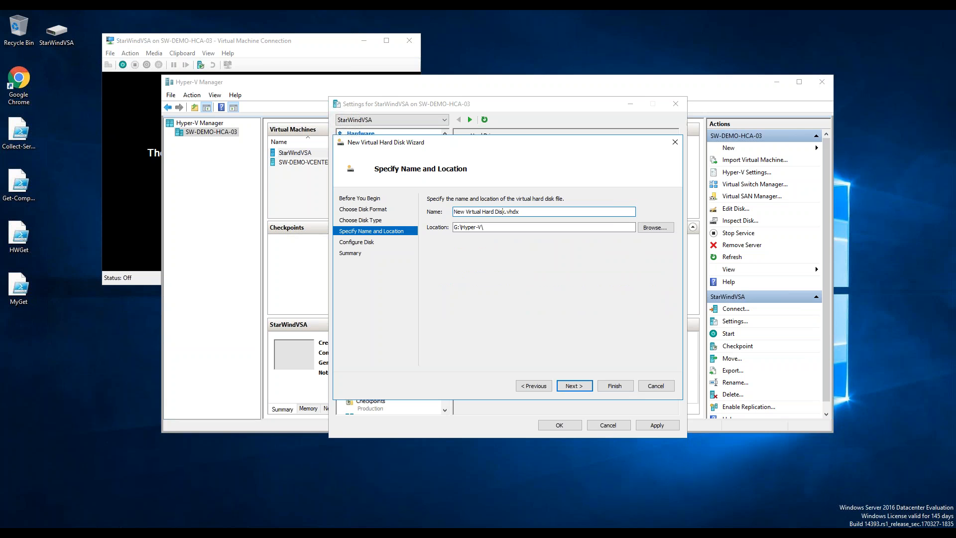
pyautogui.hotkey('shift', 'Home')
pyautogui.write('VSA')
pyautogui.click(642, 230)
pyautogui.doubleClick(455, 231)
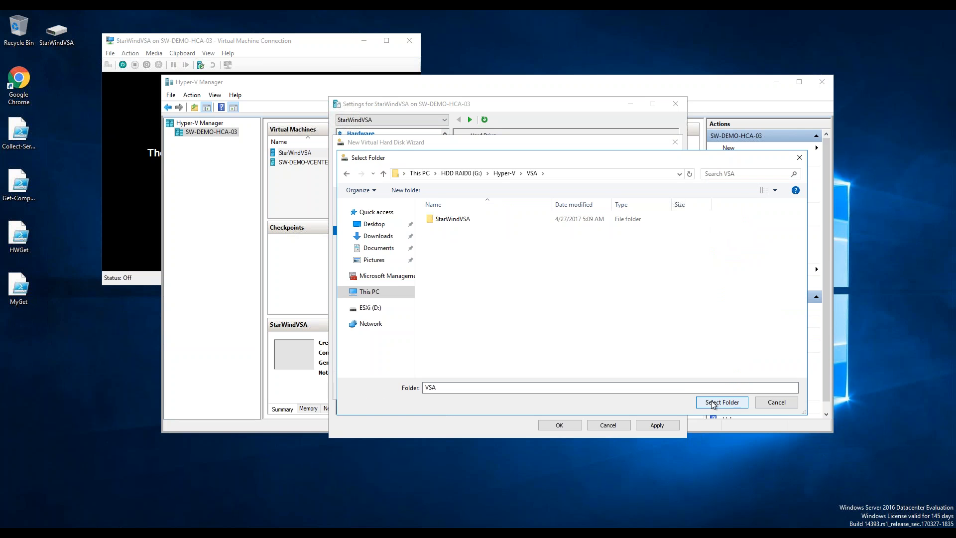
pyautogui.click(712, 402)
pyautogui.click(575, 389)
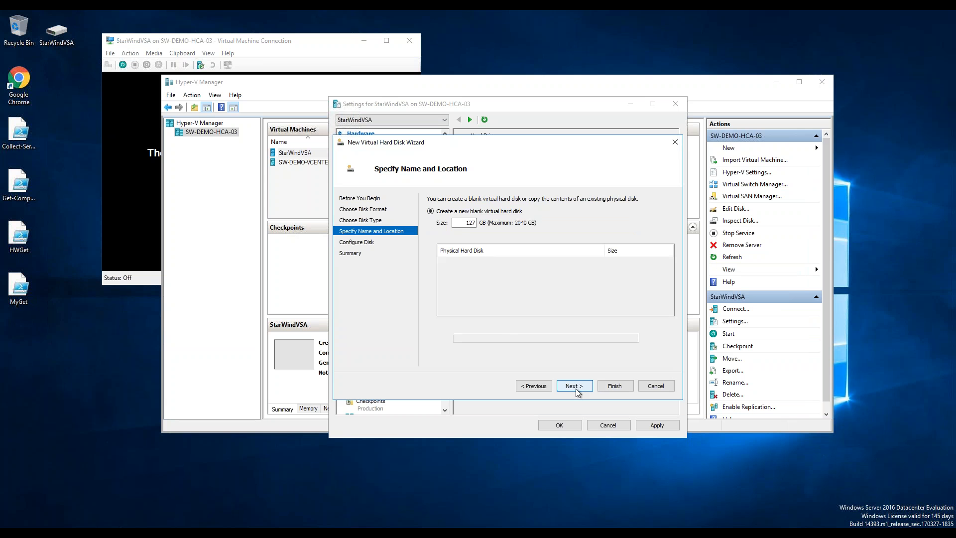
# Set the disk size to 10 GB and finish creating VSA.vhdx.
pyautogui.moveTo(465, 223); pyautogui.dragTo(553, 223)
pyautogui.press('Right')
pyautogui.press('BackSpace')
pyautogui.press('BackSpace')
pyautogui.press('BackSpace')
pyautogui.write('10')
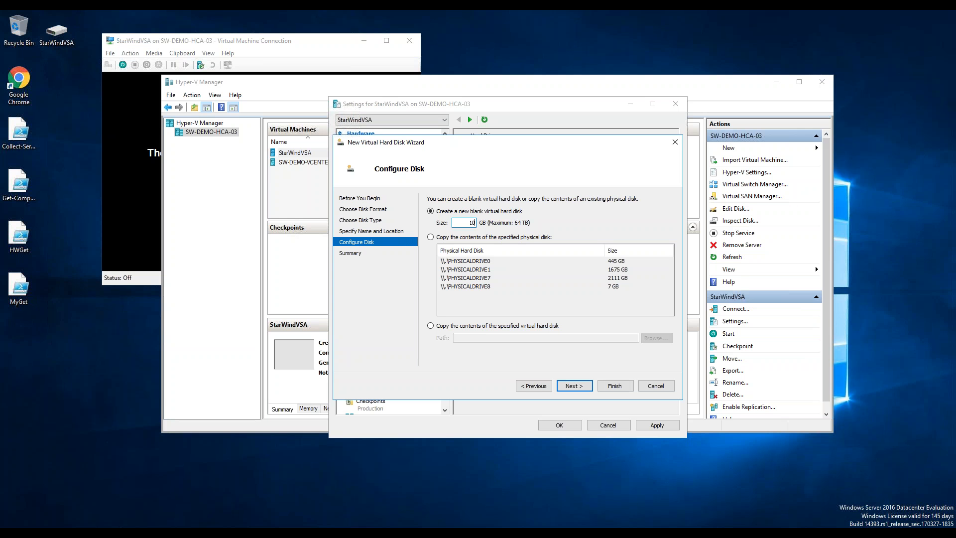
pyautogui.click(575, 384)
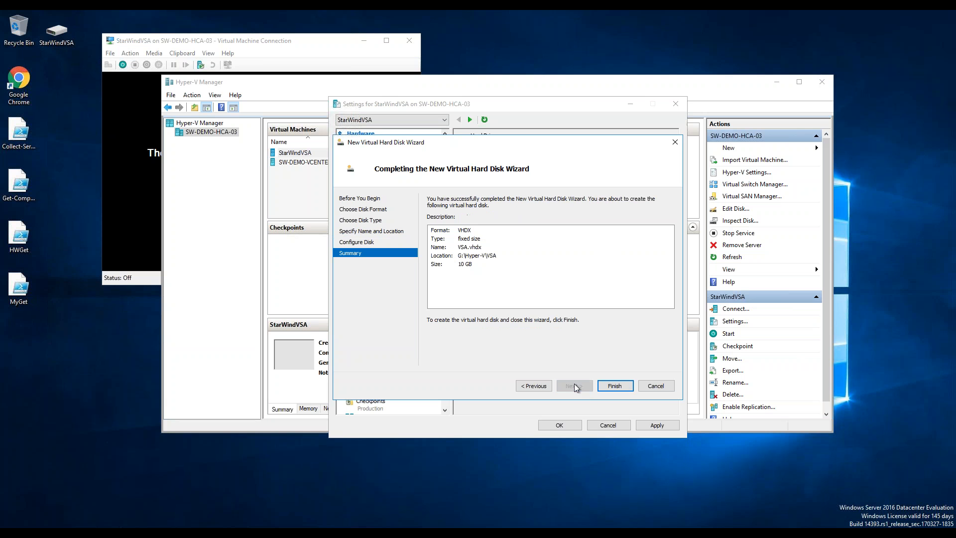
pyautogui.click(615, 386)
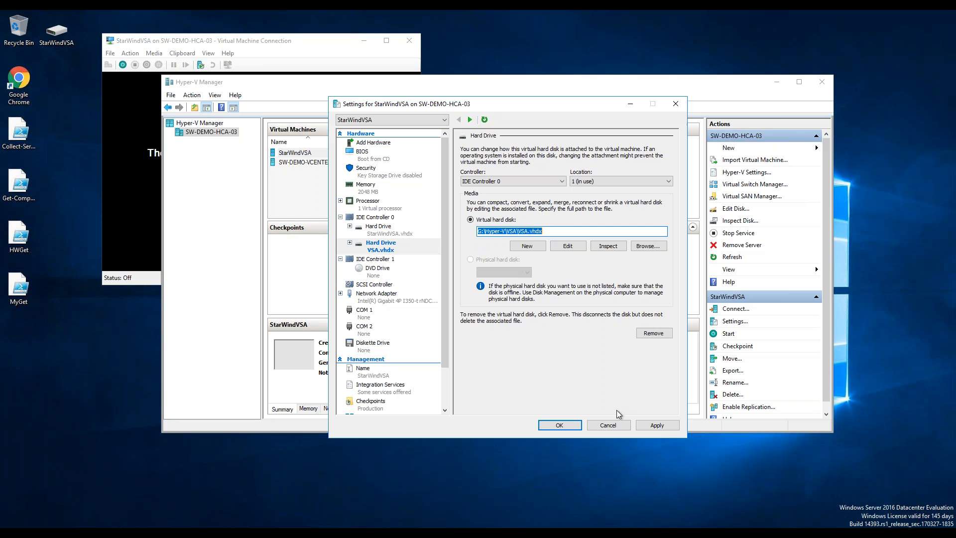
# Apply and close StarWindVSA's settings with VSA.vhdx attached, then return to its console.
pyautogui.click(658, 426)
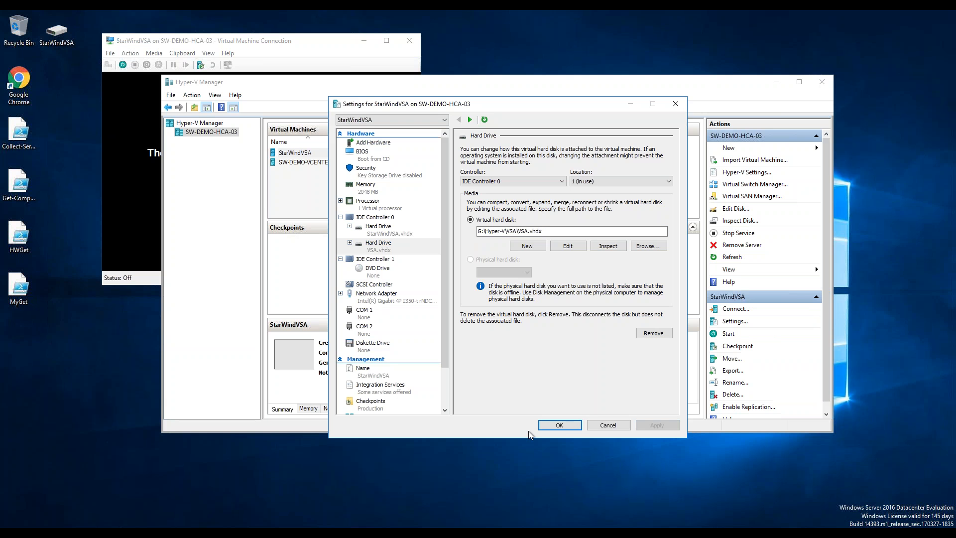
pyautogui.click(559, 425)
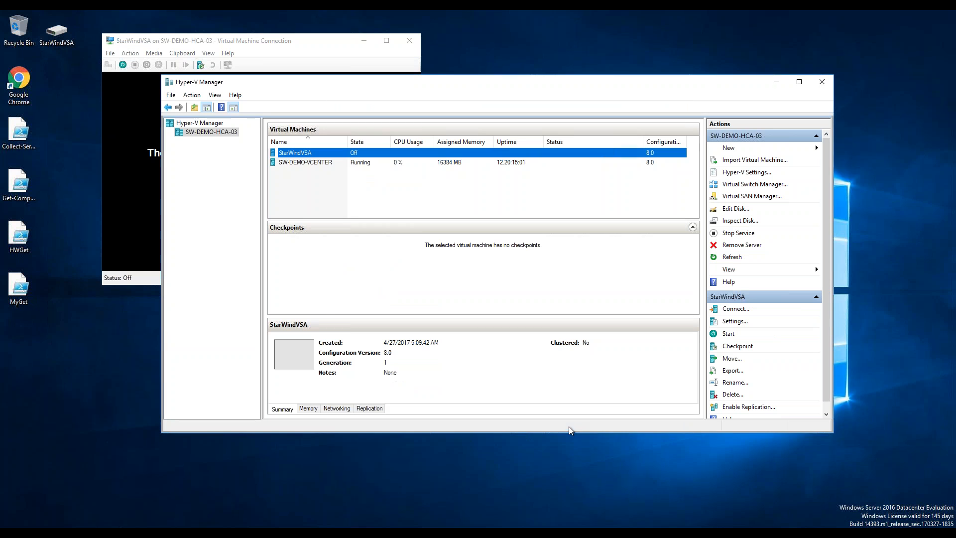
pyautogui.click(140, 124)
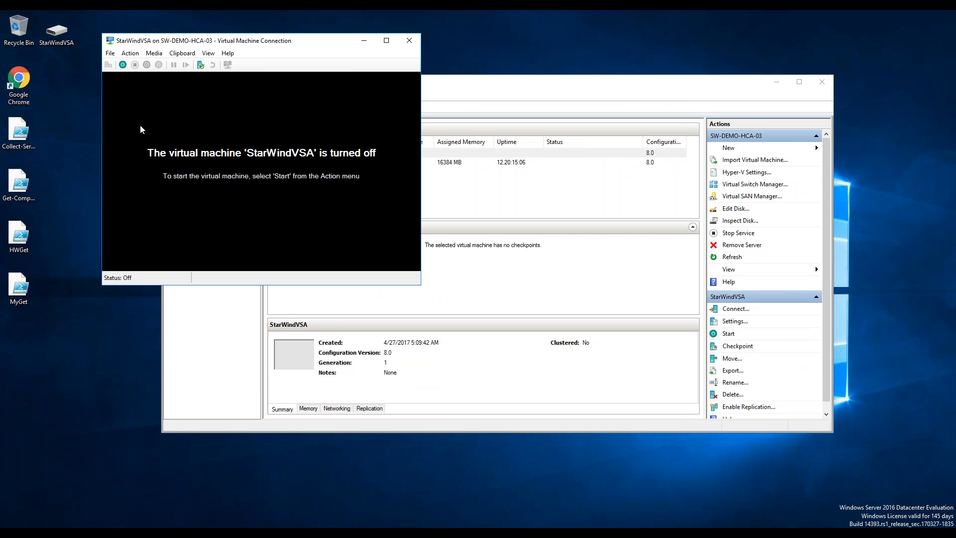
# Power on StarWindVSA, then connect to its STARWINDVSA server at 127.0.0.1 in the console.
pyautogui.click(123, 65)
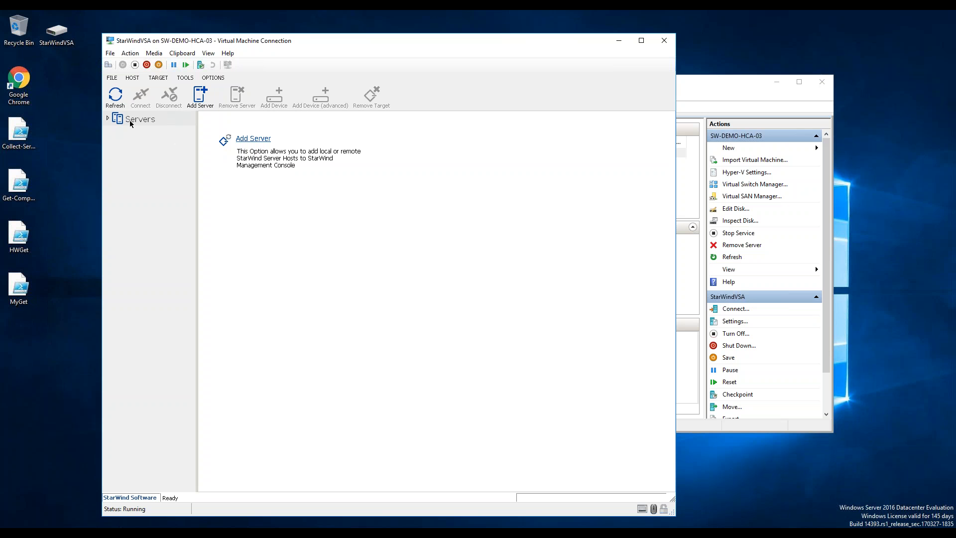
pyautogui.click(107, 119)
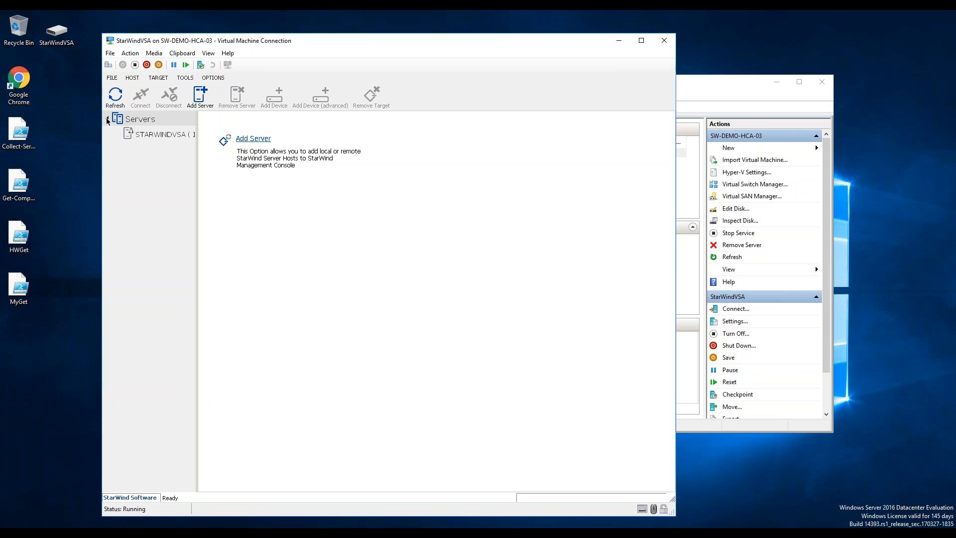
pyautogui.click(160, 134)
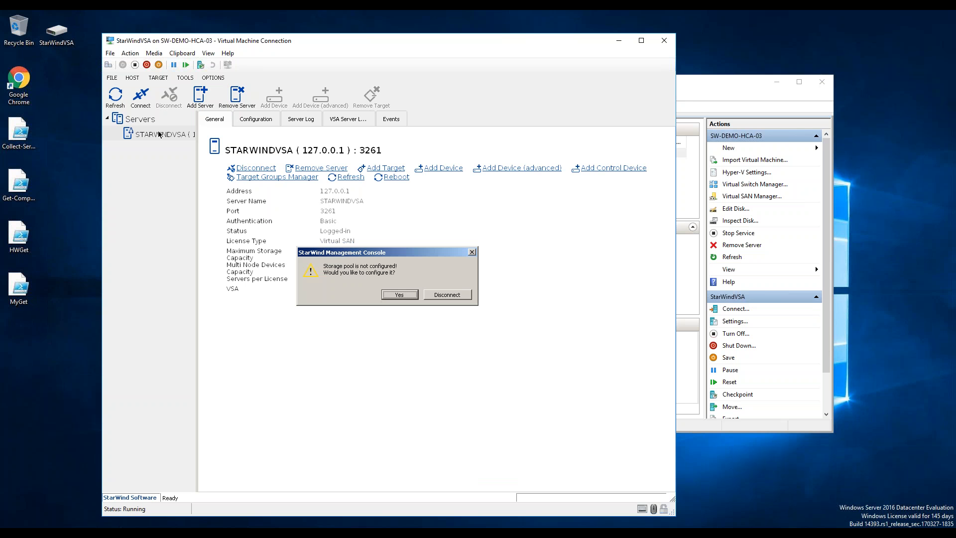
# Dismiss the storage pool prompt, then try creating a volume on the 10240 MB /dev/sdb disk.
pyautogui.click(472, 252)
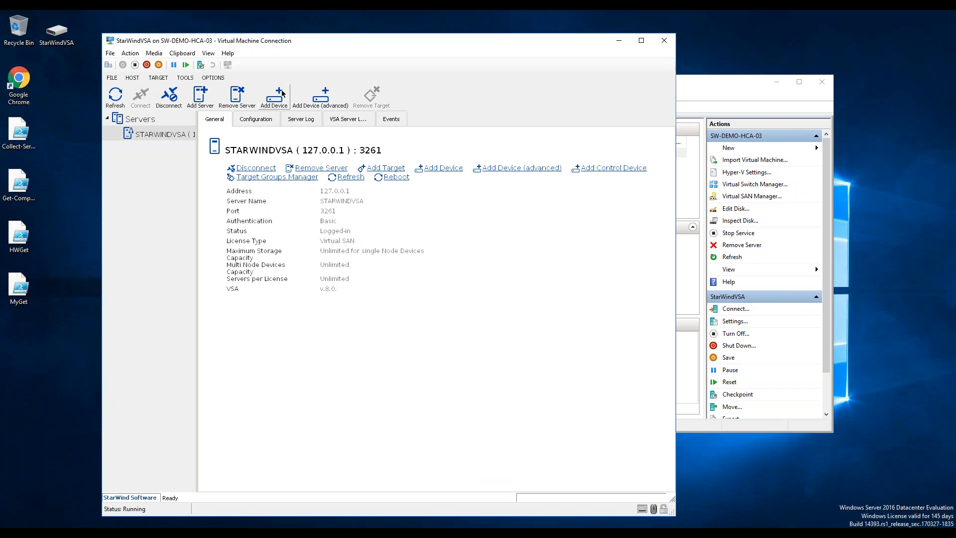
pyautogui.click(259, 124)
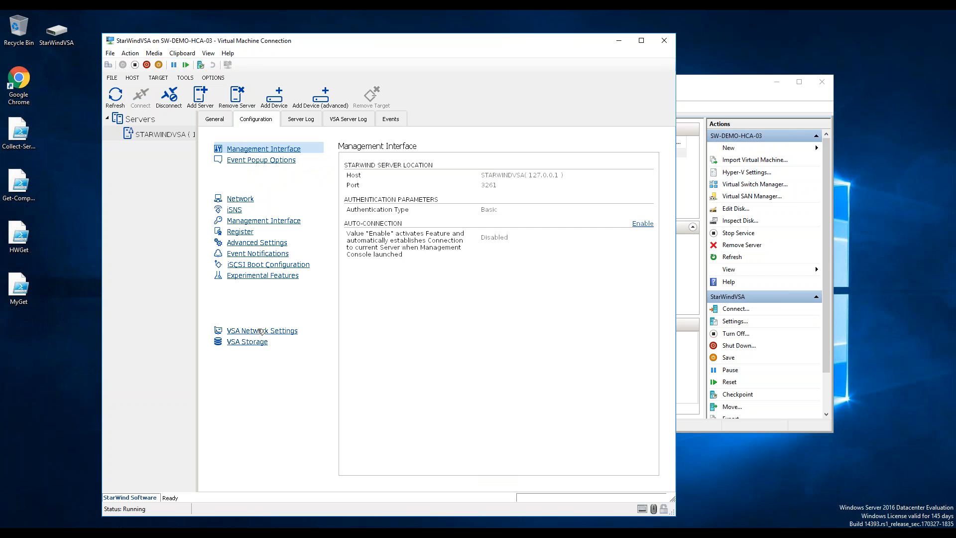
pyautogui.click(260, 331)
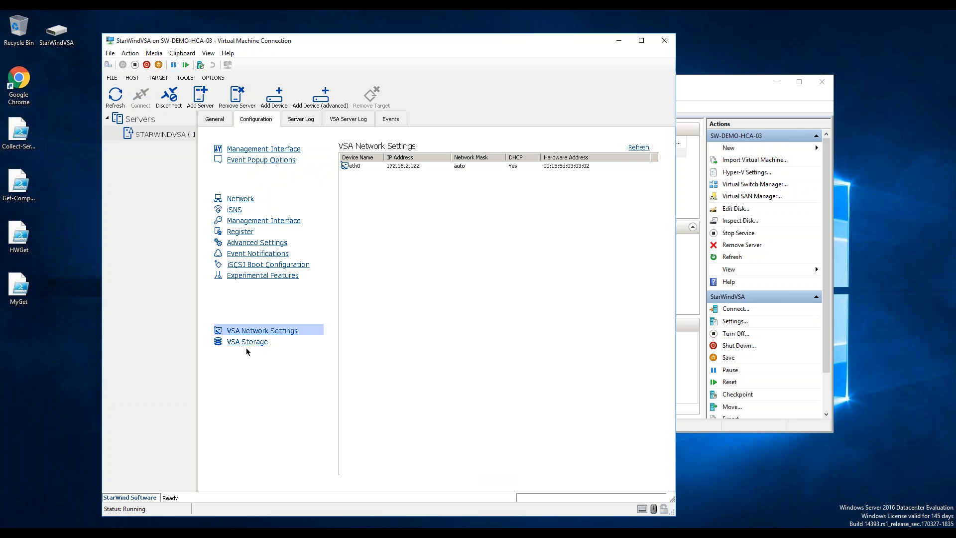
pyautogui.click(249, 344)
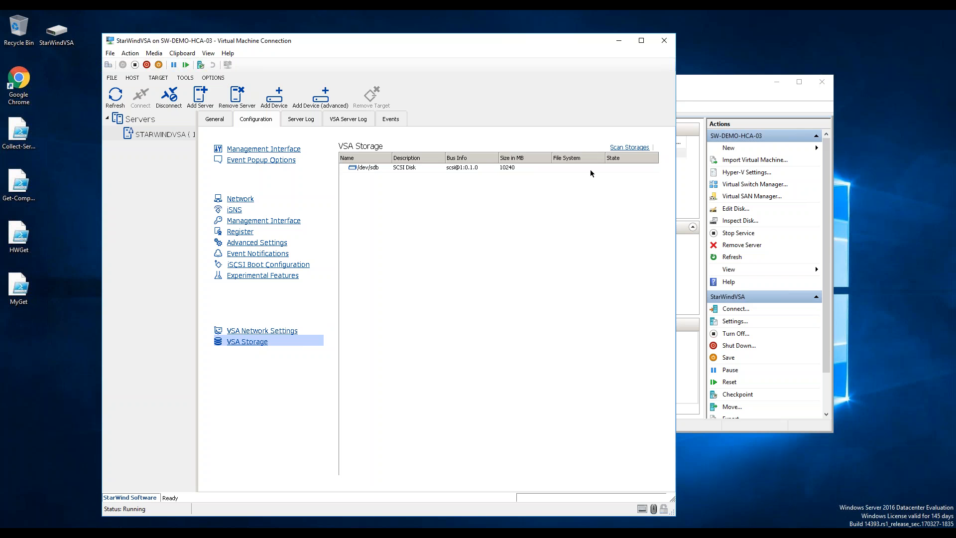
pyautogui.click(570, 171)
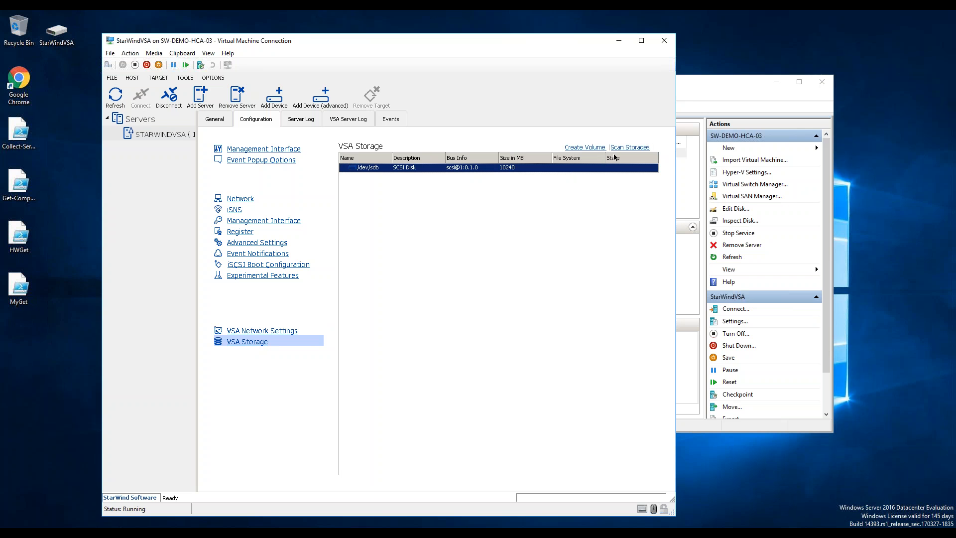
pyautogui.click(592, 148)
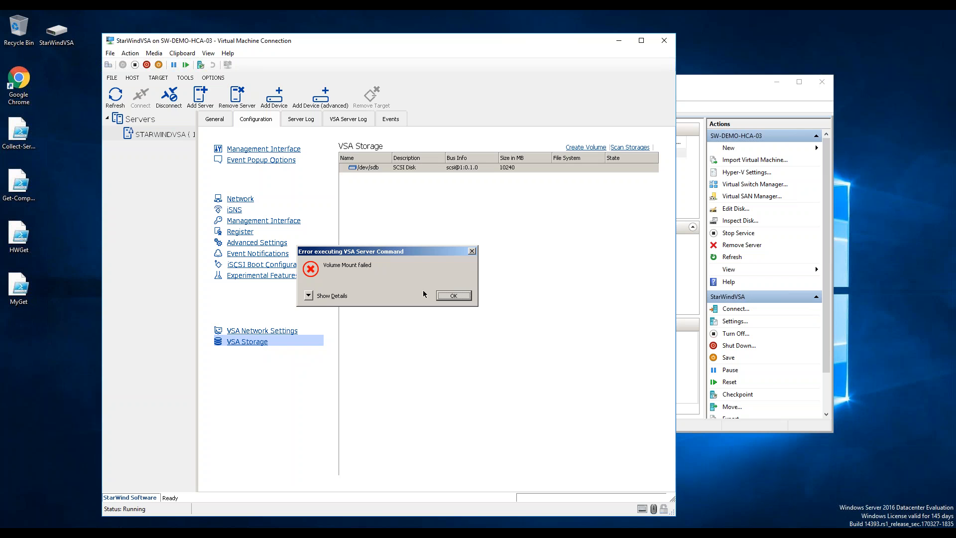
# Dismiss the Volume Mount Failed error and read eth0's address, 172.16.2.122, in VSA Network Settings.
pyautogui.click(322, 298)
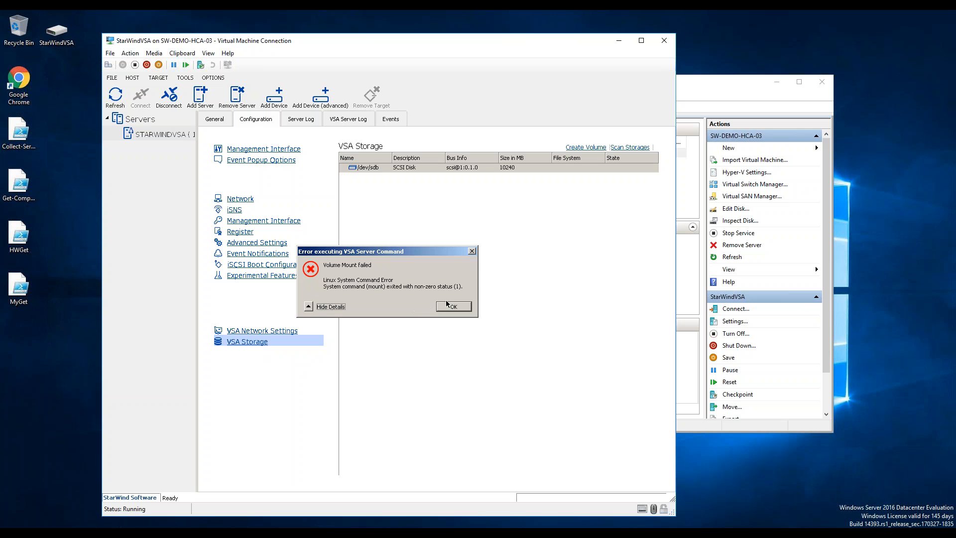
pyautogui.click(453, 305)
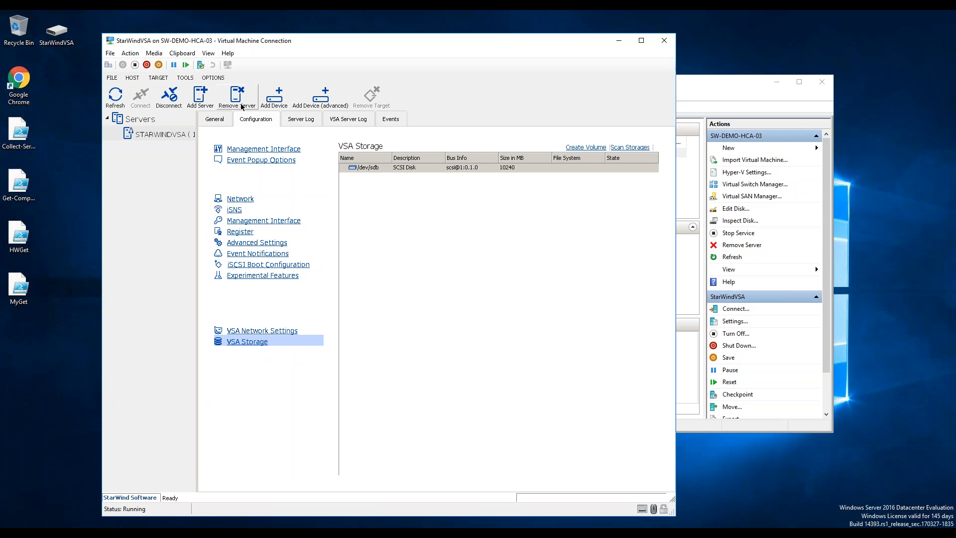
pyautogui.click(231, 122)
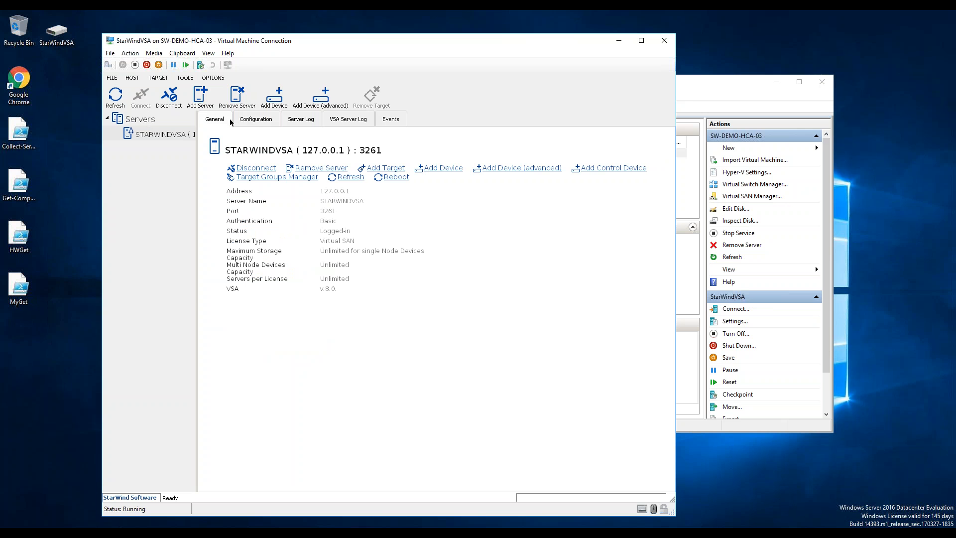
pyautogui.click(262, 120)
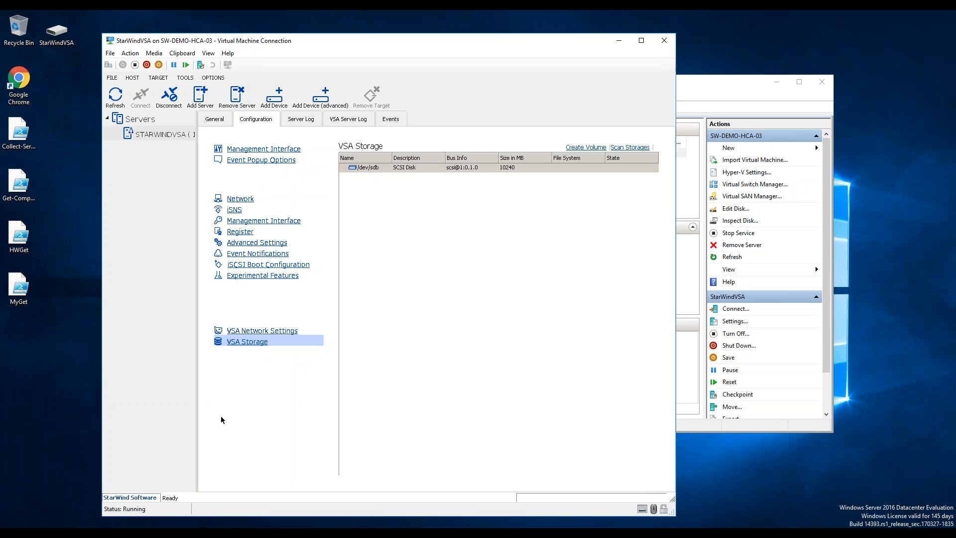
pyautogui.click(267, 332)
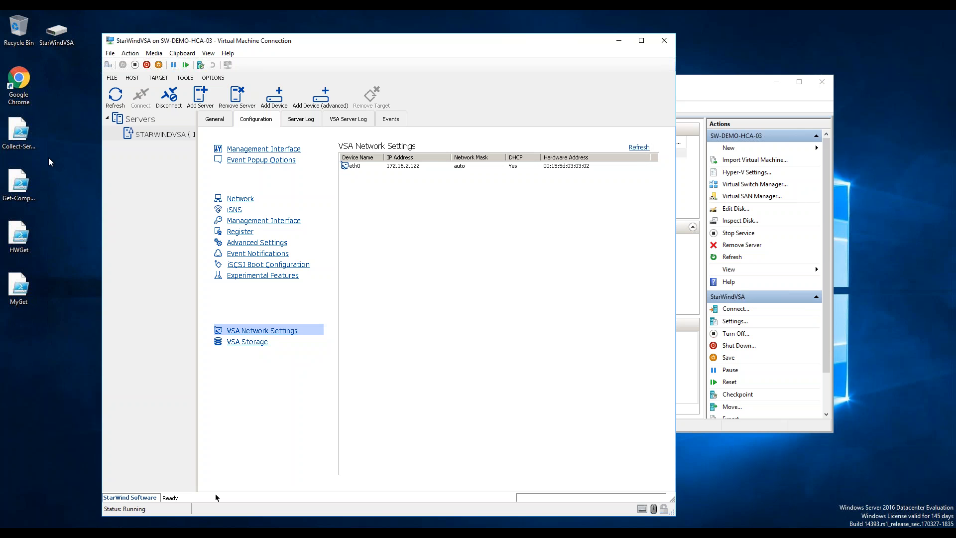
pyautogui.doubleClick(11, 94)
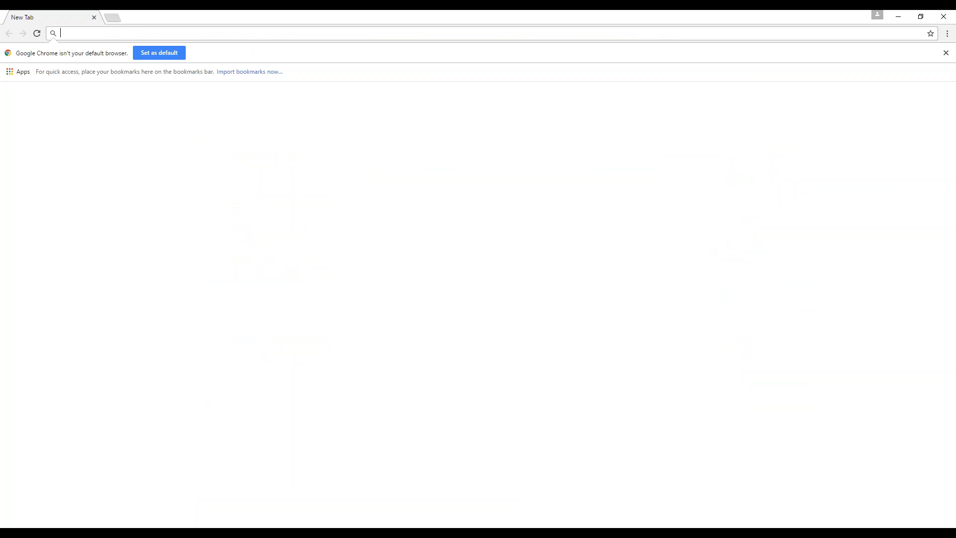
# Browse to 172.16.2.122 and sign in to the web console with the appliance username and password.
pyautogui.write('172.16.2.')
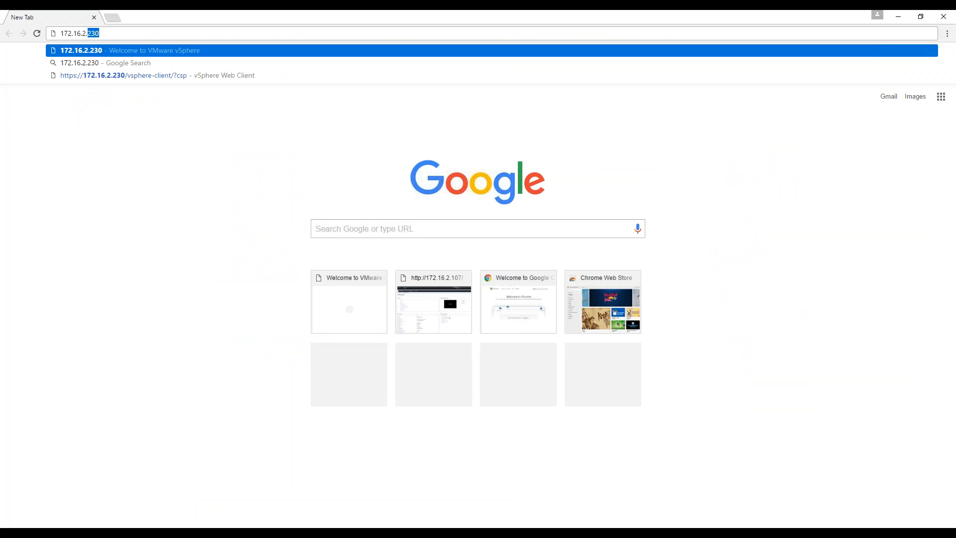
pyautogui.write('122')
pyautogui.press('Return')
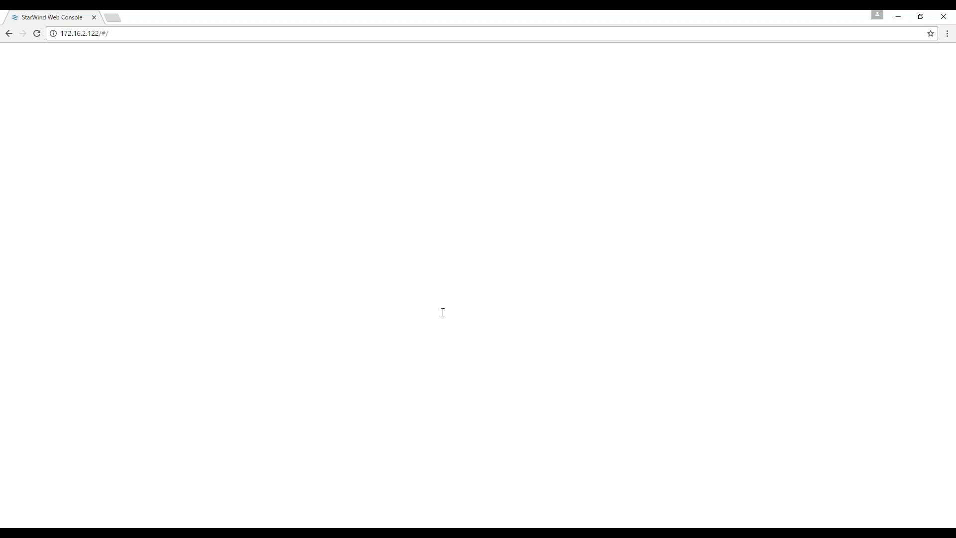
pyautogui.write('starwind')
pyautogui.press('Tab')
pyautogui.write('starwind')
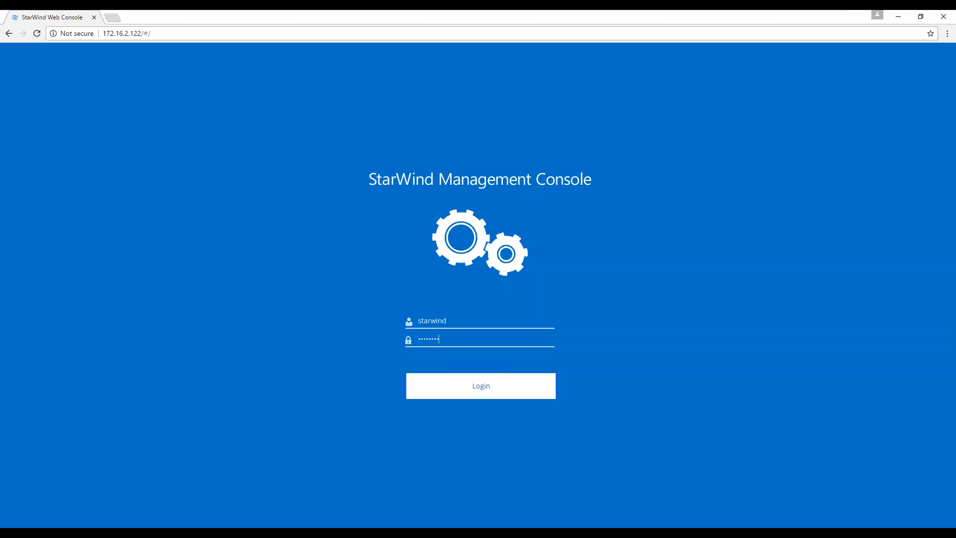
pyautogui.press('Return')
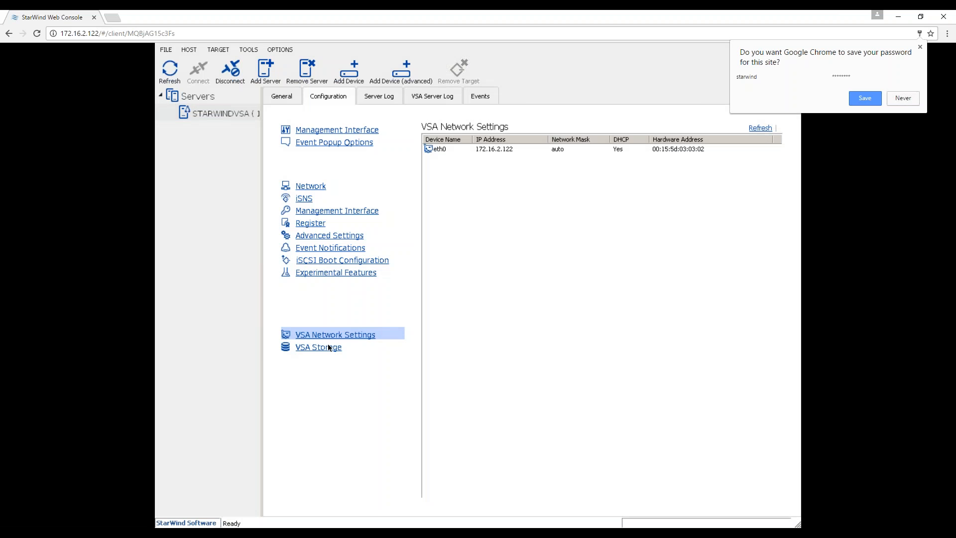
# Try creating a volume on /dev/sdb in VSA Storage, dismiss the Volume Mount Failed error, then show the server list.
pyautogui.click(328, 347)
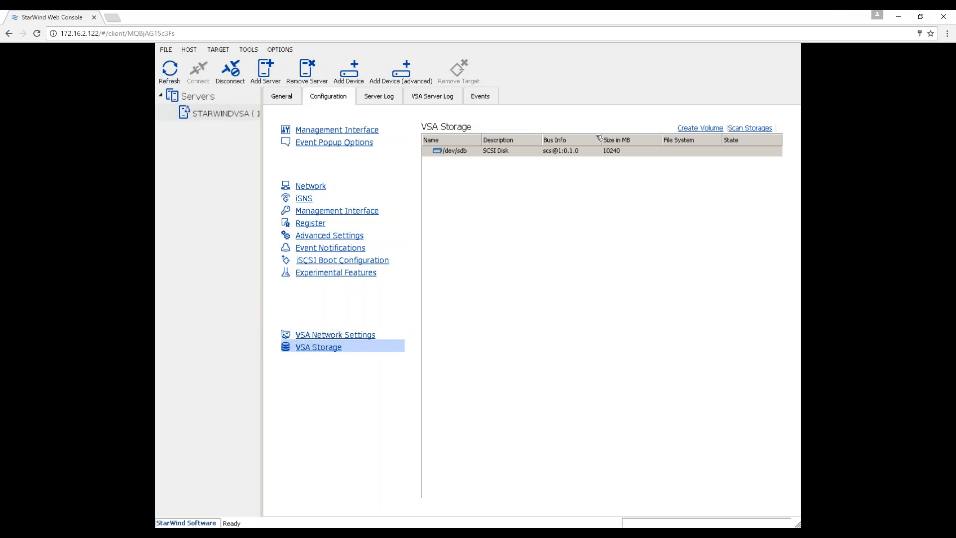
pyautogui.click(613, 151)
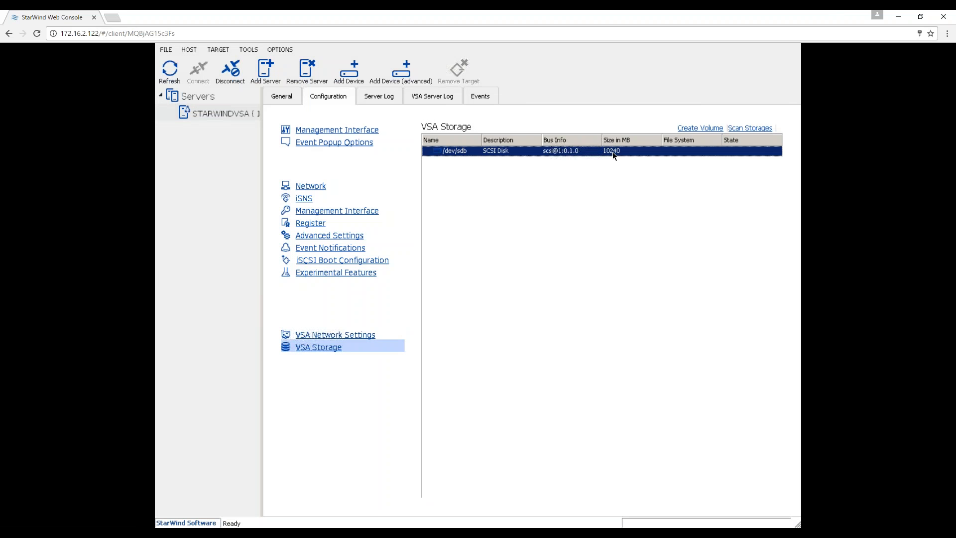
pyautogui.click(710, 129)
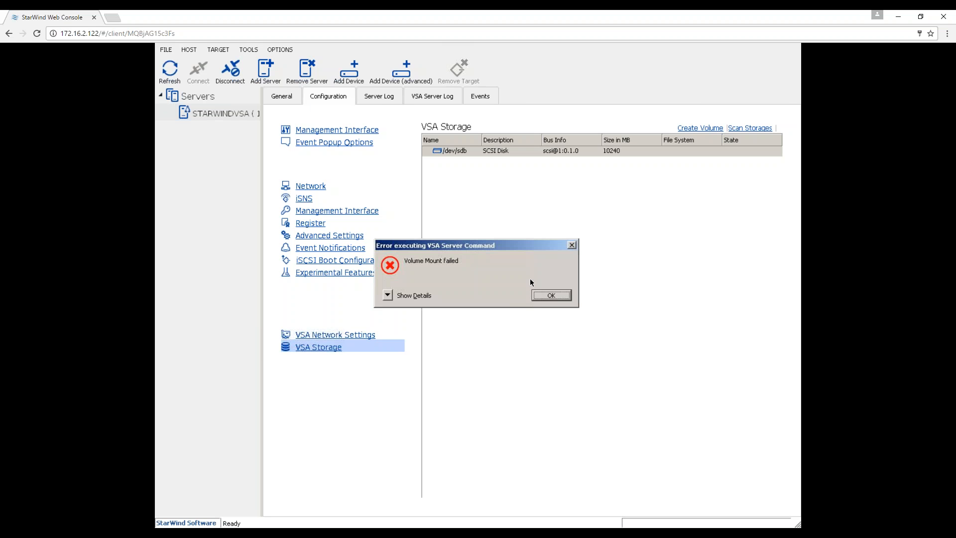
pyautogui.click(544, 297)
pyautogui.click(188, 102)
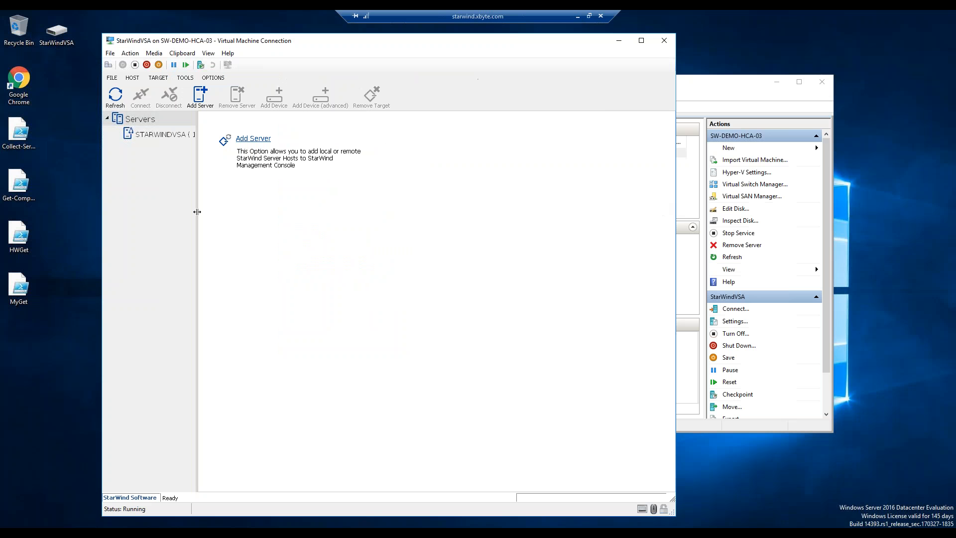
# Close the VM console and browse This PC, declining the ESXi (D:) drive's permission prompt.
pyautogui.click(663, 40)
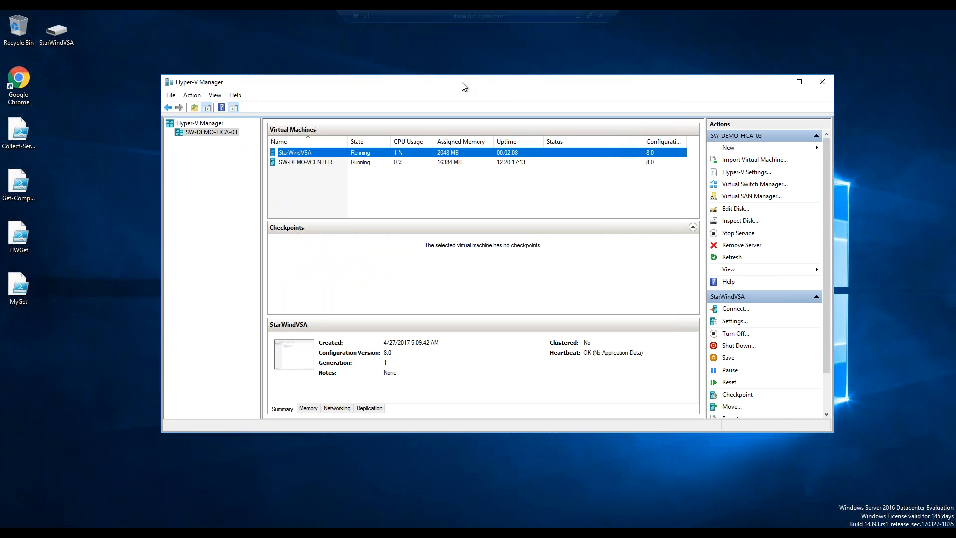
pyautogui.moveTo(428, 82); pyautogui.dragTo(385, 64)
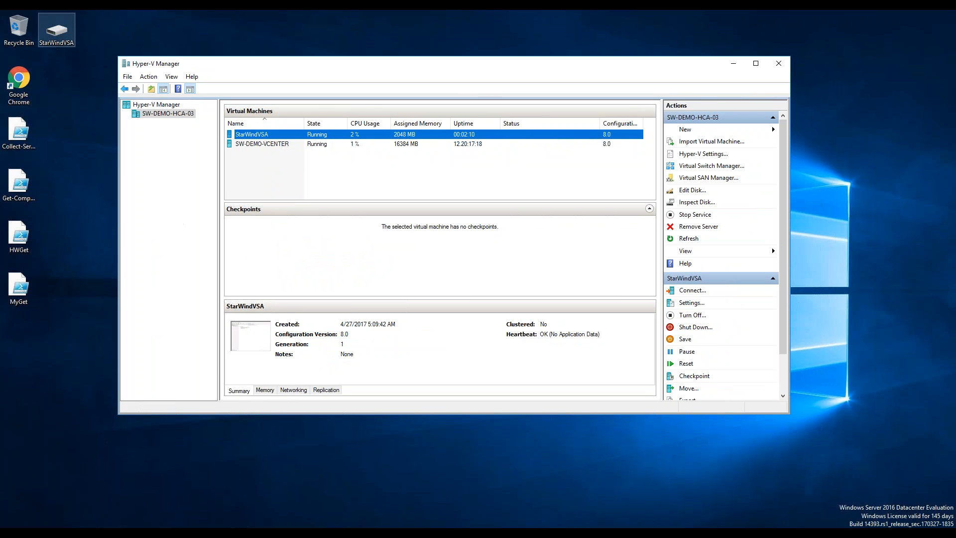
pyautogui.doubleClick(73, 20)
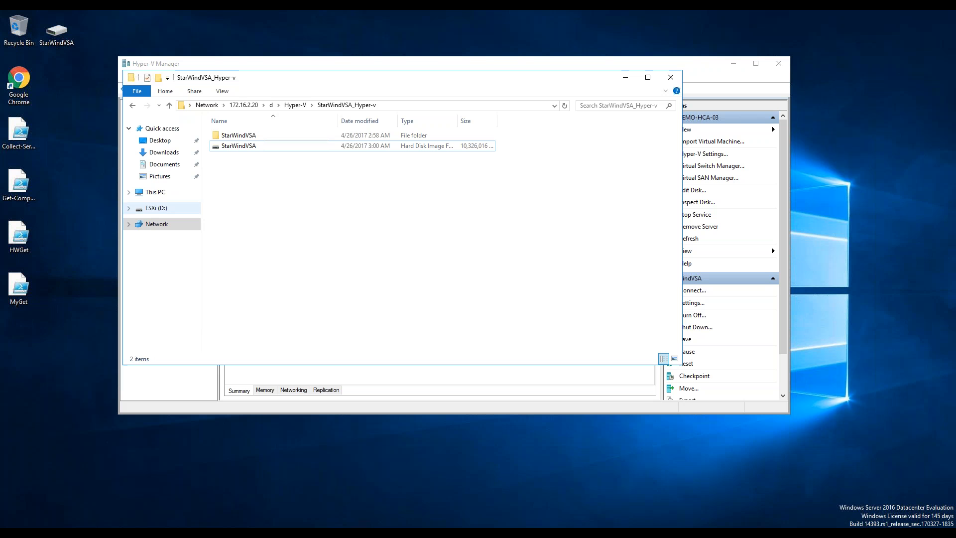
pyautogui.click(156, 208)
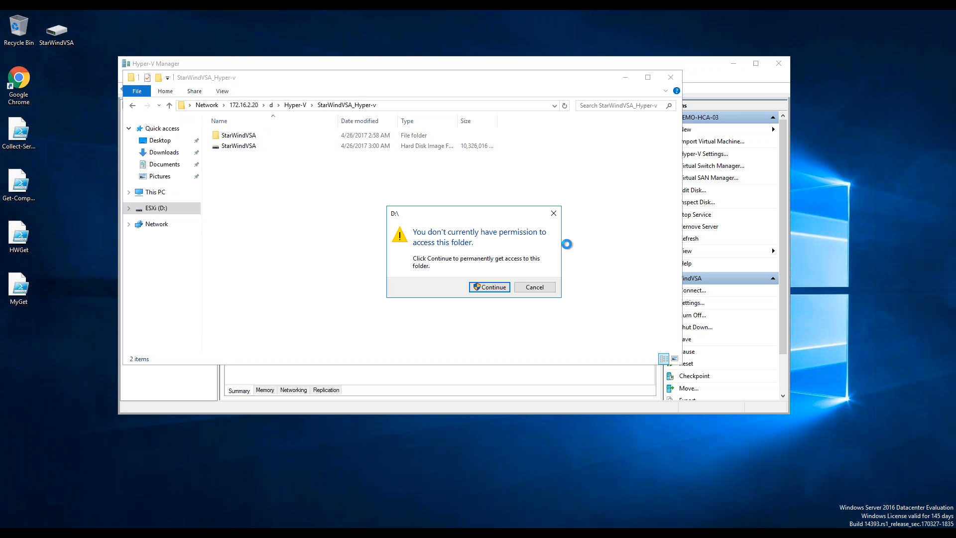
pyautogui.click(531, 287)
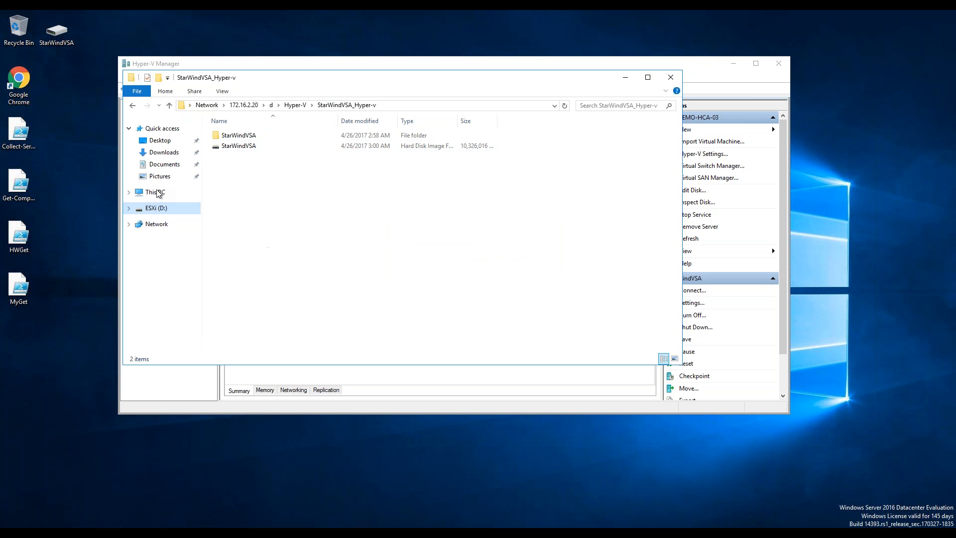
pyautogui.click(155, 192)
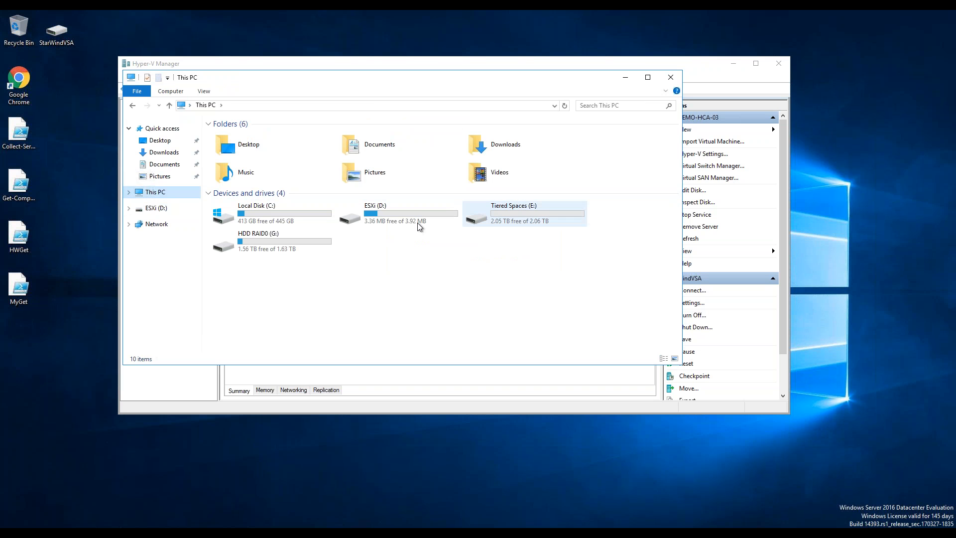
pyautogui.doubleClick(418, 222)
pyautogui.click(520, 288)
# Open G:\Hyper-V\VSA and select the VSA disk image to confirm its 10.0 GB size.
pyautogui.doubleClick(288, 251)
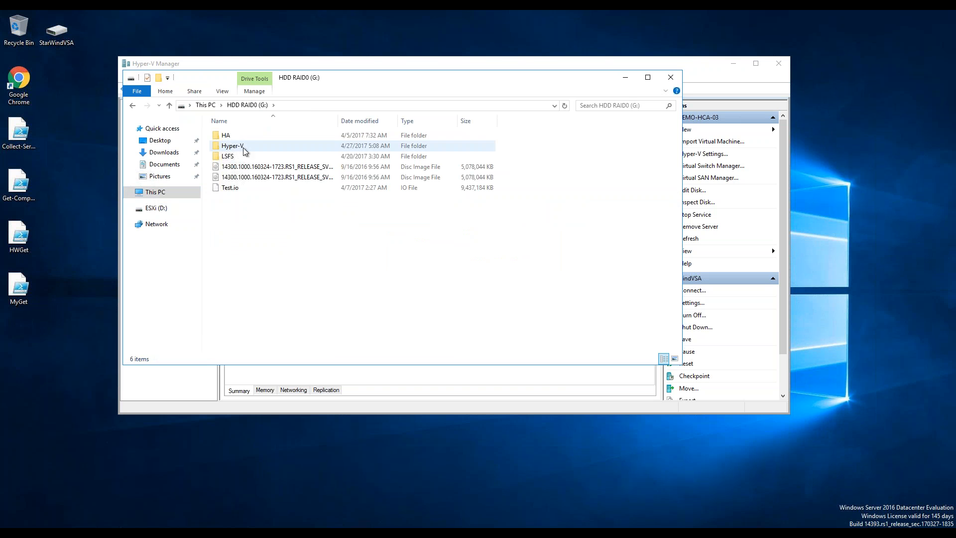
pyautogui.click(246, 149)
pyautogui.doubleClick(246, 149)
pyautogui.doubleClick(241, 147)
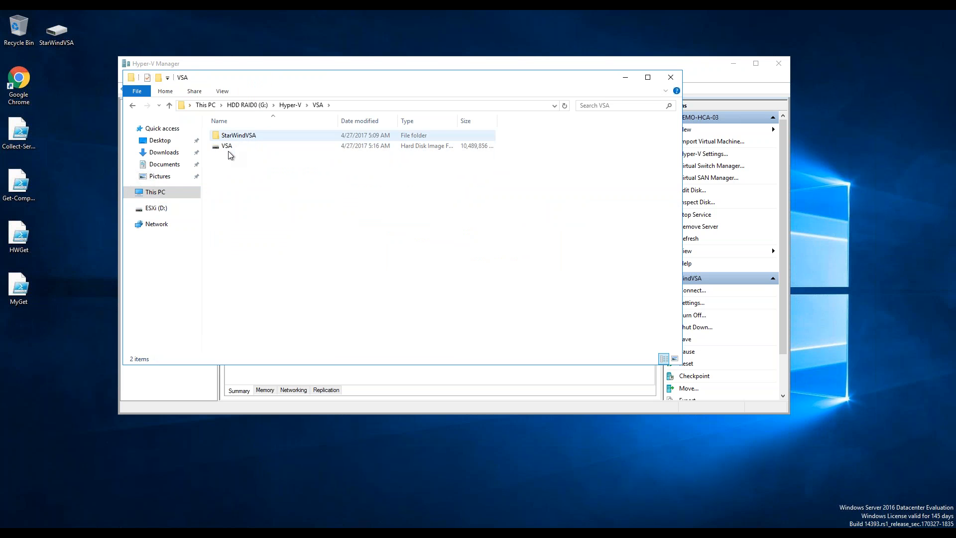
pyautogui.click(227, 149)
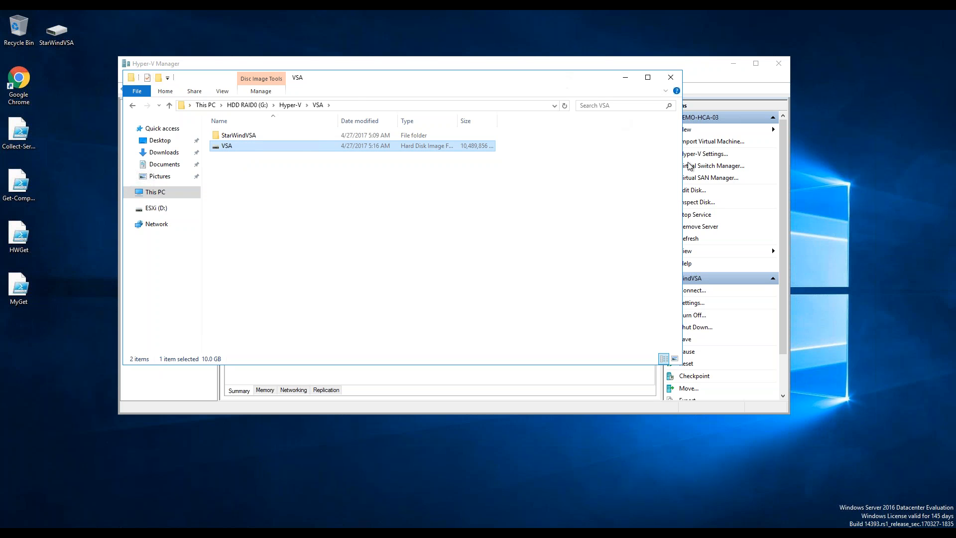
pyautogui.moveTo(566, 79); pyautogui.dragTo(692, 164)
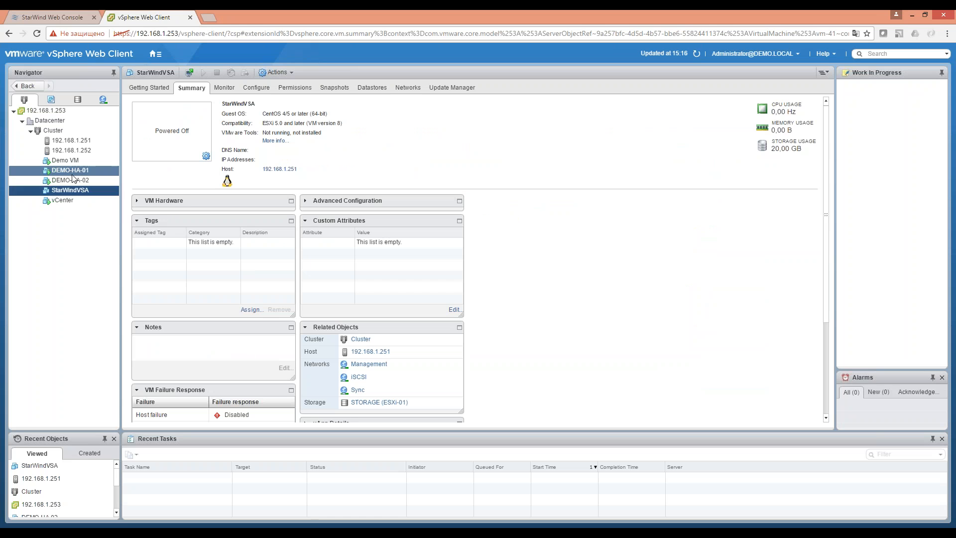
pyautogui.click(72, 171)
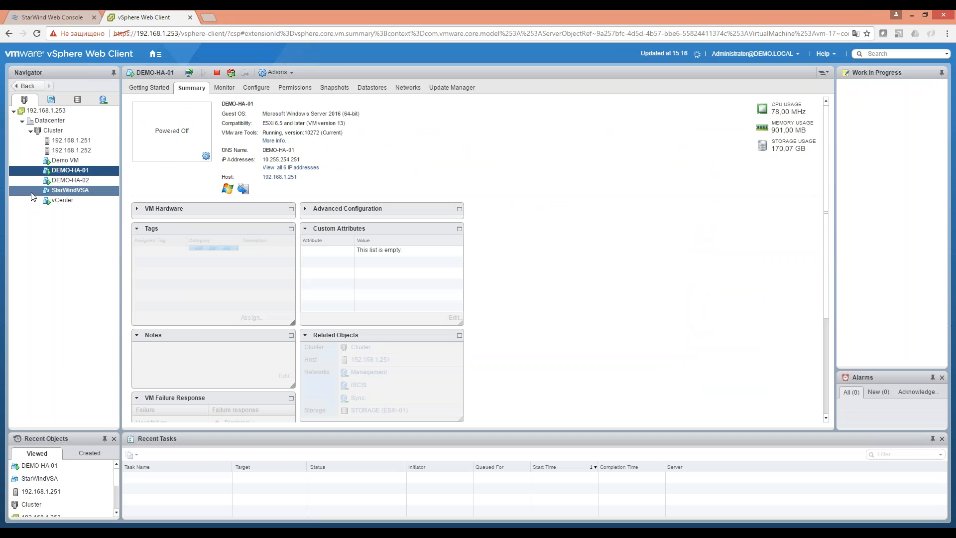
pyautogui.rightClick(67, 192)
pyautogui.click(68, 192)
pyautogui.click(68, 193)
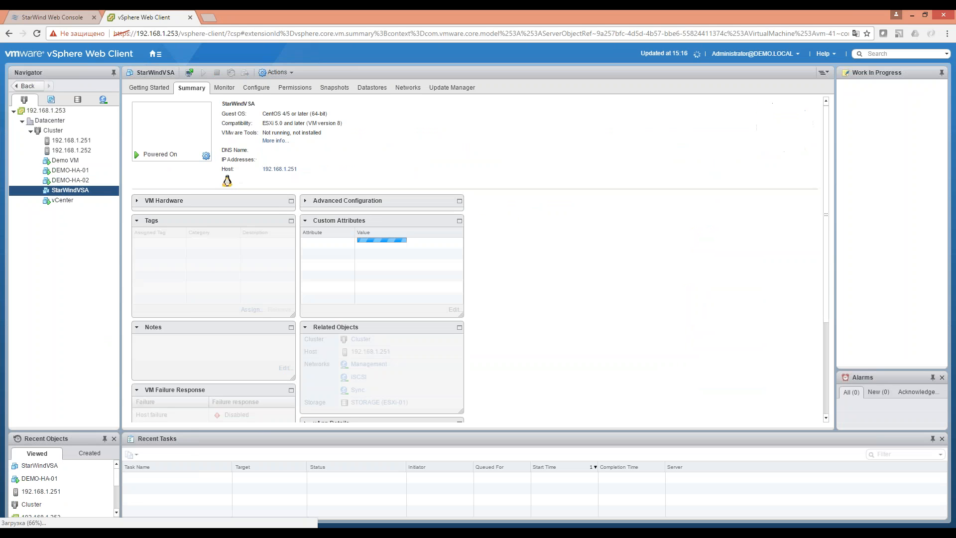
pyautogui.rightClick(55, 190)
pyautogui.moveTo(85, 204)
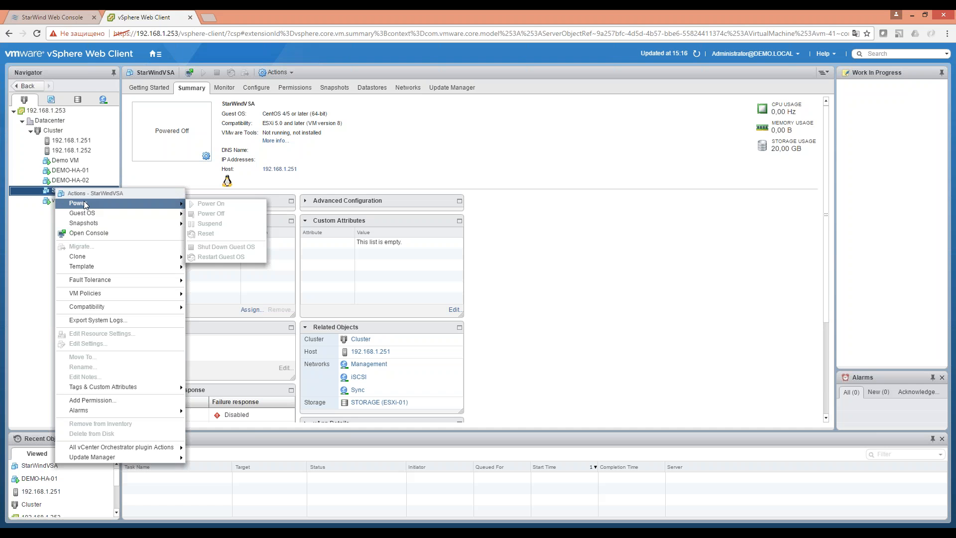
pyautogui.click(42, 243)
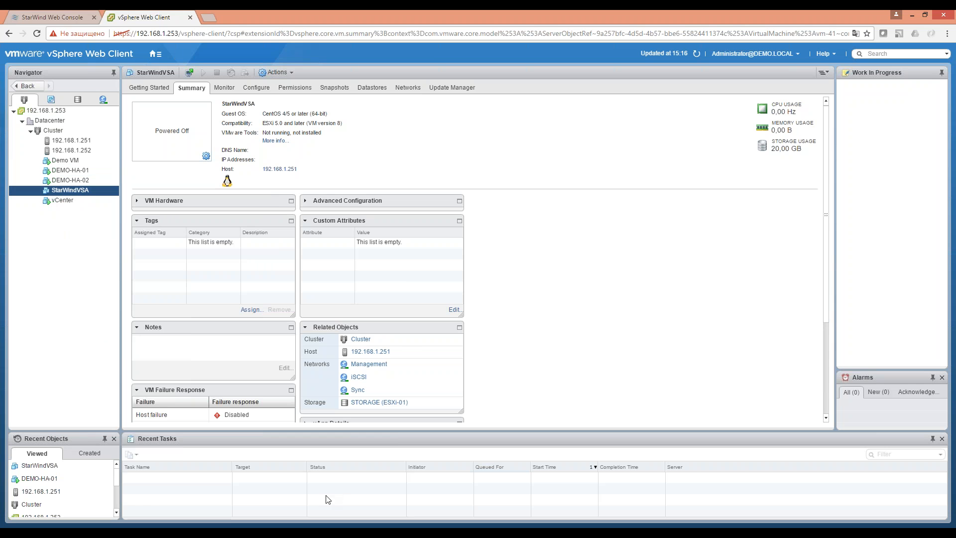
pyautogui.moveTo(311, 531)
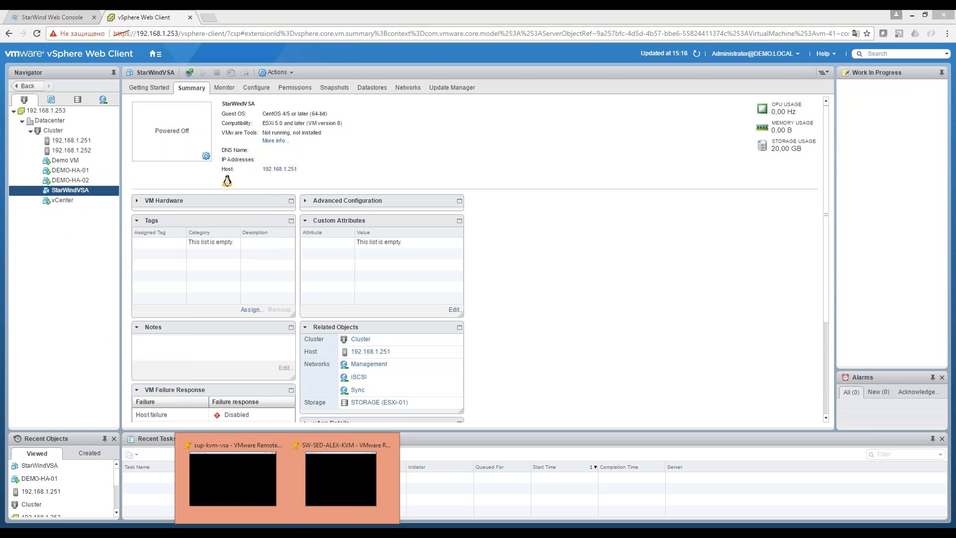
# Bring up the KVM host's remote console and unlock the guest with its password.
pyautogui.click(244, 473)
pyautogui.click(334, 489)
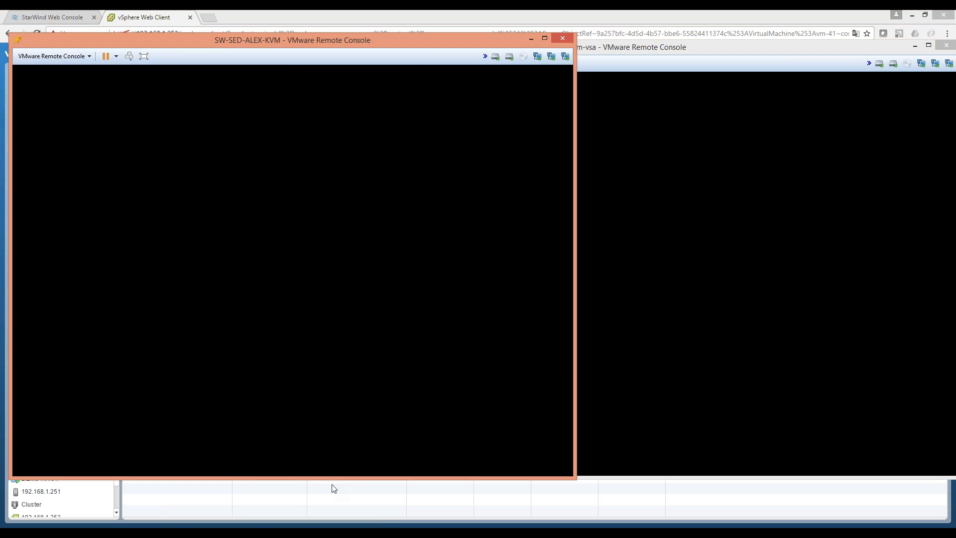
pyautogui.click(223, 263)
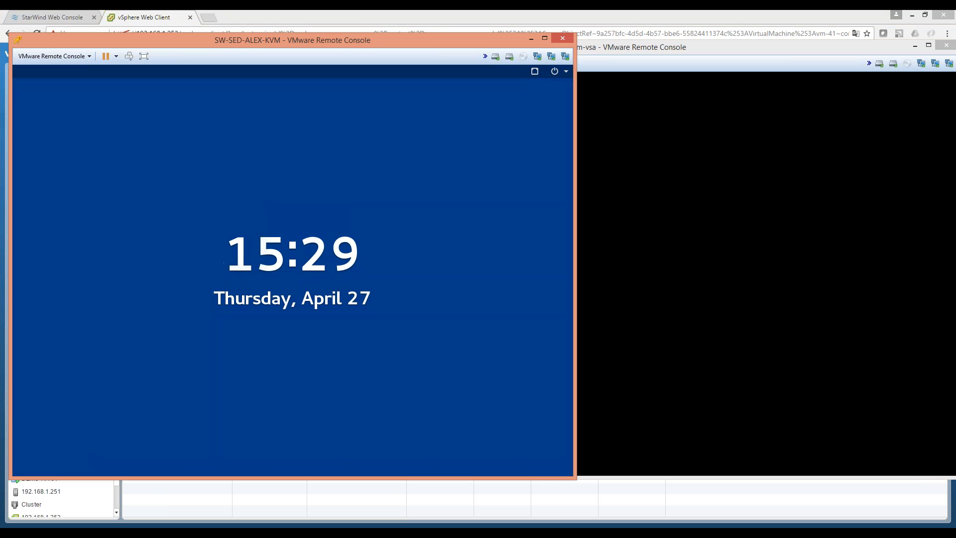
pyautogui.press('Return')
pyautogui.write('****')
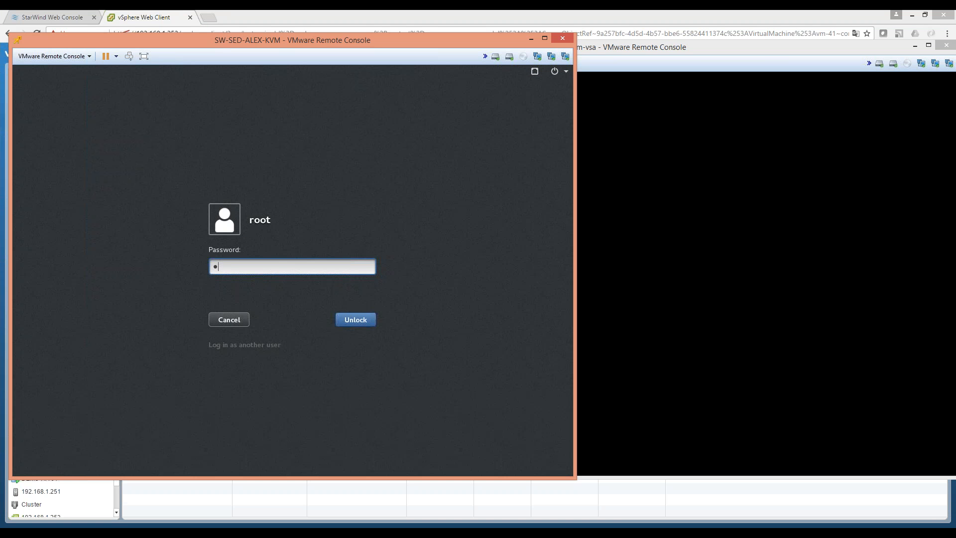
pyautogui.press('Return')
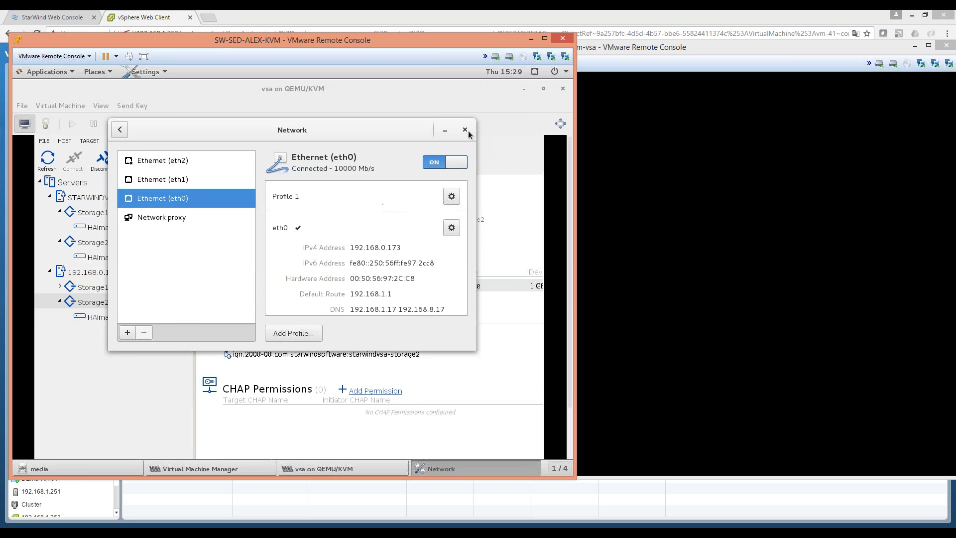
# Close the guest's network settings and open, then dismiss, the STARWINDVSA server's context menu.
pyautogui.click(465, 129)
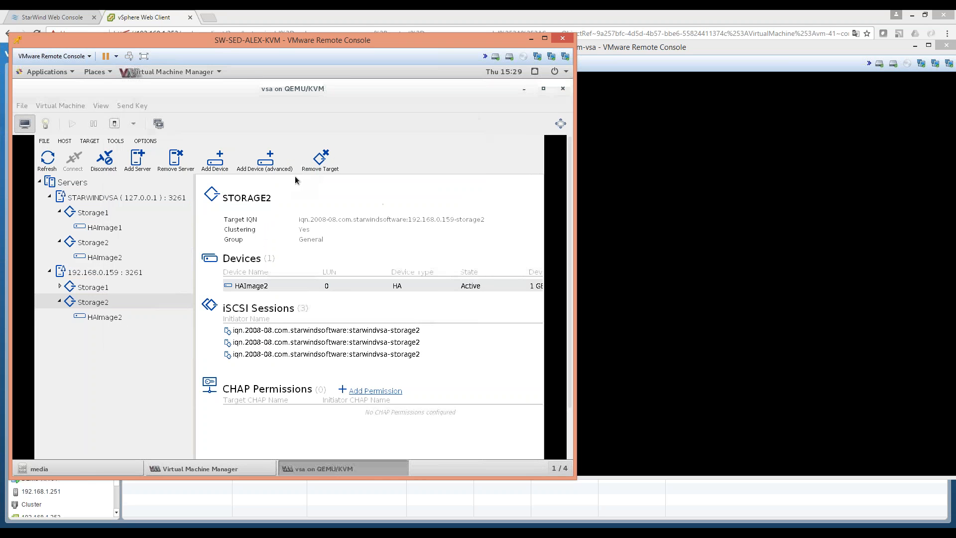
pyautogui.rightClick(113, 196)
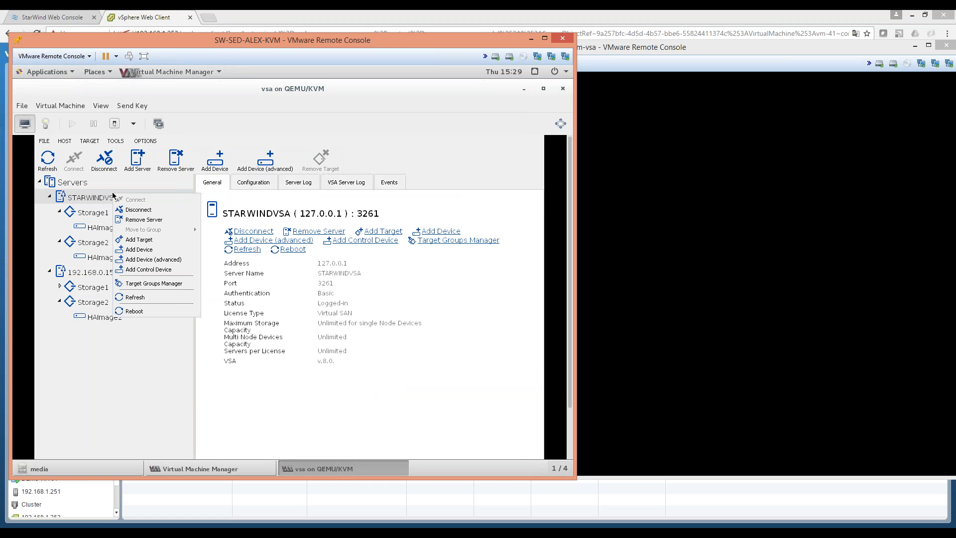
pyautogui.click(479, 285)
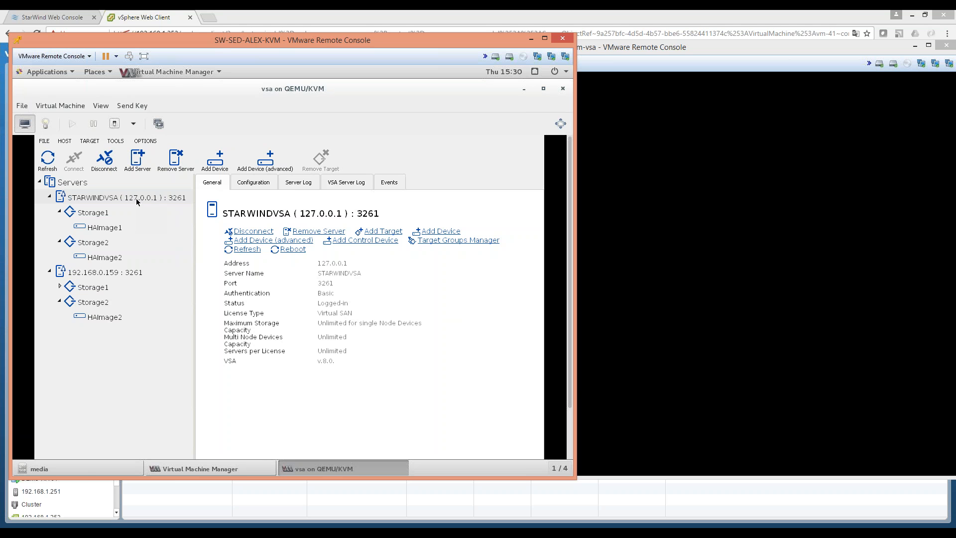
pyautogui.rightClick(139, 193)
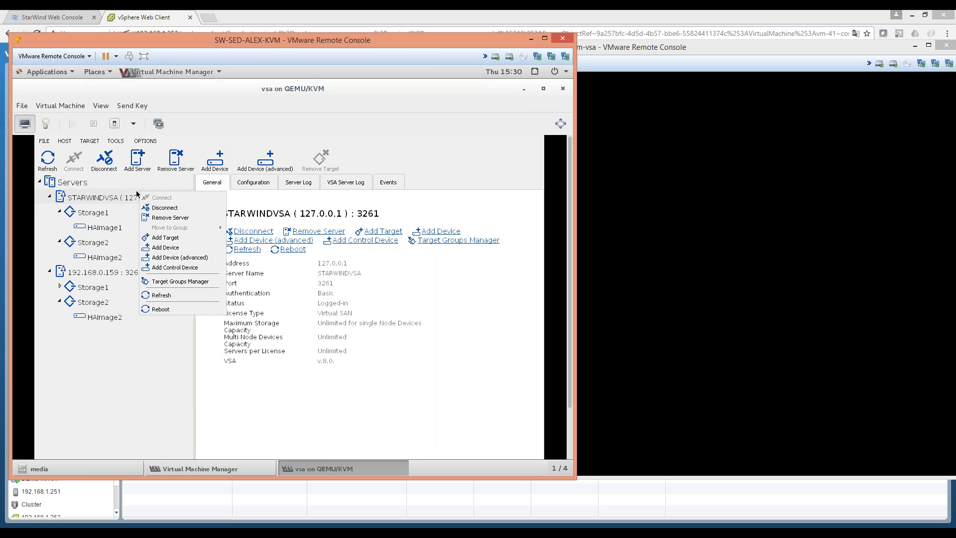
pyautogui.click(184, 258)
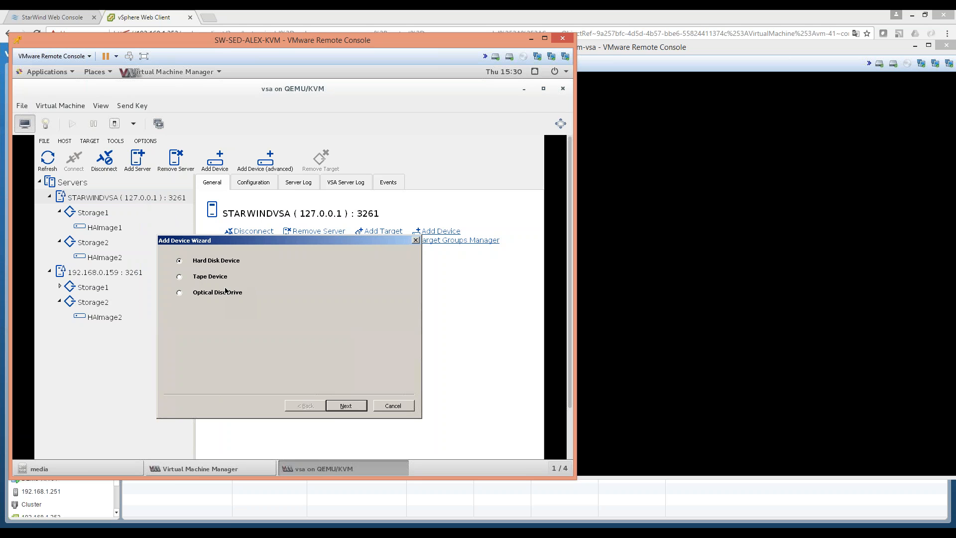
pyautogui.click(349, 406)
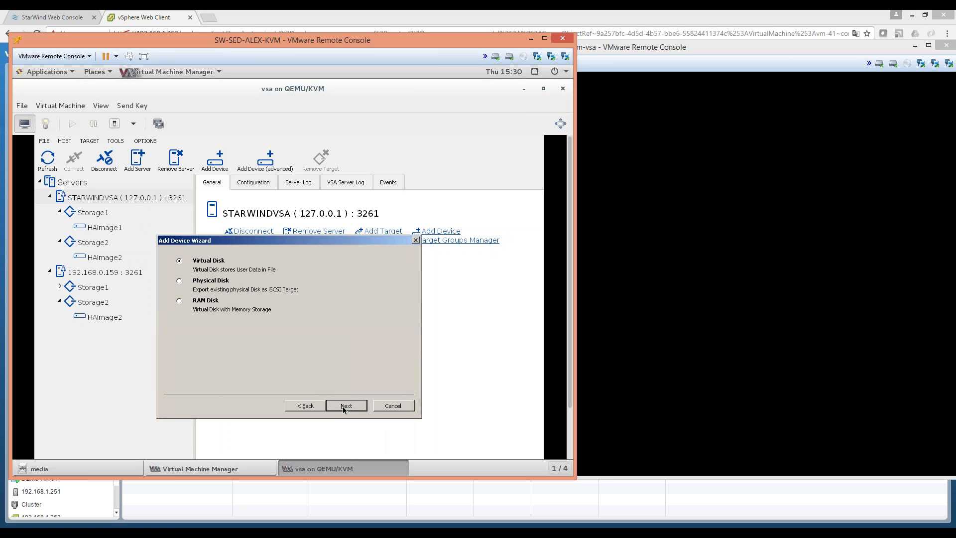
pyautogui.click(345, 406)
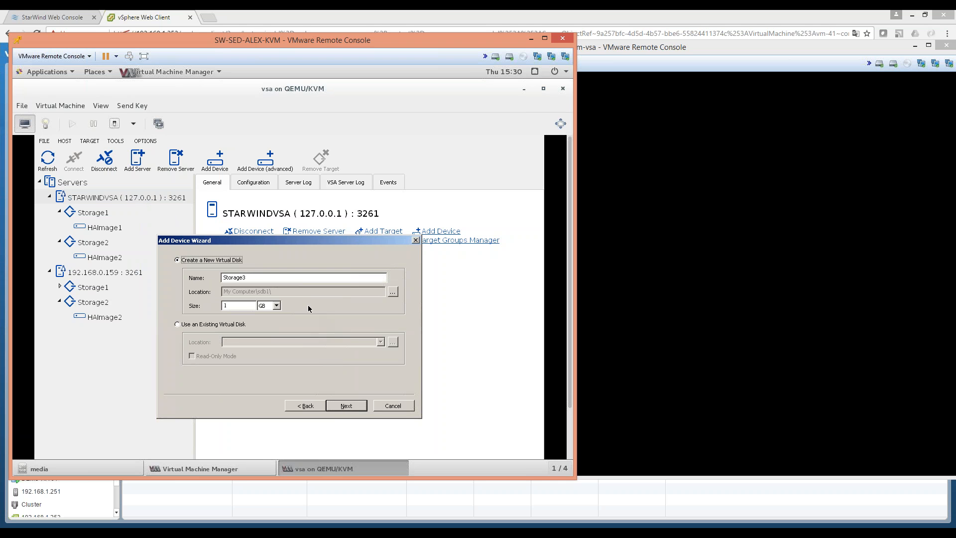
pyautogui.click(355, 409)
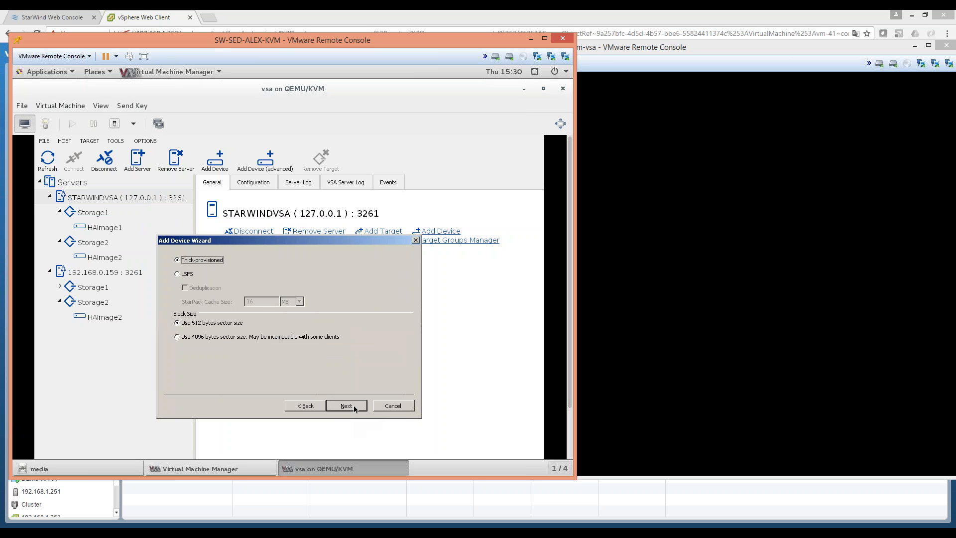
pyautogui.click(184, 275)
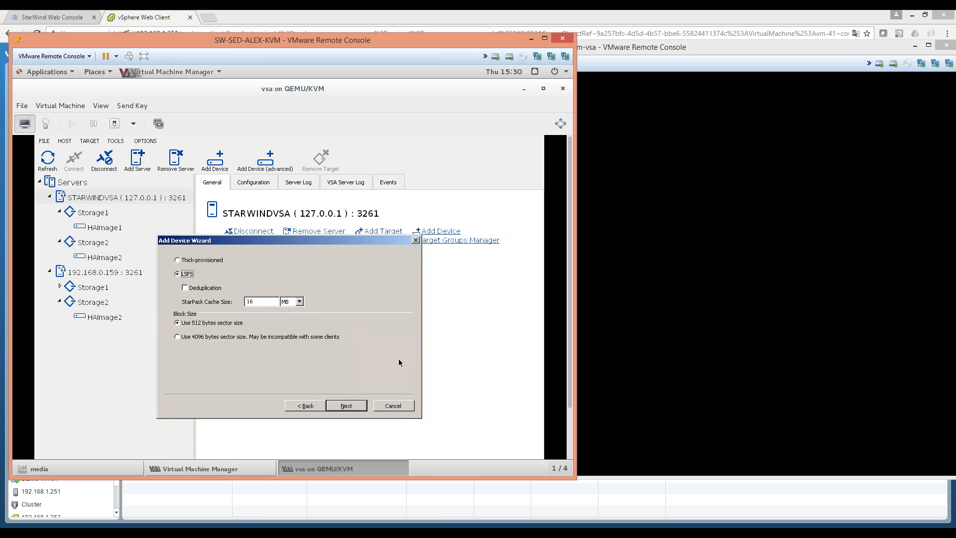
pyautogui.click(341, 406)
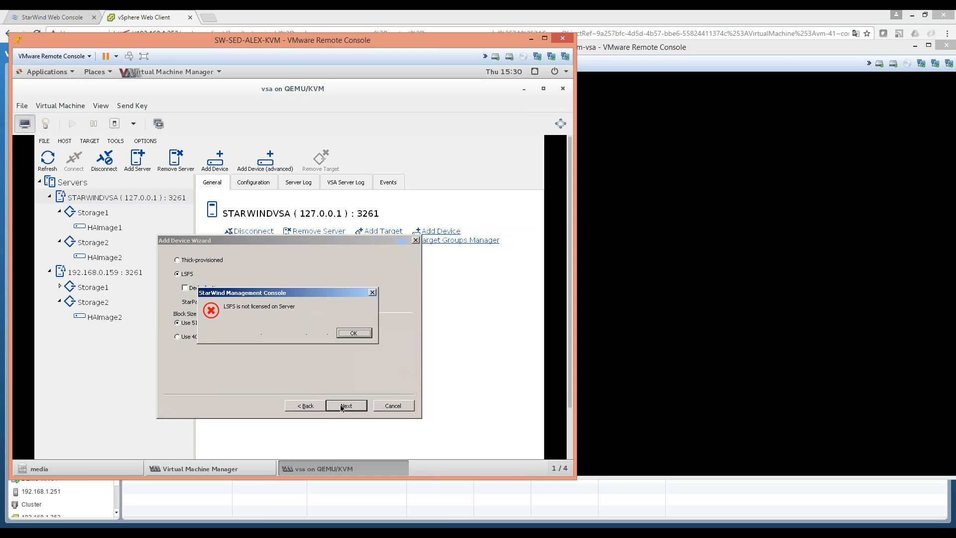
pyautogui.click(357, 334)
pyautogui.click(392, 405)
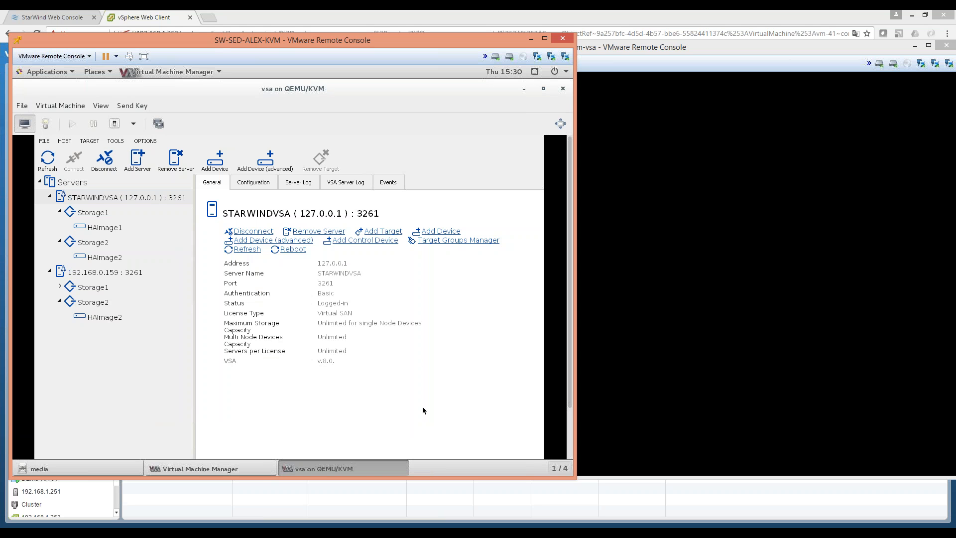
# Unlock the sup-kvm-vsa console as root and show the Storage1 HA target's details.
pyautogui.click(673, 341)
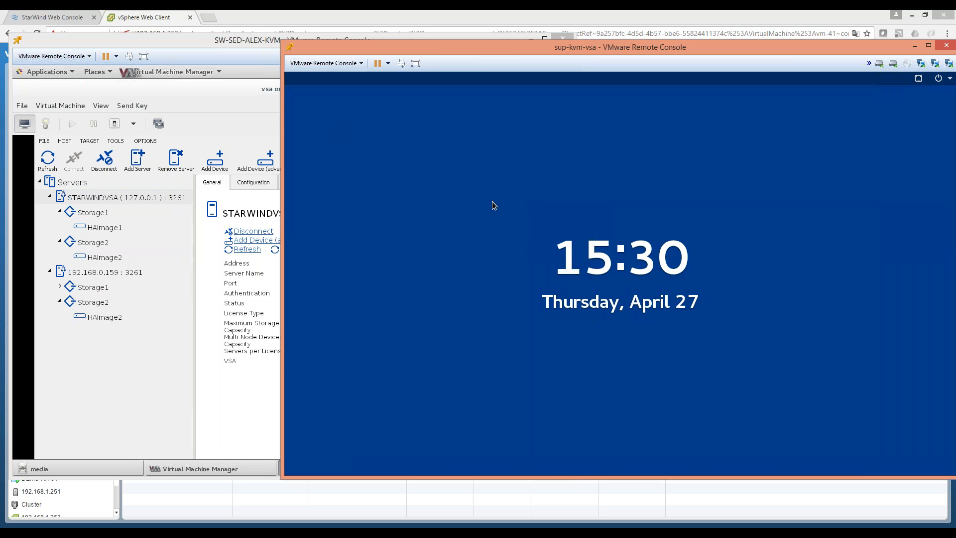
pyautogui.press('Return')
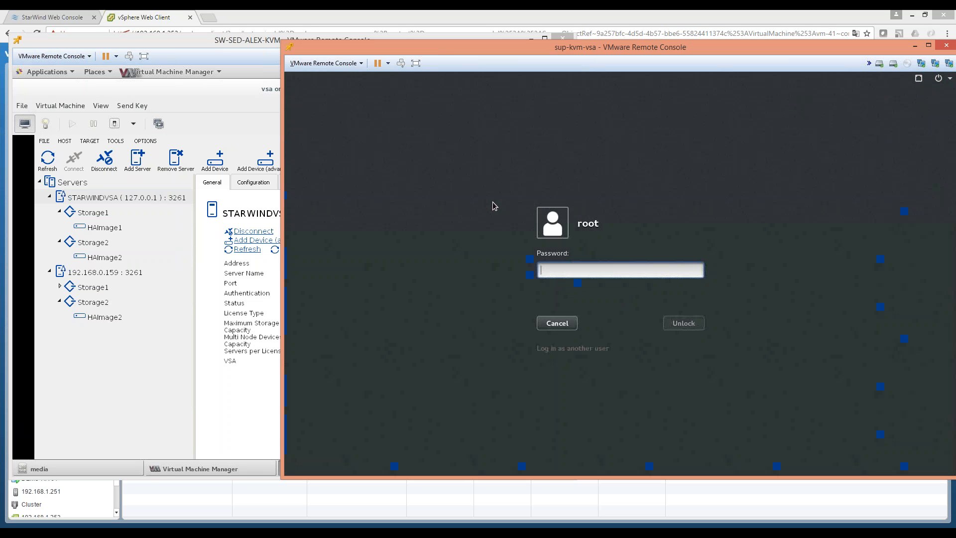
pyautogui.write('*****')
pyautogui.press('Return')
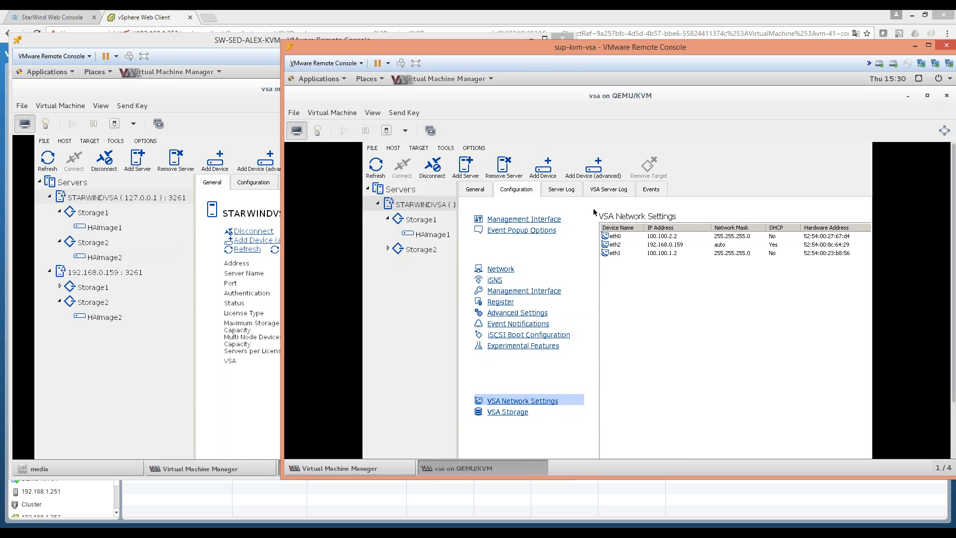
pyautogui.click(424, 220)
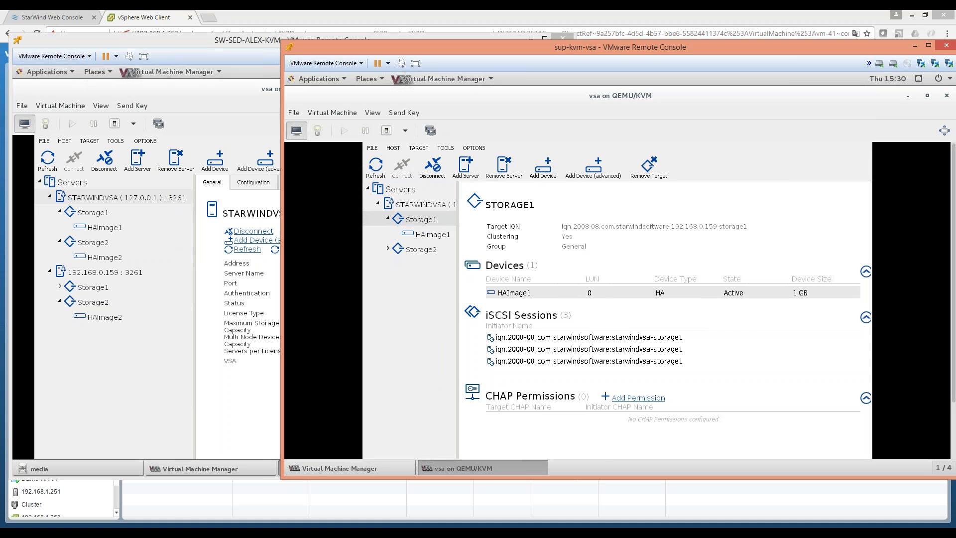
# Bring the vSphere Web Client with StarWindVSA's summary to the front.
pyautogui.moveTo(287, 532)
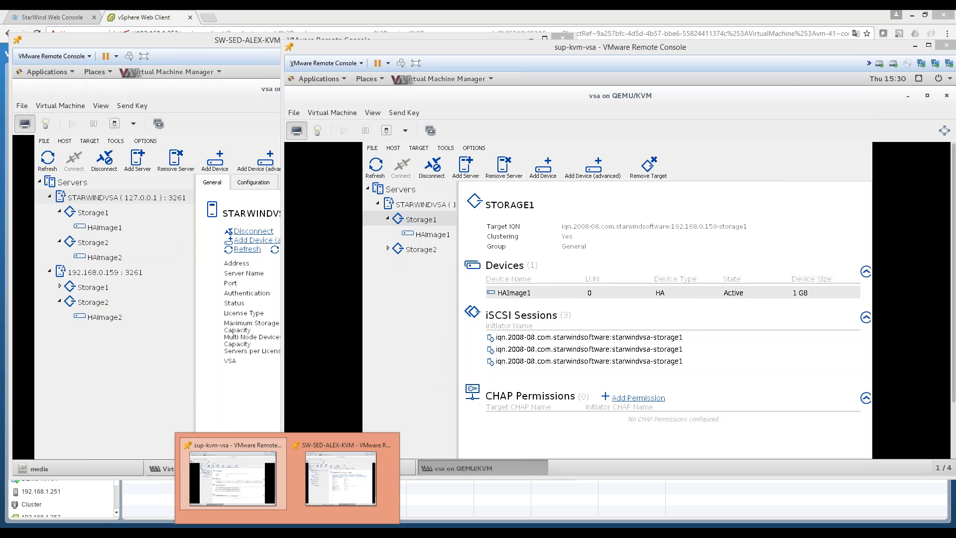
pyautogui.moveTo(125, 529)
pyautogui.click(164, 500)
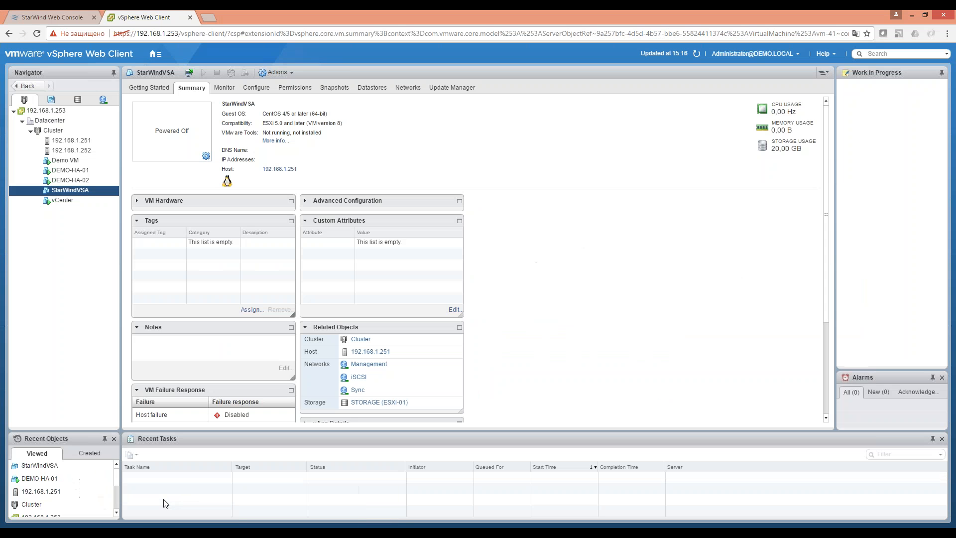
pyautogui.rightClick(87, 193)
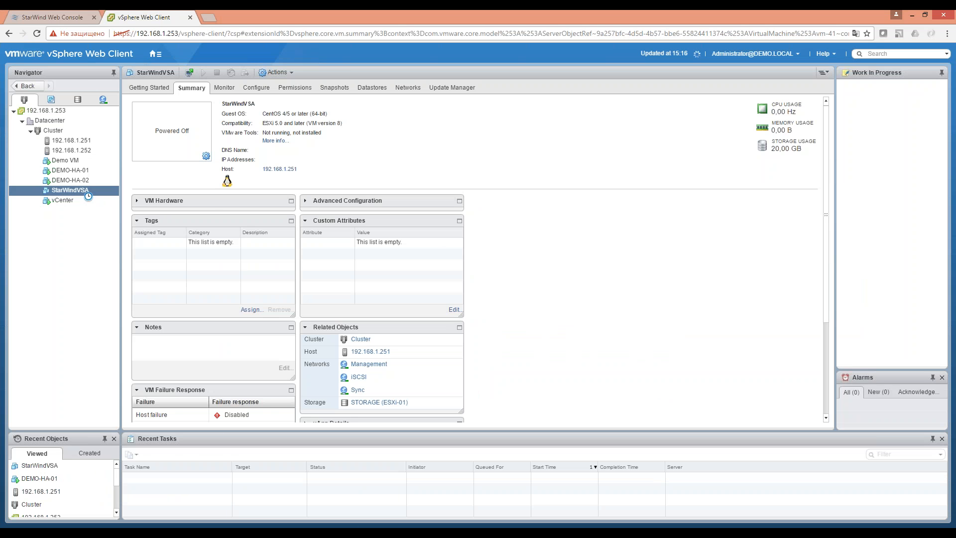
pyautogui.moveTo(112, 208)
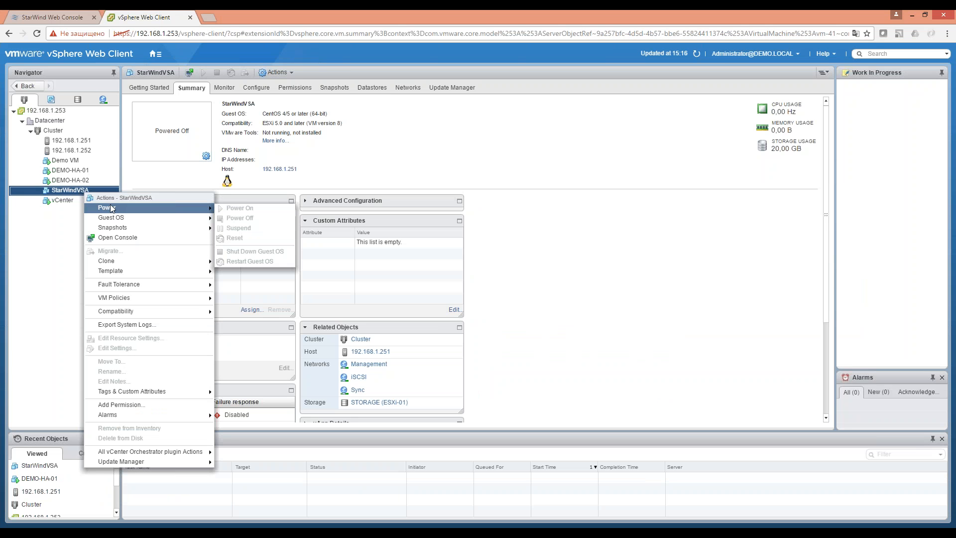
pyautogui.click(45, 263)
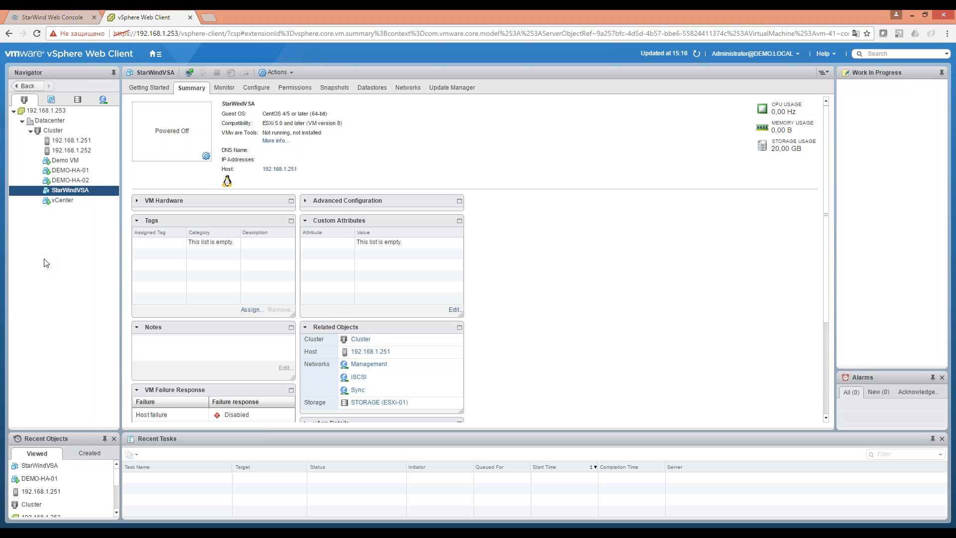
pyautogui.moveTo(226, 531)
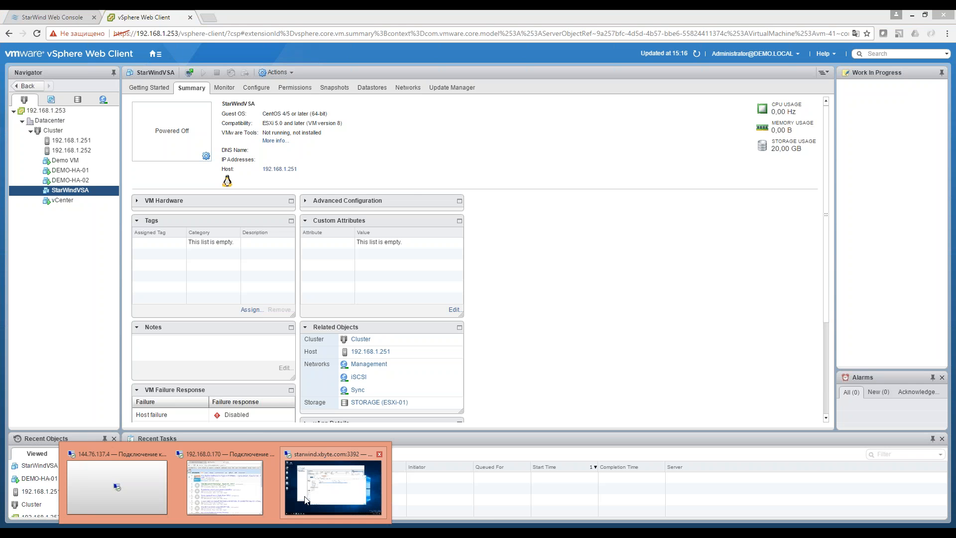
# Switch to the starwind.xbyte.com remote Hyper-V session, then minimize it.
pyautogui.click(307, 502)
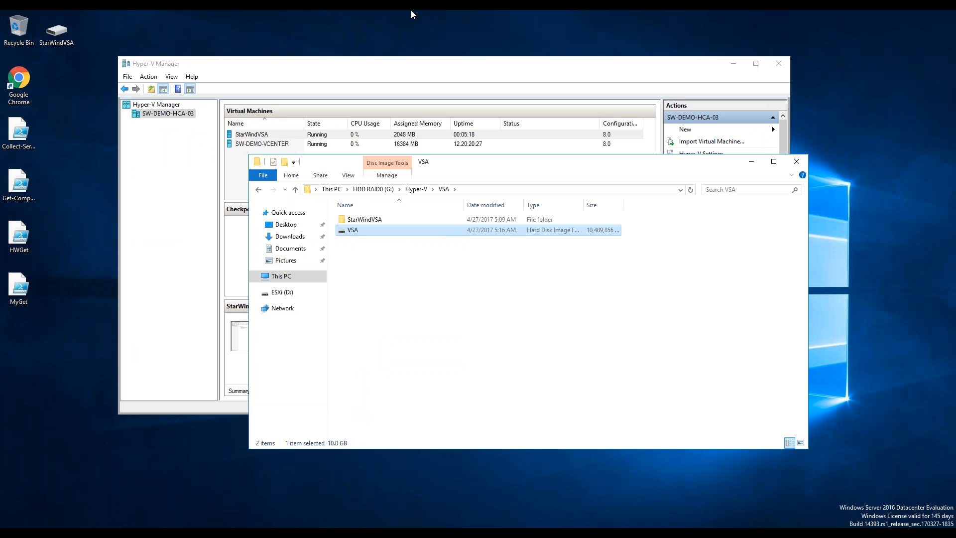
pyautogui.moveTo(411, 10)
pyautogui.click(577, 16)
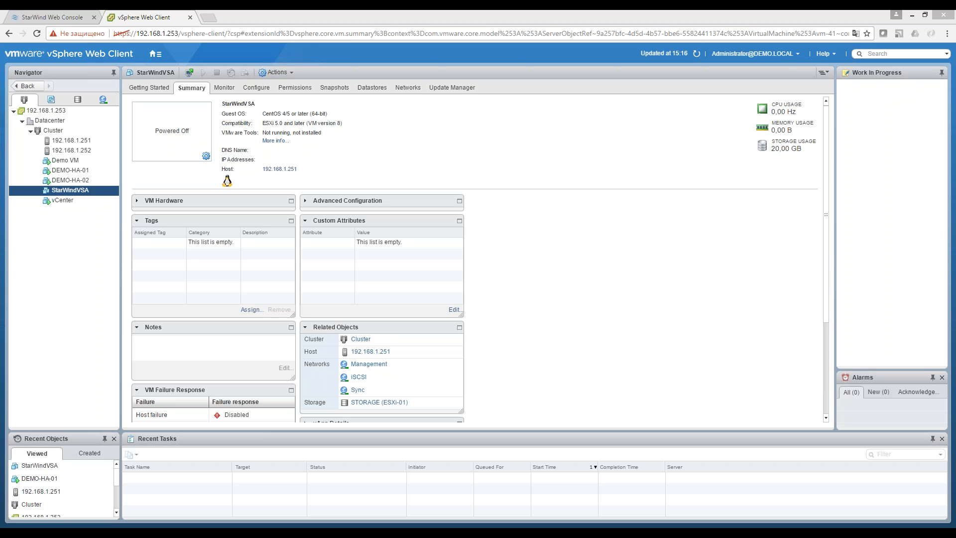
# Bring the PowerPoint slideshow forward and advance to the next slide.
pyautogui.moveTo(475, 533)
pyautogui.click(480, 502)
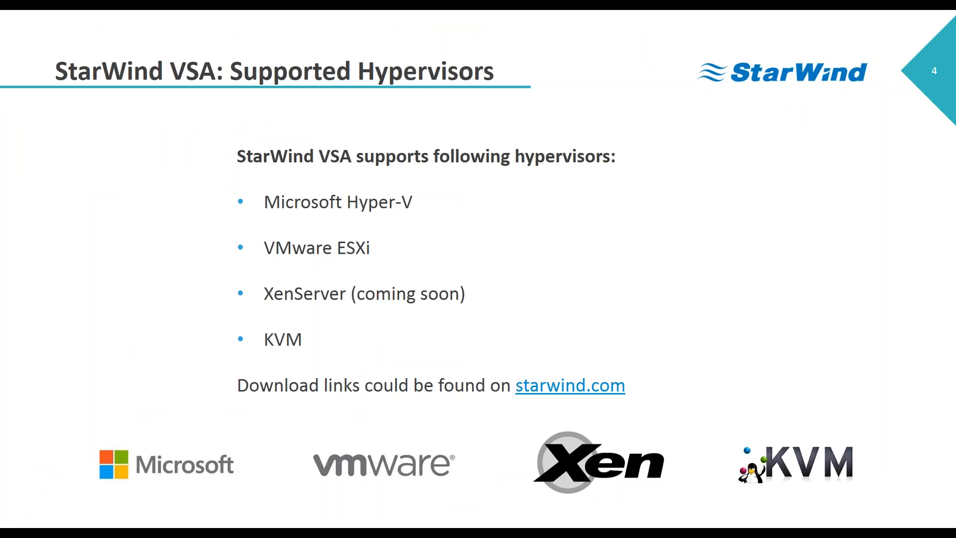
pyautogui.press('Right')
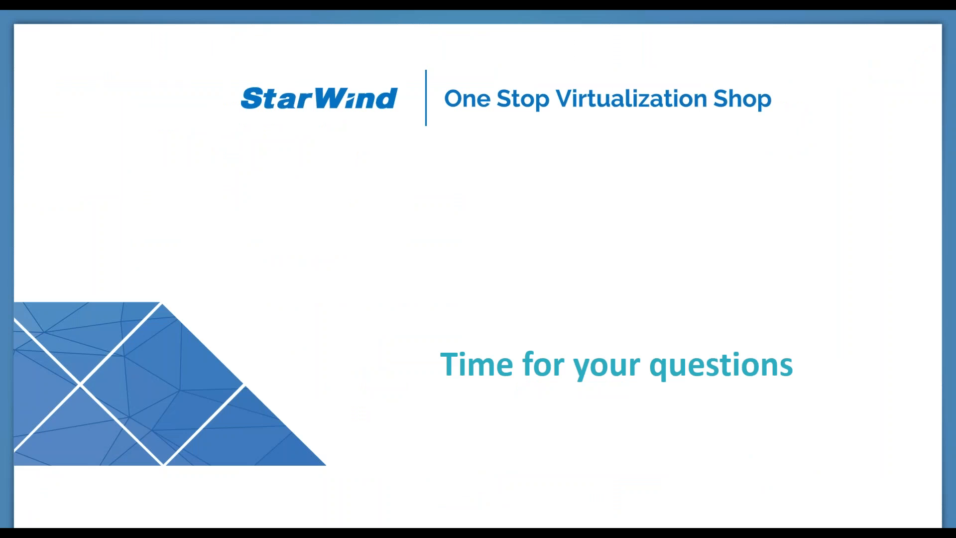
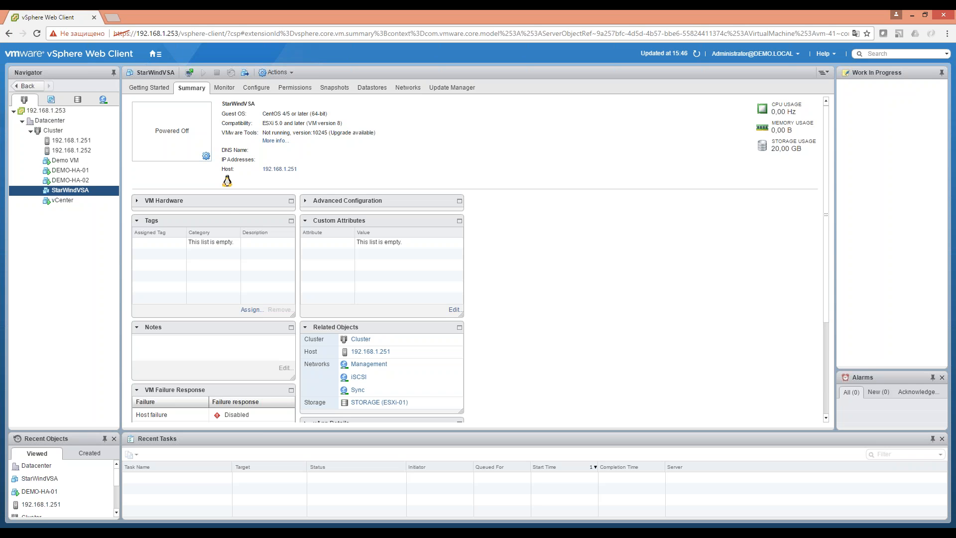
# Power on StarWindVSA and open its console in a new browser tab.
pyautogui.rightClick(83, 191)
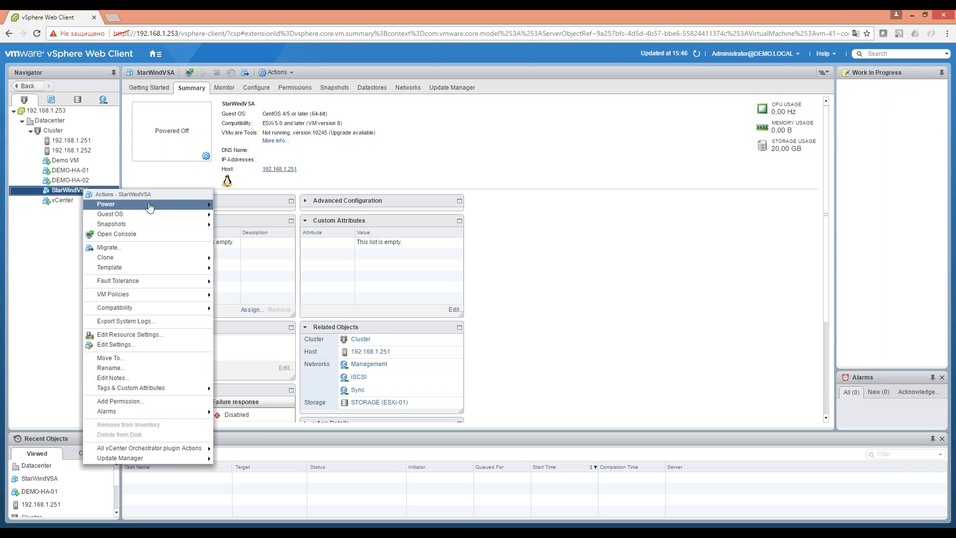
pyautogui.moveTo(149, 206)
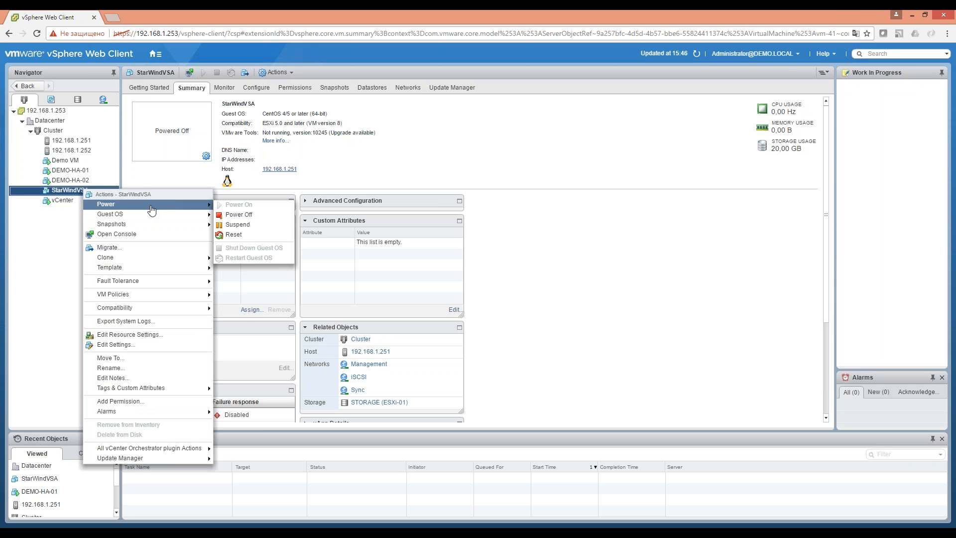
pyautogui.click(696, 54)
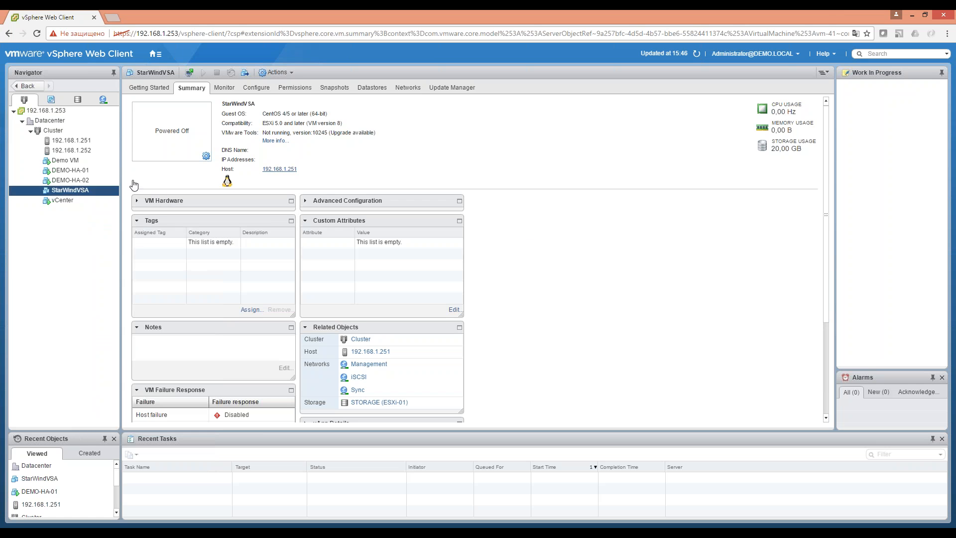
pyautogui.rightClick(74, 189)
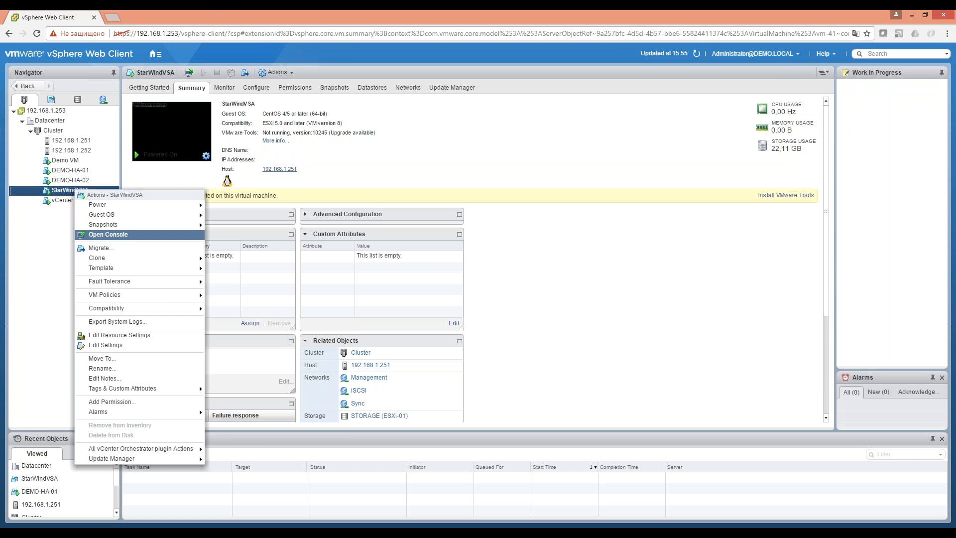
pyautogui.click(134, 234)
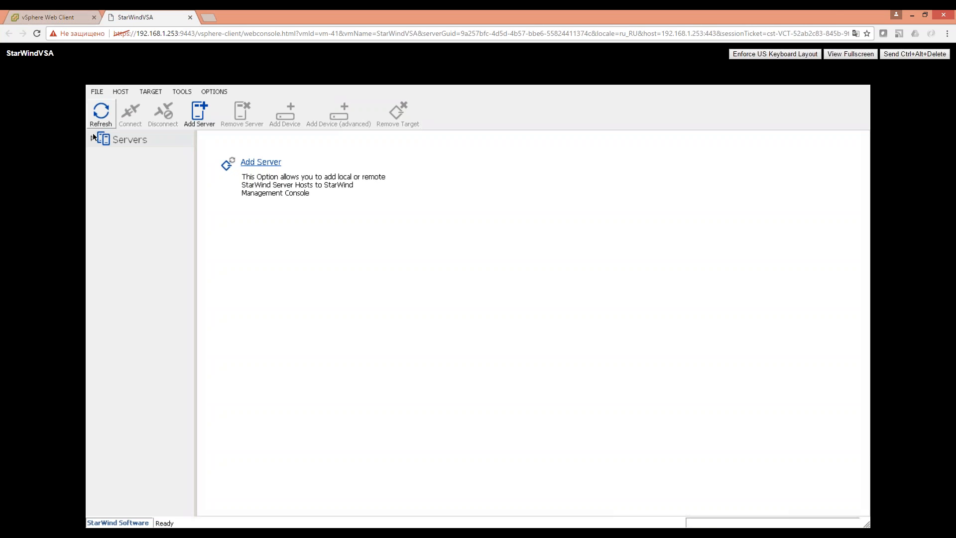
# Connect the console to STARWINDVSA, view its storage pool warning, then return to vSphere's StarWindVSA summary.
pyautogui.click(178, 162)
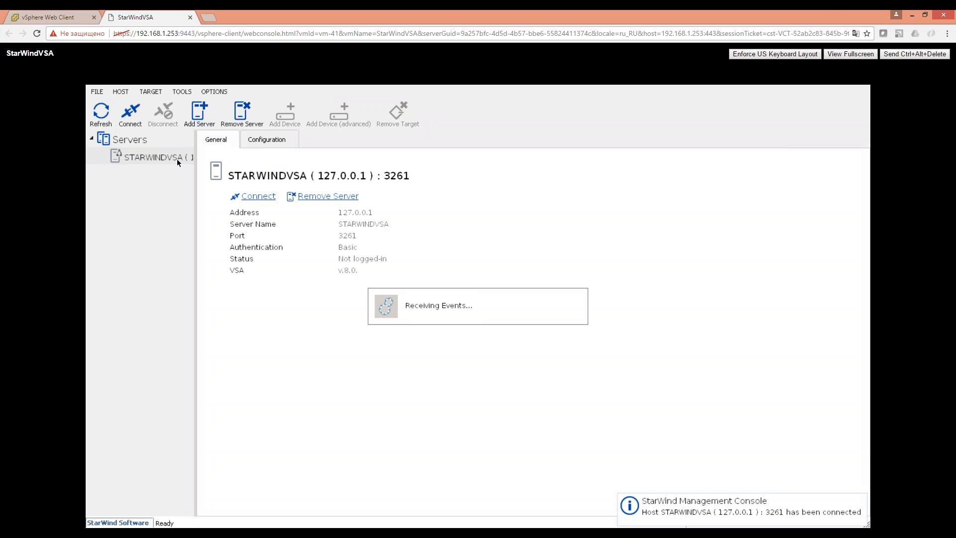
pyautogui.click(85, 15)
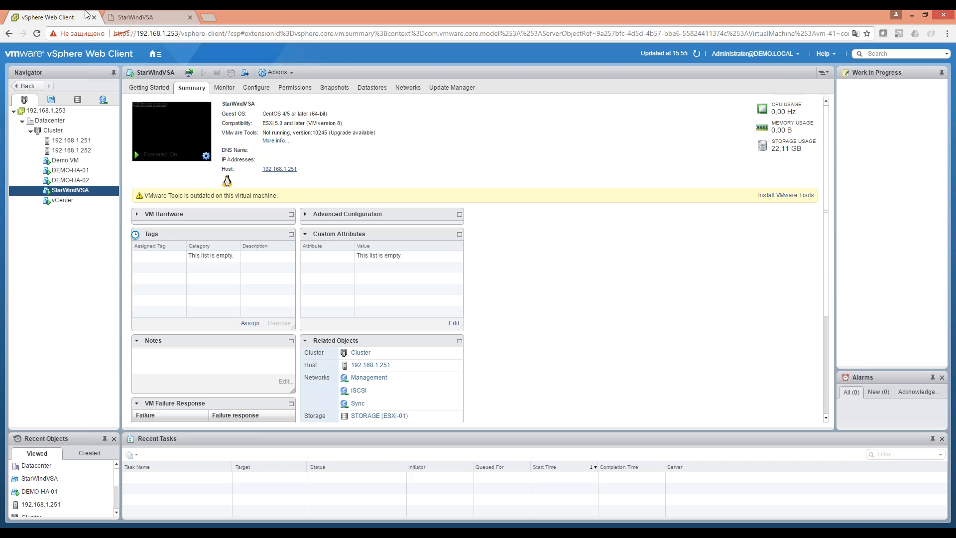
pyautogui.click(181, 14)
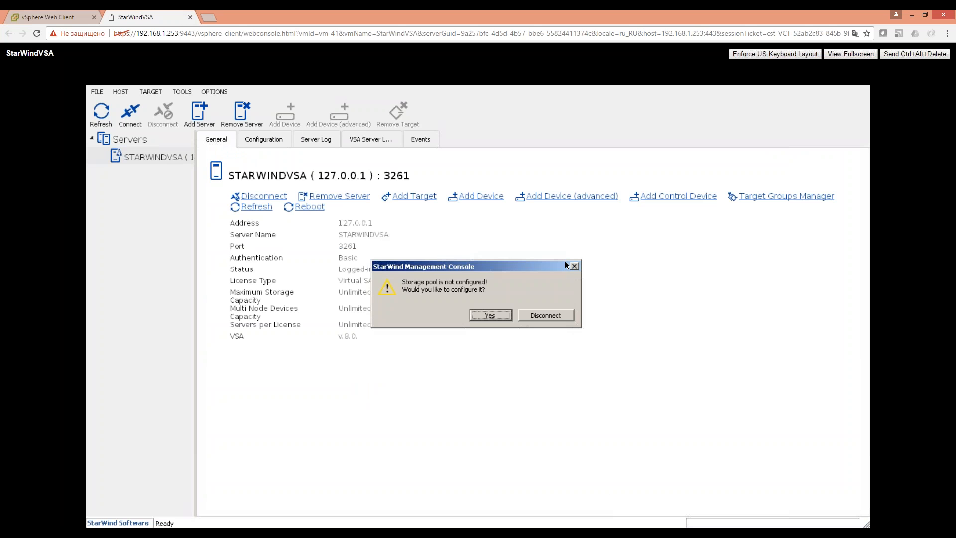
pyautogui.click(50, 16)
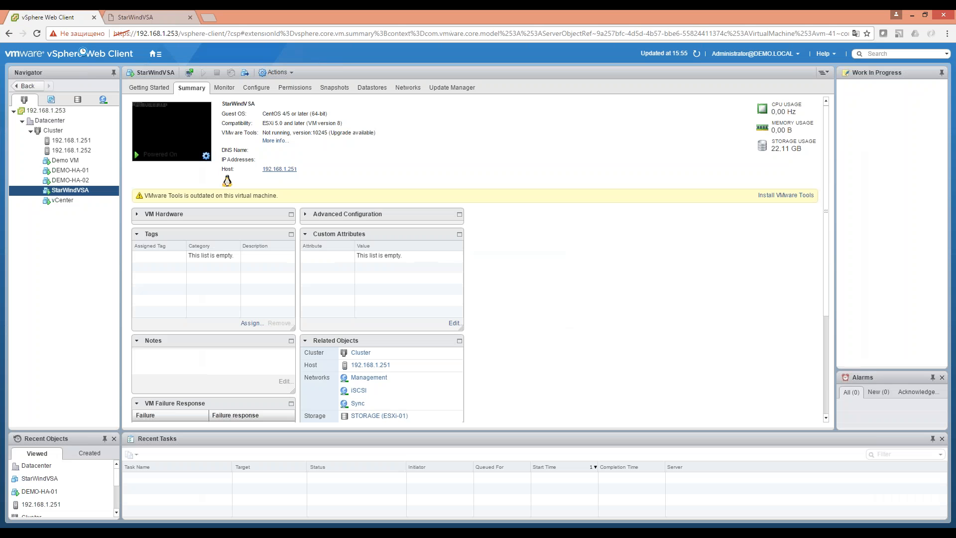
pyautogui.rightClick(102, 194)
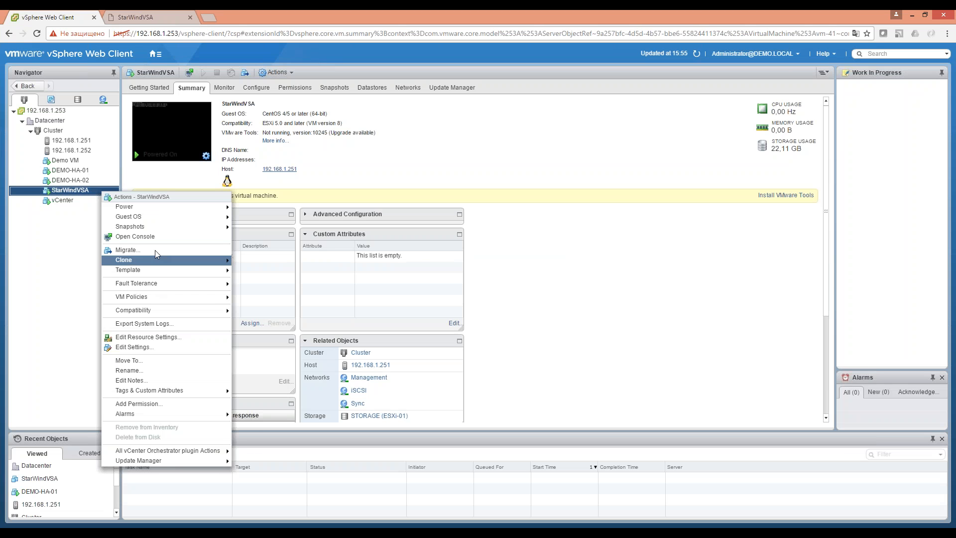
# Add a 16 GB hard disk to StarWindVSA with thick provision eager zeroed provisioning.
pyautogui.click(134, 348)
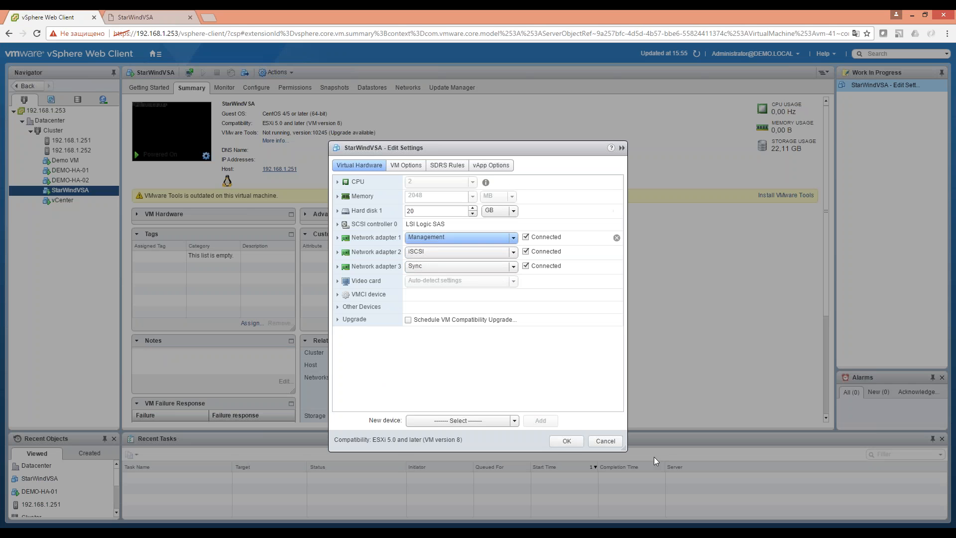
pyautogui.click(513, 421)
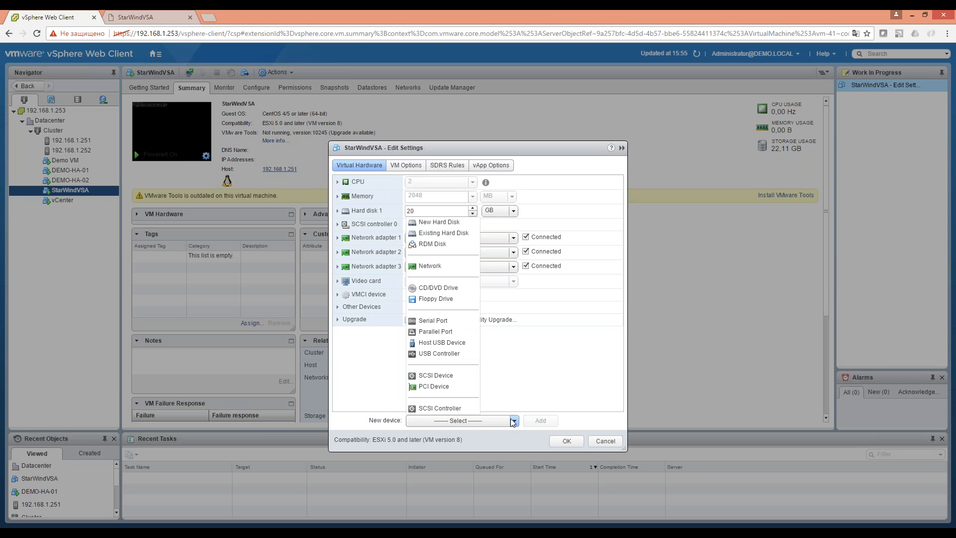
pyautogui.click(438, 222)
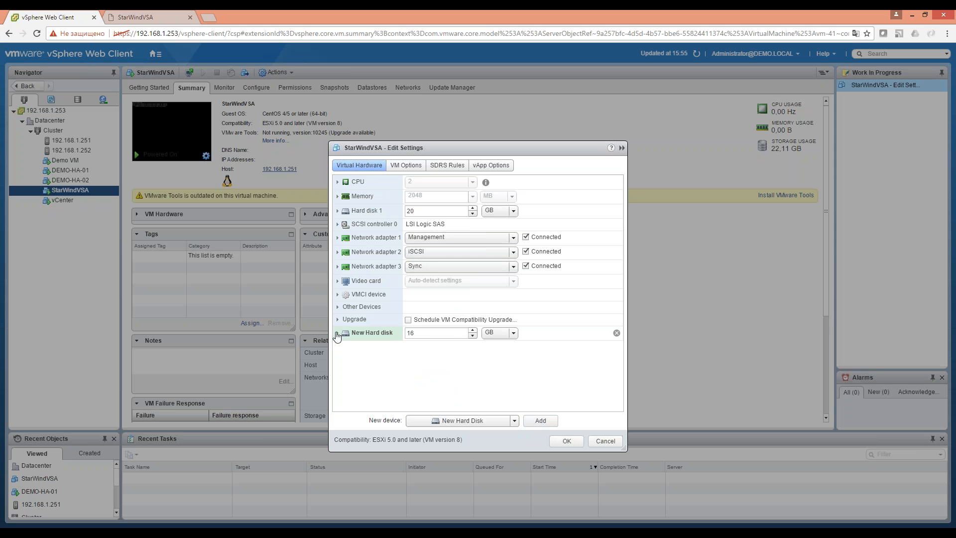
pyautogui.click(338, 333)
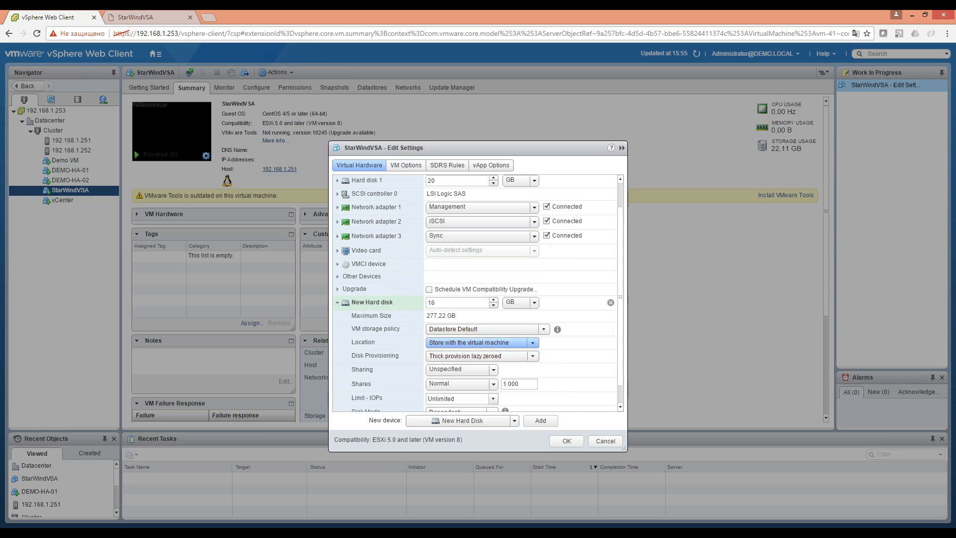
pyautogui.click(501, 335)
pyautogui.click(481, 357)
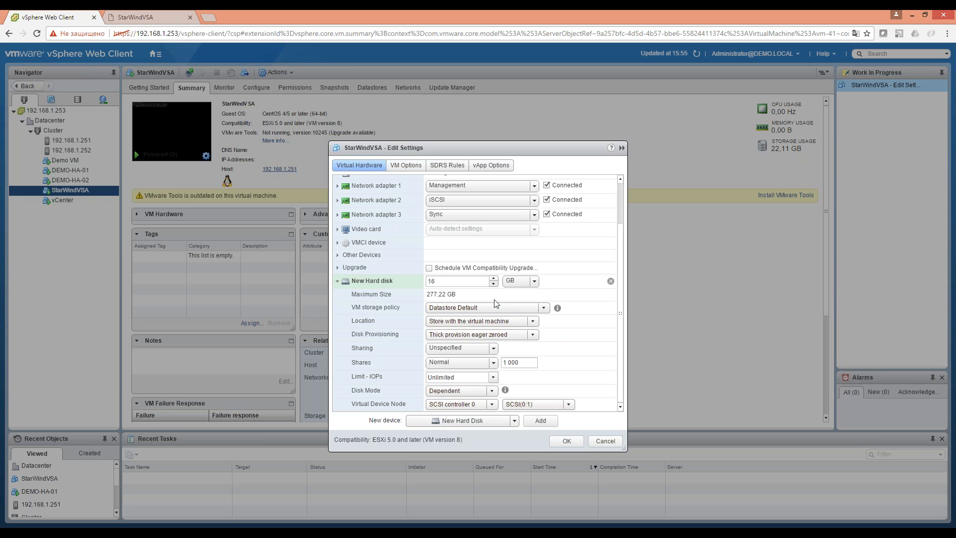
pyautogui.click(572, 441)
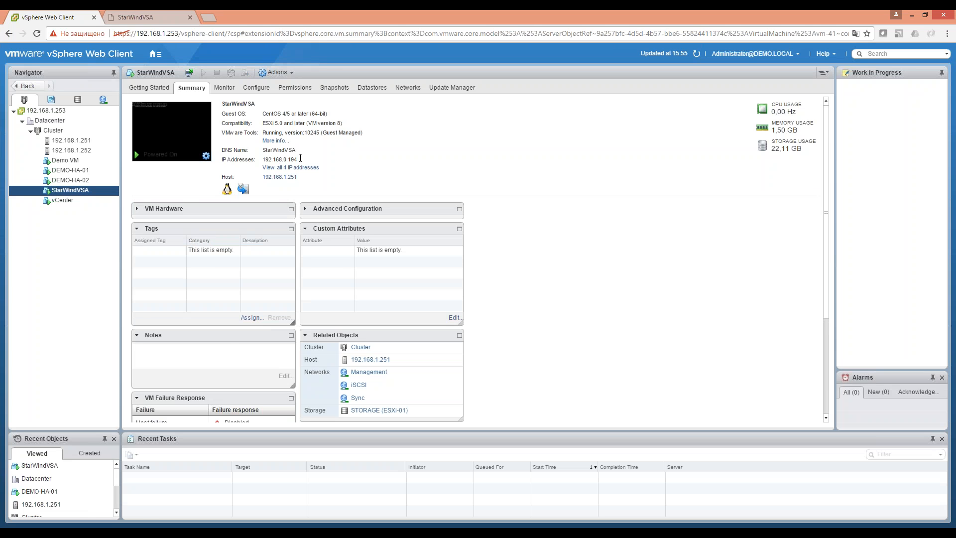
# Load the StarWind Web Console at 192.168.0.194 in a new browser tab.
pyautogui.click(133, 10)
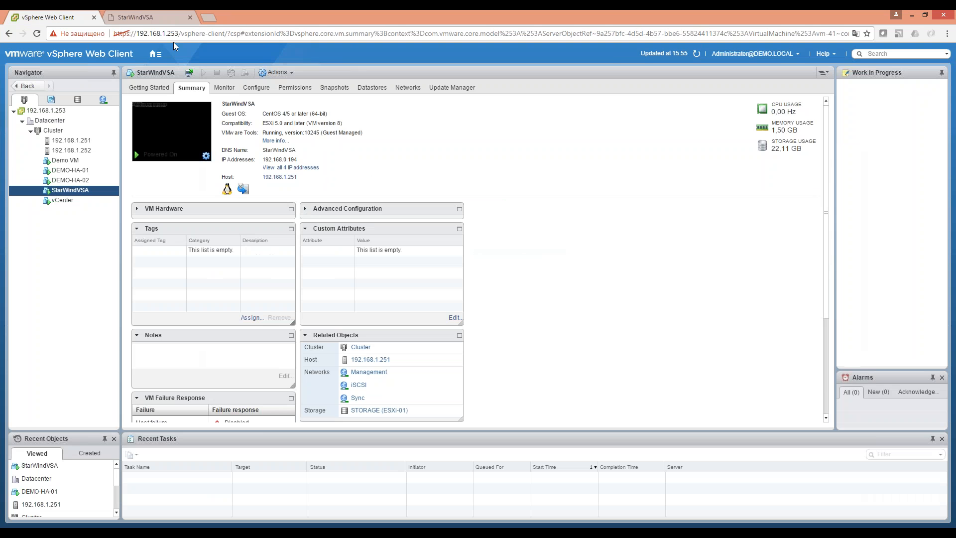
pyautogui.click(24, 11)
pyautogui.click(154, 17)
pyautogui.click(206, 19)
pyautogui.write('192')
pyautogui.press('Right')
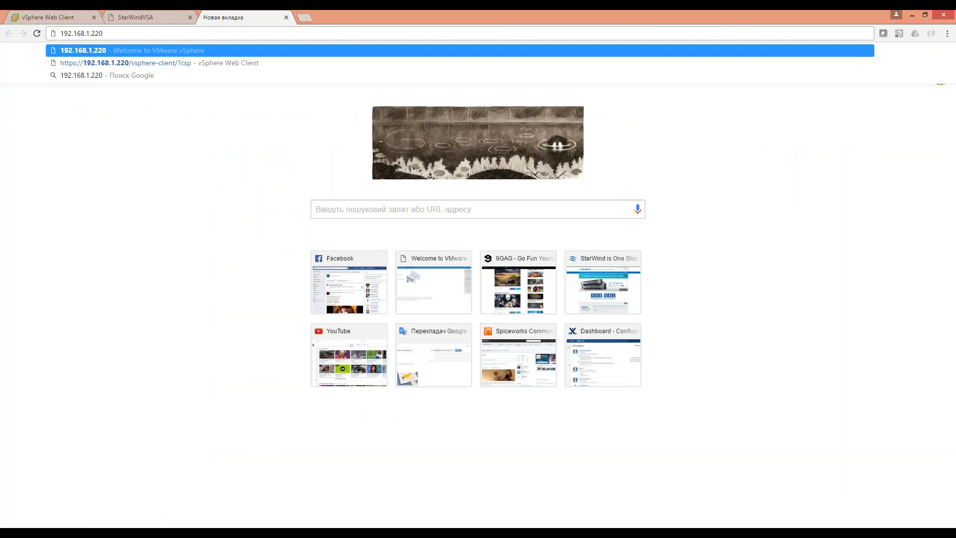
pyautogui.press('BackSpace')
pyautogui.press('BackSpace')
pyautogui.press('BackSpace')
pyautogui.press('BackSpace')
pyautogui.press('BackSpace')
pyautogui.write('0.194')
pyautogui.press('Return')
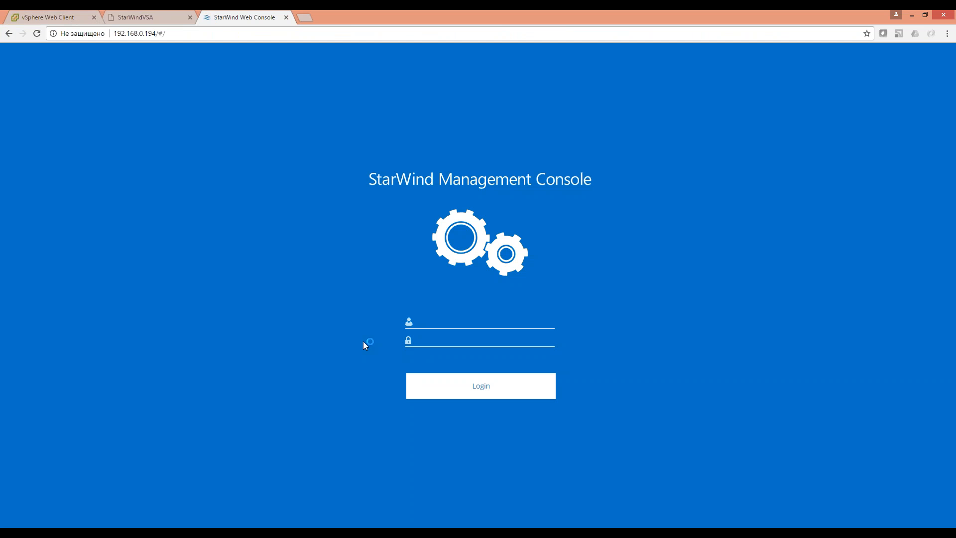
# Log in to the web console with the StarWind account credentials.
pyautogui.click(451, 319)
pyautogui.write('starwind')
pyautogui.press('Return')
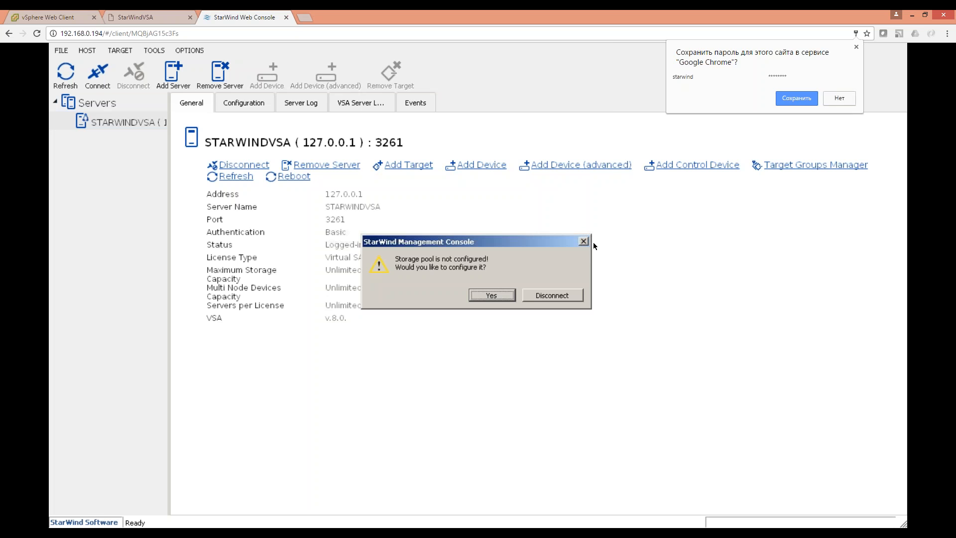
# Dismiss the prompts, check the still-empty VSA Storage list under Configuration, and return to vSphere.
pyautogui.click(583, 241)
pyautogui.click(238, 103)
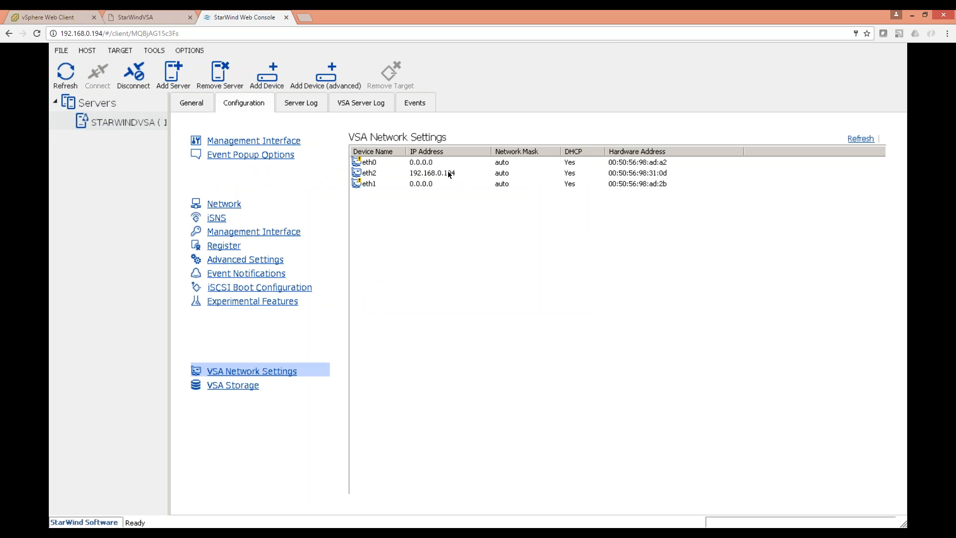
pyautogui.click(241, 388)
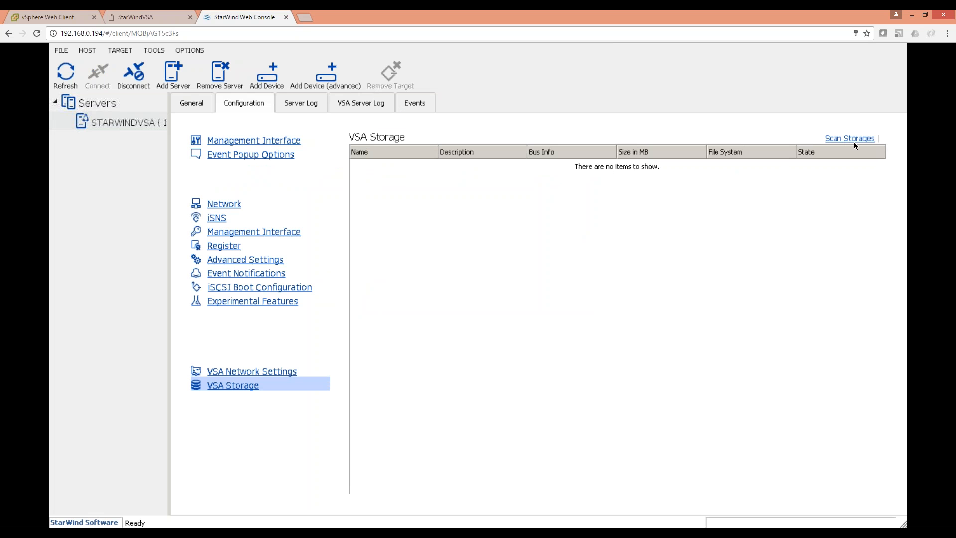
pyautogui.click(137, 17)
pyautogui.click(78, 11)
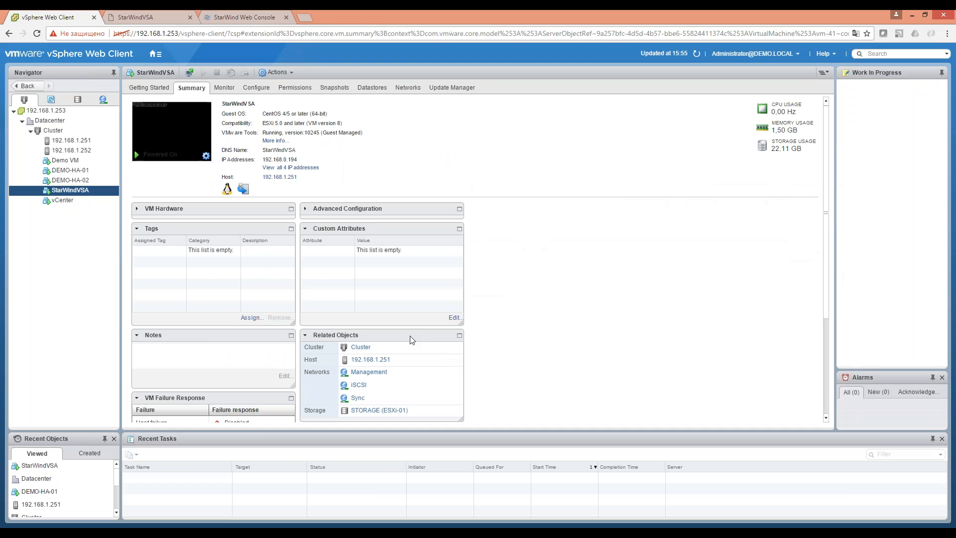
# Close the StarWindVSA console tab and open host 192.168.1.252 from the Navigator.
pyautogui.rightClick(68, 190)
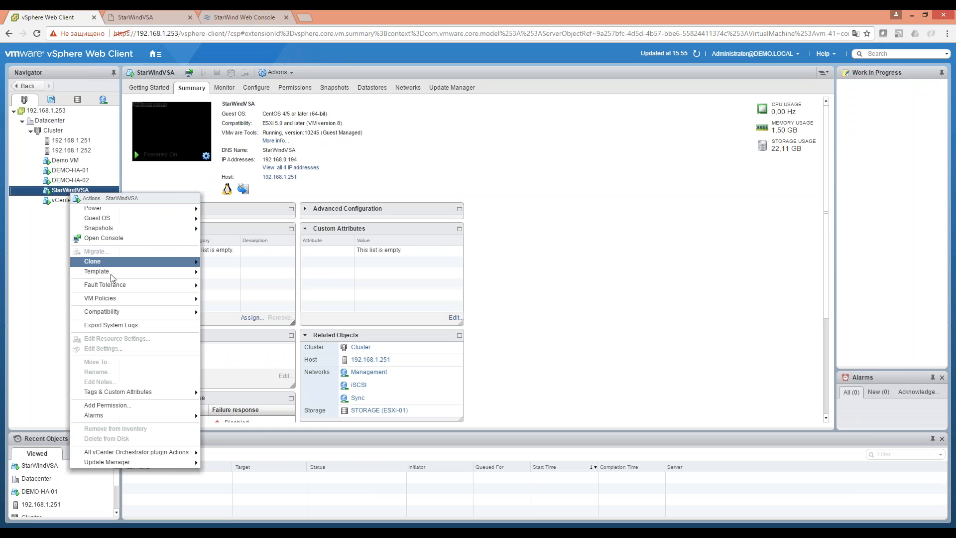
pyautogui.click(44, 263)
pyautogui.rightClick(68, 189)
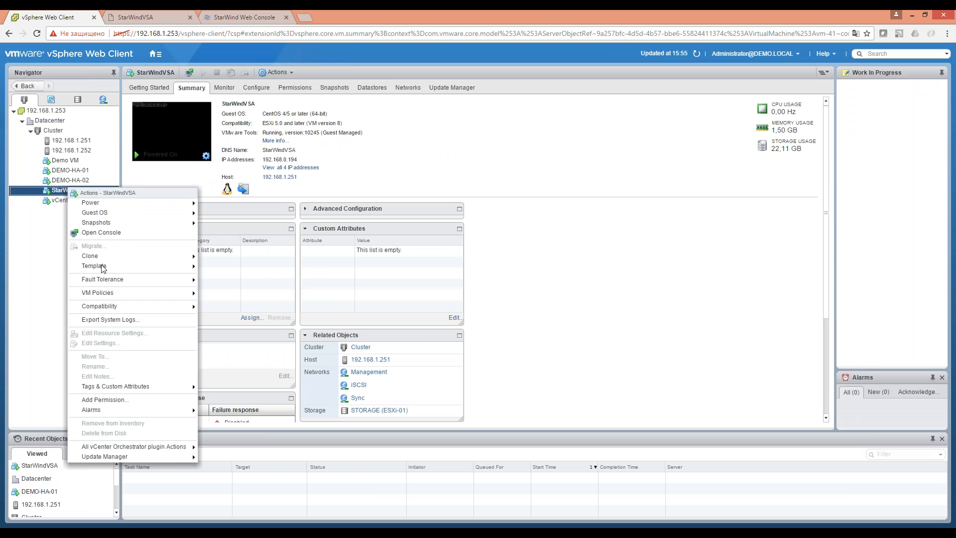
pyautogui.click(177, 15)
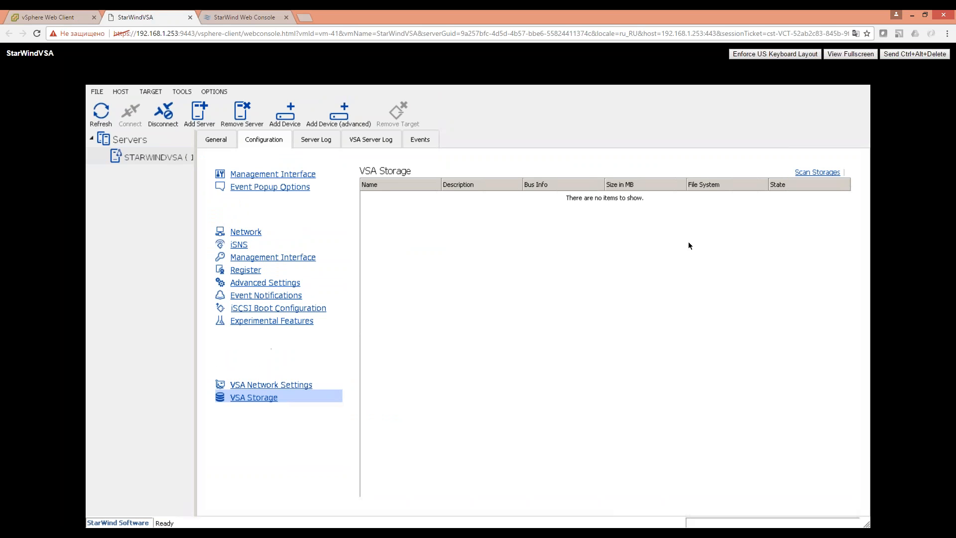
pyautogui.hotkey('ctrl', 'Tab')
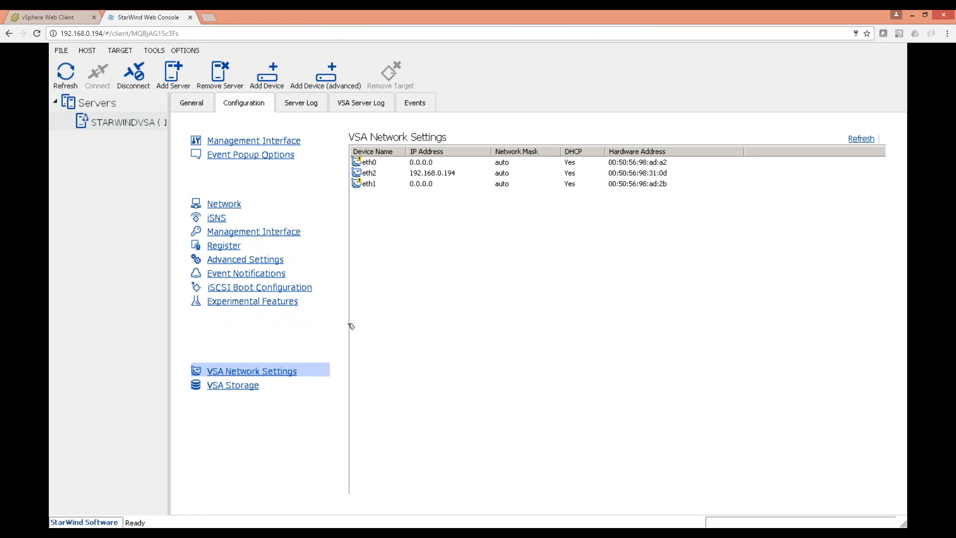
pyautogui.click(368, 183)
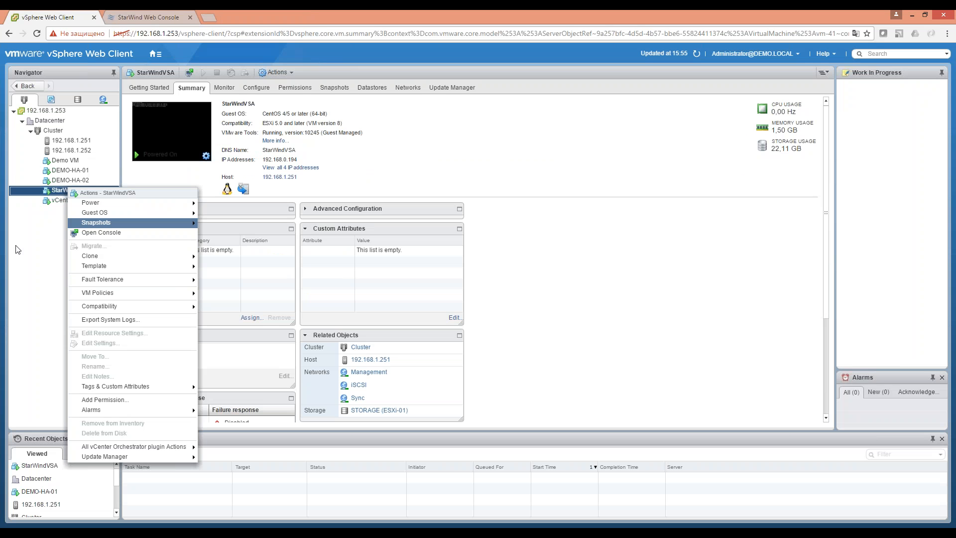
pyautogui.click(36, 274)
pyautogui.click(73, 150)
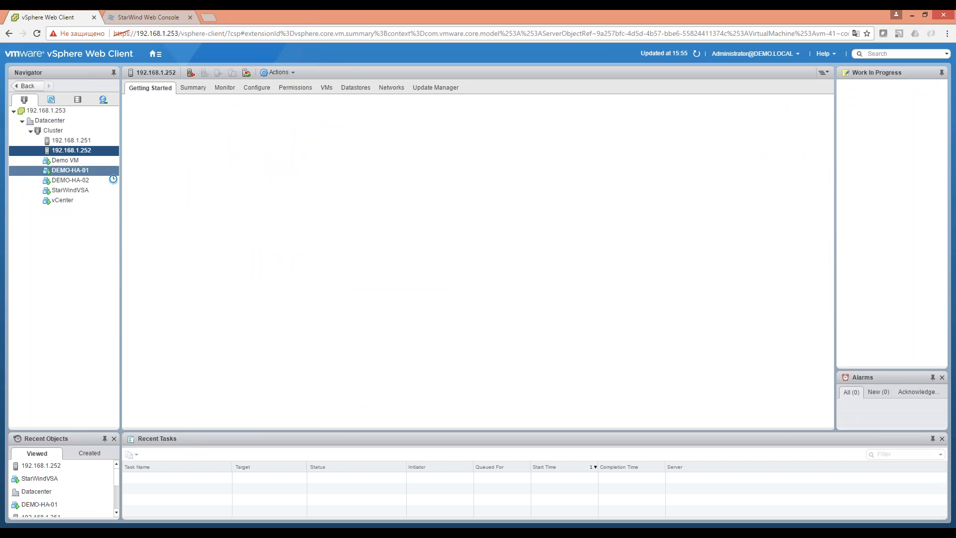
# Browse host 192.168.1.252's datastores, configuration and storage devices, back to Storage Adapters.
pyautogui.click(369, 91)
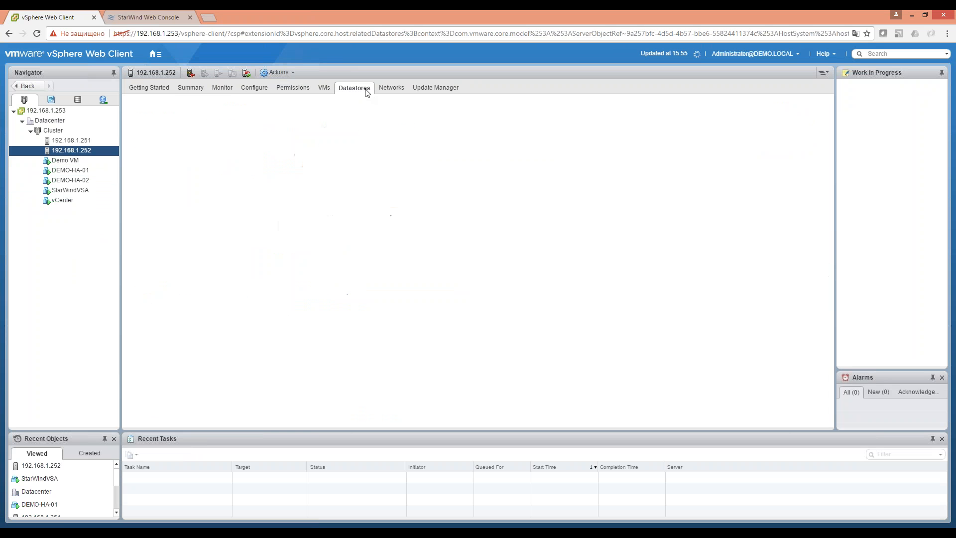
pyautogui.click(247, 90)
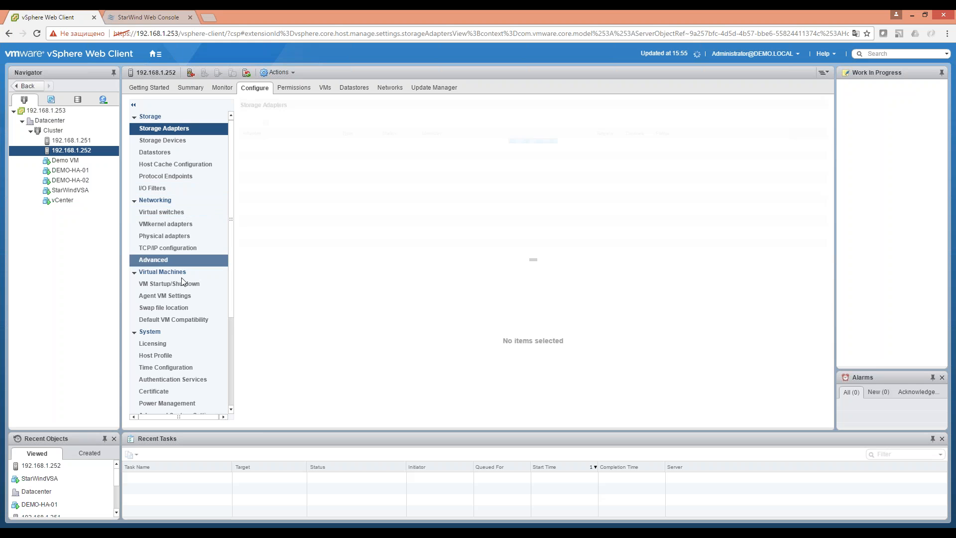
pyautogui.scroll(-4, 189, 309)
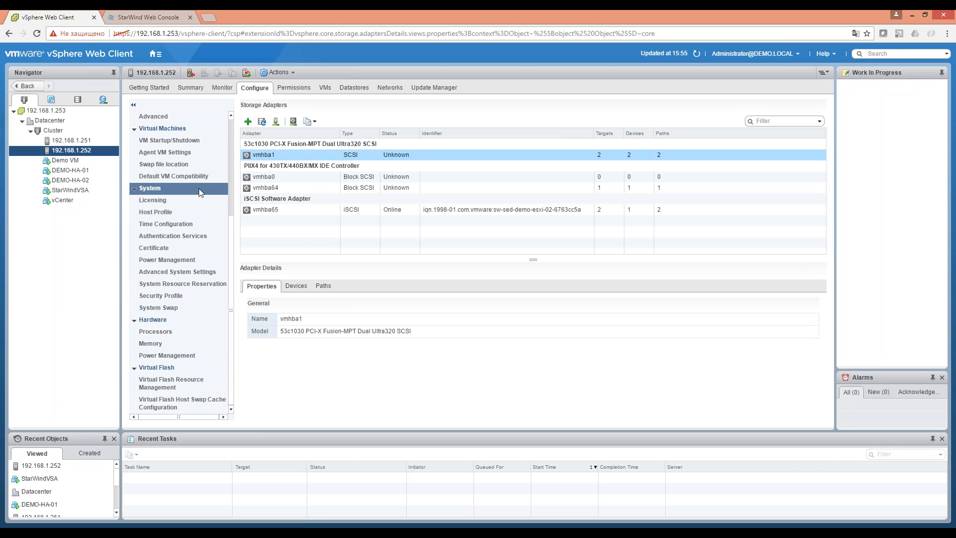
pyautogui.scroll(3, 199, 226)
pyautogui.scroll(3, 200, 226)
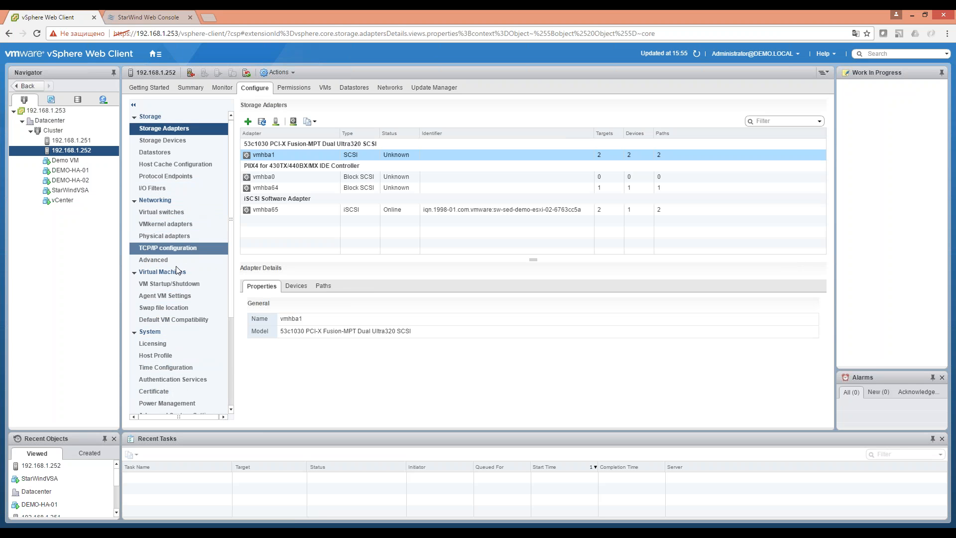
pyautogui.click(180, 145)
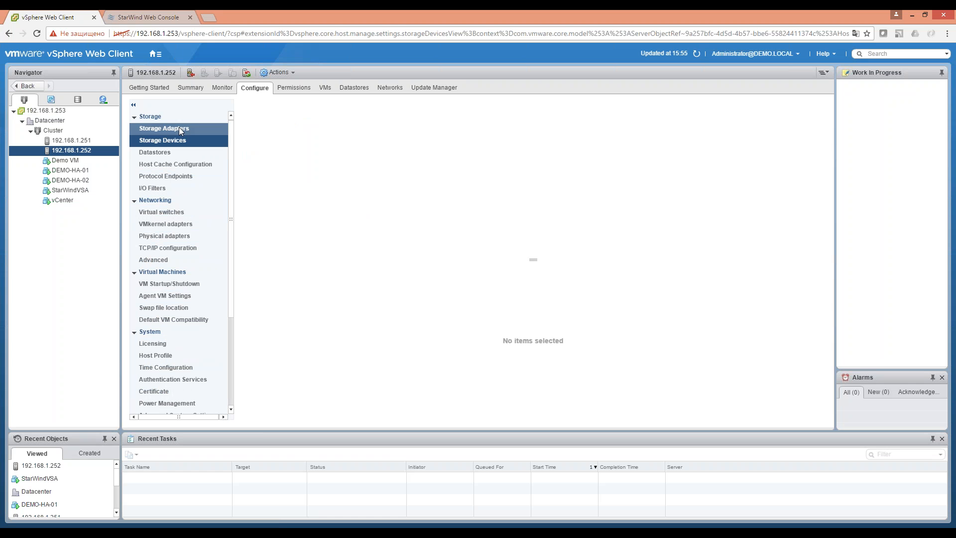
pyautogui.click(163, 127)
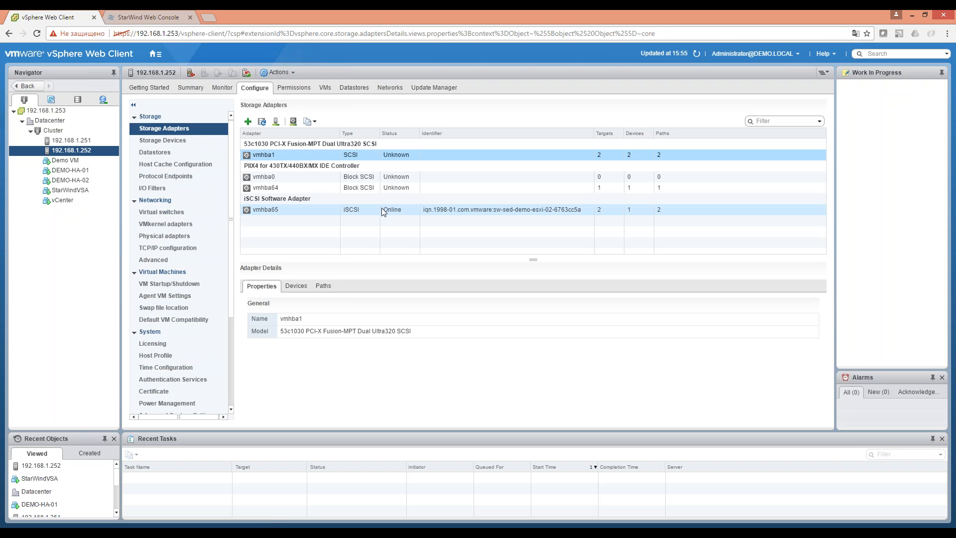
# Check vmhba65's paths and its discovery targets 10.255.255.241:3260 and 10.255.255.242:3260.
pyautogui.click(382, 208)
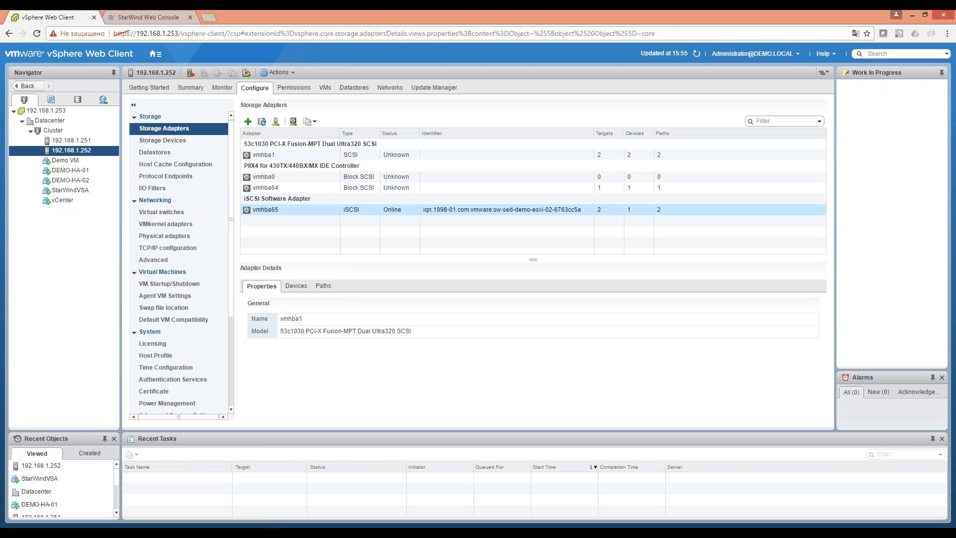
pyautogui.click(324, 286)
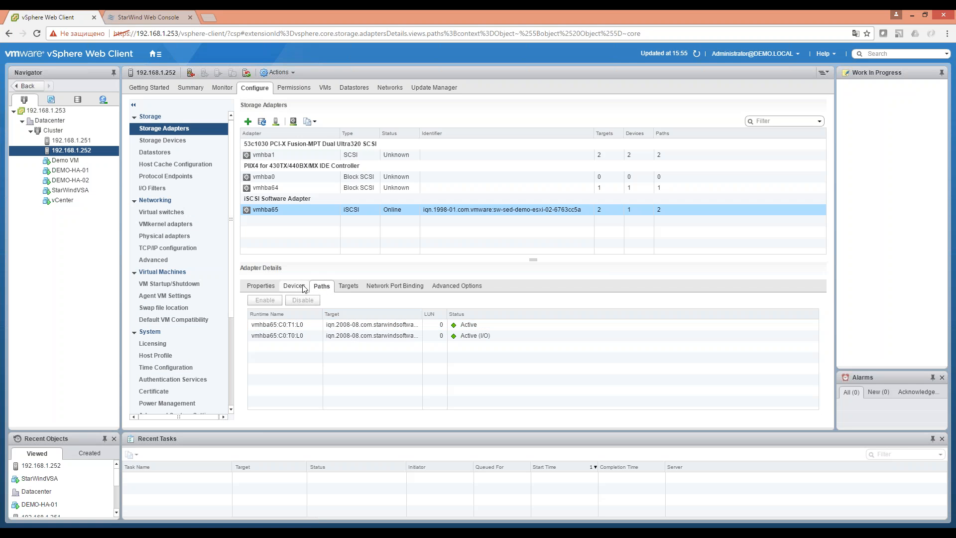
pyautogui.click(348, 287)
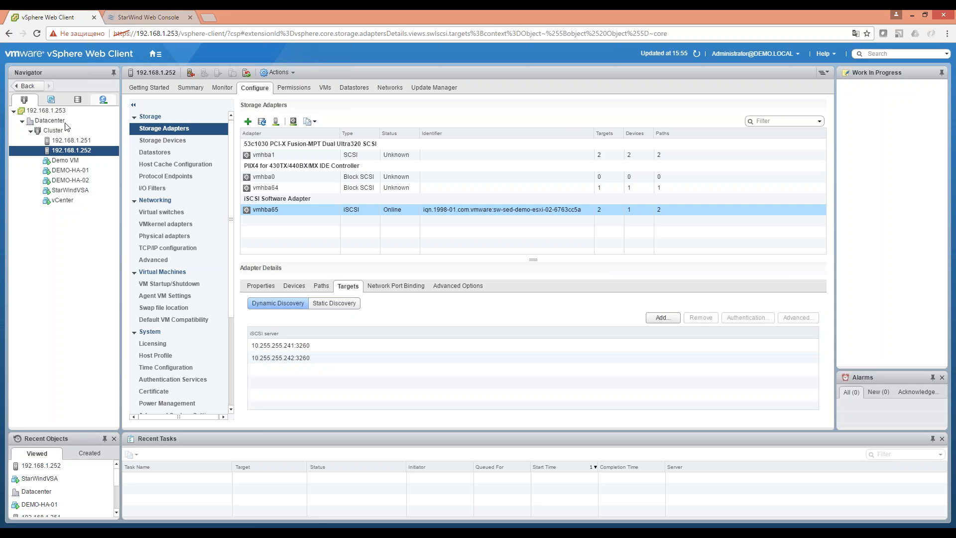
pyautogui.click(152, 18)
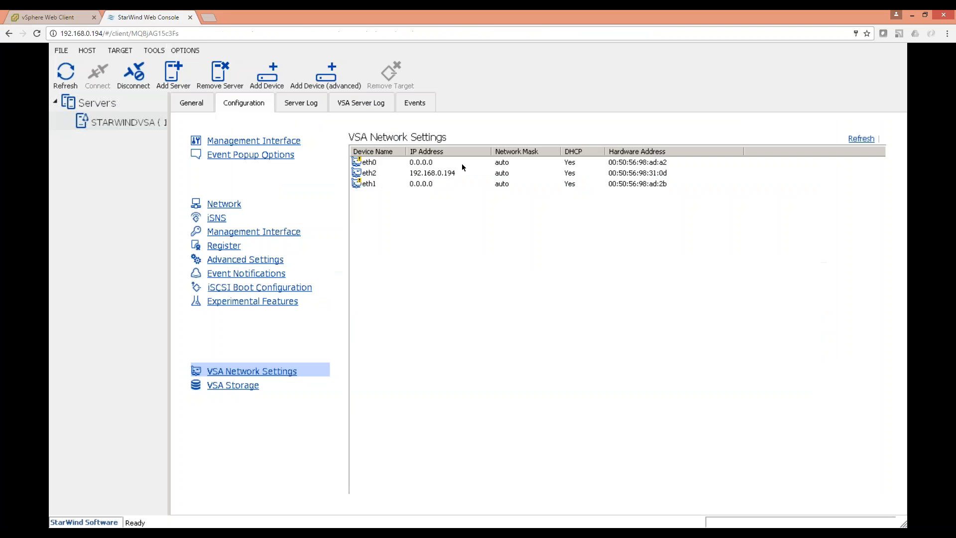
pyautogui.click(48, 17)
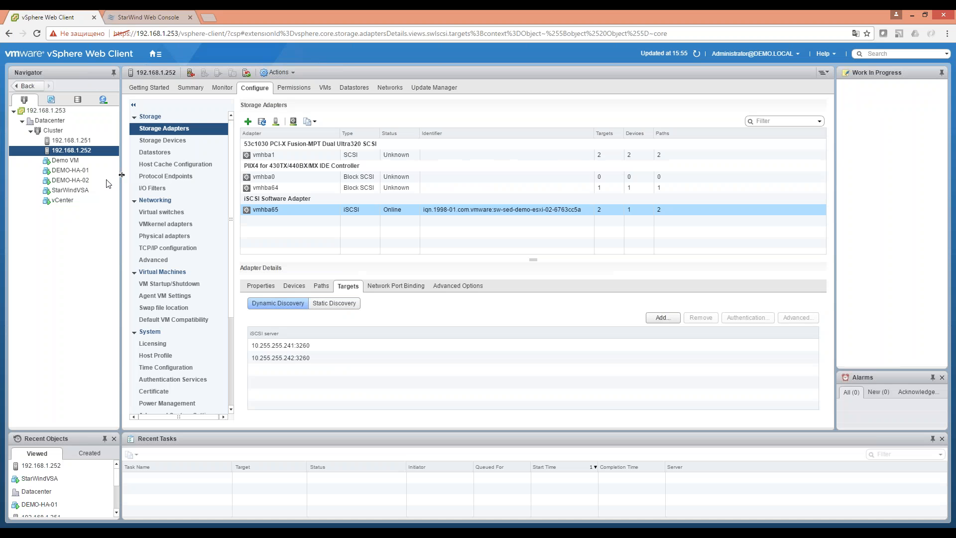
pyautogui.rightClick(89, 195)
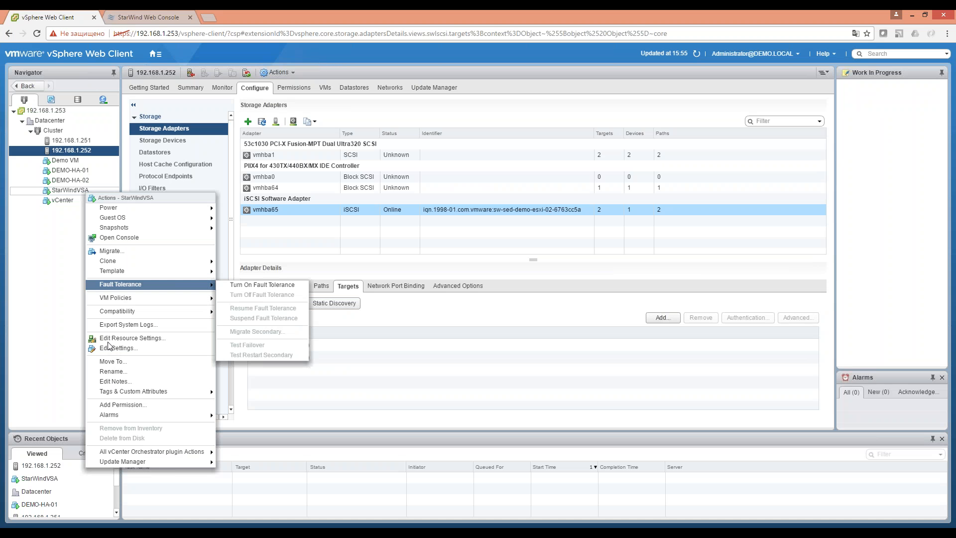
# Read Network adapter 2's MAC in StarWindVSA's settings, cancel, and return to StarWind Web Console.
pyautogui.click(107, 352)
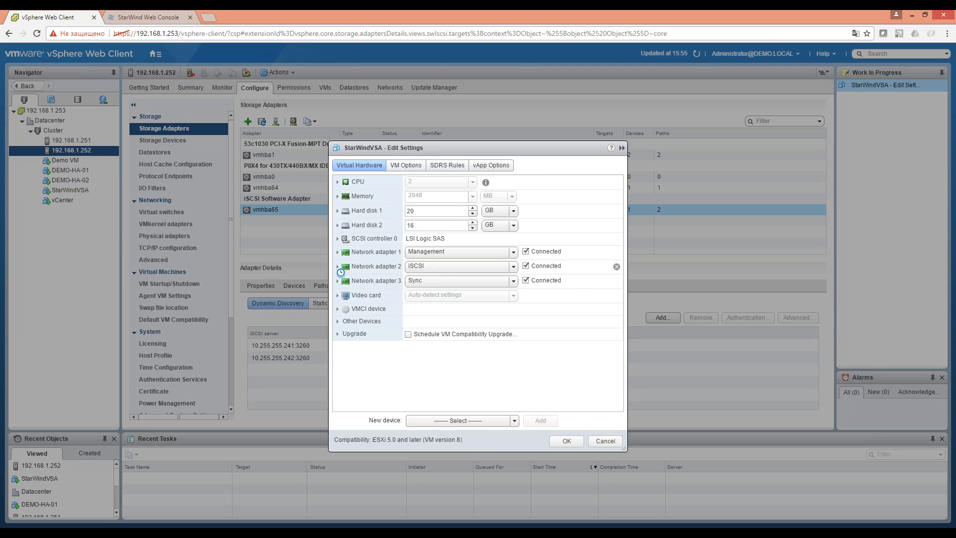
pyautogui.click(338, 267)
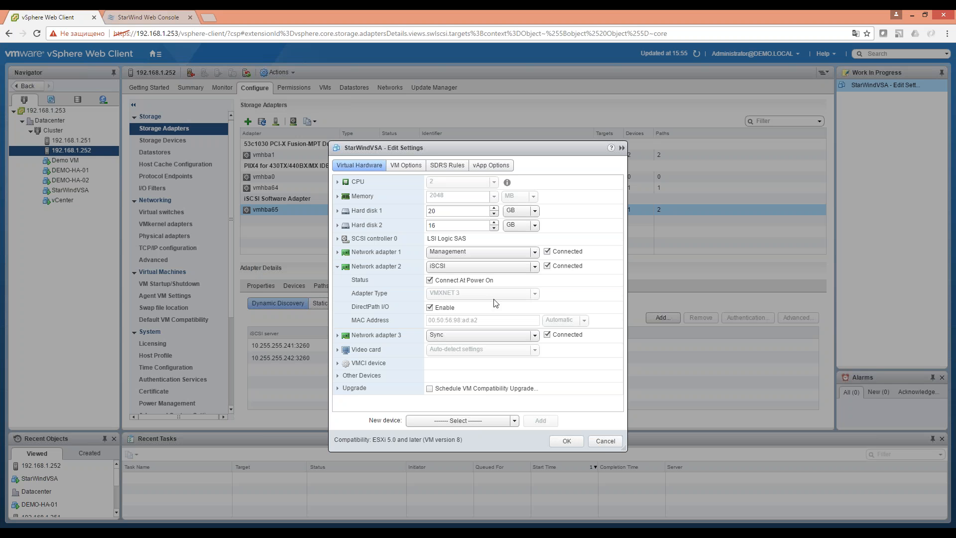
pyautogui.click(605, 440)
pyautogui.click(138, 17)
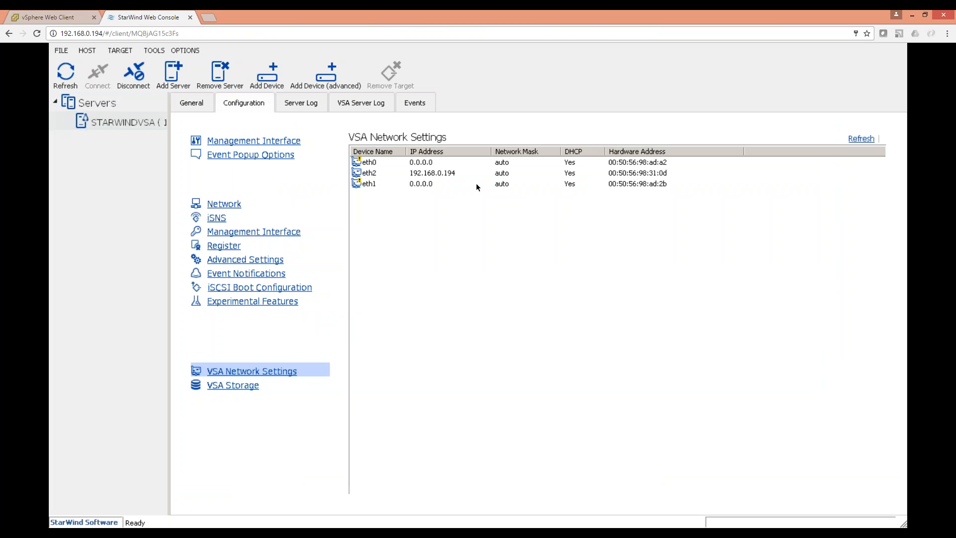
# Set eth0 in VSA Network Settings to DHCP off, IP 10.255.255.243, mask 255.255.255.0, MTU 9000.
pyautogui.doubleClick(661, 162)
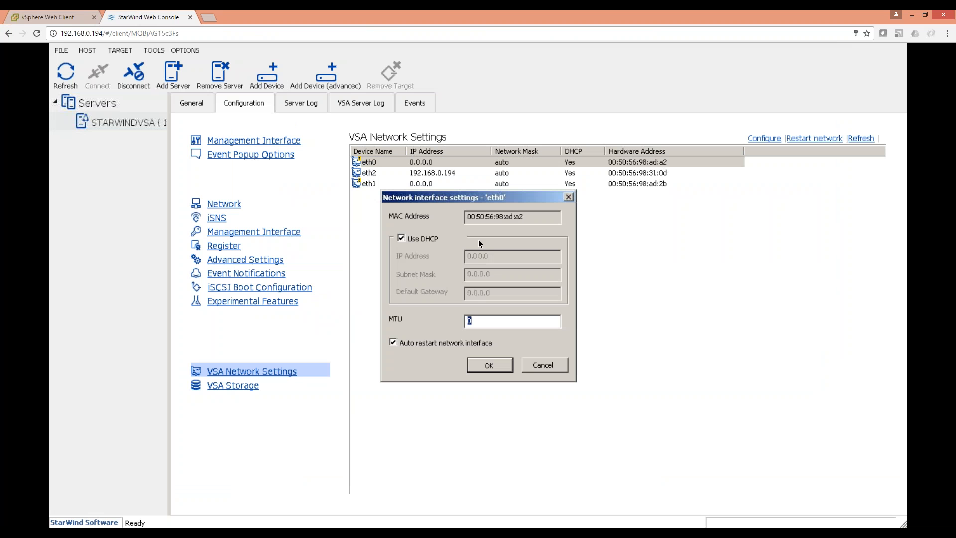
pyautogui.click(435, 239)
pyautogui.doubleClick(476, 255)
pyautogui.write('10.')
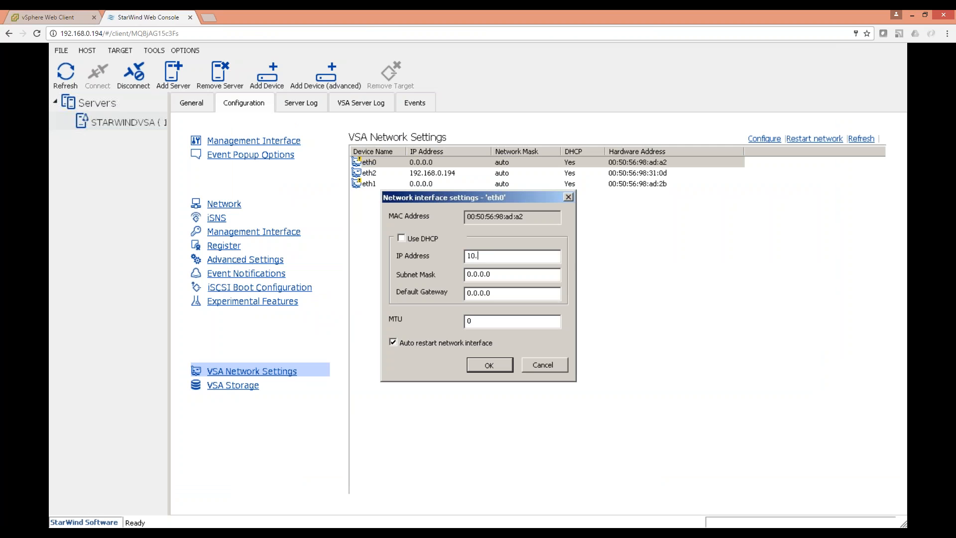
pyautogui.write('255.255.243')
pyautogui.press('Tab')
pyautogui.write('255.255.255.0')
pyautogui.press('Tab')
pyautogui.press('Tab')
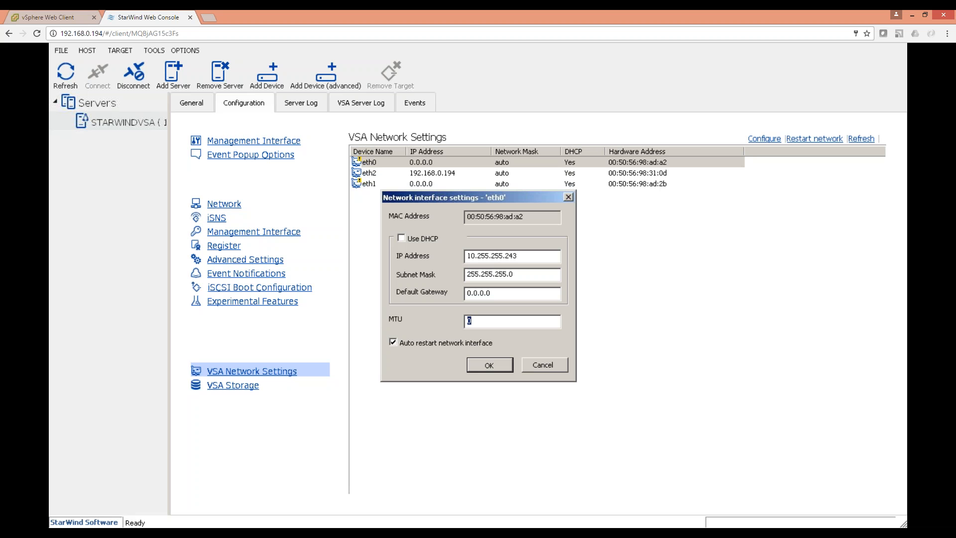
pyautogui.write('9000')
pyautogui.click(485, 370)
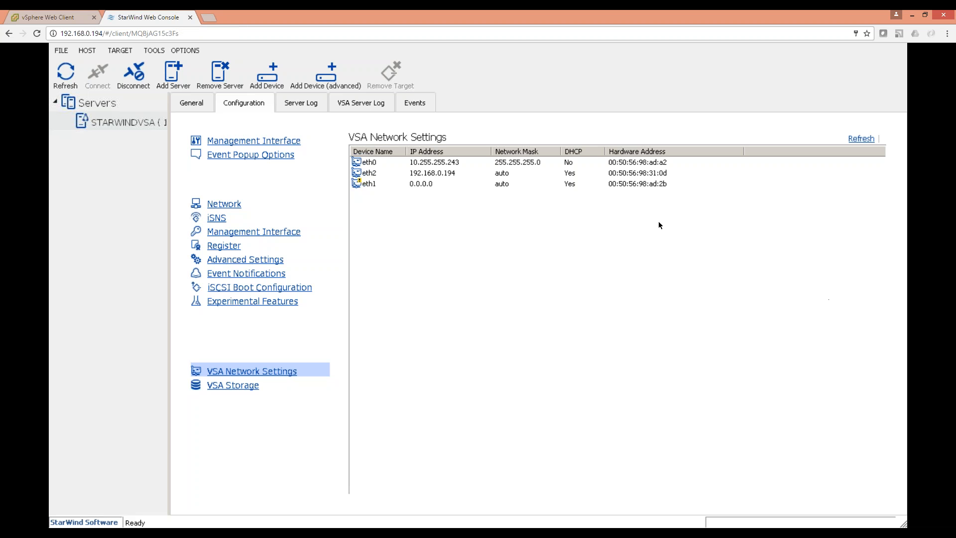
# Confirm the 16384 MB /dev/sdb disk in VSA Storage, then bring up StarWindVSA's actions in vSphere.
pyautogui.click(50, 15)
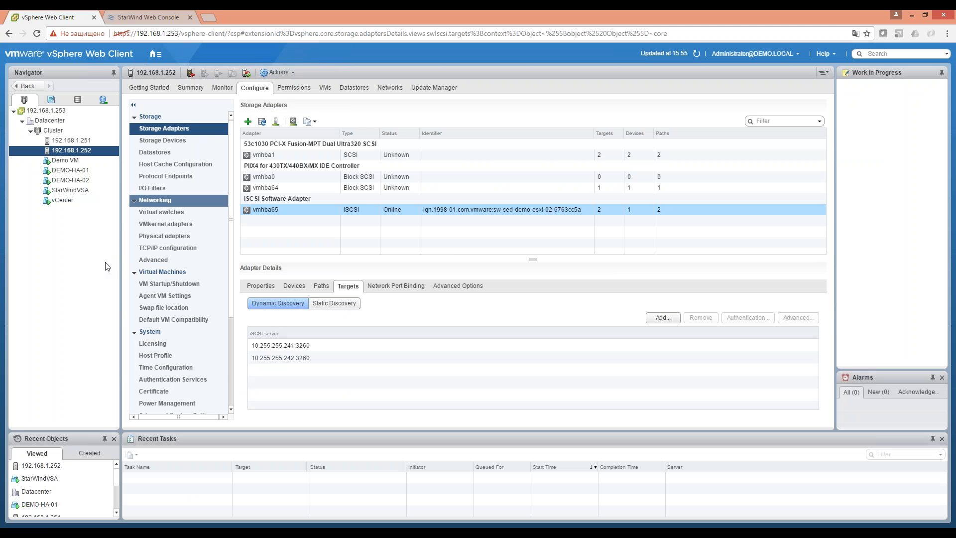
pyautogui.click(138, 15)
pyautogui.click(232, 385)
pyautogui.click(65, 190)
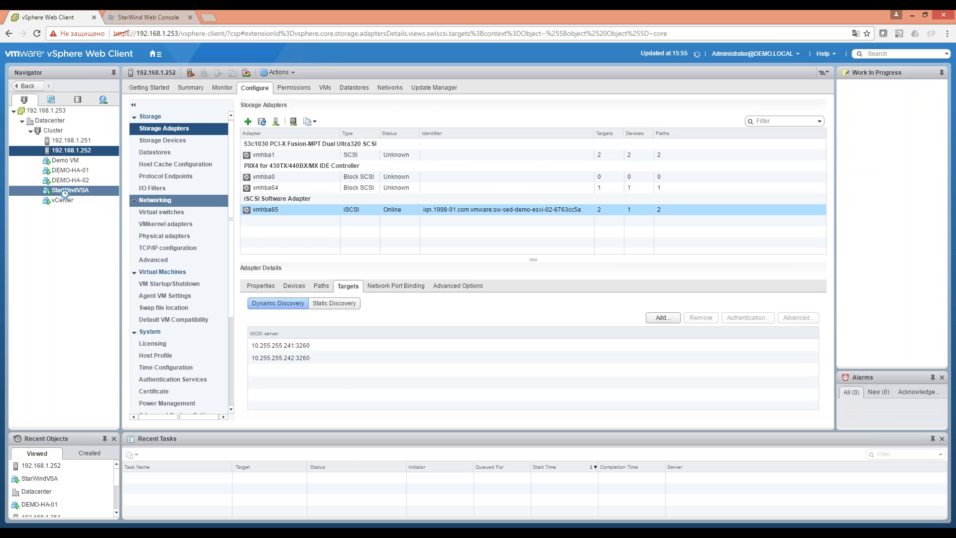
pyautogui.rightClick(65, 193)
# Create a 15997 MB ext4 volume /dev/sdb1 on /dev/sdb and view the STARWINDVSA summary.
pyautogui.click(141, 17)
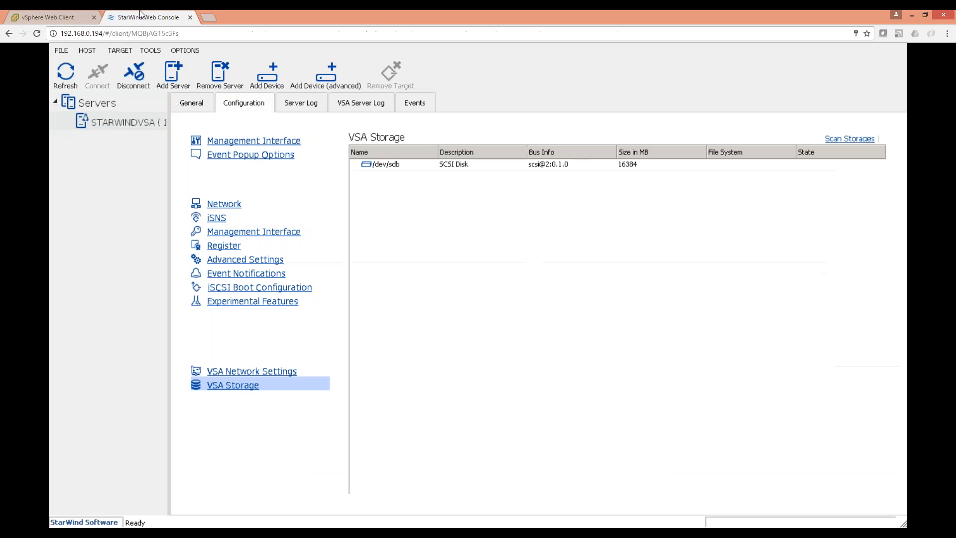
pyautogui.click(436, 165)
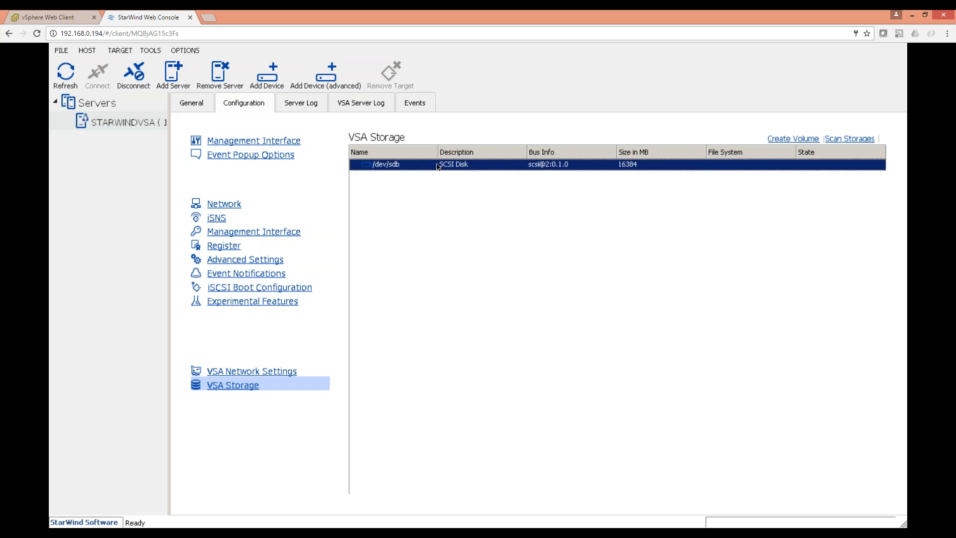
pyautogui.click(790, 139)
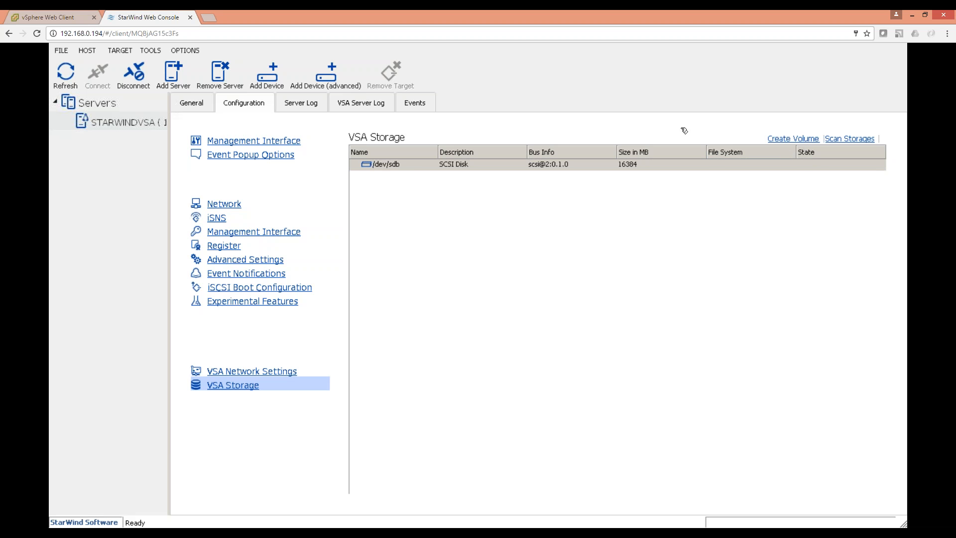
pyautogui.click(528, 176)
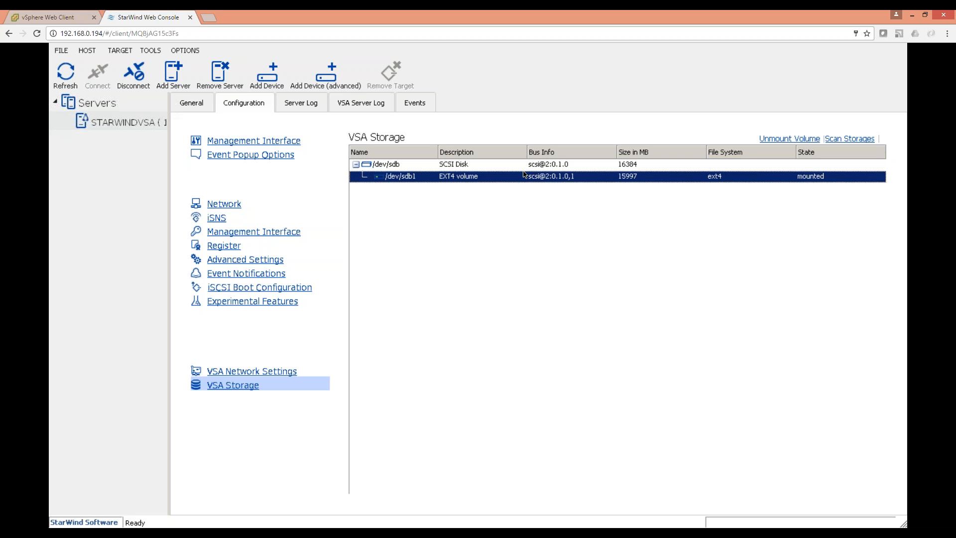
pyautogui.click(165, 123)
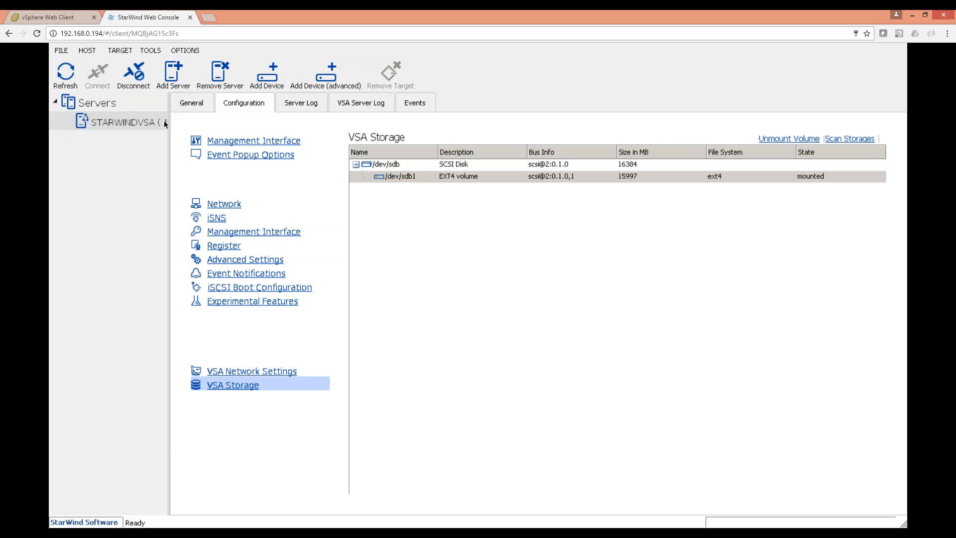
pyautogui.click(204, 106)
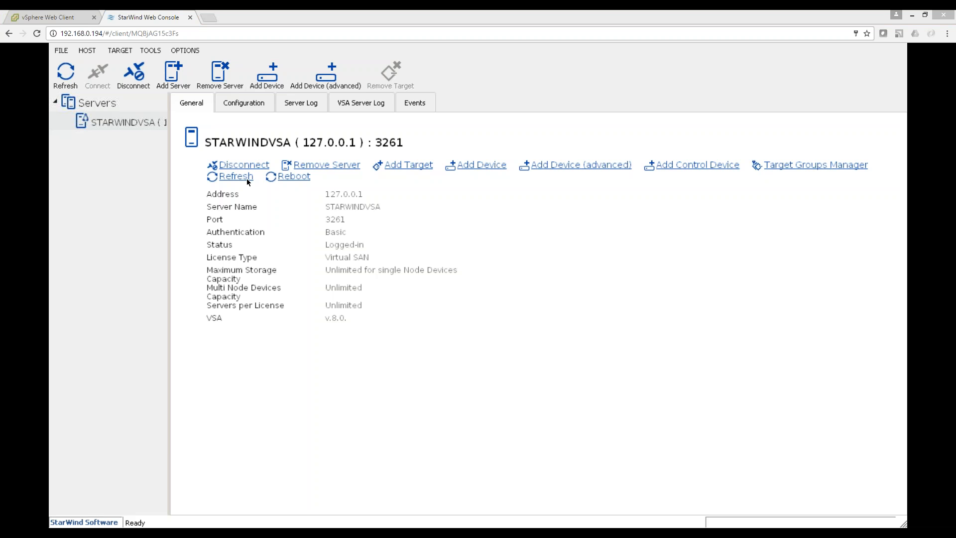
# Add a 1 GB virtual disk imagefile1, cache N/A, under new target Storage1.
pyautogui.click(319, 79)
pyautogui.click(554, 387)
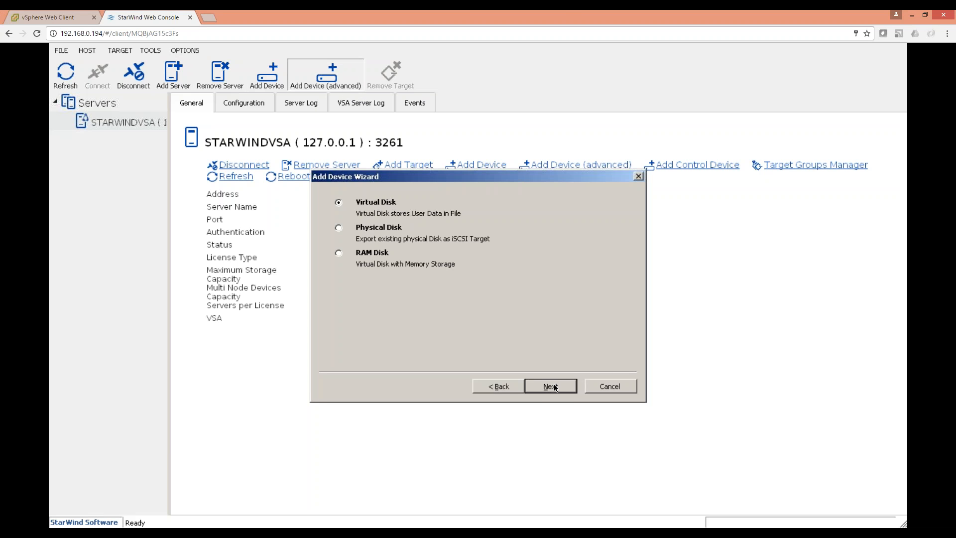
pyautogui.click(550, 390)
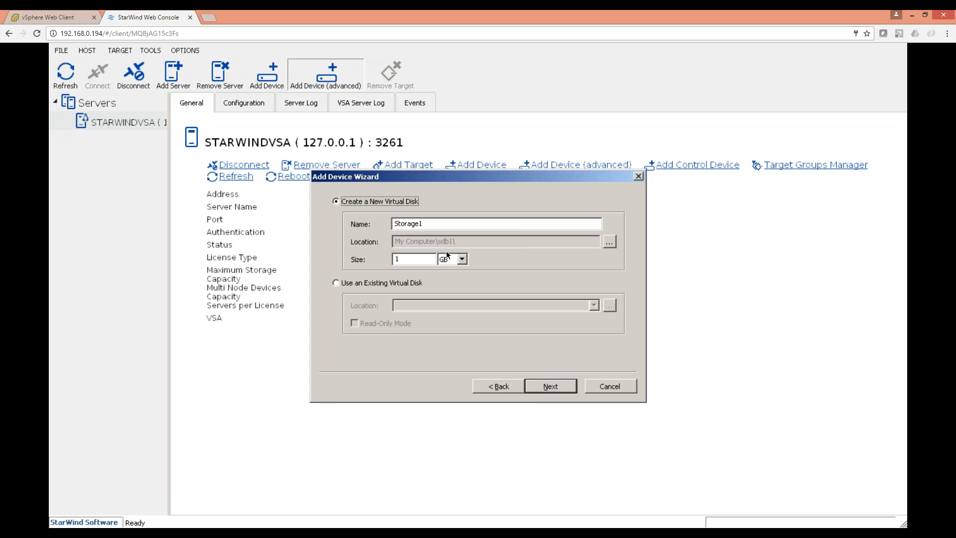
pyautogui.click(561, 388)
pyautogui.click(560, 388)
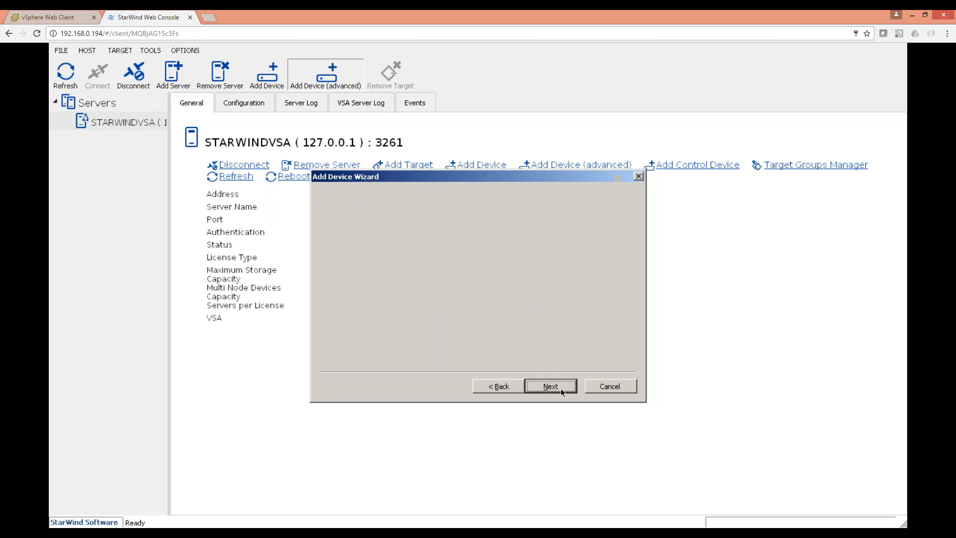
pyautogui.click(396, 283)
pyautogui.click(553, 388)
pyautogui.click(552, 387)
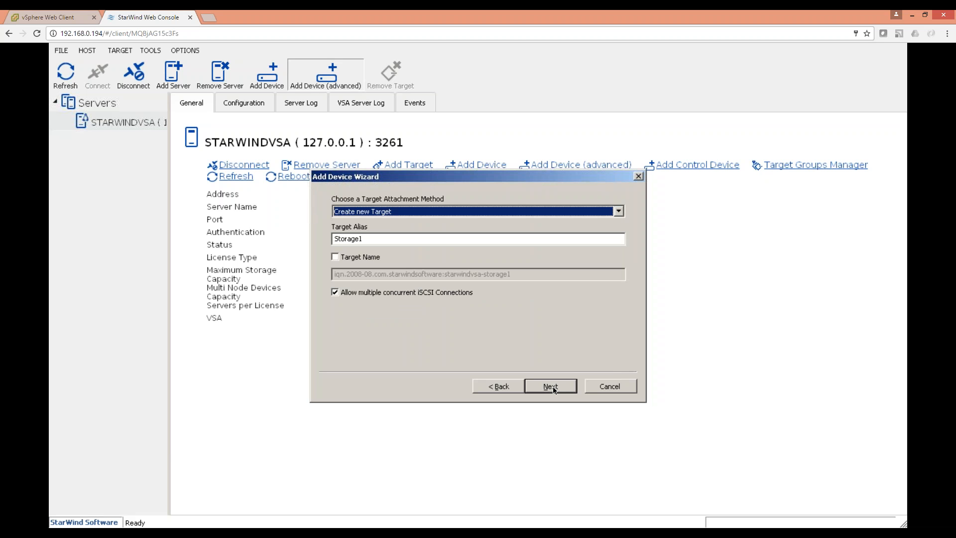
pyautogui.click(553, 387)
pyautogui.click(553, 386)
pyautogui.click(552, 386)
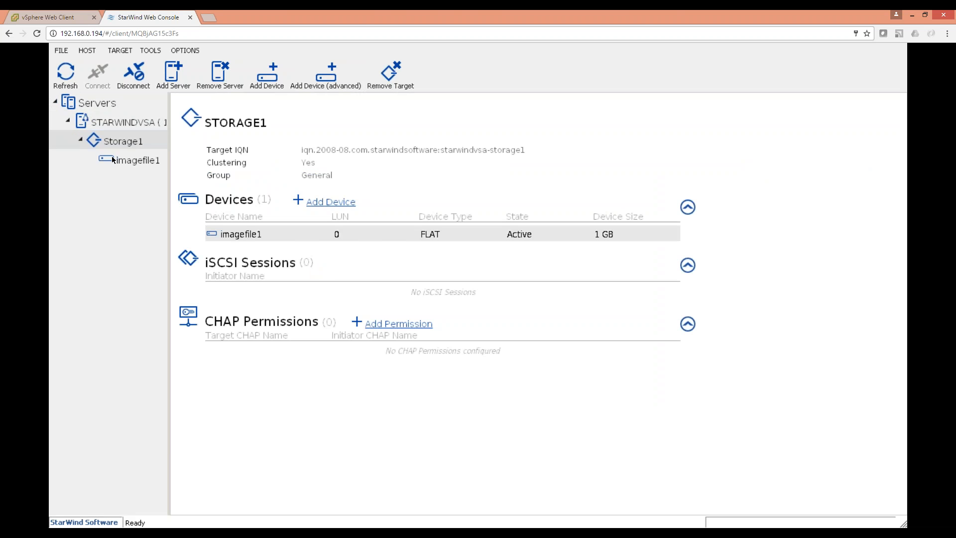
pyautogui.click(74, 15)
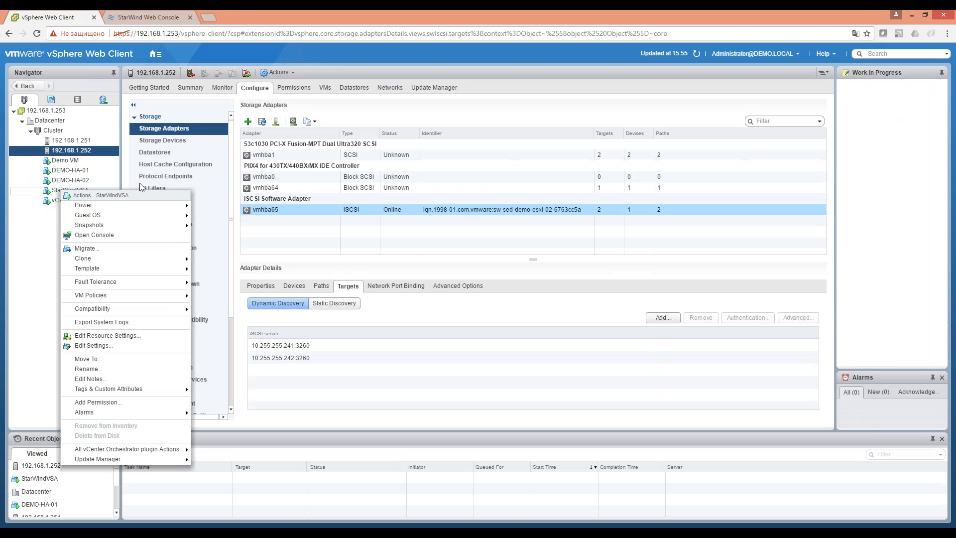
# Add 10.255.255.243 as a dynamic discovery iSCSI server on adapter vmhba65.
pyautogui.click(261, 267)
pyautogui.click(304, 209)
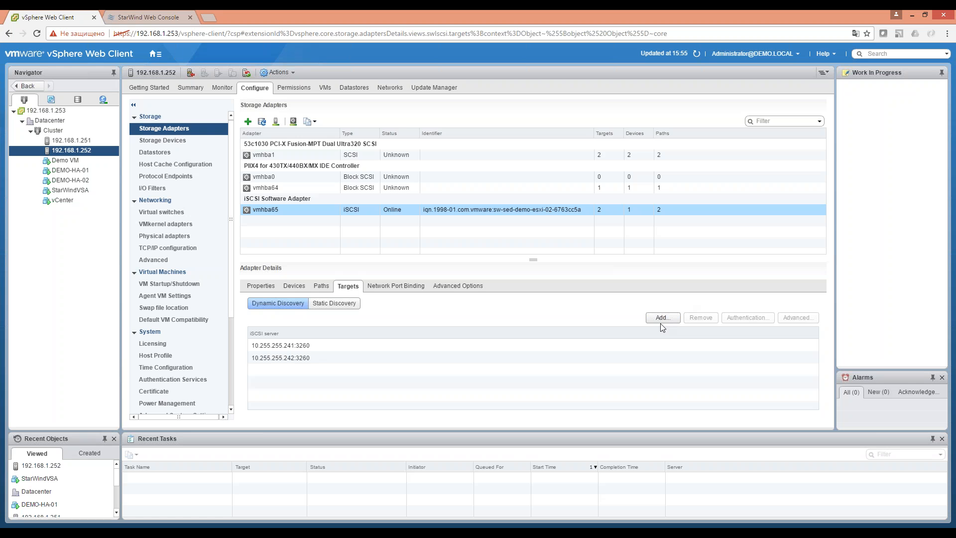
pyautogui.click(663, 318)
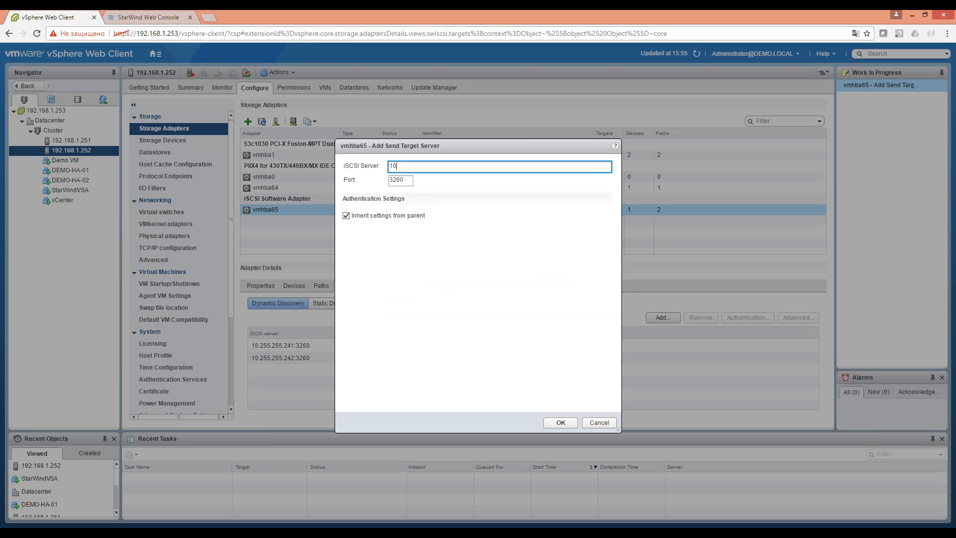
pyautogui.write('10.255.255.243')
pyautogui.click(560, 423)
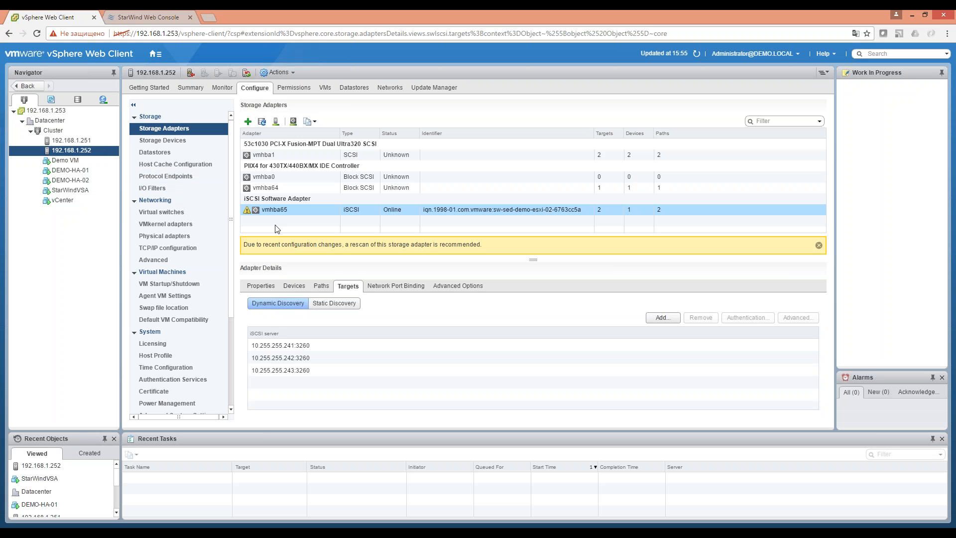
# Rescan all storage on host 192.168.1.252.
pyautogui.rightClick(58, 152)
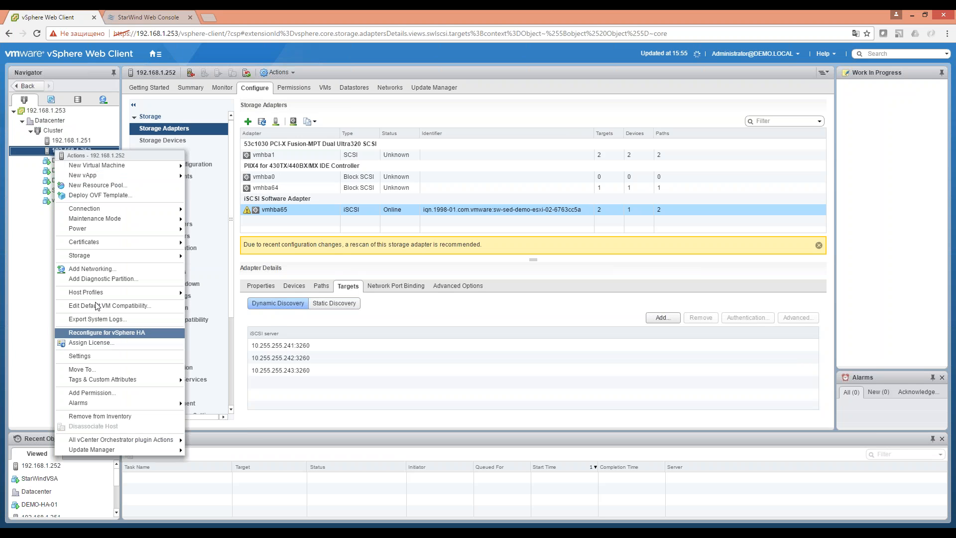
pyautogui.moveTo(109, 256)
pyautogui.click(210, 267)
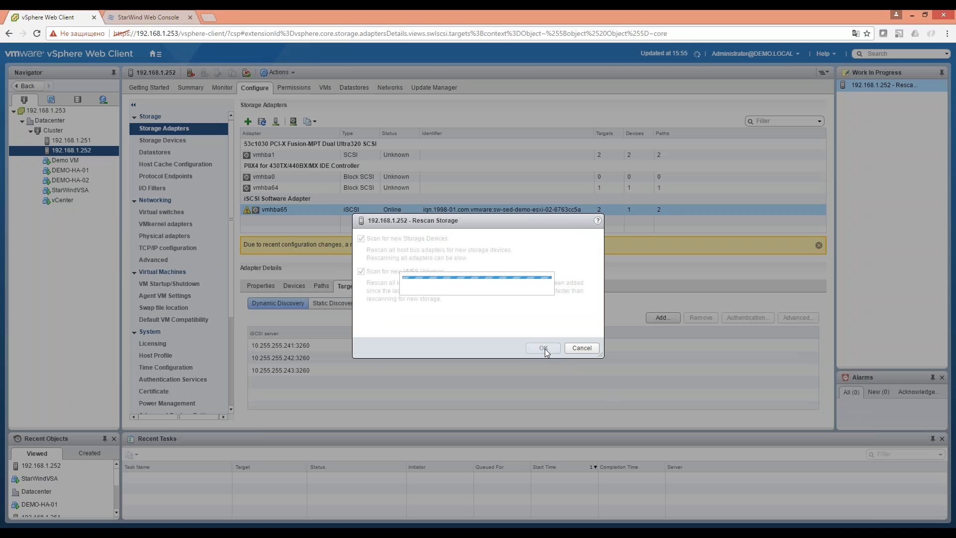
pyautogui.click(545, 349)
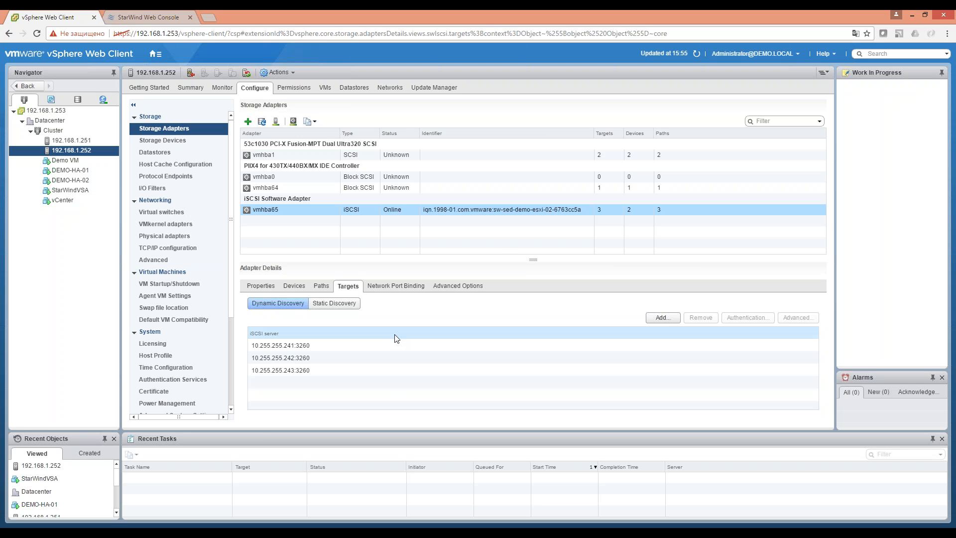
# Show vmhba65's paths and widen the Target column to reveal full target names.
pyautogui.click(303, 369)
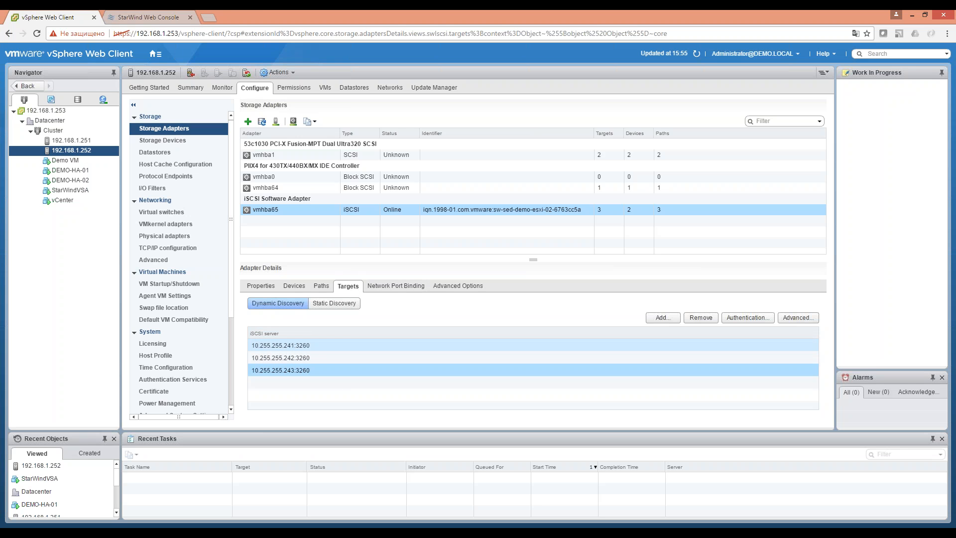
pyautogui.click(322, 287)
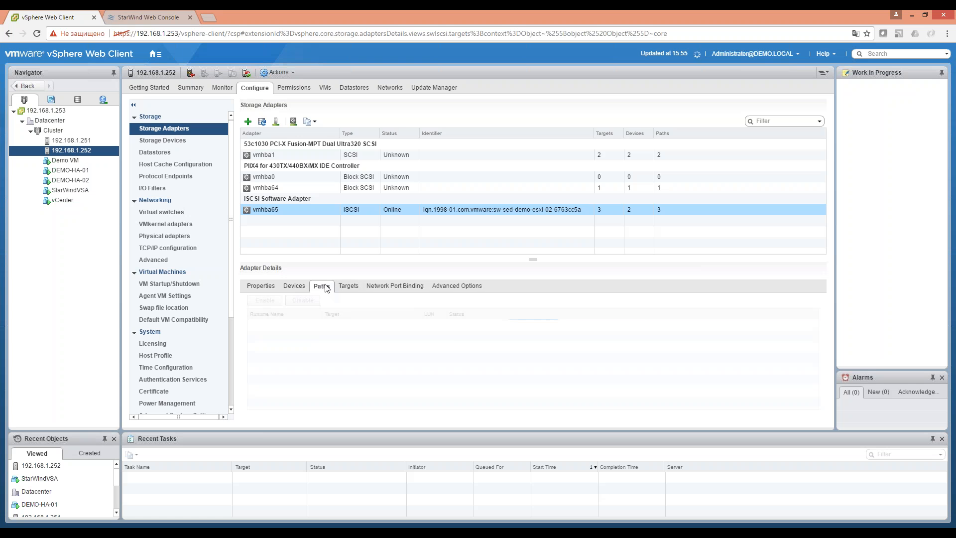
pyautogui.moveTo(422, 315); pyautogui.dragTo(527, 311)
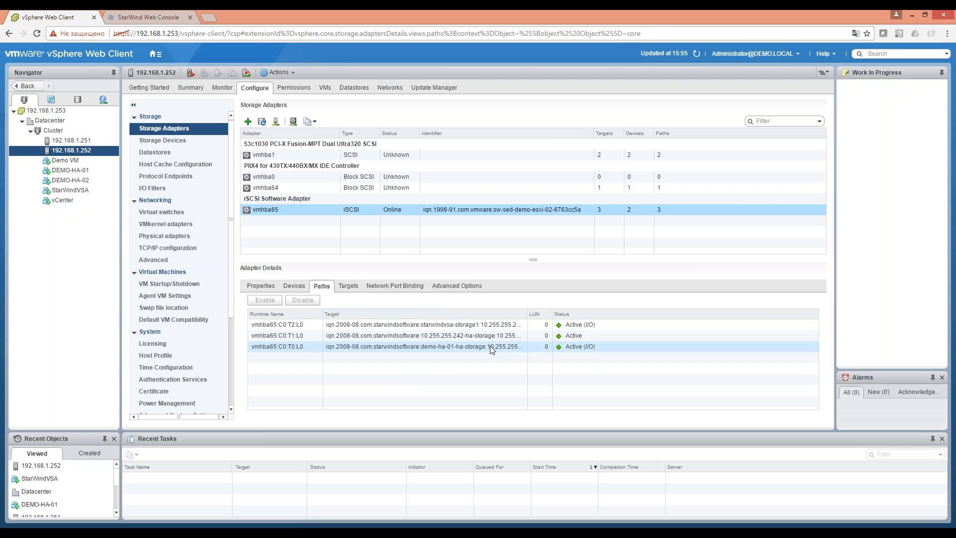
pyautogui.click(490, 335)
pyautogui.click(515, 326)
pyautogui.moveTo(530, 315); pyautogui.dragTo(588, 314)
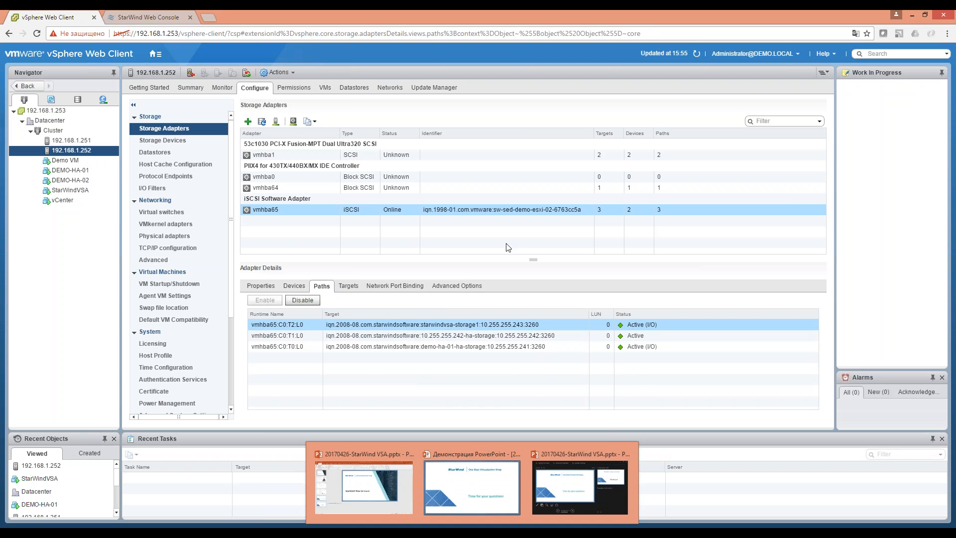
# Go back to StarWind Web Console and bring up imagefile1's actions menu.
pyautogui.click(42, 533)
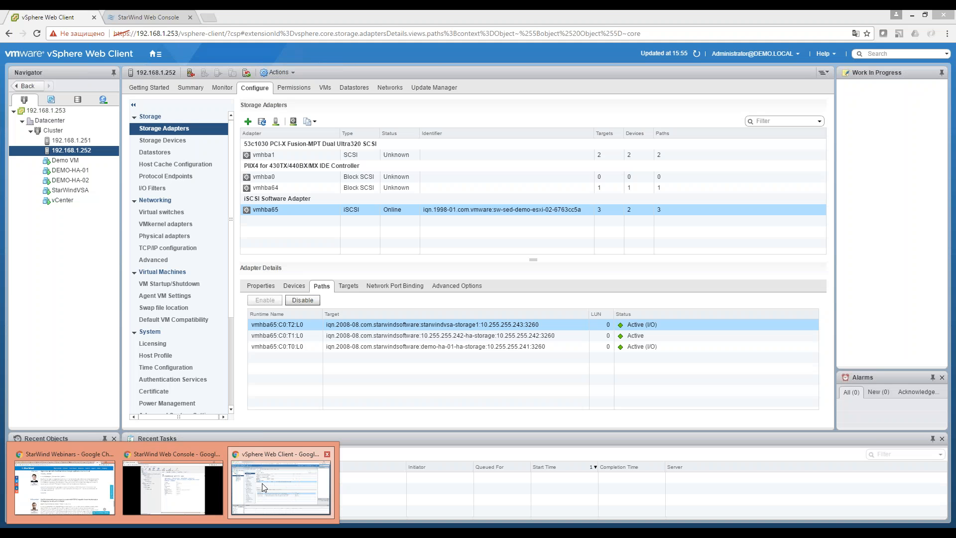
pyautogui.click(262, 484)
pyautogui.click(178, 15)
pyautogui.rightClick(137, 155)
# Try the Extend Image Size wizard on imagefile1 twice, entering 0, and cancel both times.
pyautogui.click(171, 224)
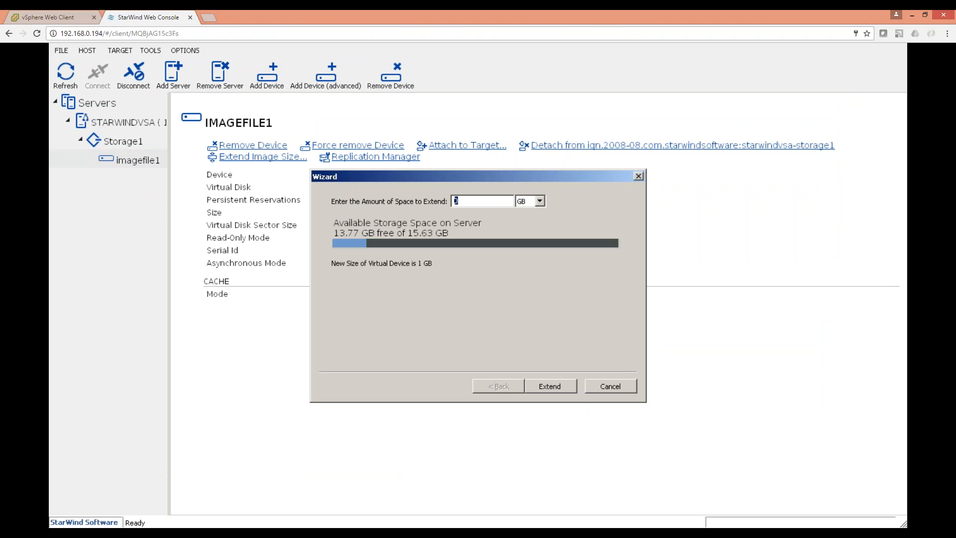
pyautogui.write('0')
pyautogui.click(614, 391)
pyautogui.rightClick(147, 160)
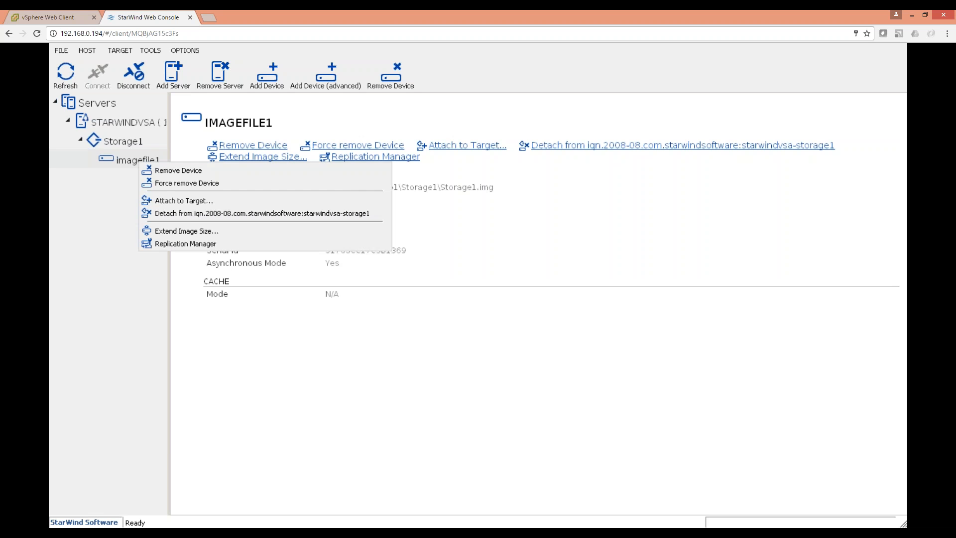
pyautogui.click(191, 230)
pyautogui.doubleClick(486, 204)
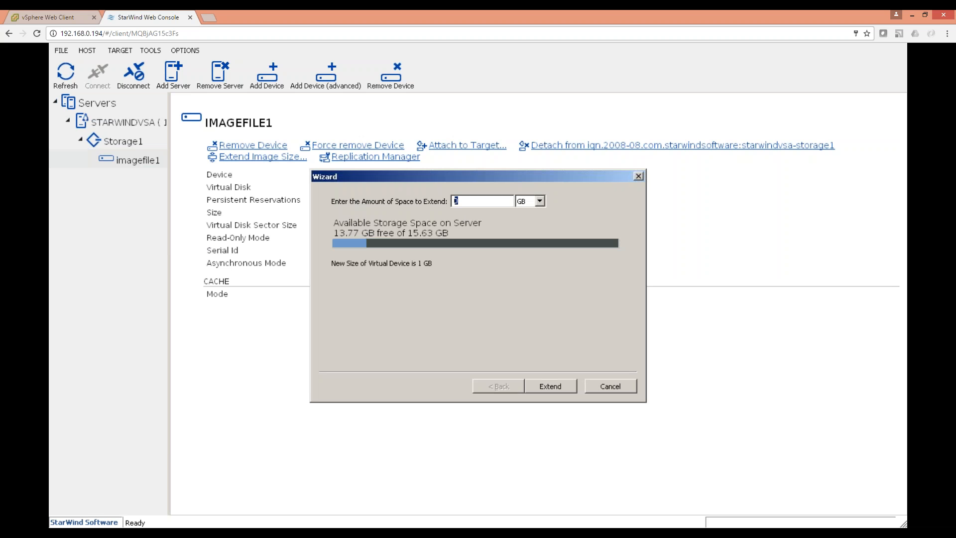
pyautogui.click(627, 386)
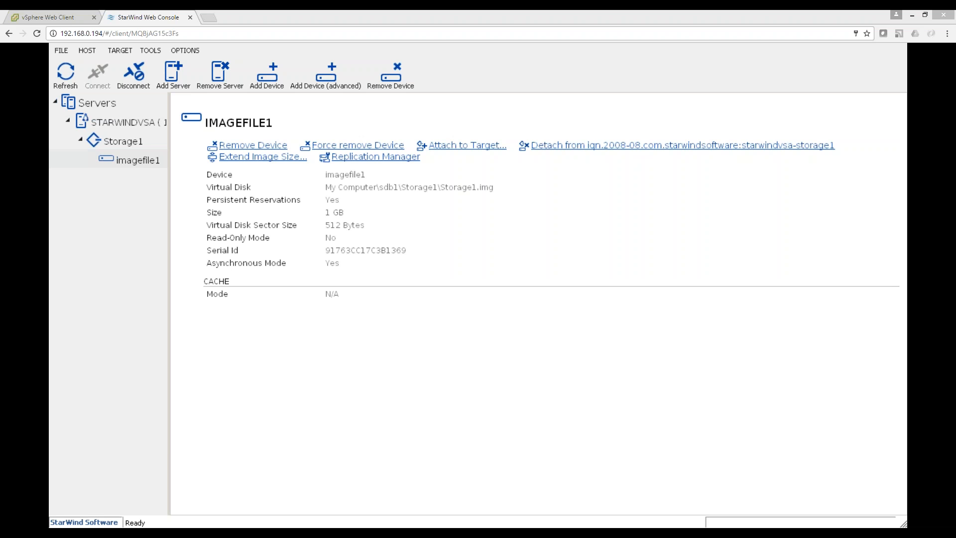
# Open Extend Image Size once more, cancel it, and go back to vSphere Web Client.
pyautogui.rightClick(153, 160)
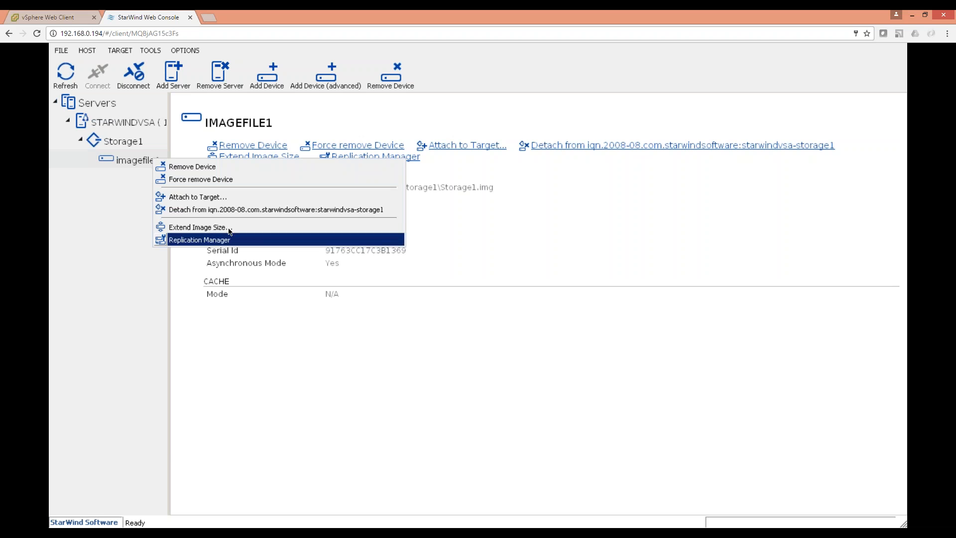
pyautogui.click(244, 227)
pyautogui.moveTo(460, 202); pyautogui.dragTo(446, 207)
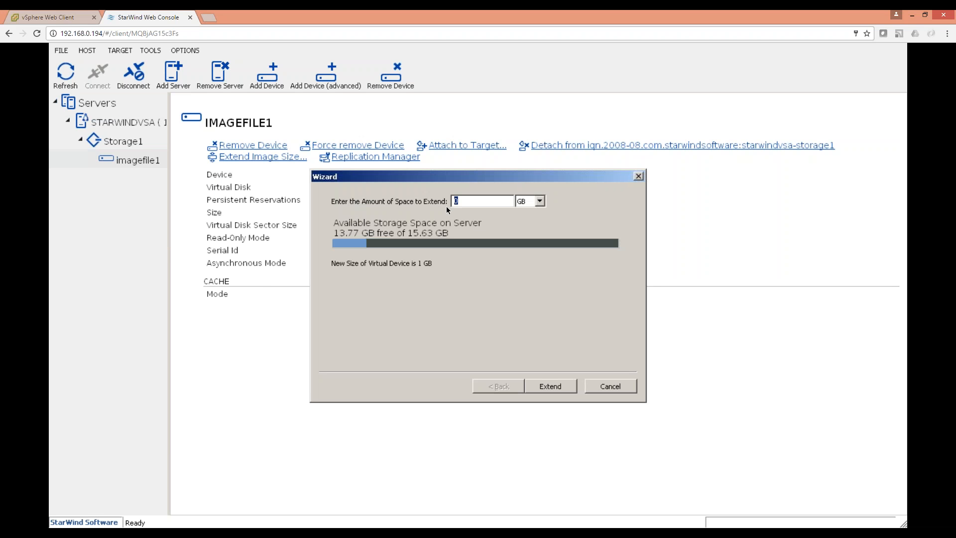
pyautogui.click(467, 201)
pyautogui.click(631, 389)
pyautogui.click(4, 17)
pyautogui.click(40, 17)
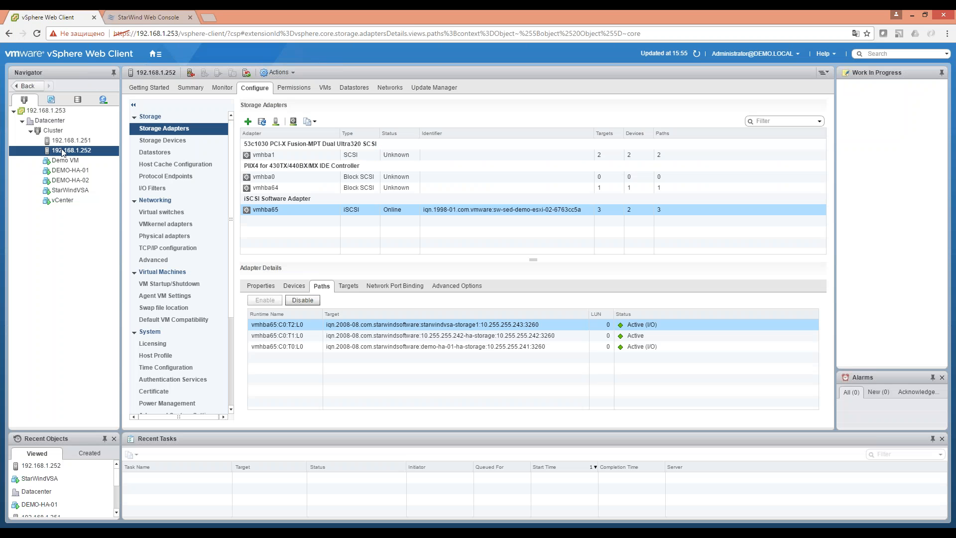
# Open the console of the StarWindVSA virtual machine.
pyautogui.click(84, 191)
pyautogui.rightClick(85, 191)
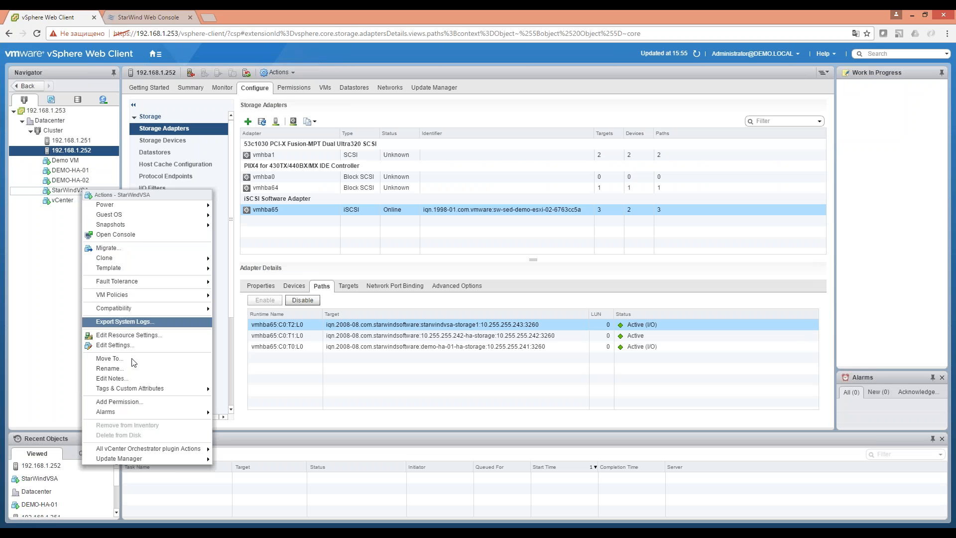
pyautogui.click(139, 233)
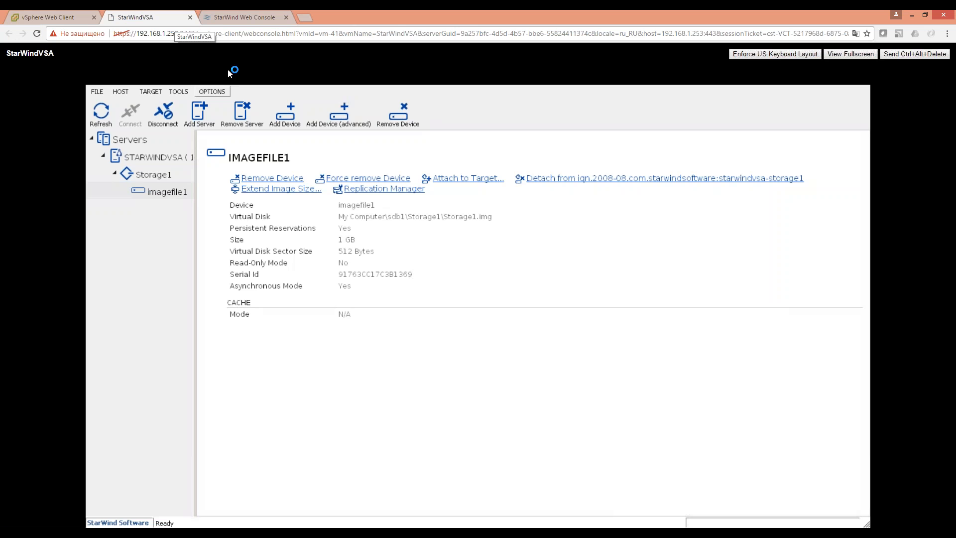
# Open and cancel Extend Image Size for imagefile1, then return to StarWind Web Console.
pyautogui.rightClick(172, 194)
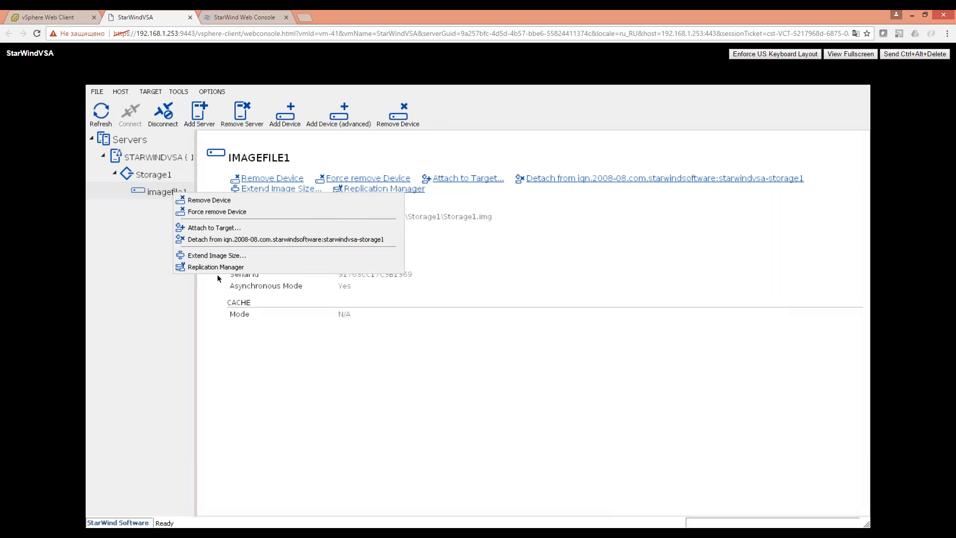
pyautogui.click(219, 253)
pyautogui.doubleClick(457, 229)
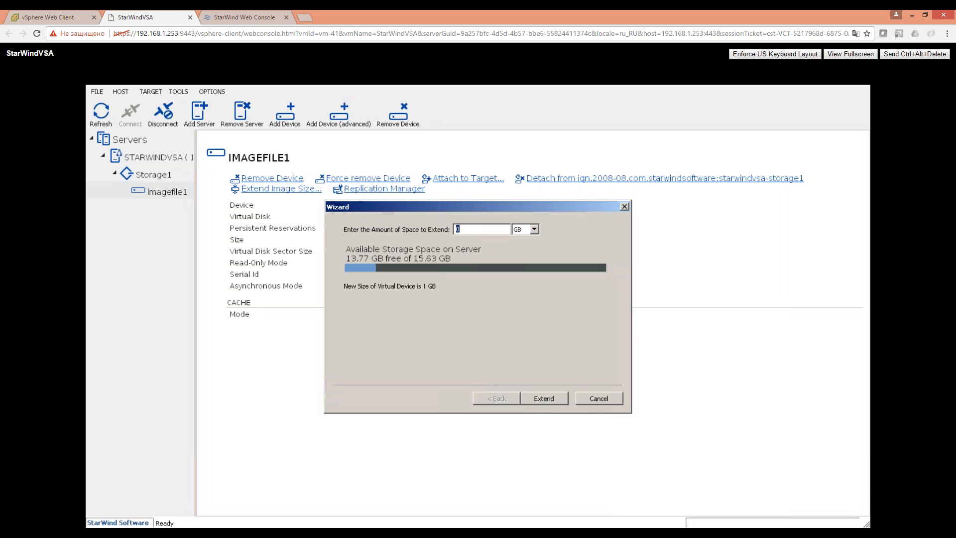
pyautogui.click(615, 400)
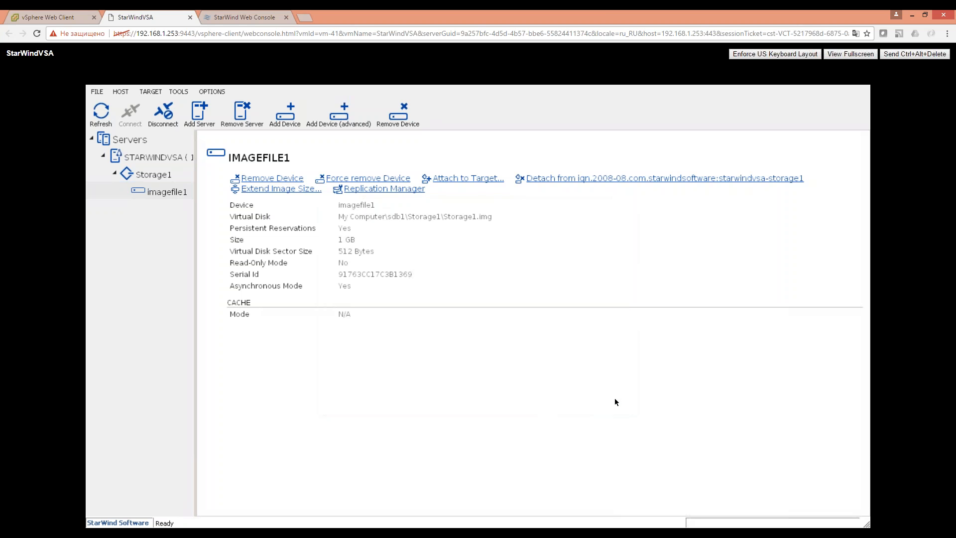
pyautogui.click(227, 21)
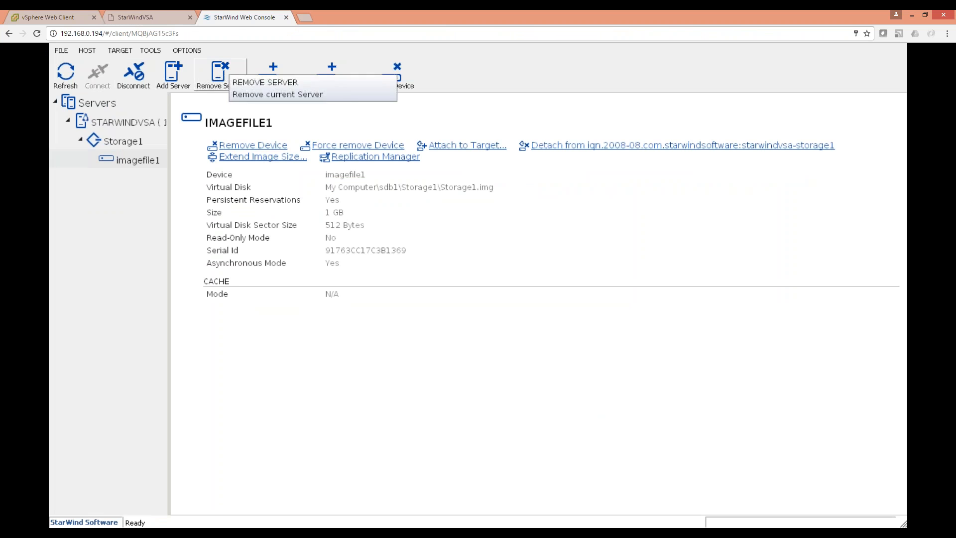
# Start a new virtual disk device Storage2 sized 10 GB on the STARWINDVSA server.
pyautogui.rightClick(125, 123)
pyautogui.click(252, 213)
pyautogui.click(561, 391)
pyautogui.click(560, 390)
pyautogui.moveTo(411, 260); pyautogui.dragTo(170, 218)
pyautogui.write('10')
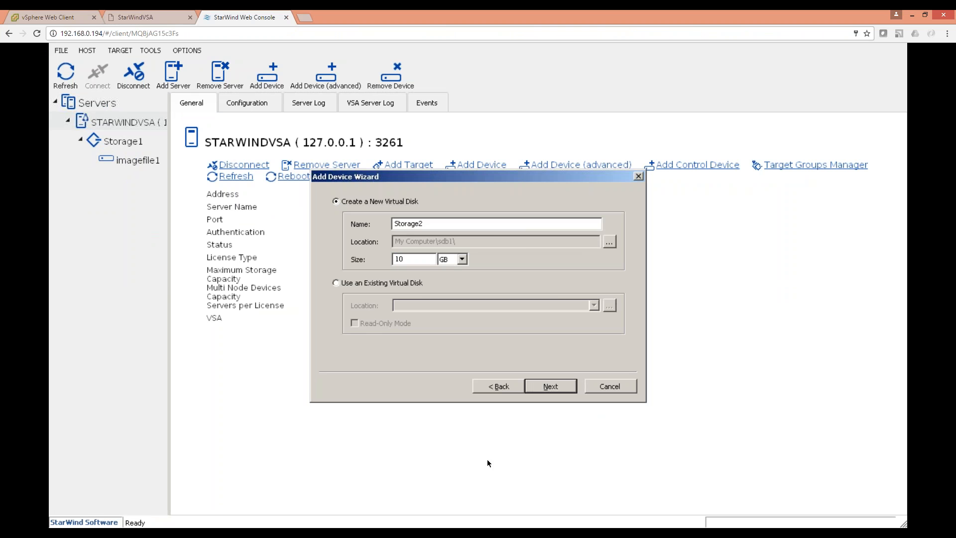
pyautogui.click(559, 389)
pyautogui.click(559, 390)
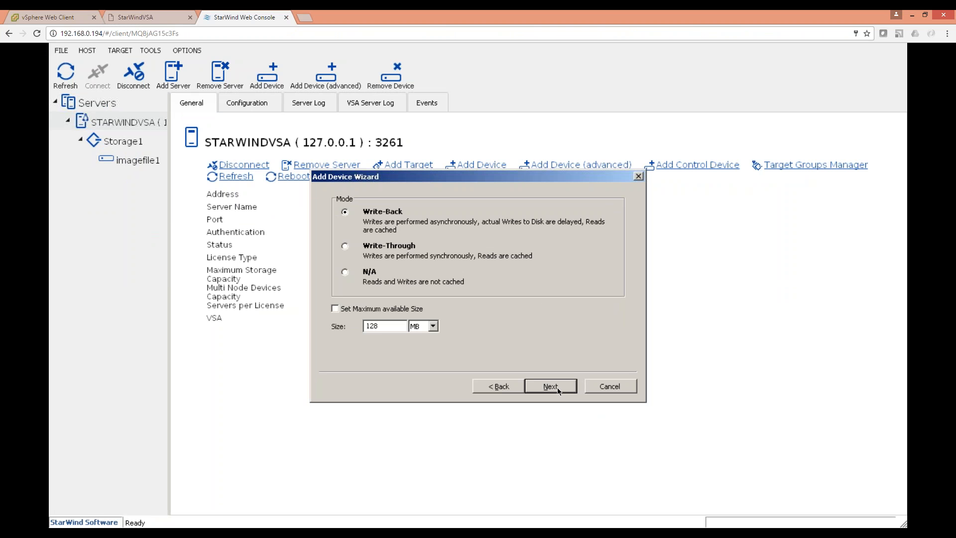
# Set cache mode to N/A, attach it to a new target, and create the device.
pyautogui.click(359, 272)
pyautogui.click(550, 388)
pyautogui.click(549, 388)
pyautogui.click(550, 388)
pyautogui.click(549, 386)
pyautogui.click(550, 386)
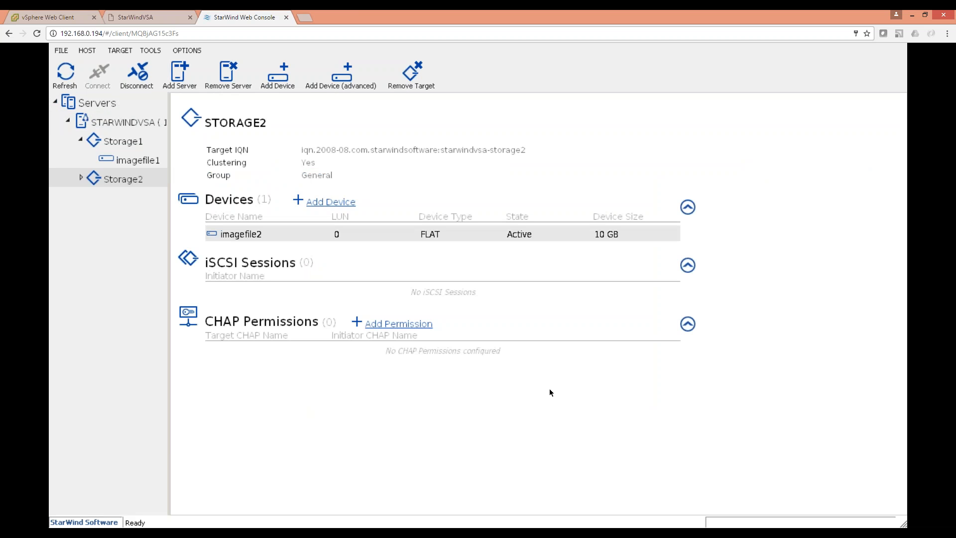
# Check imagefile2's details under Storage2 and its new storage2 path in vSphere.
pyautogui.click(81, 177)
pyautogui.click(130, 198)
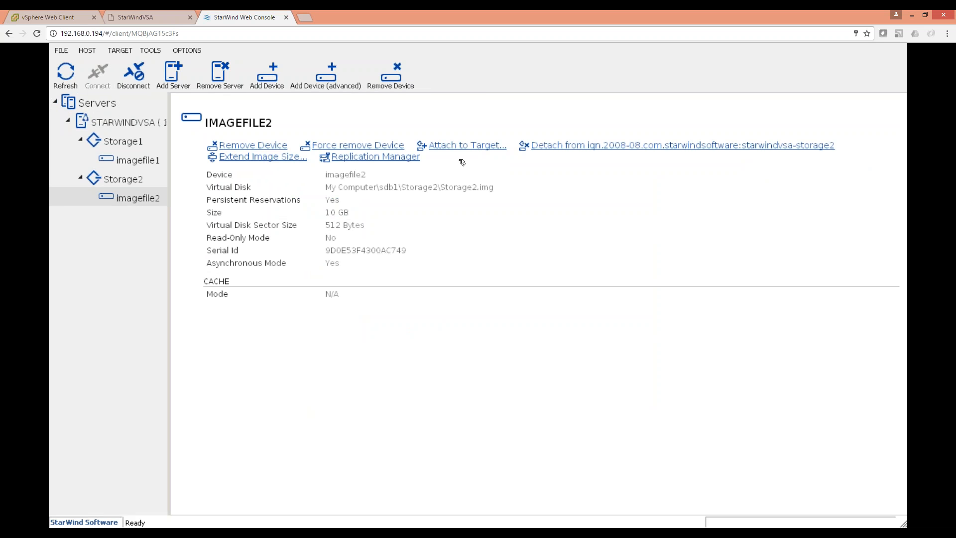
pyautogui.click(49, 17)
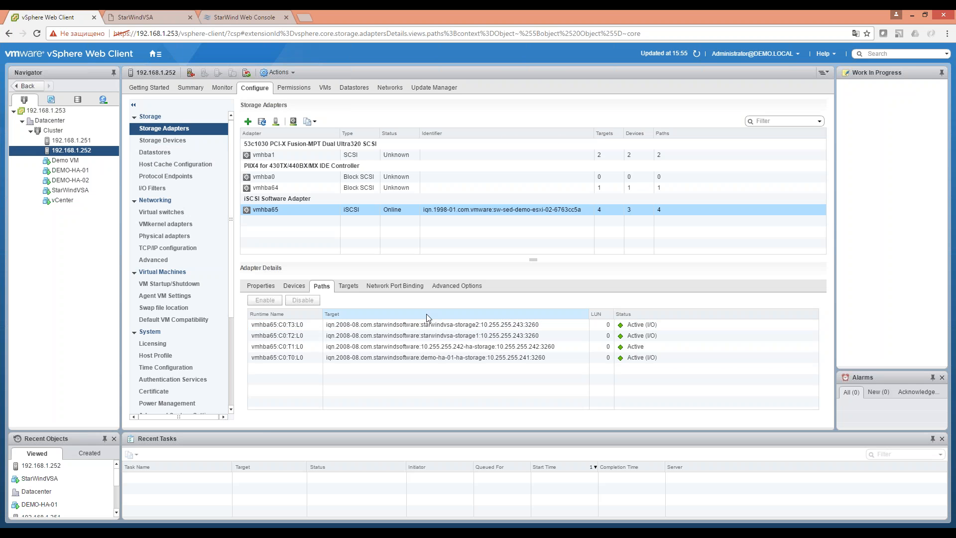
pyautogui.click(426, 324)
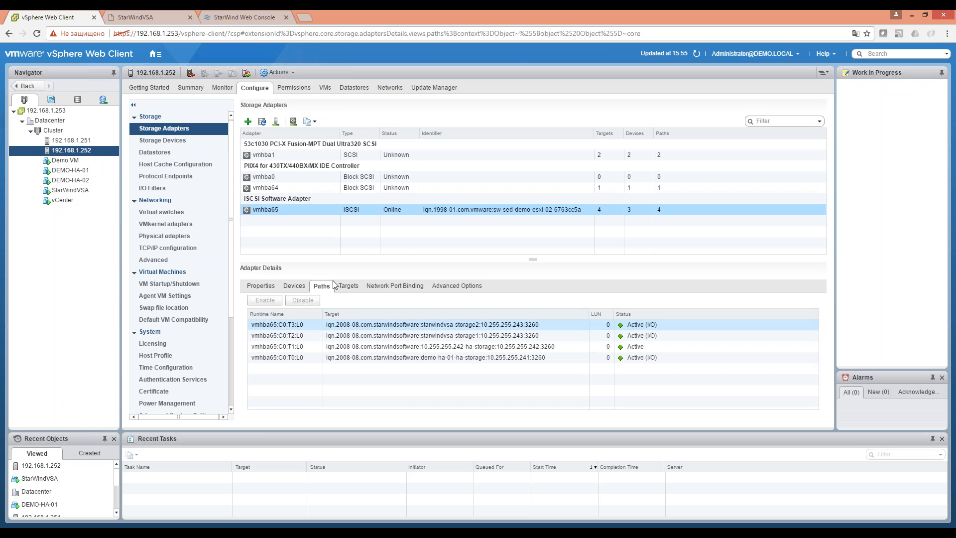
# Go to host 192.168.1.252's datastores and start the New Datastore wizard.
pyautogui.rightClick(83, 151)
pyautogui.click(354, 87)
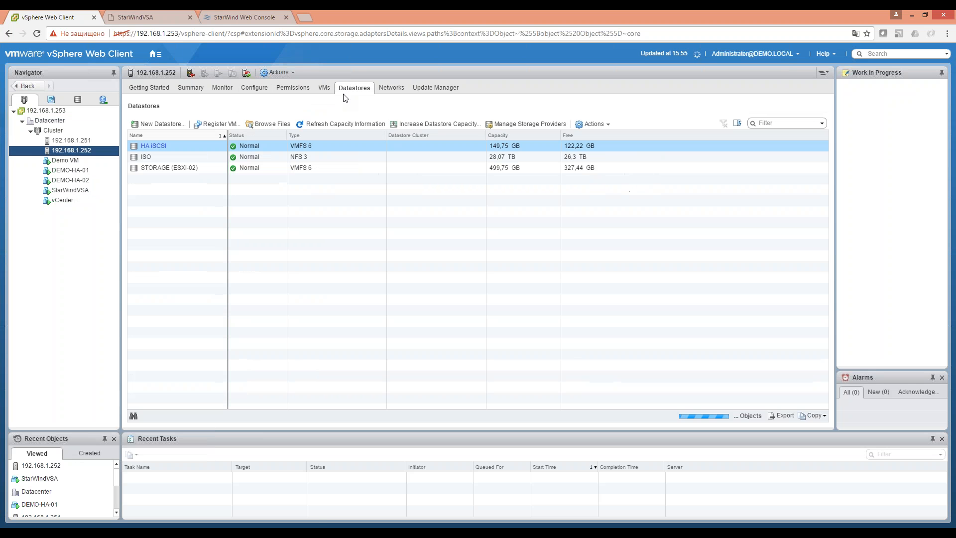
pyautogui.click(156, 125)
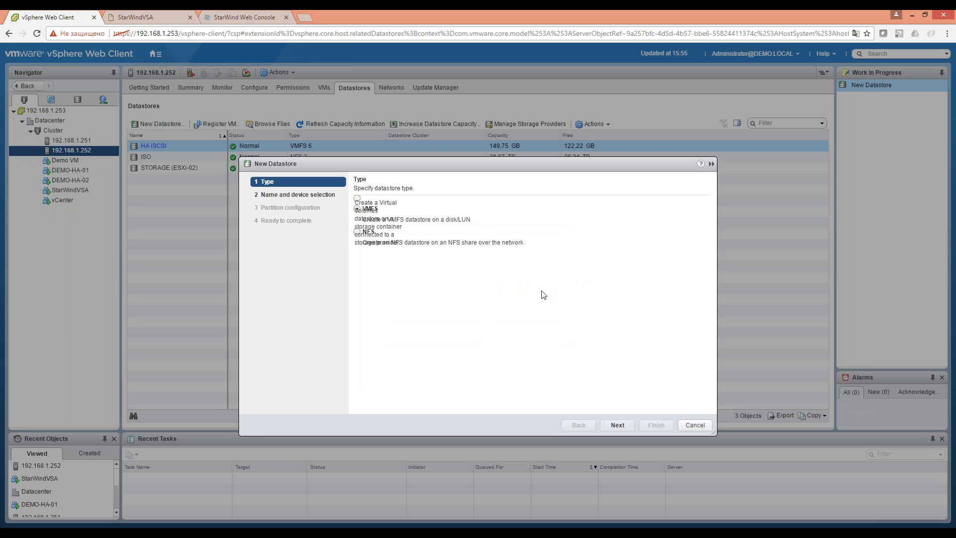
# Create VMFS 6 datastore 'Datastore' on the 10 GB STARWIND iSCSI disk with default partitioning.
pyautogui.click(617, 424)
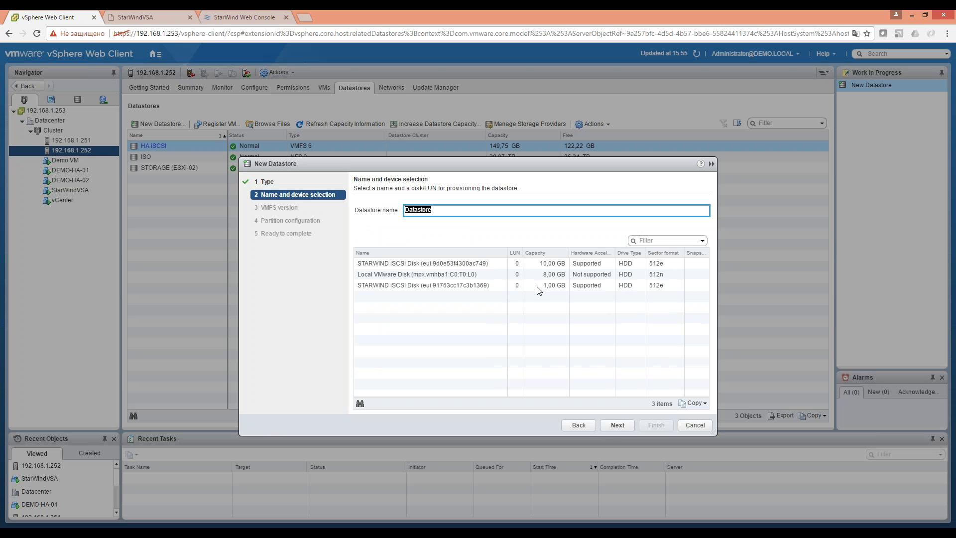
pyautogui.click(521, 264)
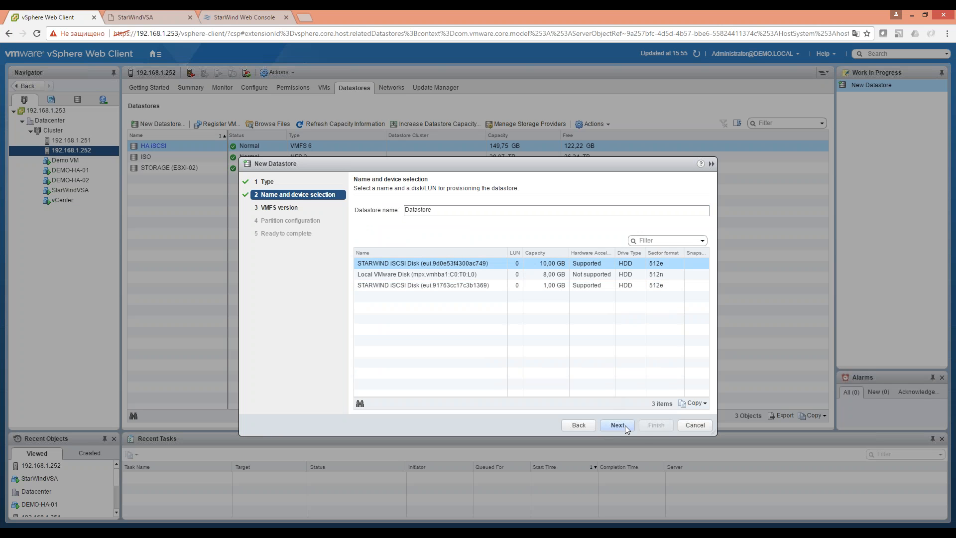
pyautogui.click(625, 426)
pyautogui.click(625, 425)
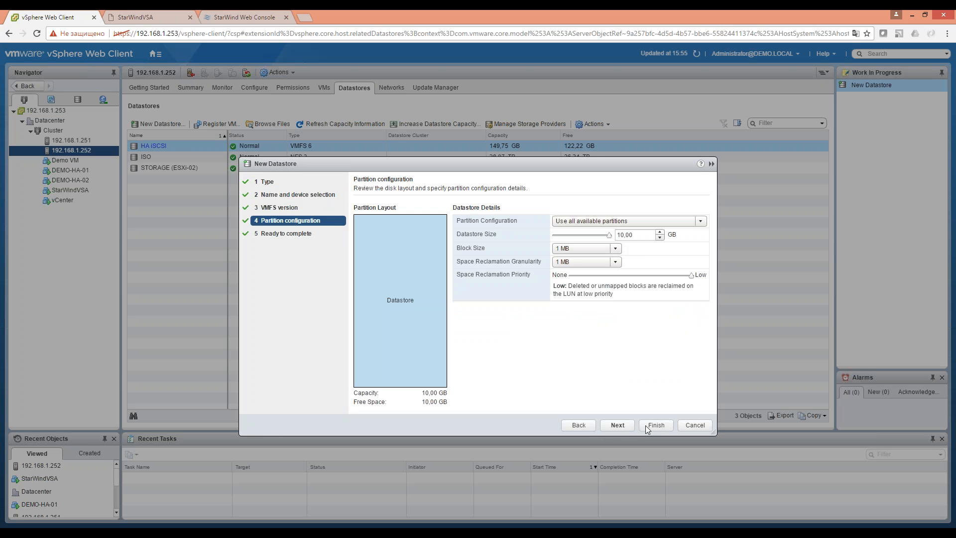
pyautogui.click(616, 425)
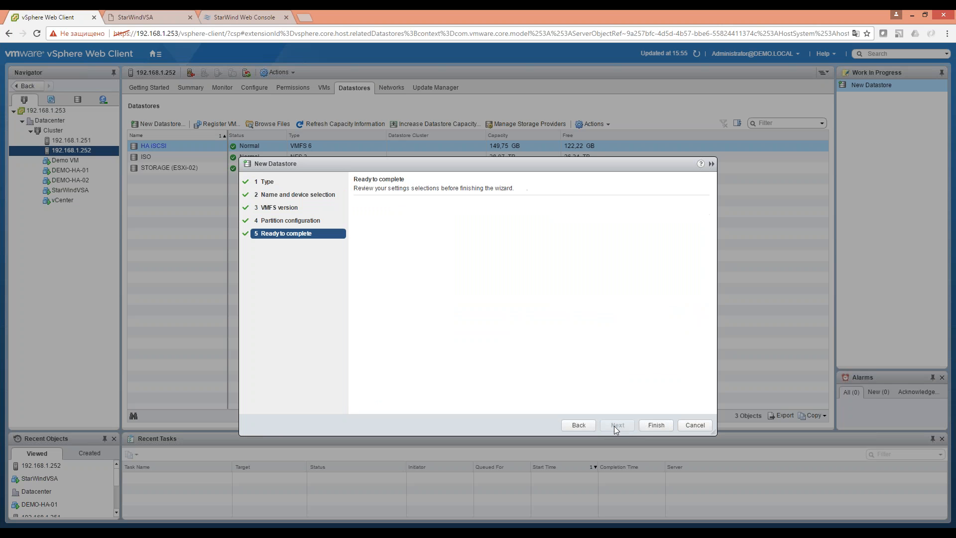
pyautogui.click(656, 425)
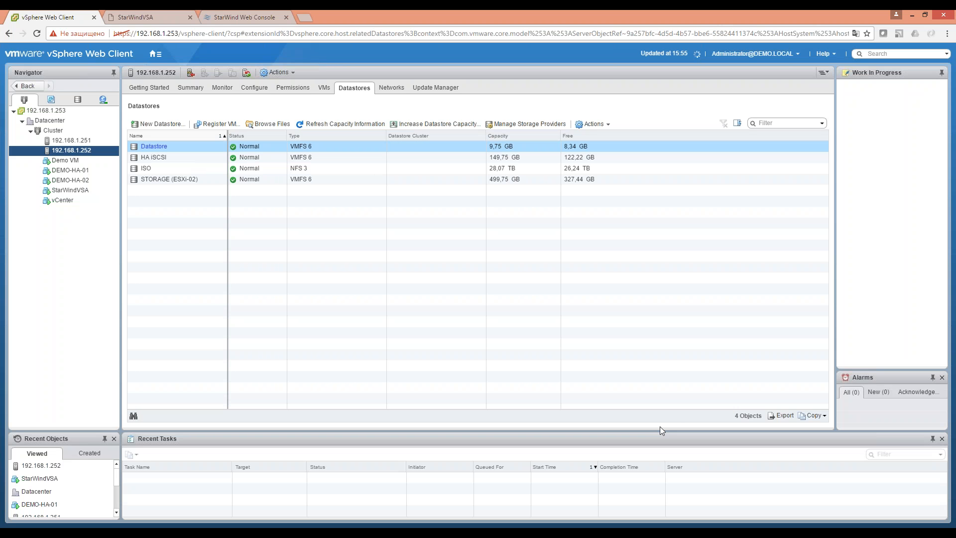
# Start a new virtual machine on host 192.168.1.252 with the default name and folder.
pyautogui.rightClick(180, 147)
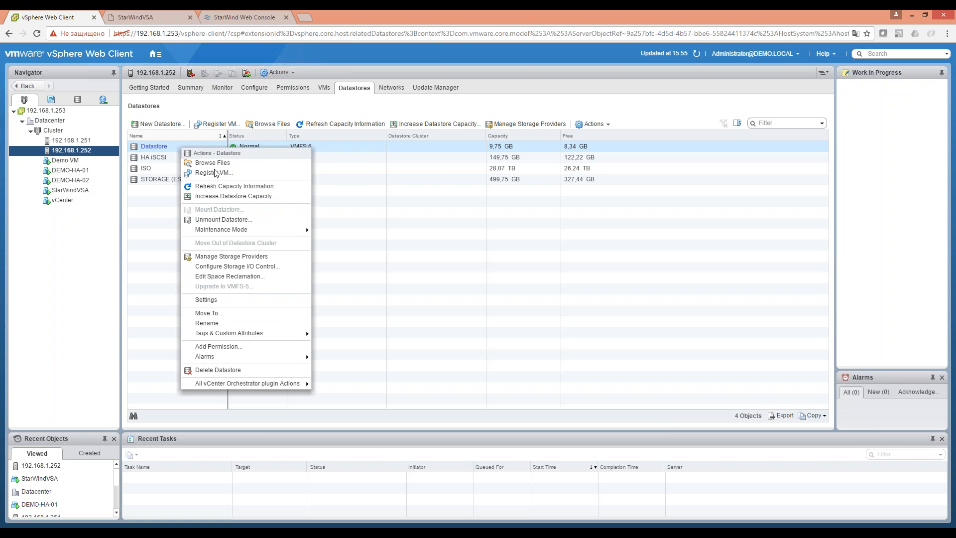
pyautogui.click(107, 211)
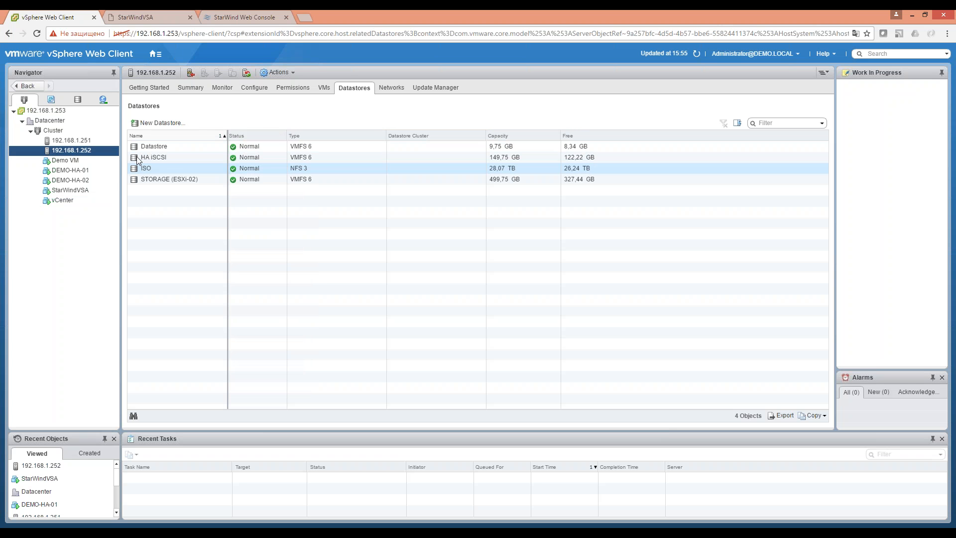
pyautogui.click(90, 150)
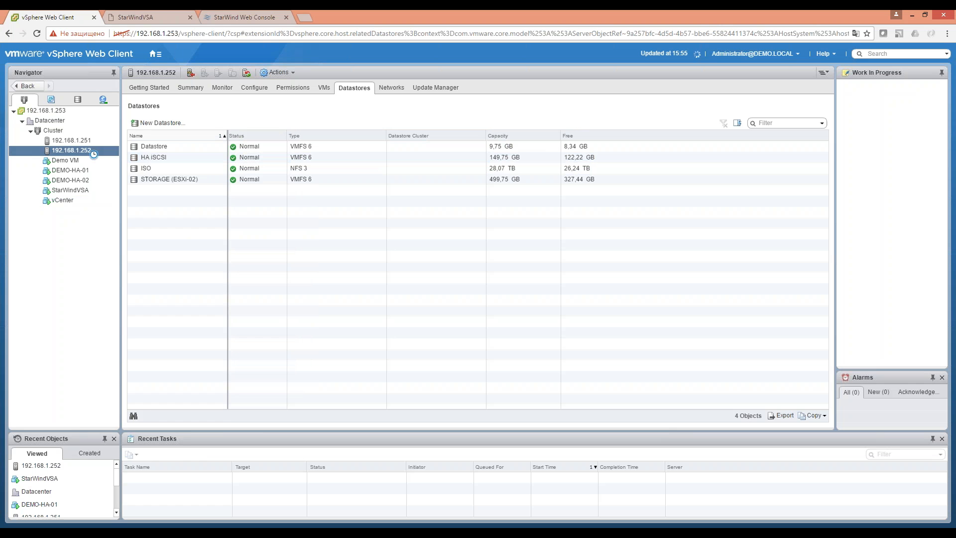
pyautogui.rightClick(92, 151)
pyautogui.moveTo(170, 164)
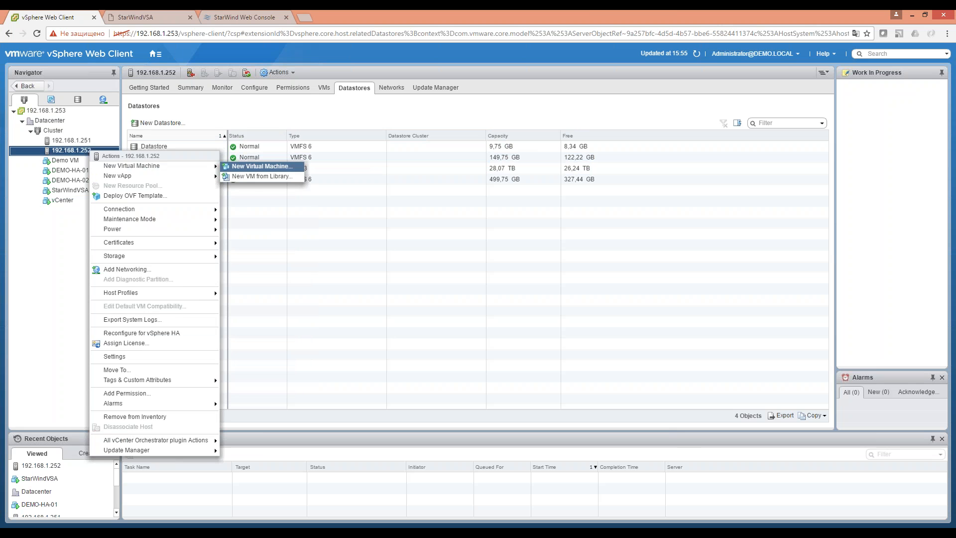
pyautogui.click(261, 166)
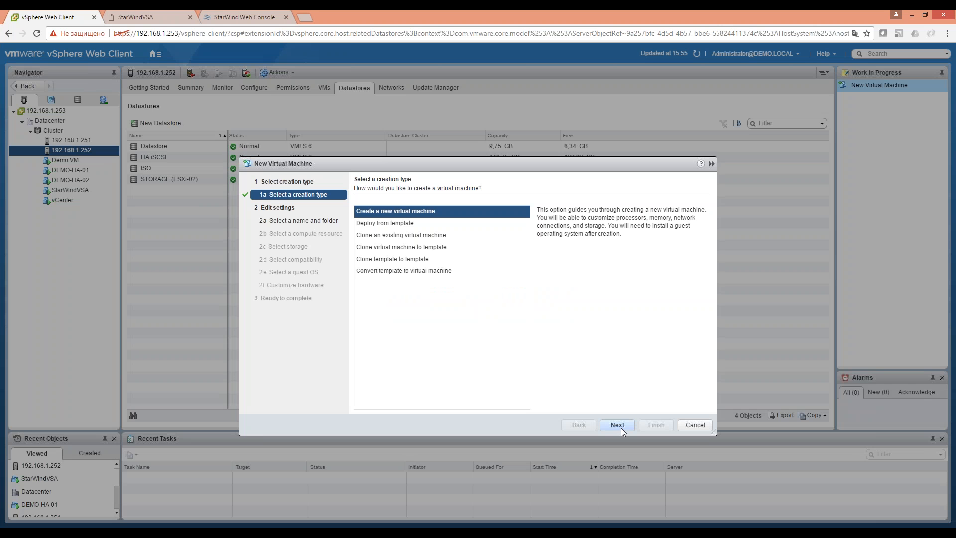
pyautogui.click(618, 425)
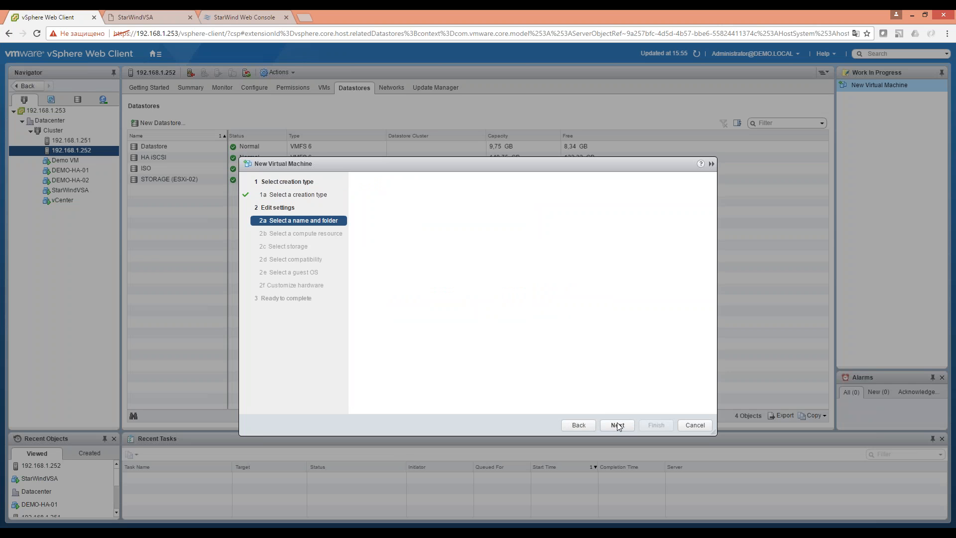
pyautogui.click(616, 421)
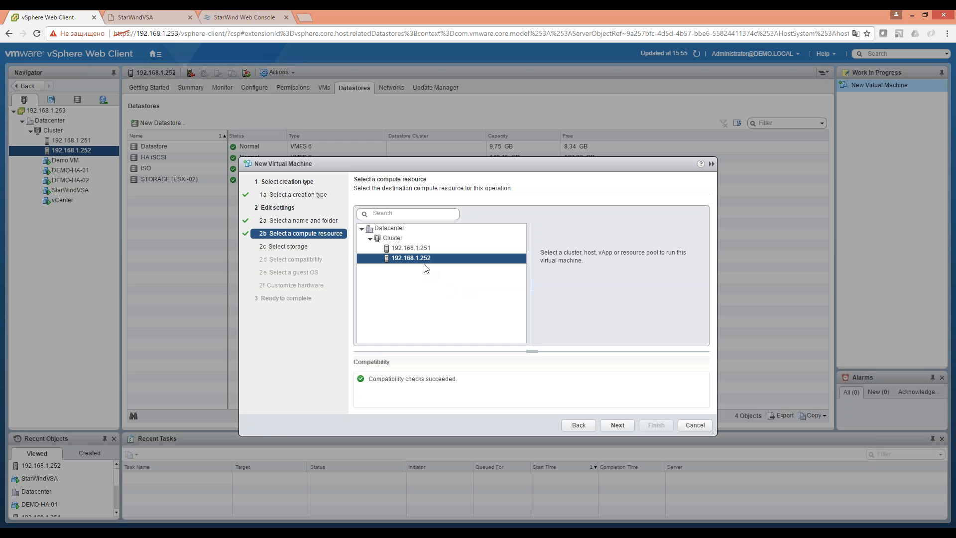
pyautogui.click(619, 424)
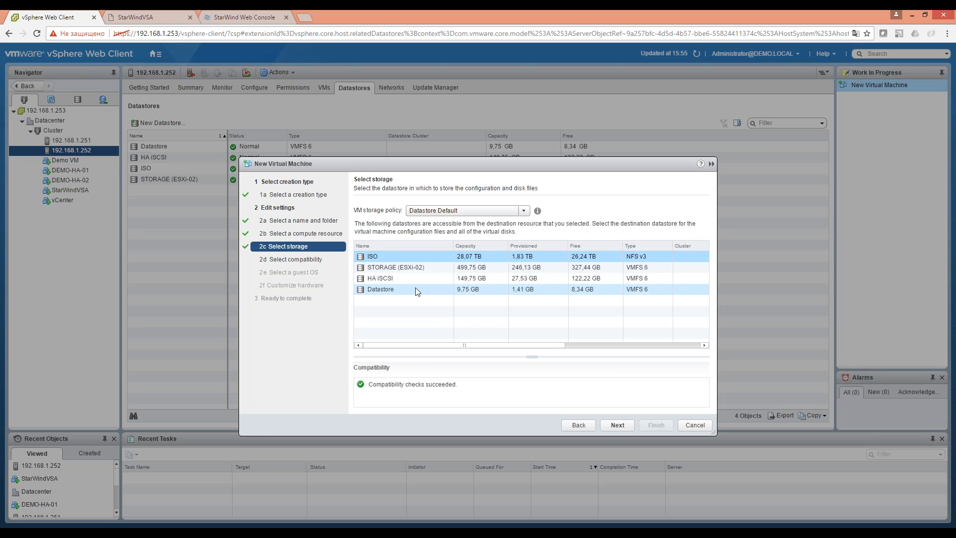
# Store the VM on Datastore with default compatibility and a Windows guest OS.
pyautogui.click(417, 290)
pyautogui.click(625, 425)
pyautogui.click(618, 426)
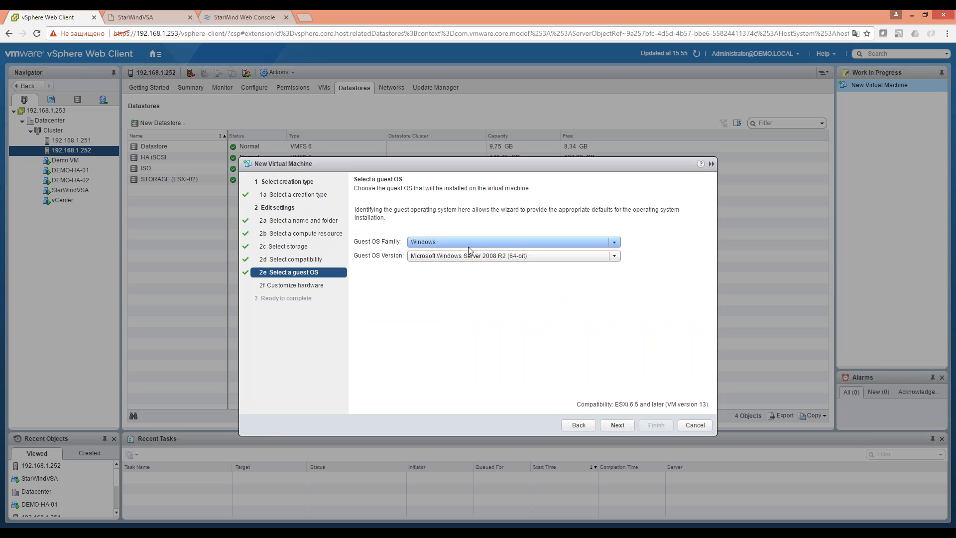
pyautogui.click(503, 241)
pyautogui.click(504, 252)
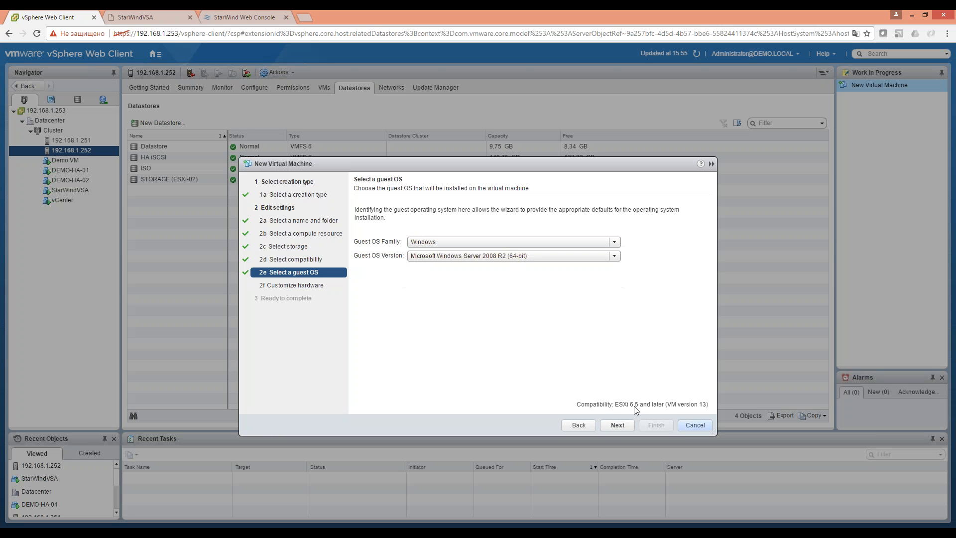
pyautogui.click(613, 423)
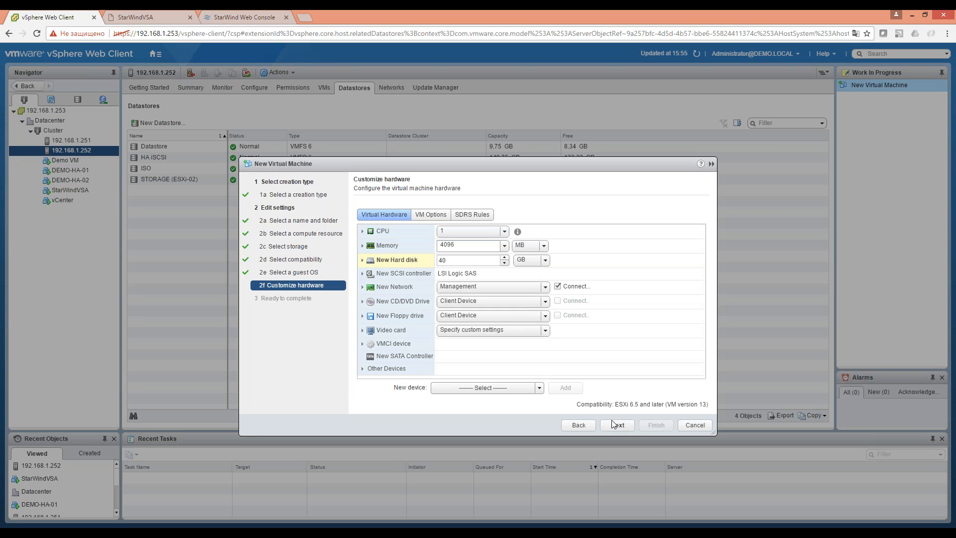
# Reduce the VM's hard disk from 40 GB to 5 GB and finish the wizard.
pyautogui.moveTo(454, 260); pyautogui.dragTo(420, 250)
pyautogui.write('5')
pyautogui.click(614, 422)
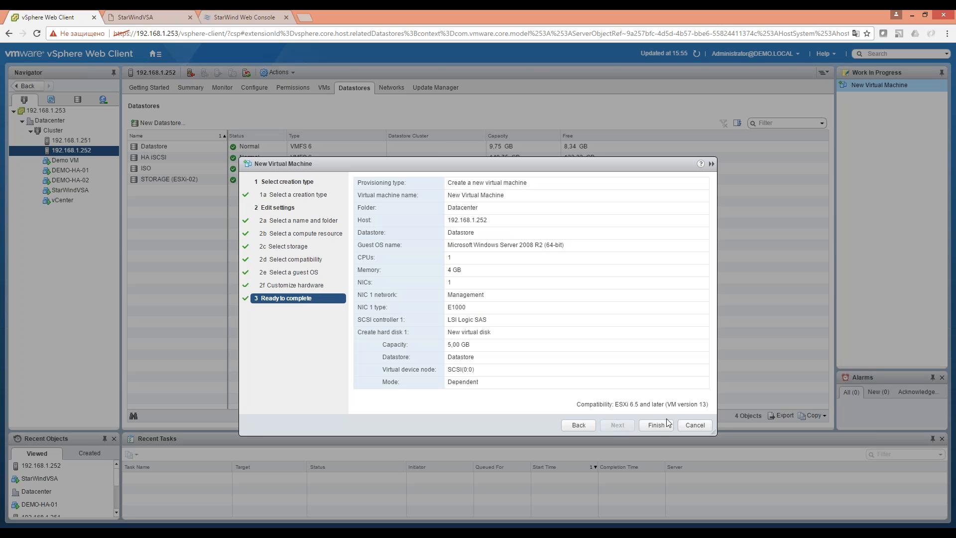
pyautogui.click(646, 422)
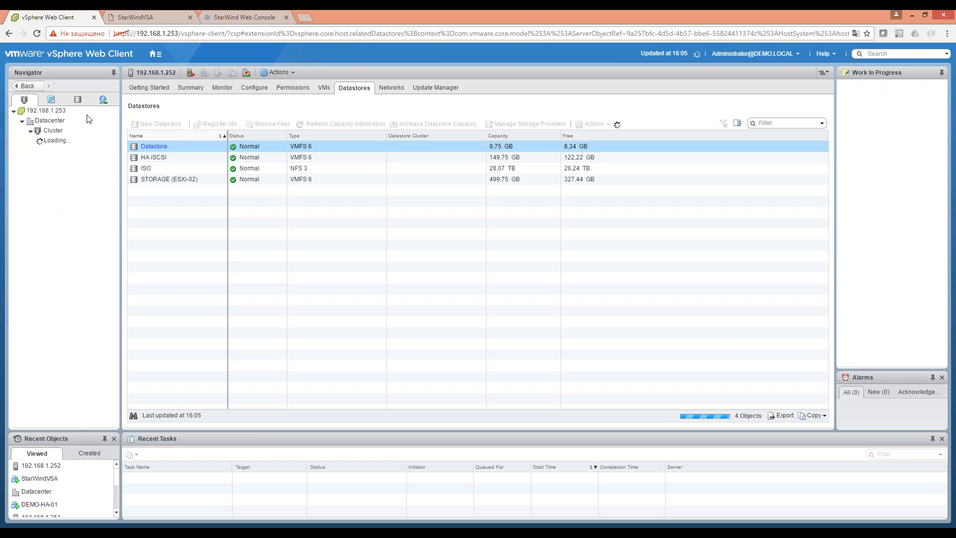
# Attempt to power on New Virtual Machine.
pyautogui.click(86, 192)
pyautogui.rightClick(90, 196)
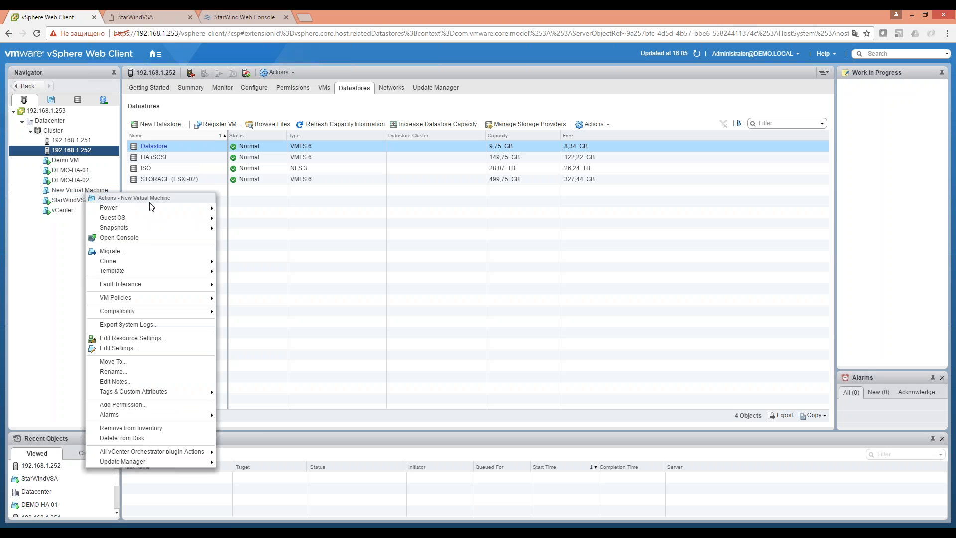
pyautogui.click(268, 213)
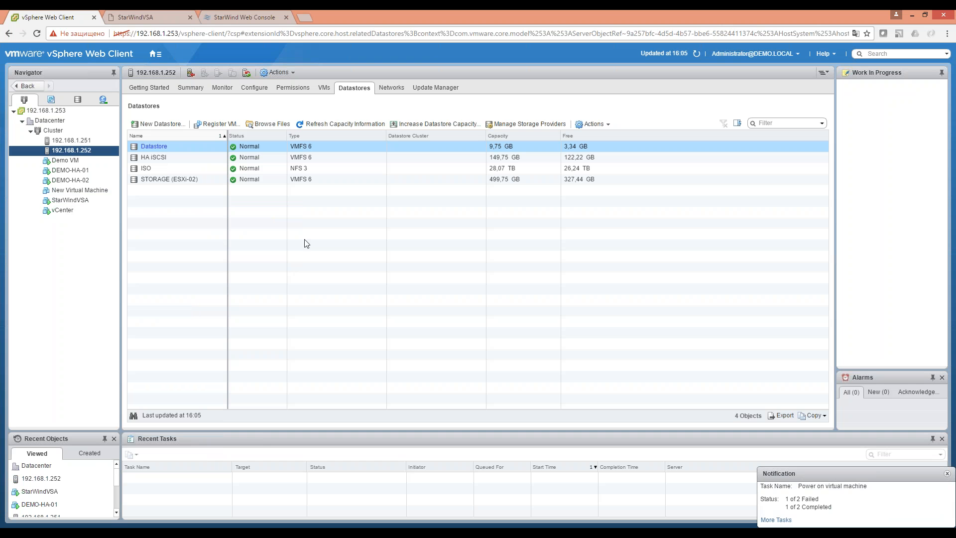
# Read the failed power-on task's no-space-left error, then go back and reselect the VM.
pyautogui.click(786, 521)
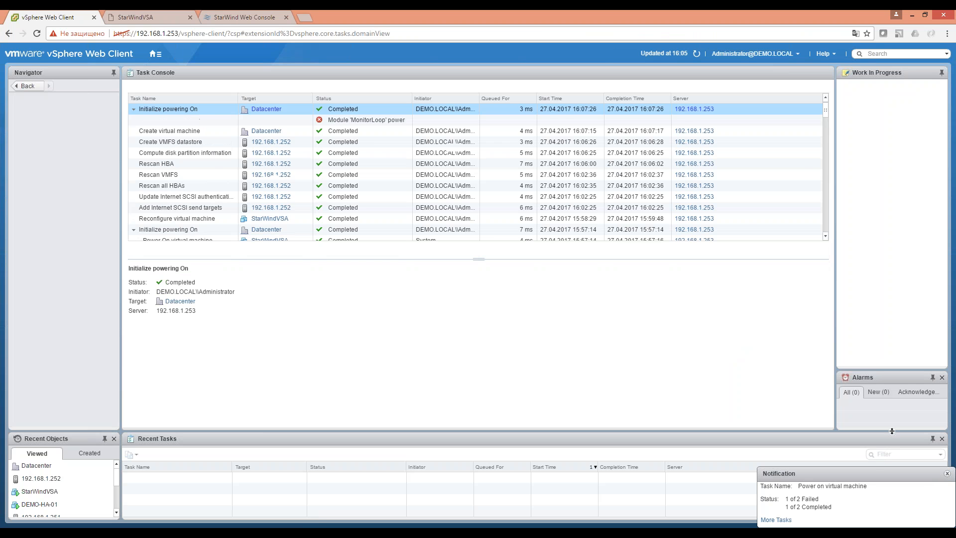
pyautogui.click(366, 123)
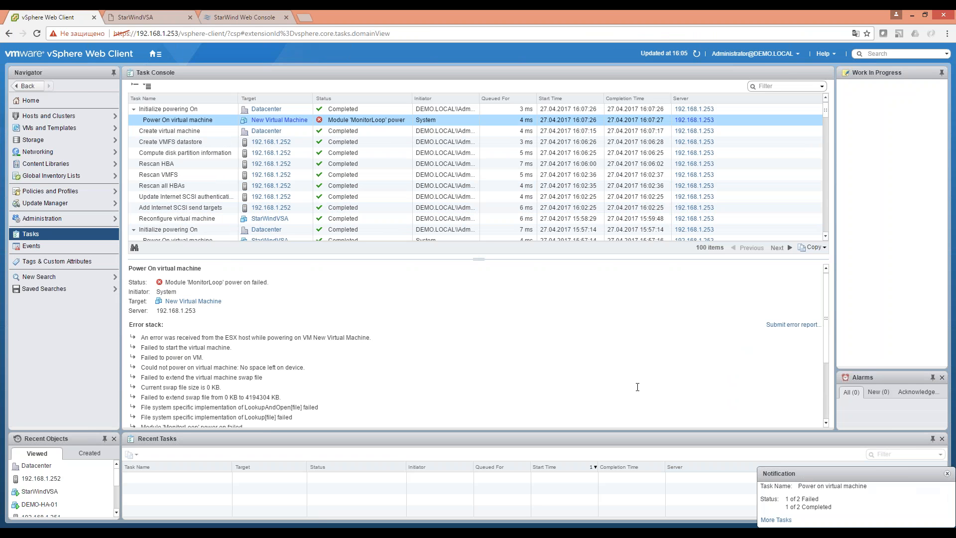
pyautogui.click(948, 474)
pyautogui.click(8, 34)
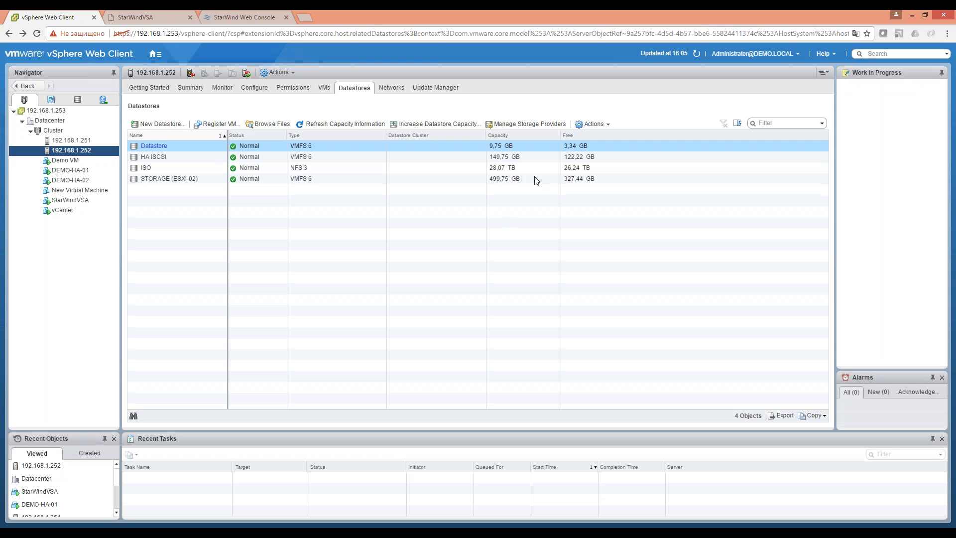
pyautogui.click(102, 192)
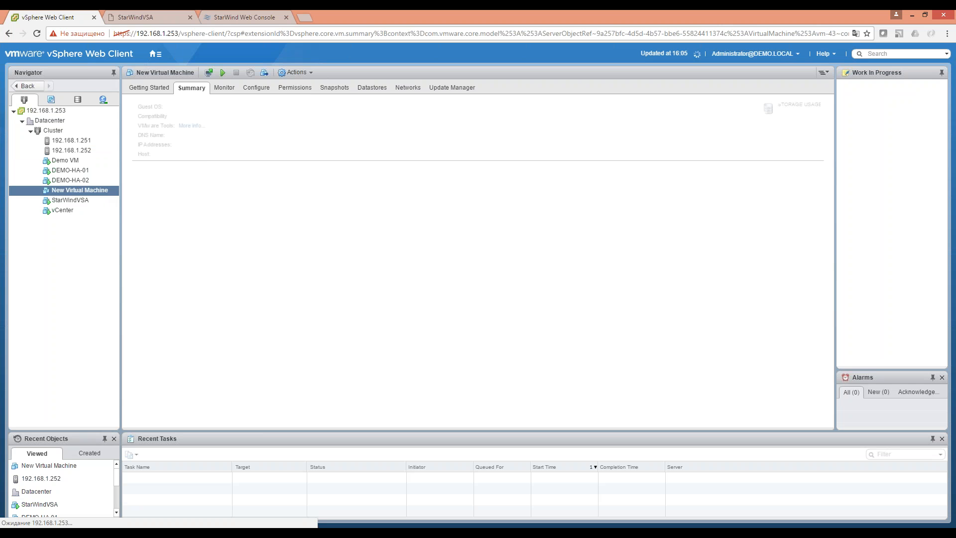
# In the VM's settings, remove the 5 GB Hard disk 1 and add a 1 GB new hard disk.
pyautogui.rightClick(100, 190)
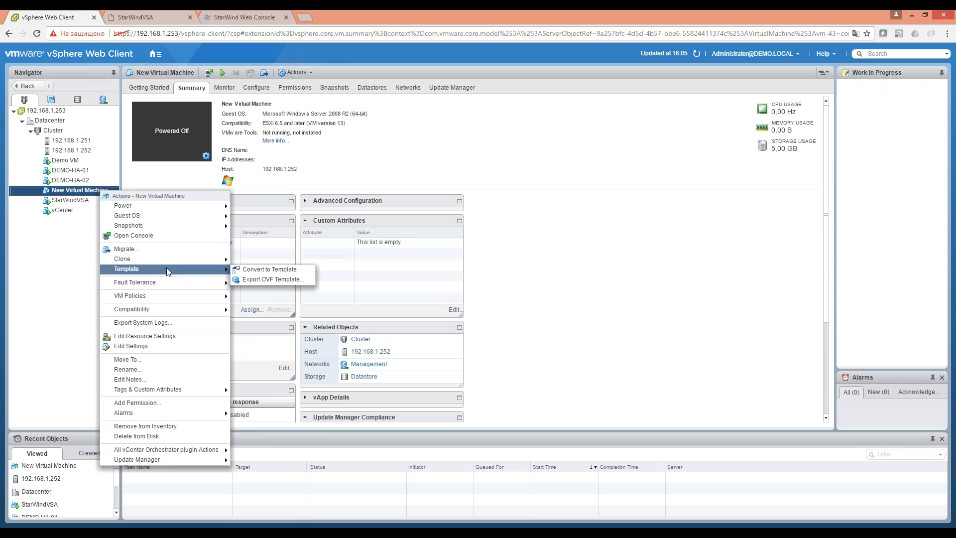
pyautogui.click(187, 346)
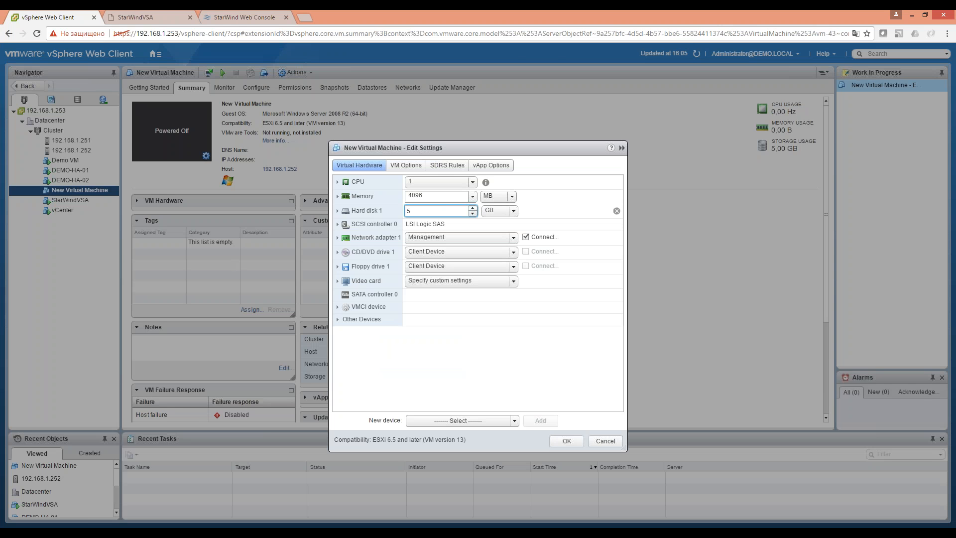
pyautogui.click(617, 211)
pyautogui.click(460, 421)
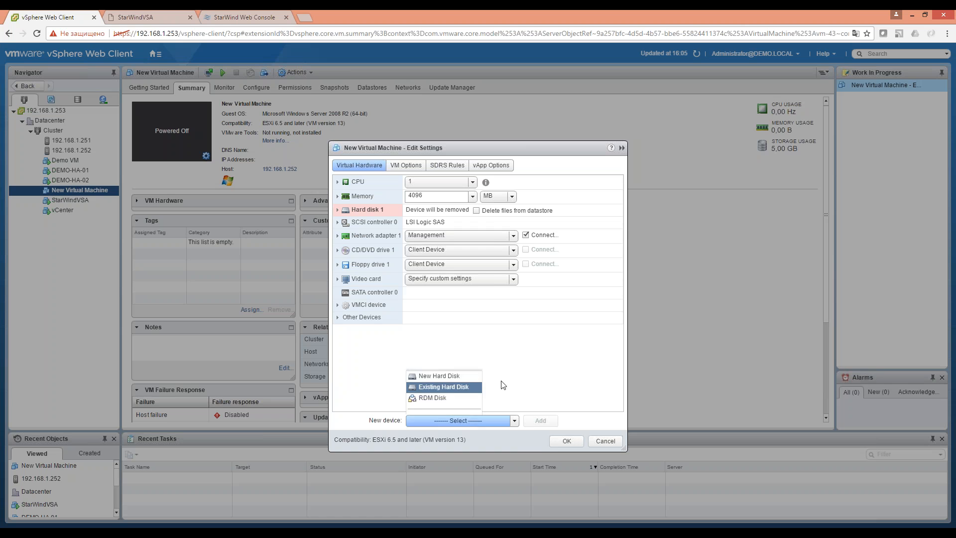
pyautogui.click(437, 190)
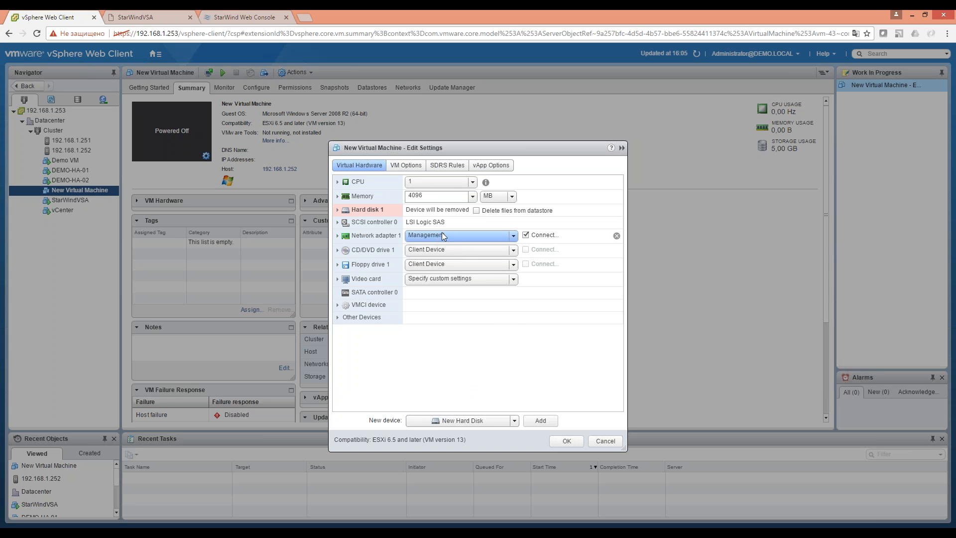
pyautogui.click(542, 421)
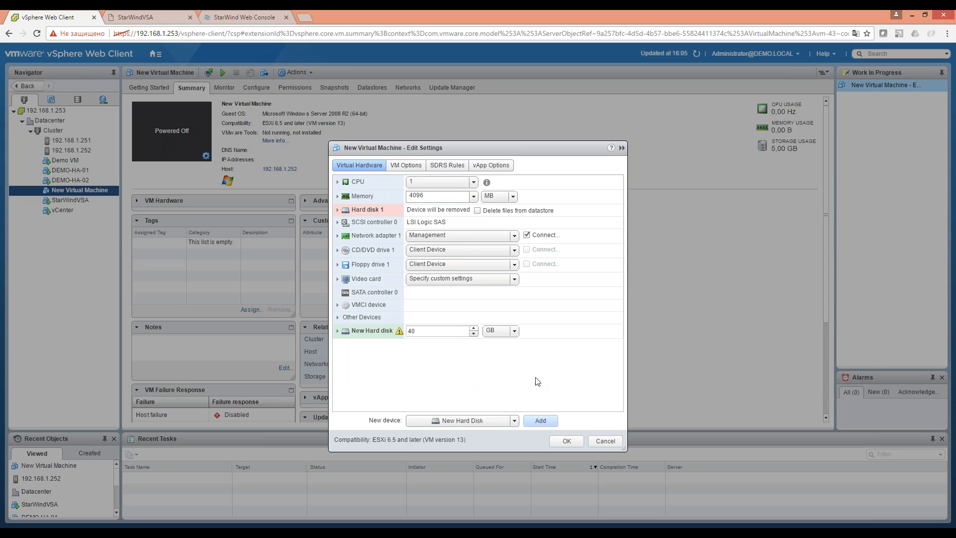
pyautogui.moveTo(418, 331); pyautogui.dragTo(406, 332)
pyautogui.write('1')
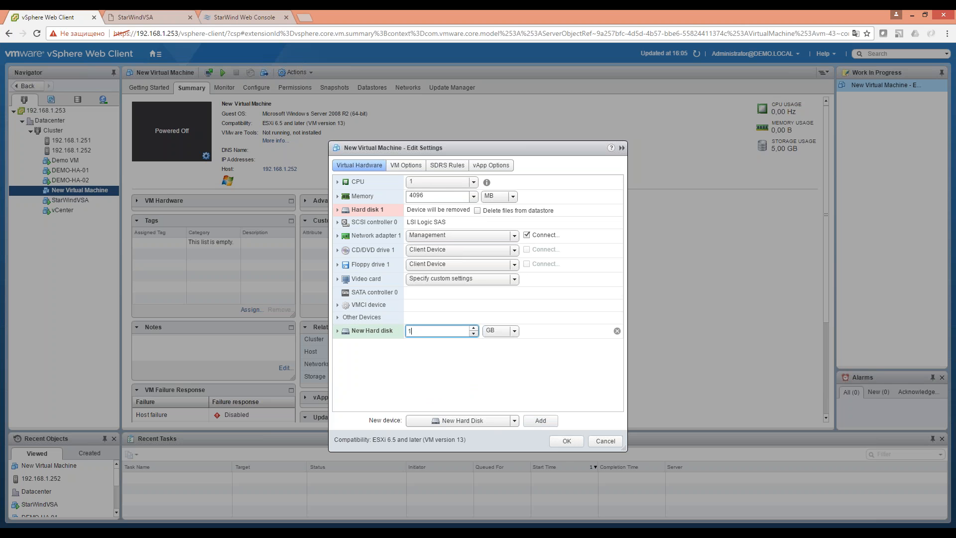
pyautogui.click(563, 442)
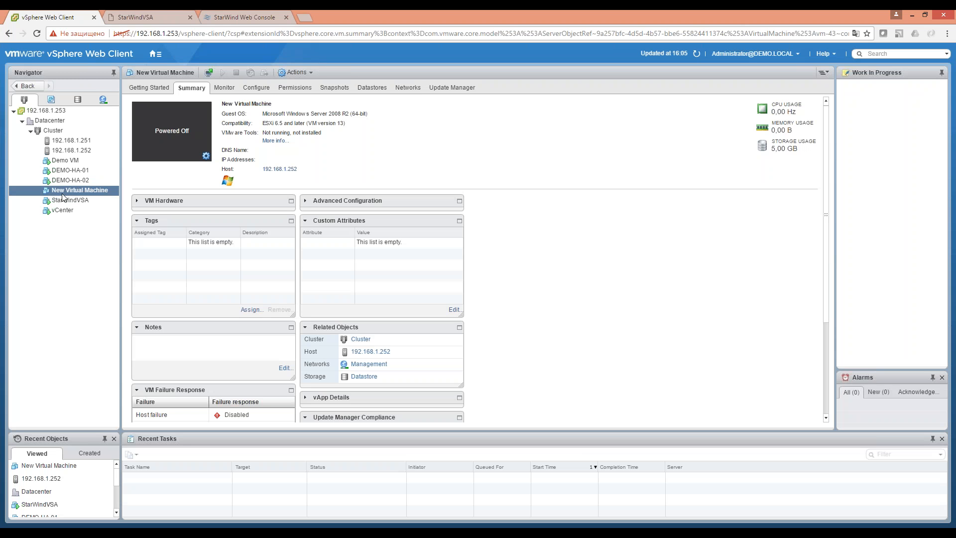
# Try again to power on New Virtual Machine and dismiss the failure notice.
pyautogui.rightClick(64, 192)
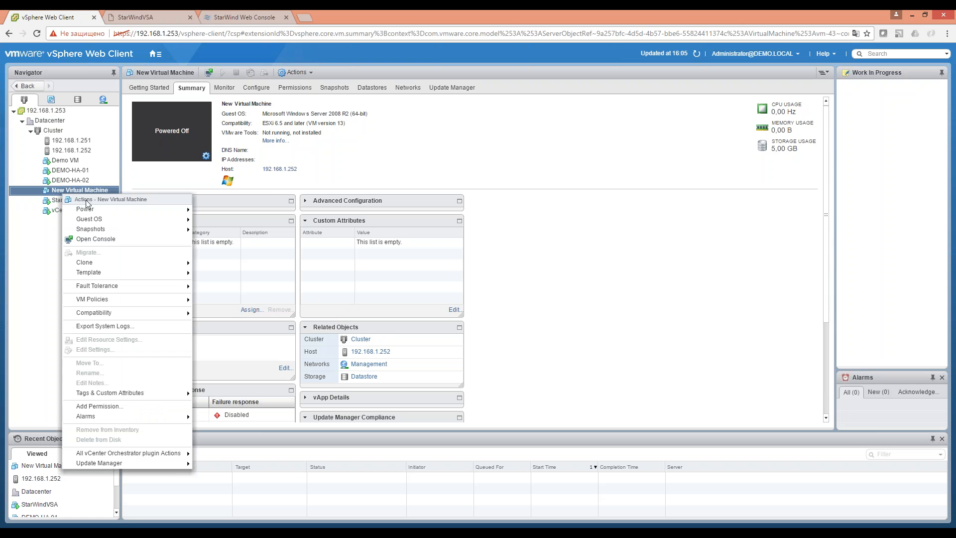
pyautogui.moveTo(94, 210)
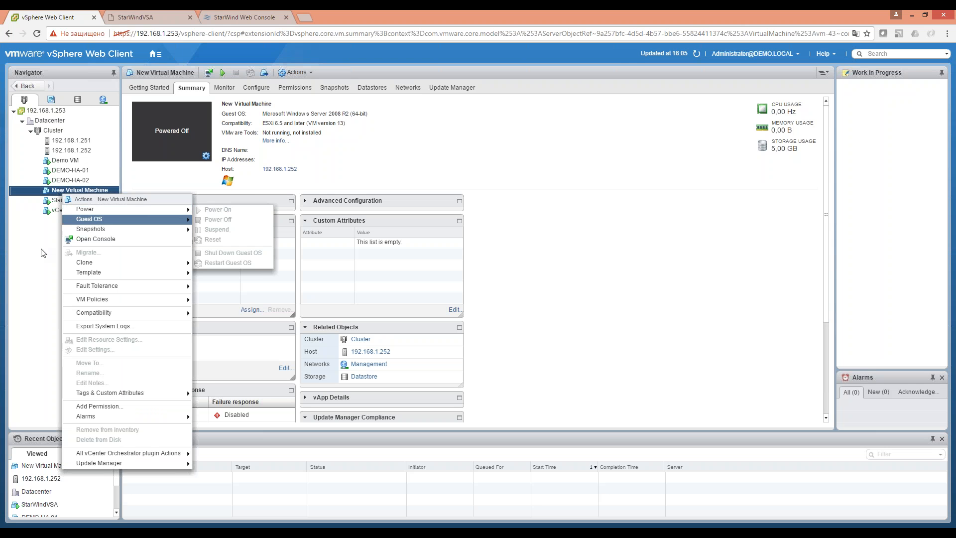
pyautogui.click(65, 192)
pyautogui.rightClick(61, 192)
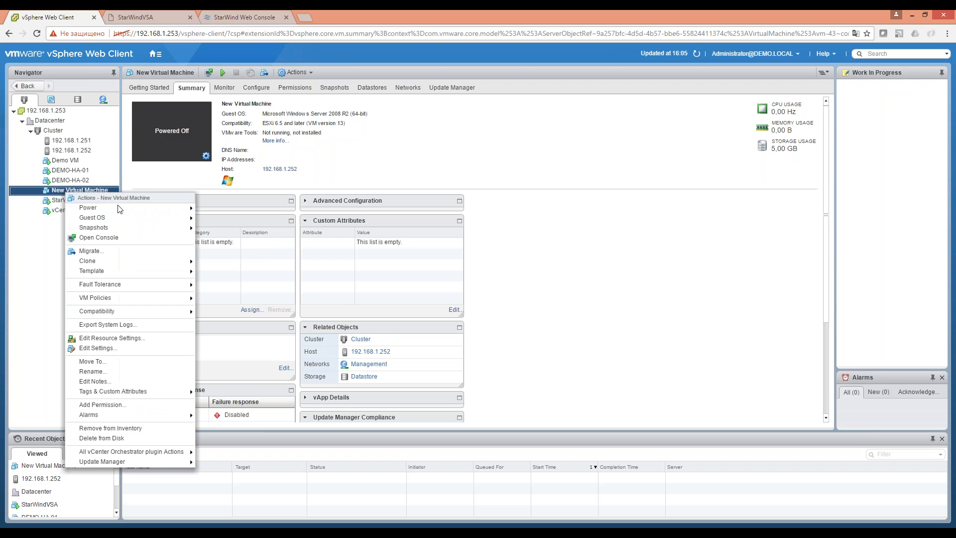
pyautogui.moveTo(95, 208)
pyautogui.click(215, 208)
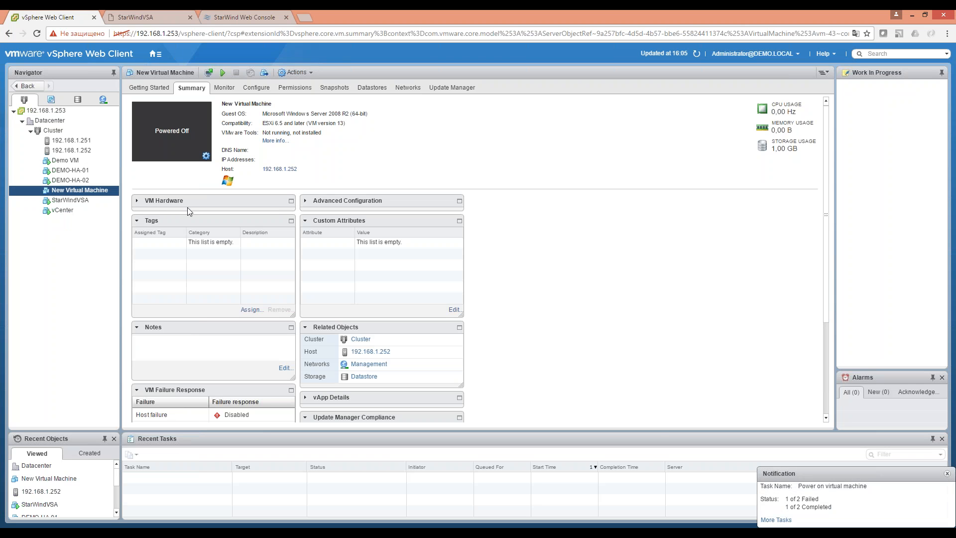
pyautogui.click(947, 473)
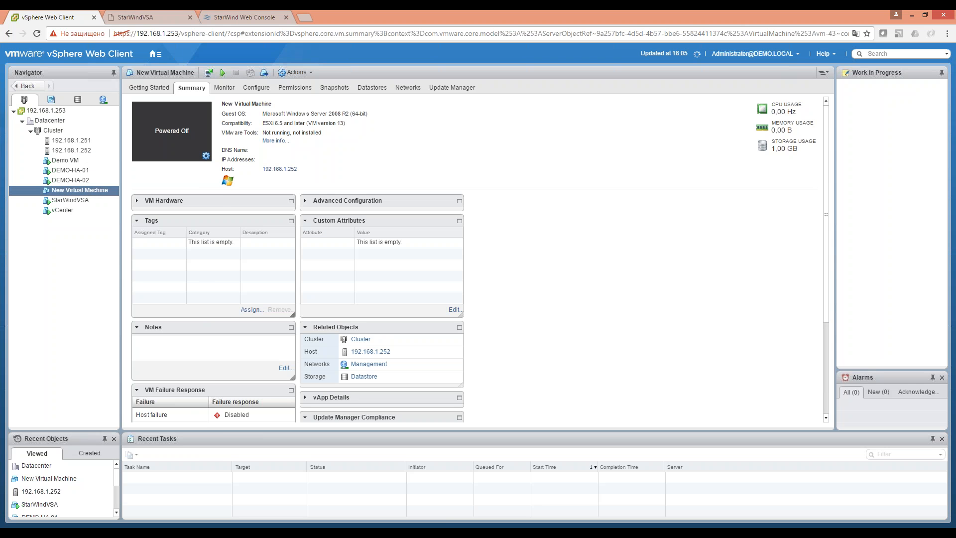
# Delete New Virtual Machine from disk, confirming with Yes.
pyautogui.rightClick(88, 191)
pyautogui.moveTo(149, 204)
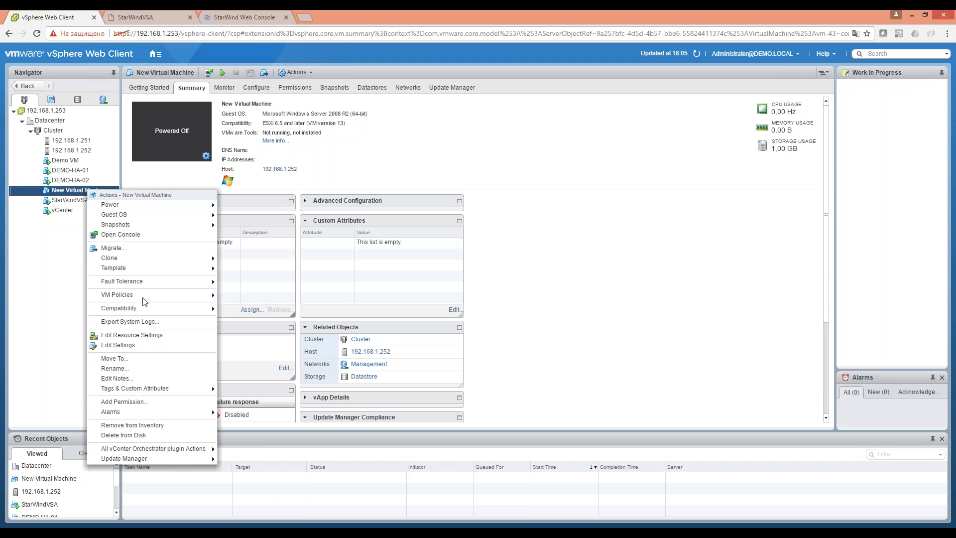
pyautogui.click(135, 437)
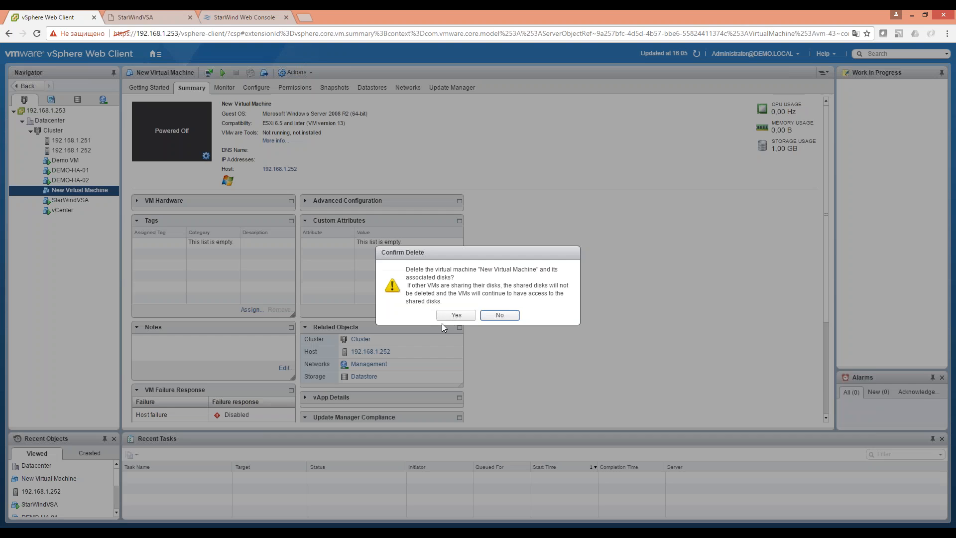
pyautogui.click(467, 314)
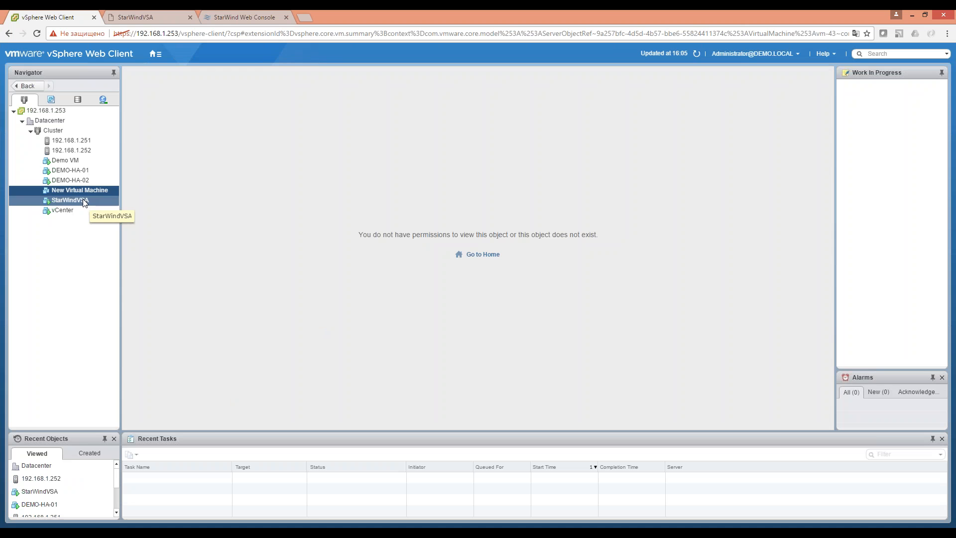
# Add a 50 GB new hard disk to StarWindVSA, then return to StarWind Web Console.
pyautogui.click(84, 201)
pyautogui.rightClick(84, 201)
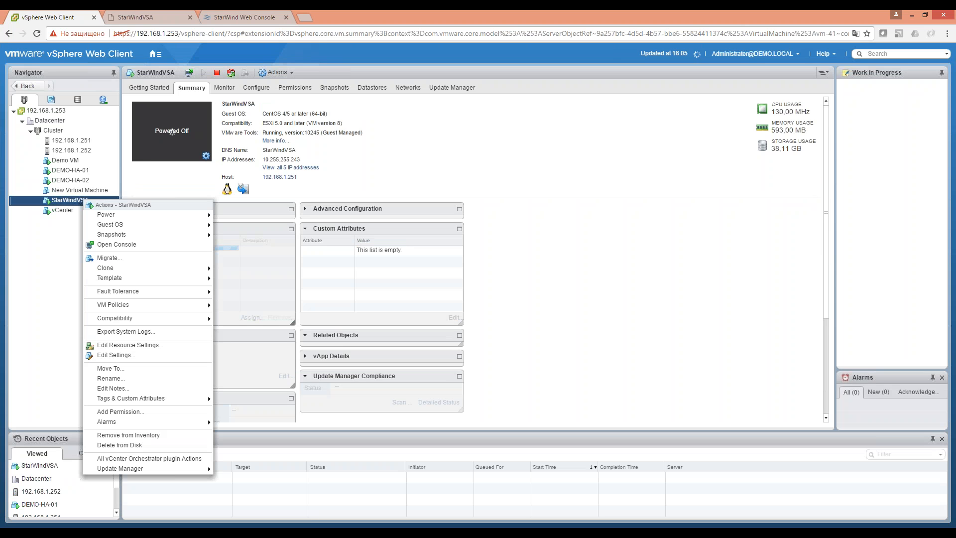
pyautogui.click(116, 354)
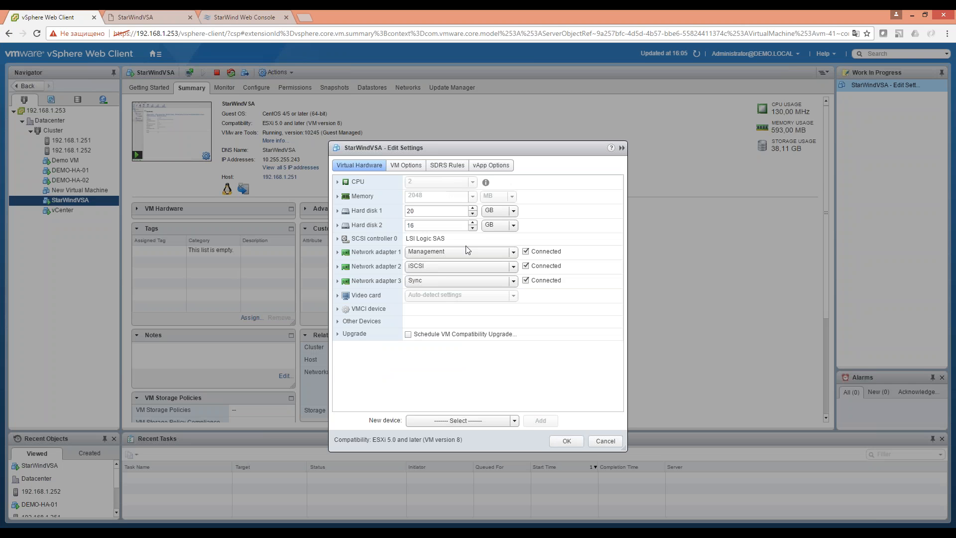
pyautogui.doubleClick(433, 227)
pyautogui.click(504, 421)
pyautogui.click(444, 223)
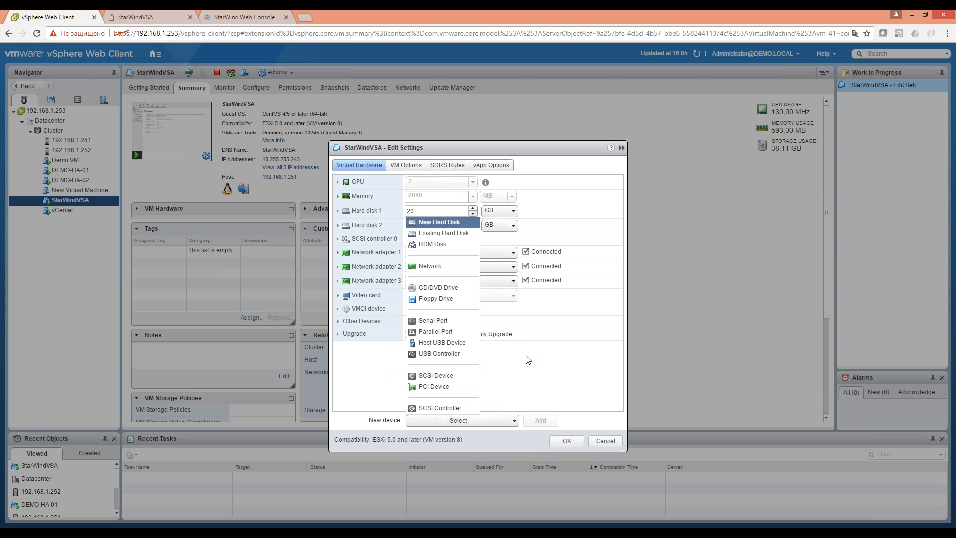
pyautogui.click(541, 420)
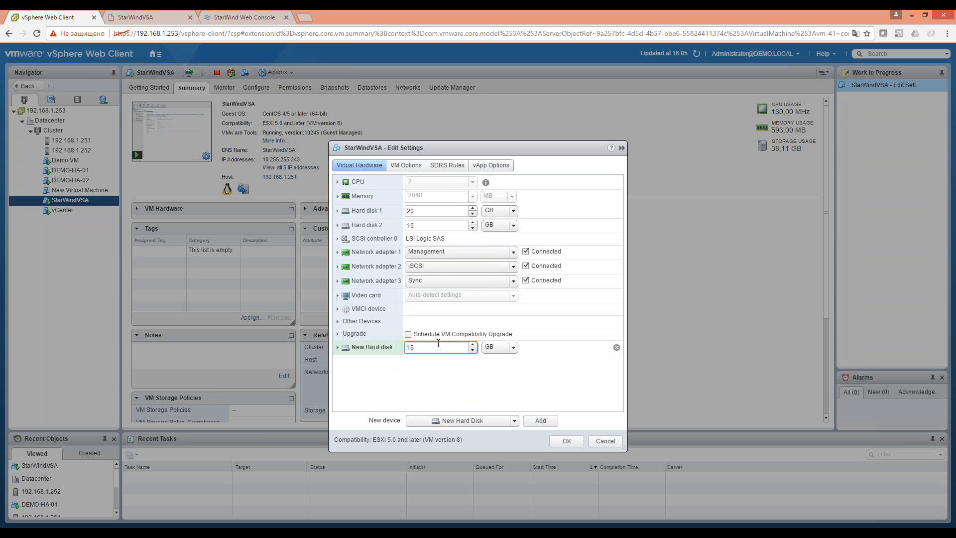
pyautogui.hotkey('ctrl', 'a')
pyautogui.write('50')
pyautogui.click(558, 442)
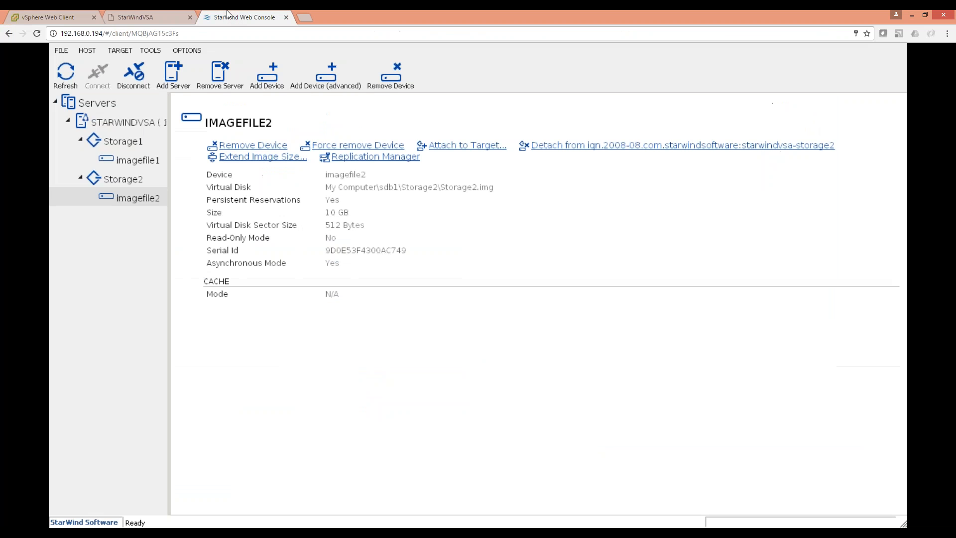
pyautogui.click(230, 15)
pyautogui.click(47, 15)
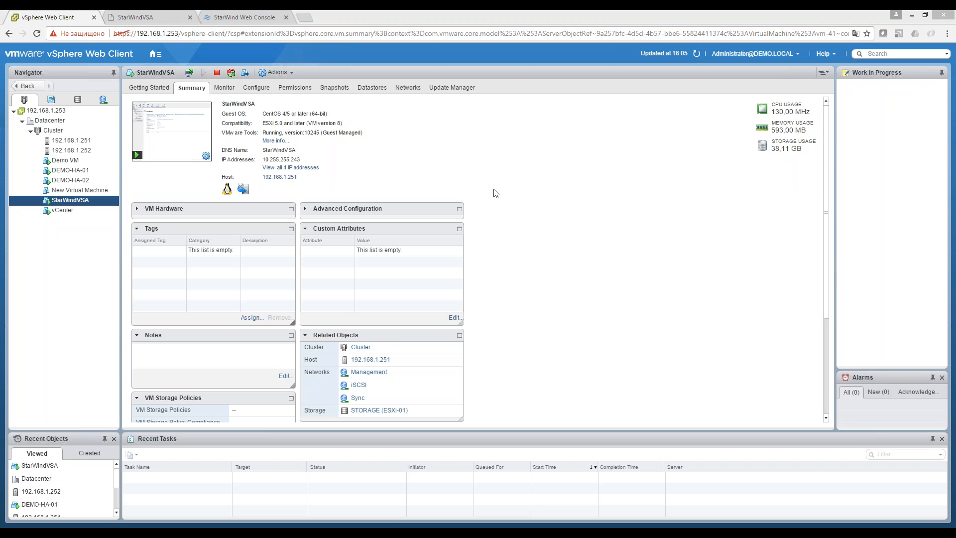
pyautogui.click(82, 190)
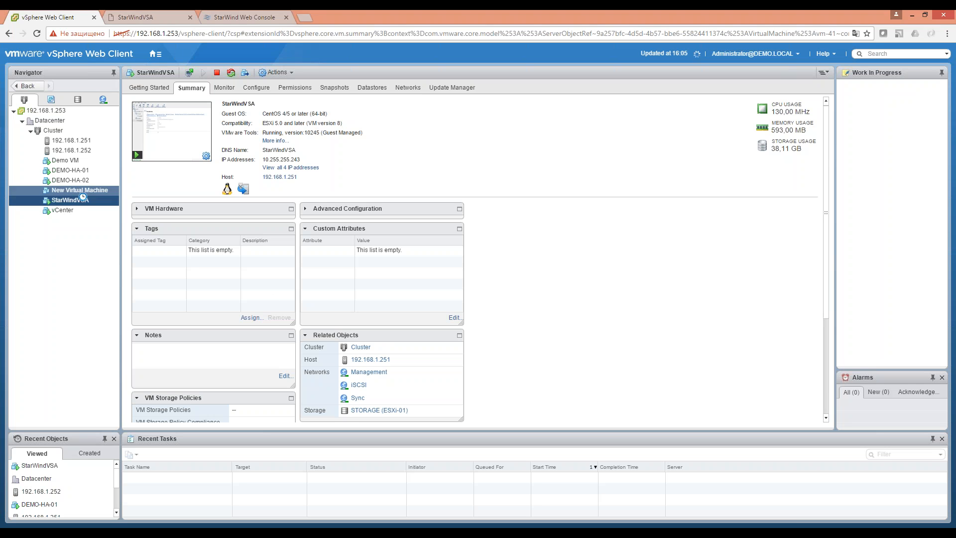
pyautogui.click(82, 199)
pyautogui.rightClick(58, 205)
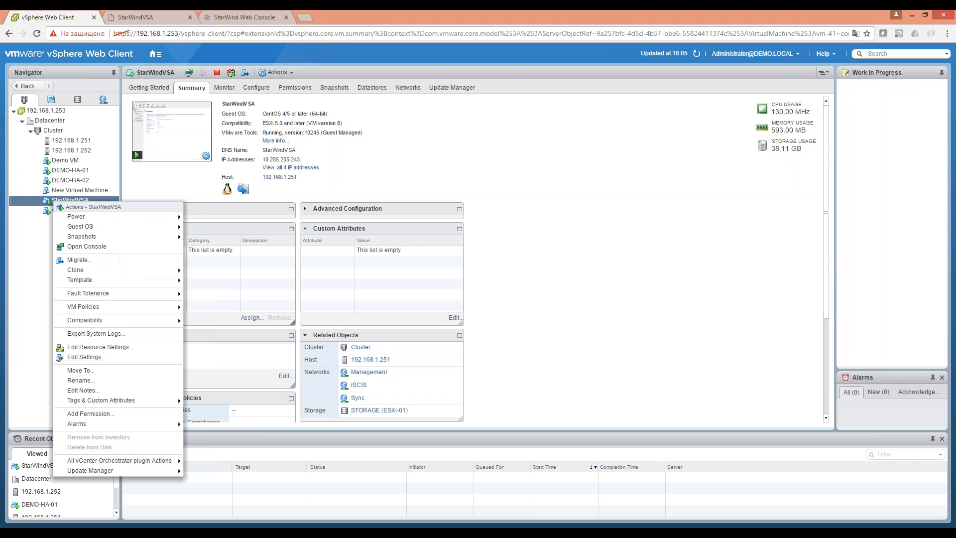
pyautogui.moveTo(142, 220)
pyautogui.click(227, 18)
# Rescan VSA Storage and create an ext4 volume on the new /dev/sdc disk.
pyautogui.click(243, 102)
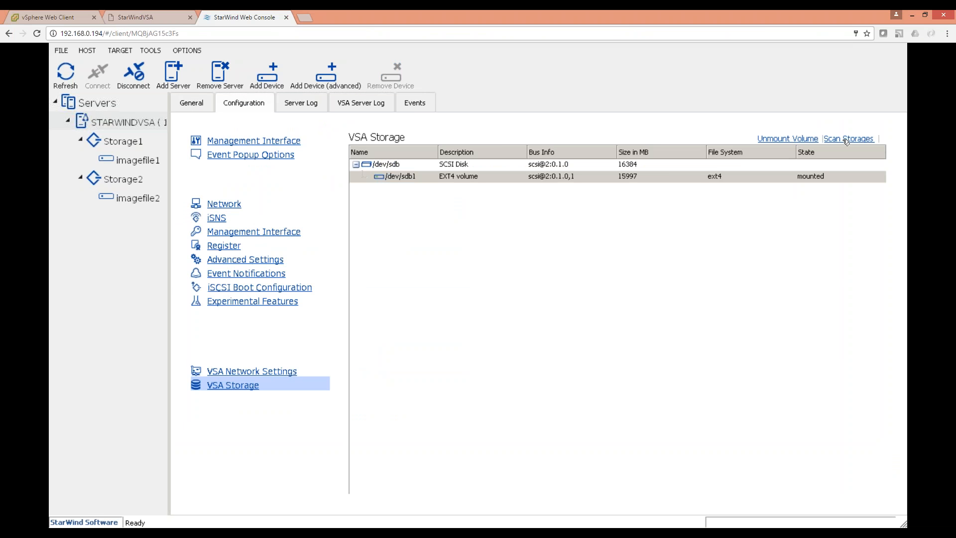
pyautogui.click(846, 140)
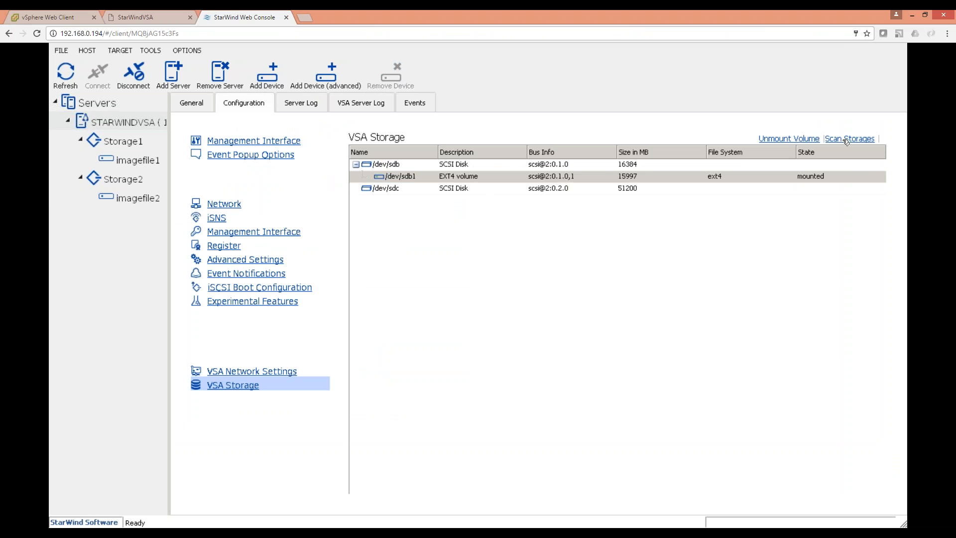
pyautogui.click(533, 188)
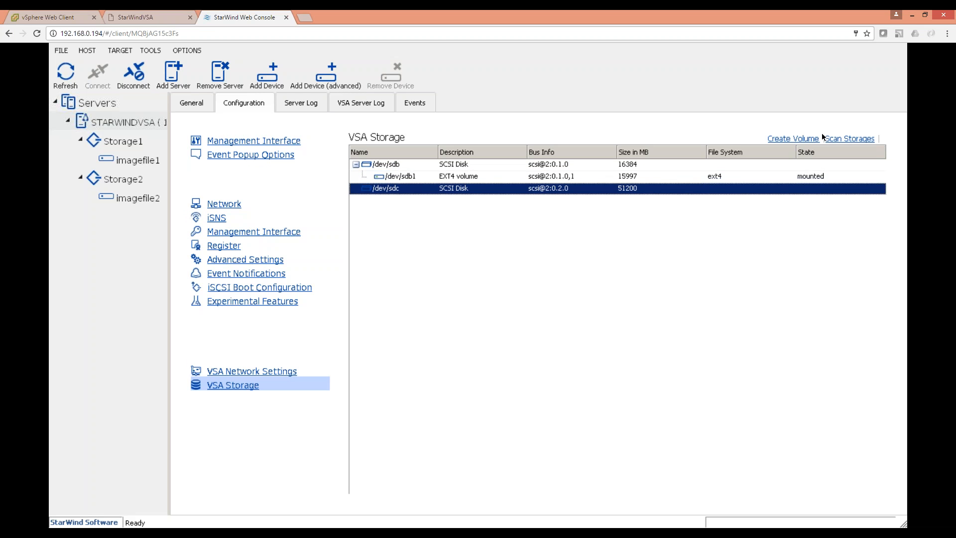
pyautogui.click(811, 139)
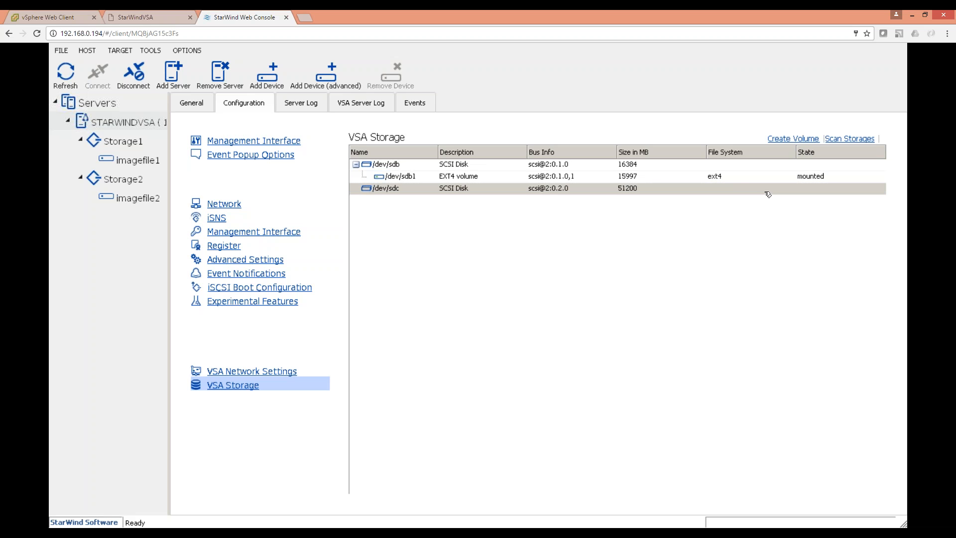
pyautogui.click(638, 202)
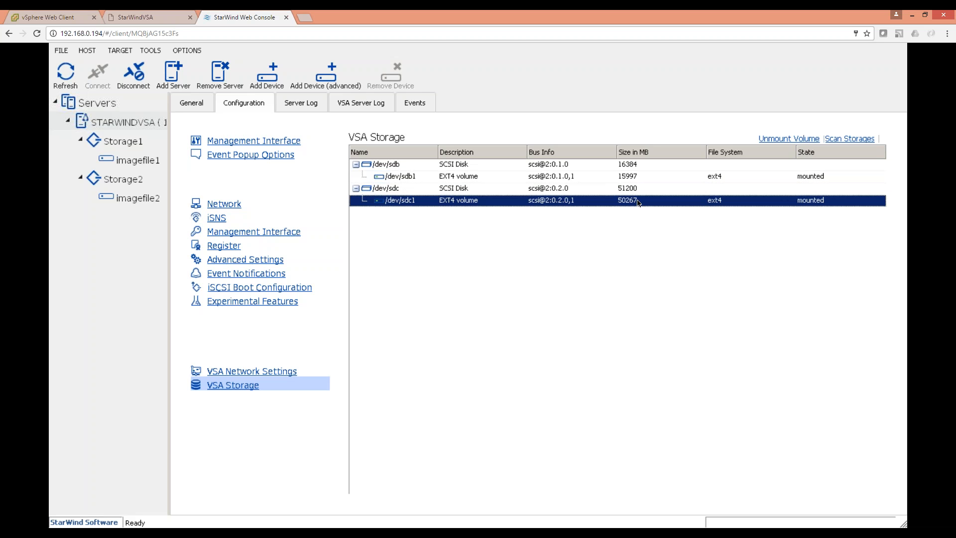
# Start the advanced Add Device wizard on the server and choose Virtual Disk.
pyautogui.rightClick(145, 128)
pyautogui.click(165, 210)
pyautogui.click(565, 378)
pyautogui.click(565, 379)
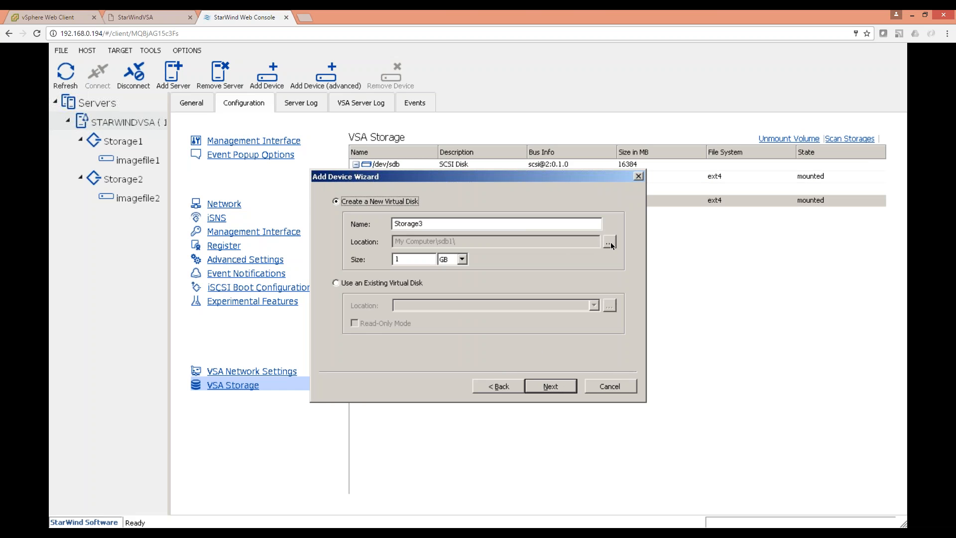
# Place the new virtual disk on sdc1 with a size of 40 GB.
pyautogui.click(609, 241)
pyautogui.click(260, 188)
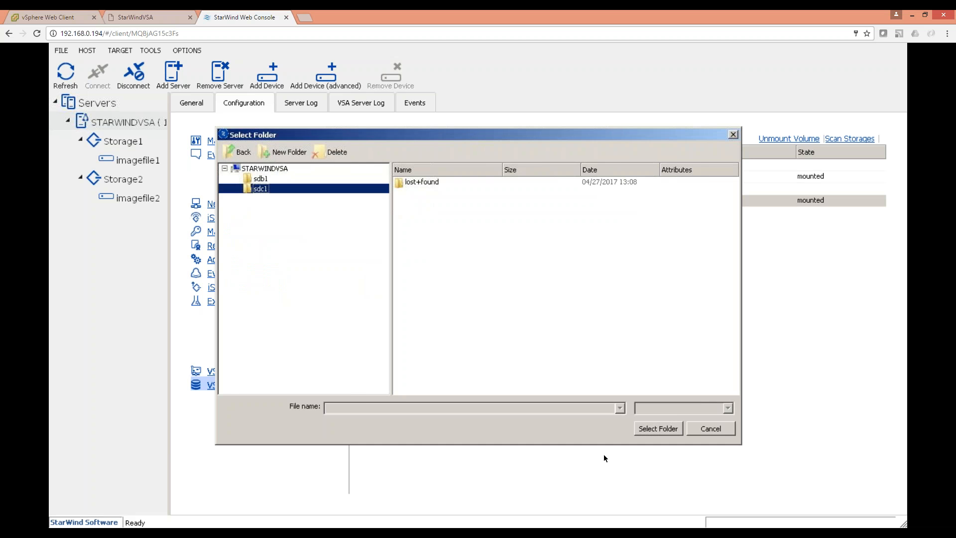
pyautogui.click(657, 429)
pyautogui.click(441, 260)
pyautogui.click(426, 260)
pyautogui.moveTo(414, 259); pyautogui.dragTo(366, 252)
pyautogui.write('40')
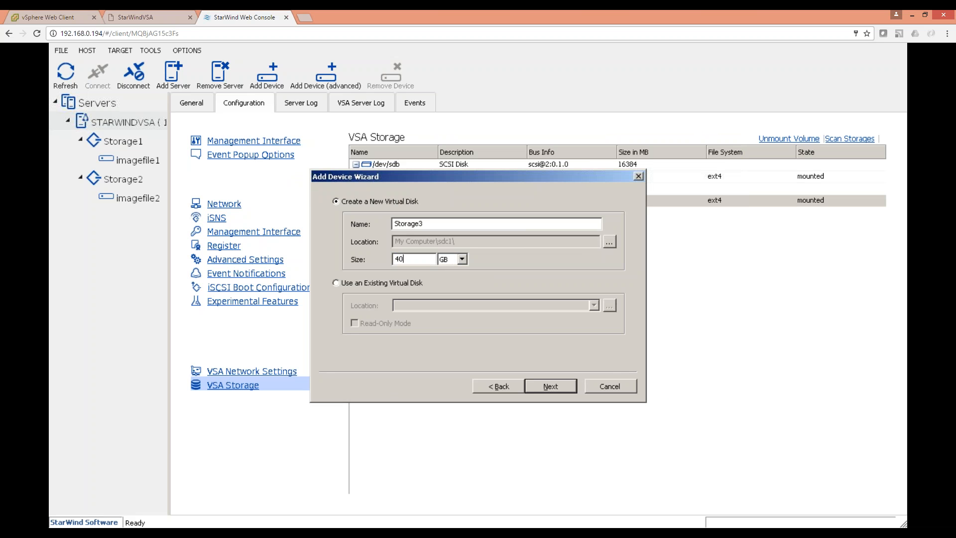
# Create it thick-provisioned with no caching under a new Storage3 target.
pyautogui.click(553, 386)
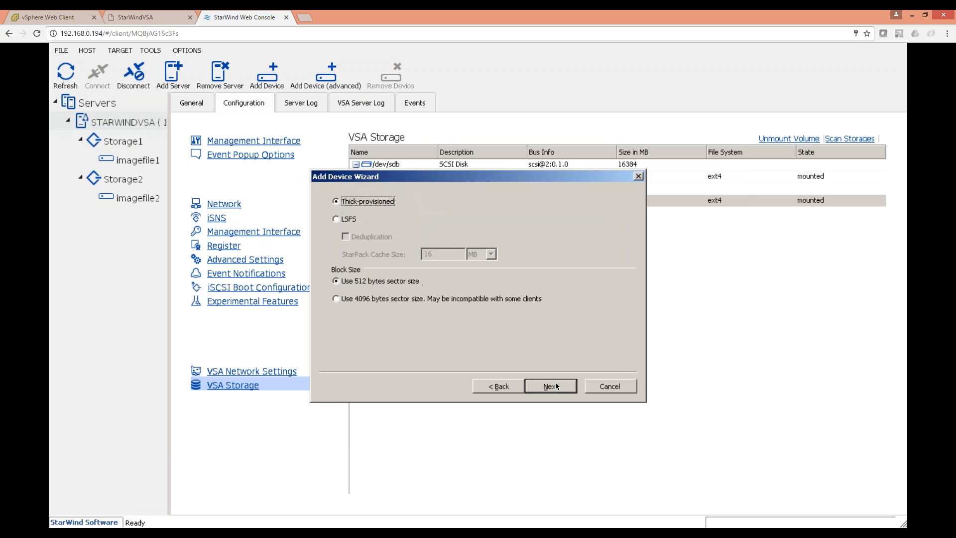
pyautogui.click(555, 385)
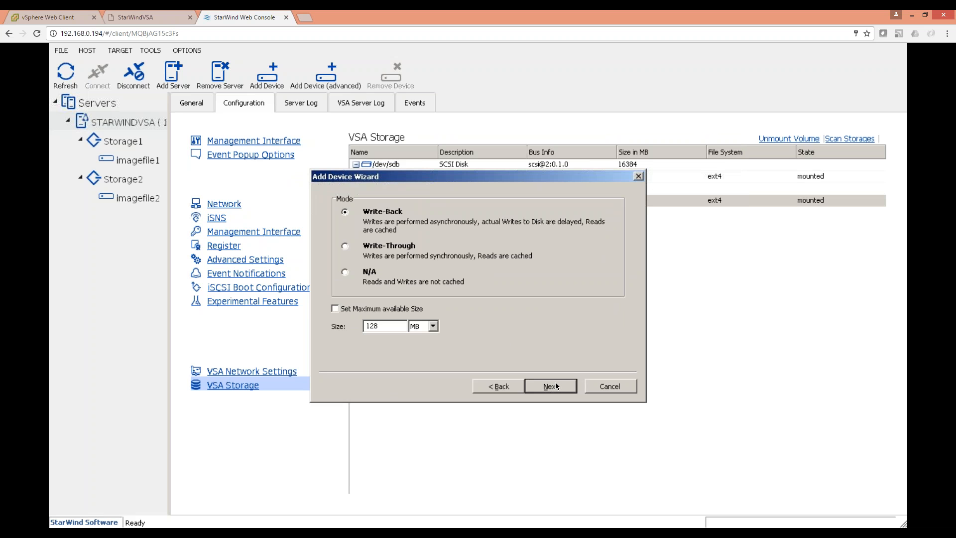
pyautogui.click(381, 309)
pyautogui.click(379, 308)
pyautogui.click(369, 273)
pyautogui.click(550, 386)
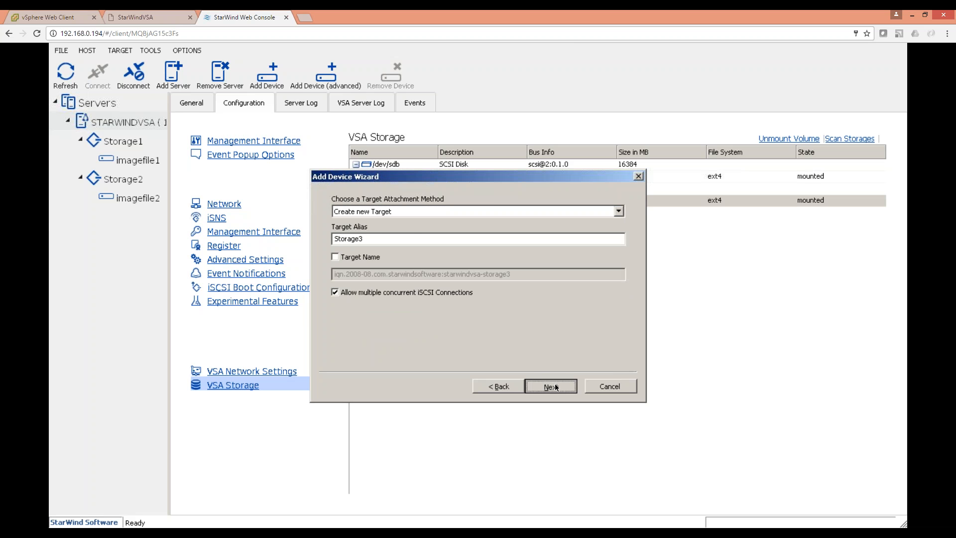
pyautogui.click(556, 386)
pyautogui.click(556, 387)
pyautogui.click(556, 387)
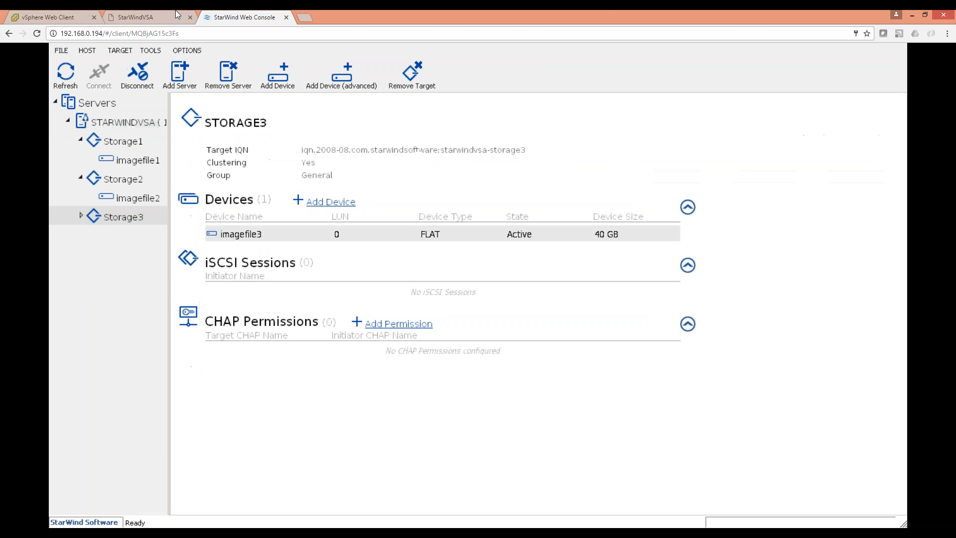
# Expand Storage3 and view imagefile3's device details.
pyautogui.click(139, 11)
pyautogui.click(213, 10)
pyautogui.click(81, 215)
pyautogui.click(127, 238)
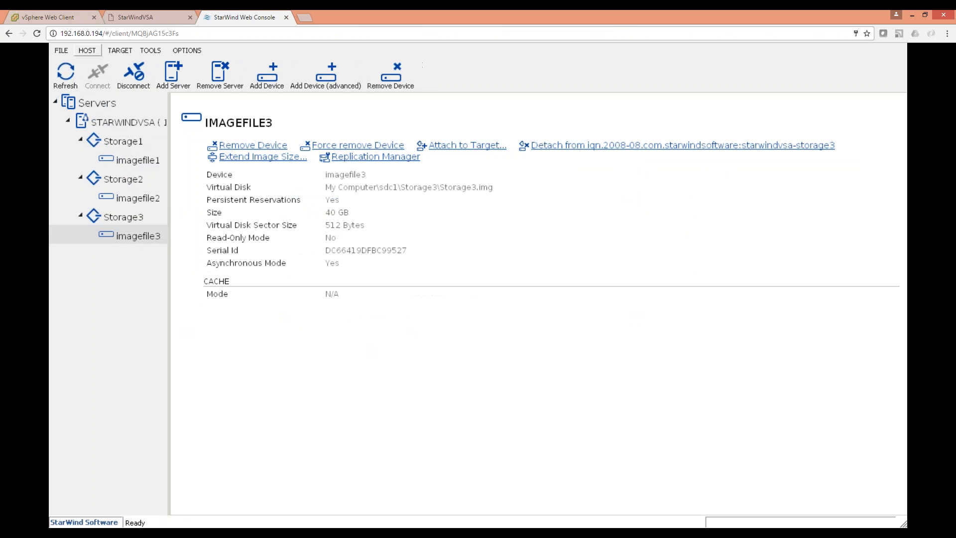
pyautogui.click(48, 17)
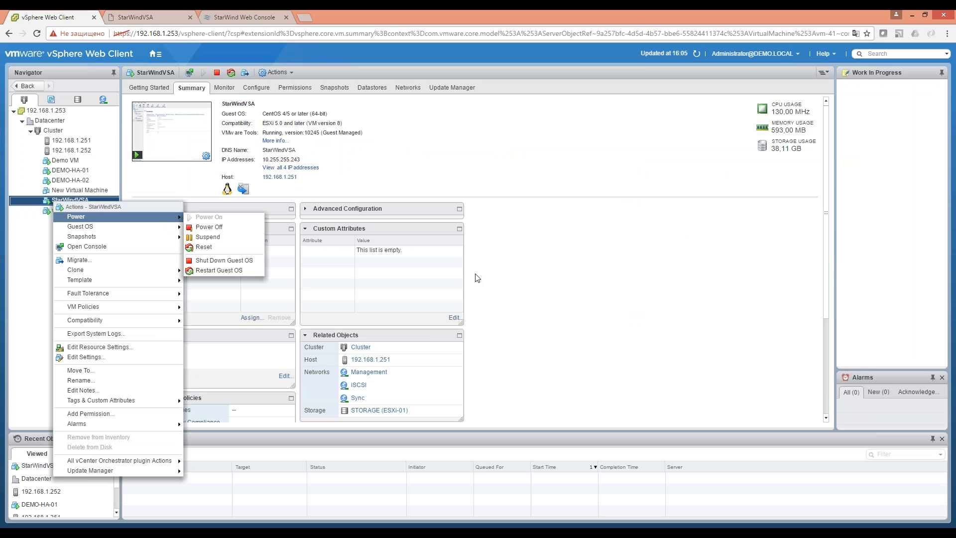
# Select host 192.168.1.252 and show its datastore list and configuration.
pyautogui.click(564, 270)
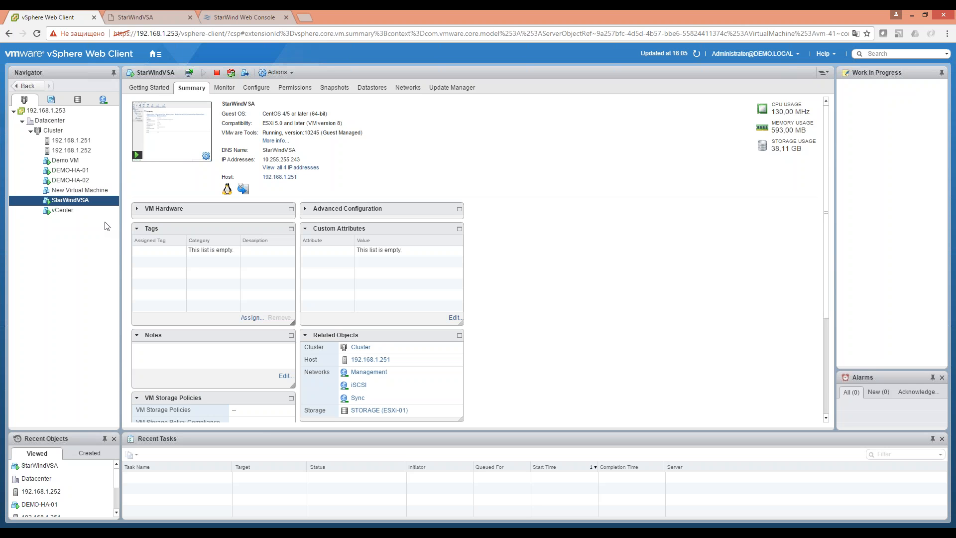
pyautogui.rightClick(60, 122)
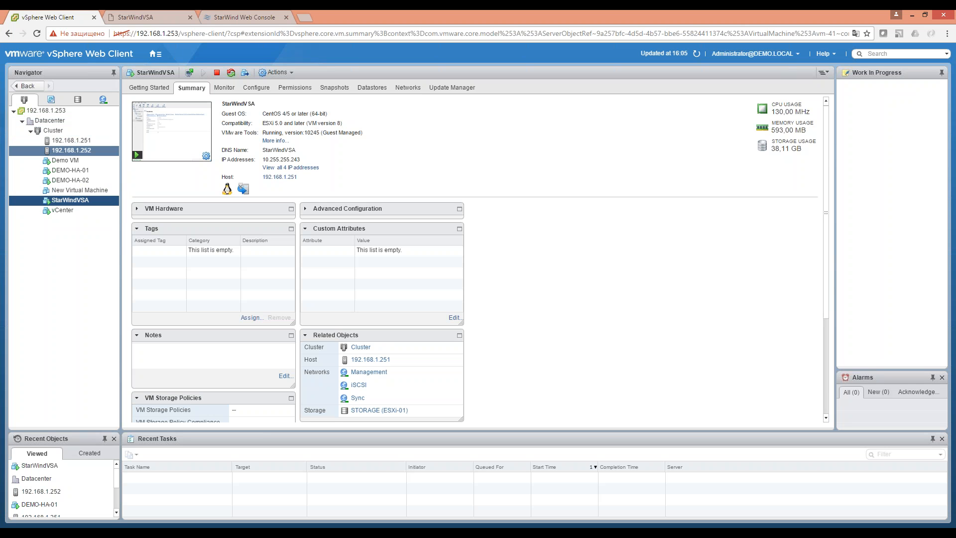
pyautogui.click(69, 150)
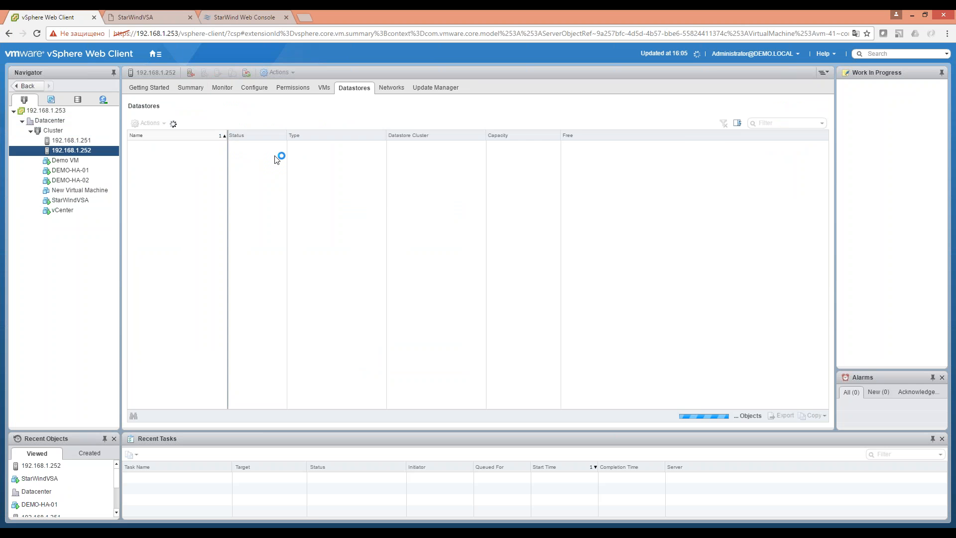
pyautogui.click(254, 88)
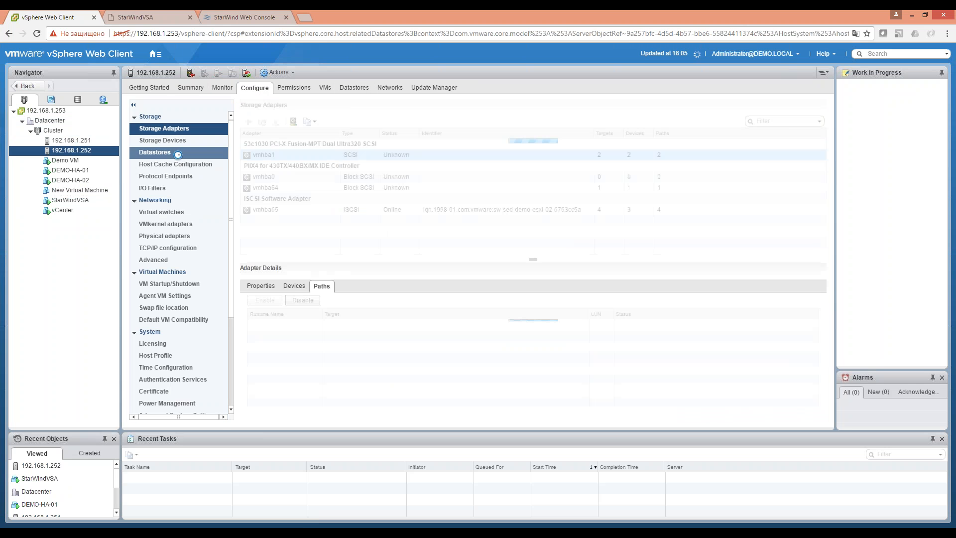
# Check the iSCSI software adapter's path to the Storage3 target.
pyautogui.click(265, 210)
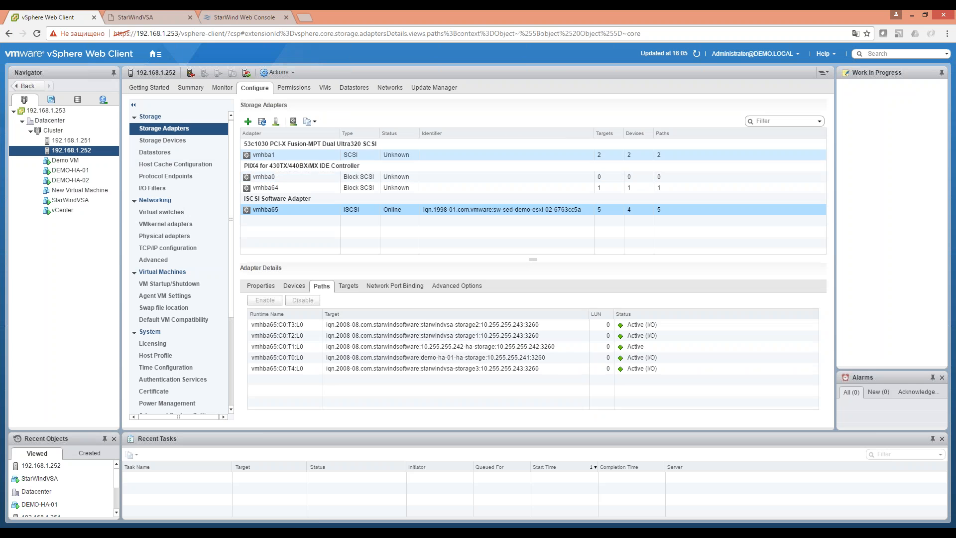
pyautogui.click(456, 368)
pyautogui.click(354, 88)
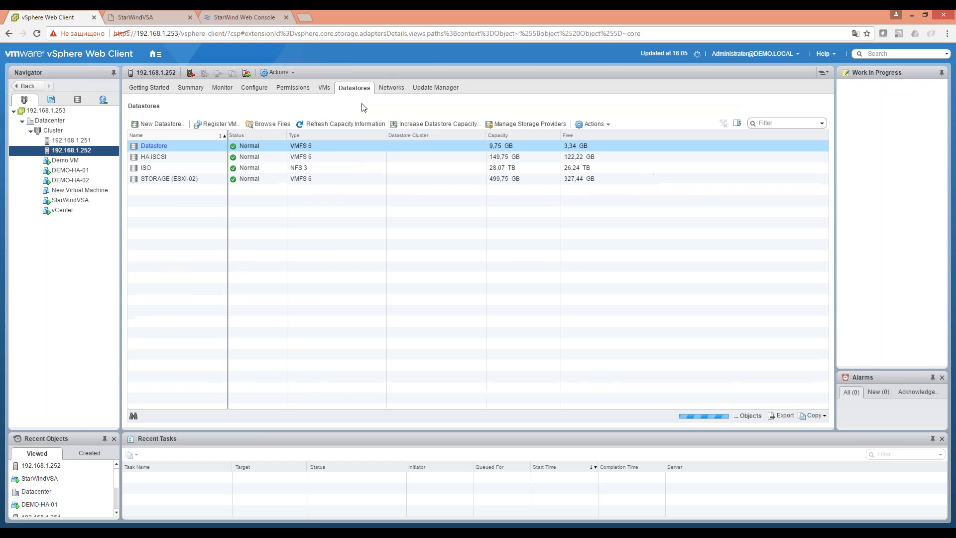
# Create VMFS datastore 'Datastore 1' on the 40 GB StarWind disk.
pyautogui.click(163, 125)
pyautogui.click(620, 424)
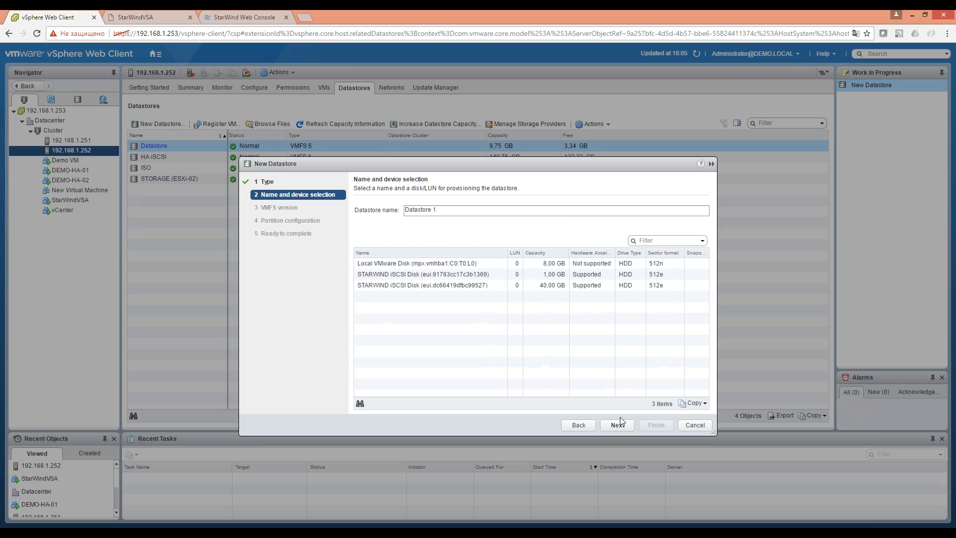
pyautogui.click(551, 286)
pyautogui.click(617, 424)
pyautogui.click(618, 424)
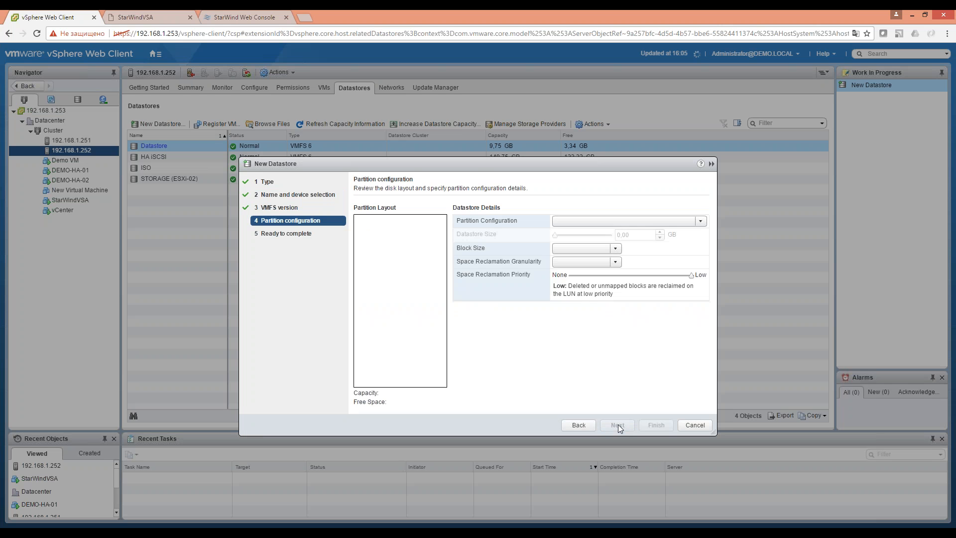
pyautogui.click(656, 424)
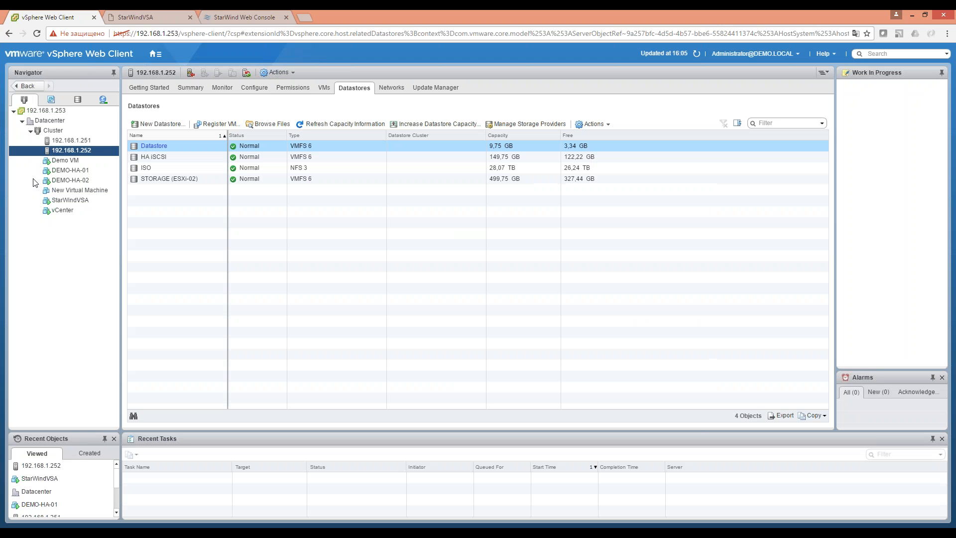
pyautogui.click(88, 191)
# Refresh the Navigator so the deleted New Virtual Machine disappears.
pyautogui.rightClick(89, 192)
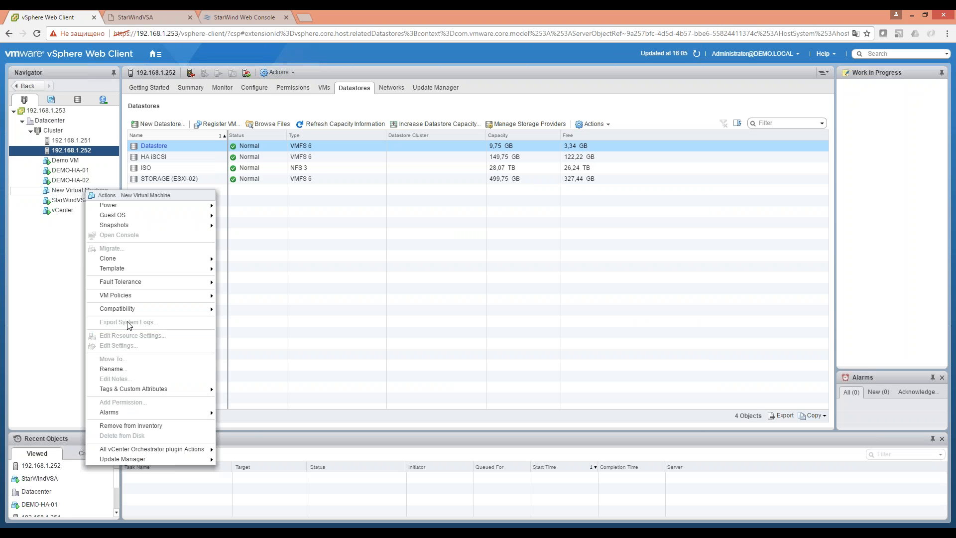
pyautogui.rightClick(74, 193)
pyautogui.click(69, 192)
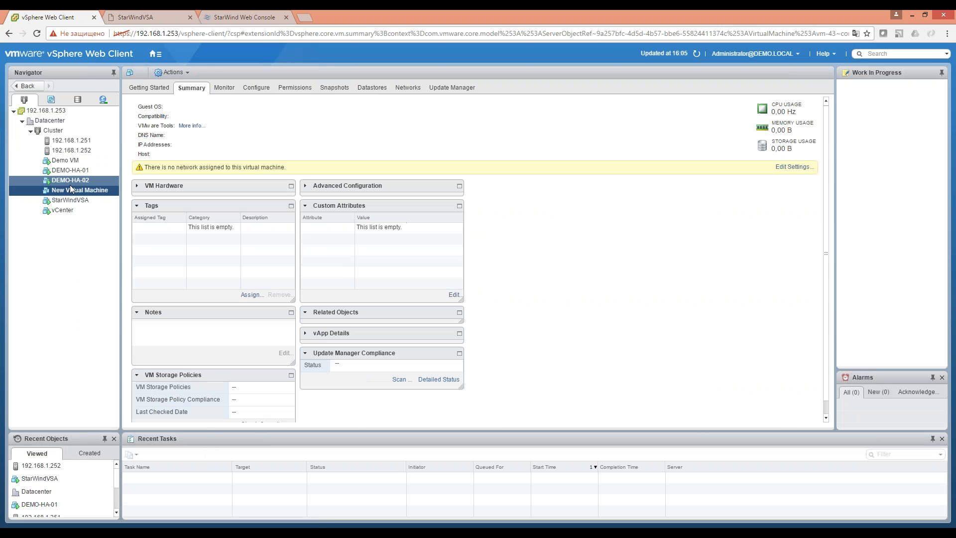
pyautogui.rightClick(71, 189)
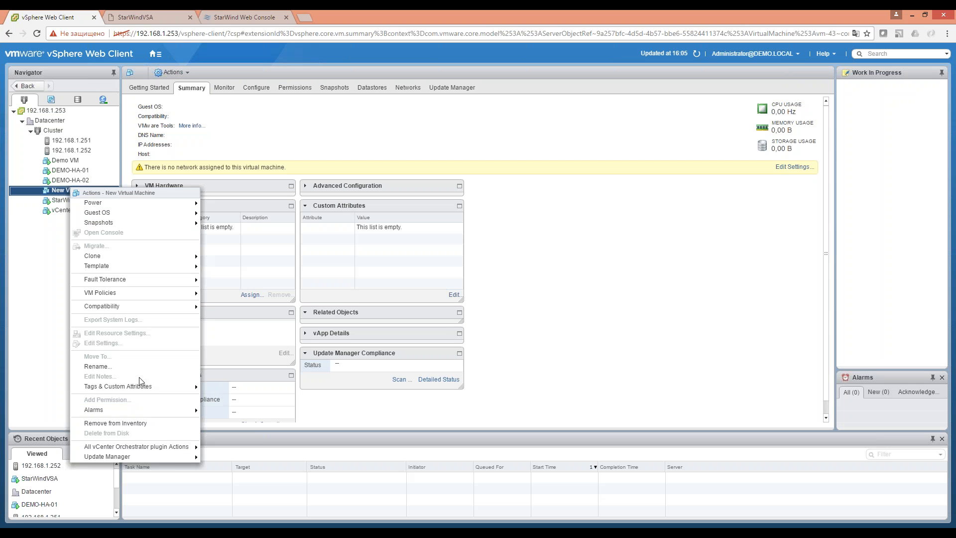
pyautogui.click(44, 245)
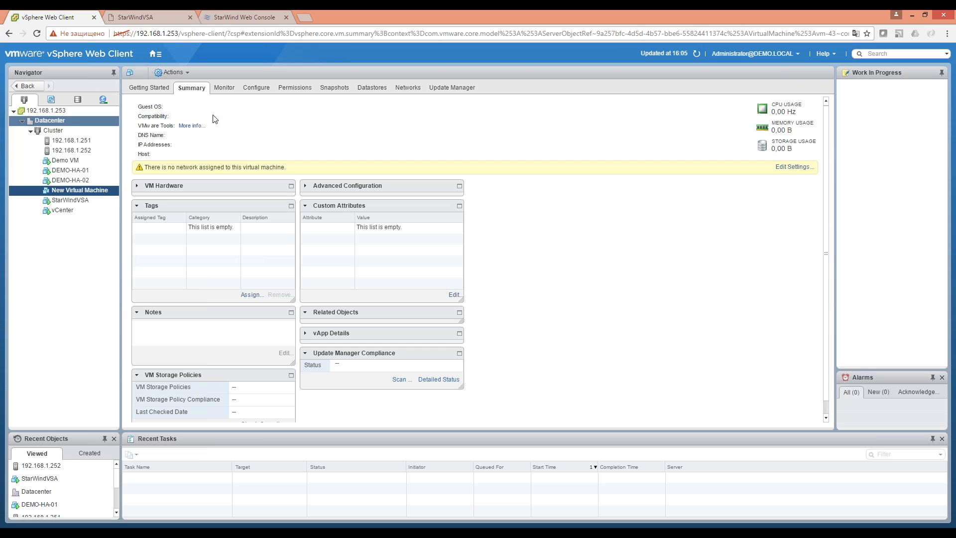
pyautogui.click(697, 53)
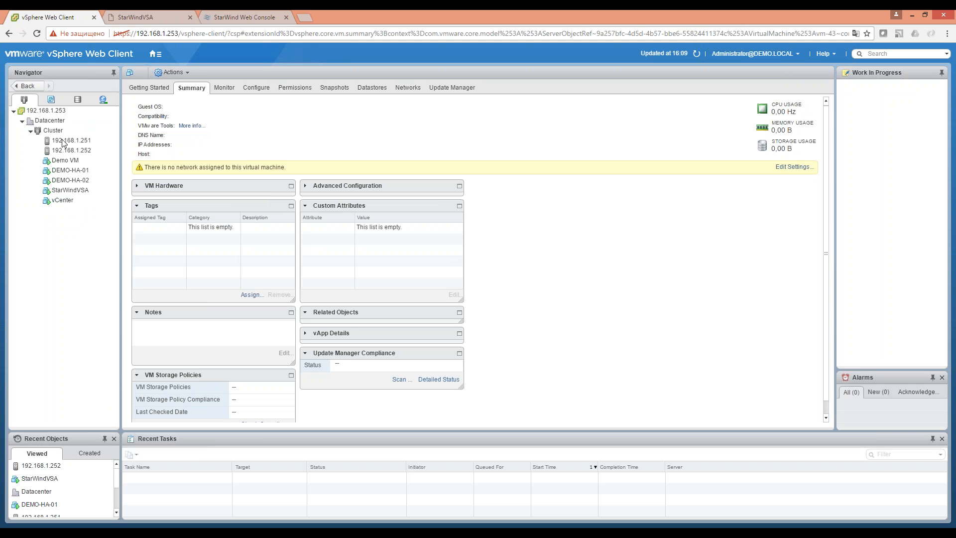
# Bring up the actions for host 192.168.1.252.
pyautogui.click(70, 140)
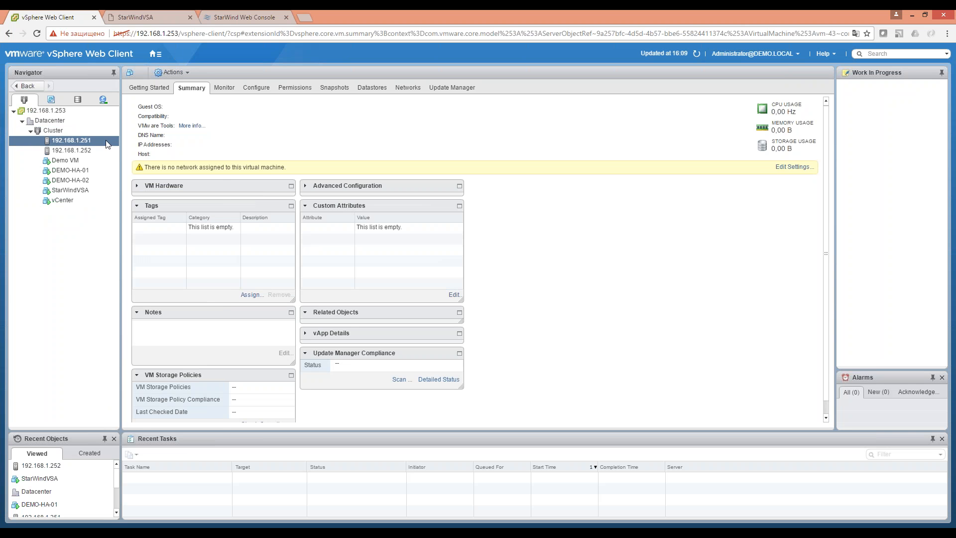
pyautogui.click(92, 152)
pyautogui.rightClick(90, 154)
# Start a new VM on host 192.168.1.252 stored on Datastore 1, guest OS Windows Server 2008 R2.
pyautogui.moveTo(170, 171)
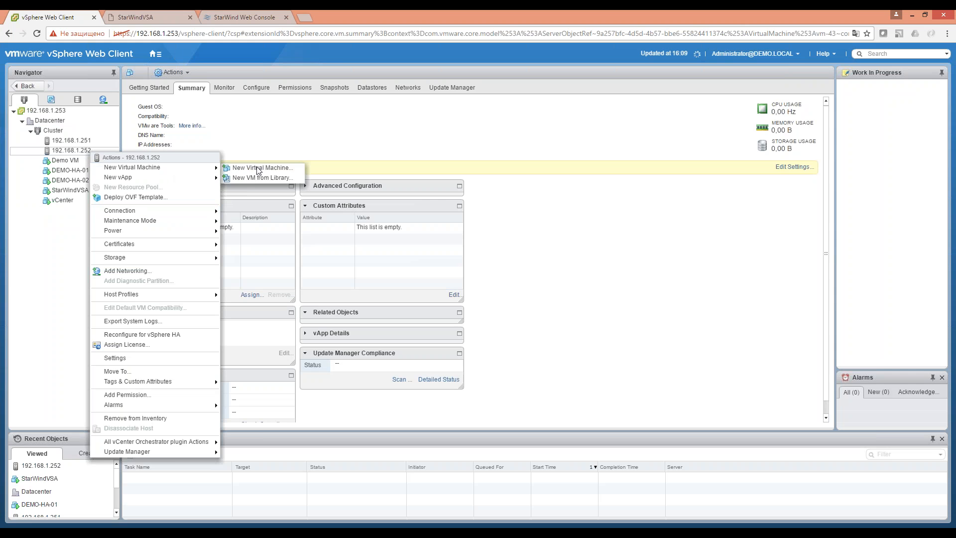
pyautogui.click(261, 168)
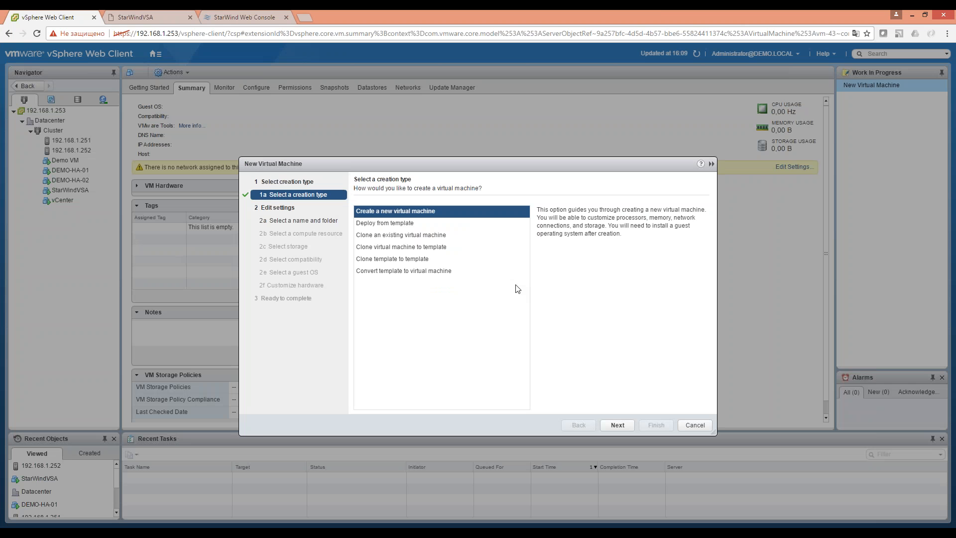
pyautogui.click(622, 427)
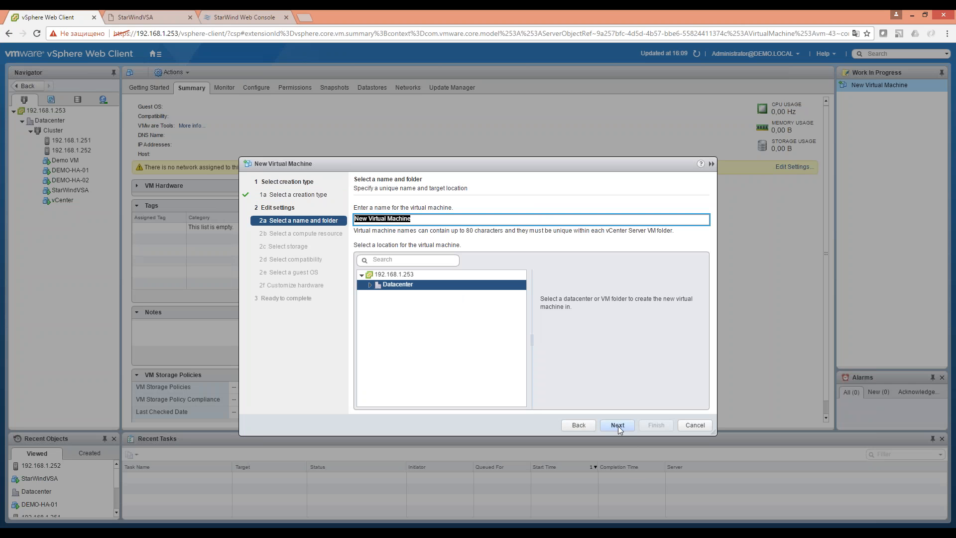
pyautogui.click(618, 426)
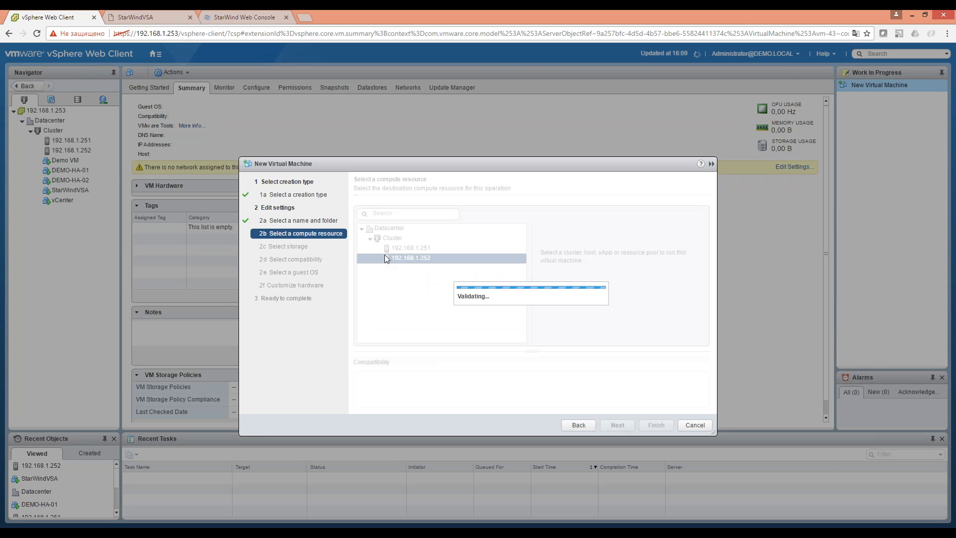
pyautogui.click(618, 425)
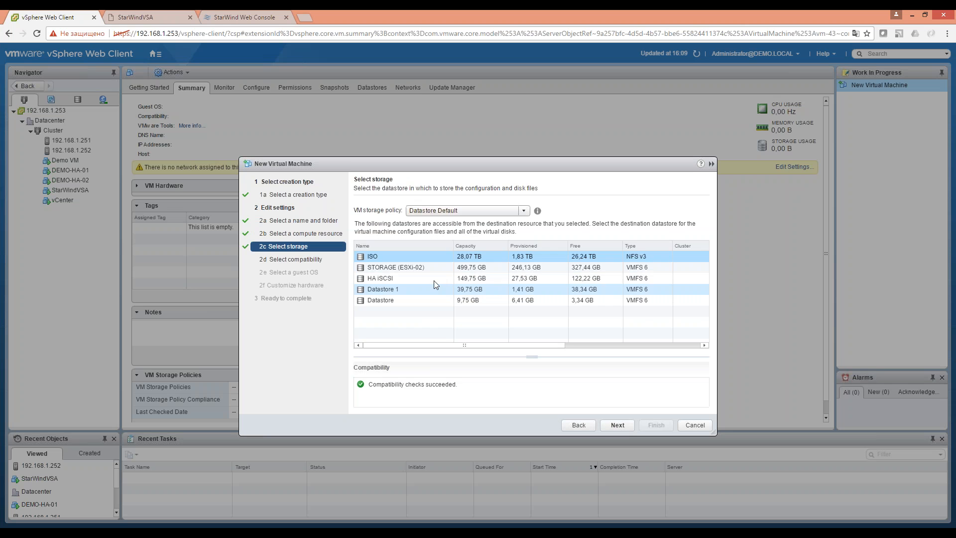
pyautogui.click(439, 288)
pyautogui.click(610, 425)
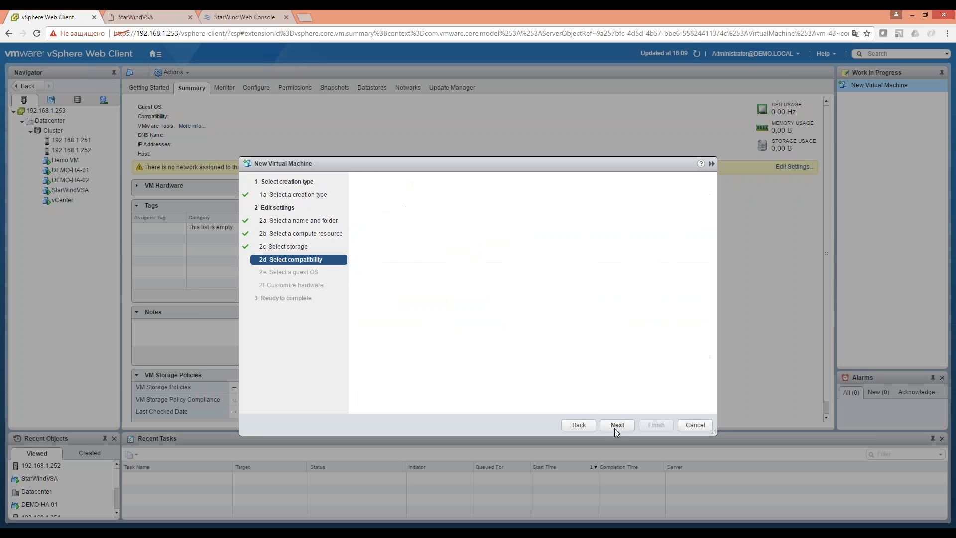
pyautogui.click(614, 426)
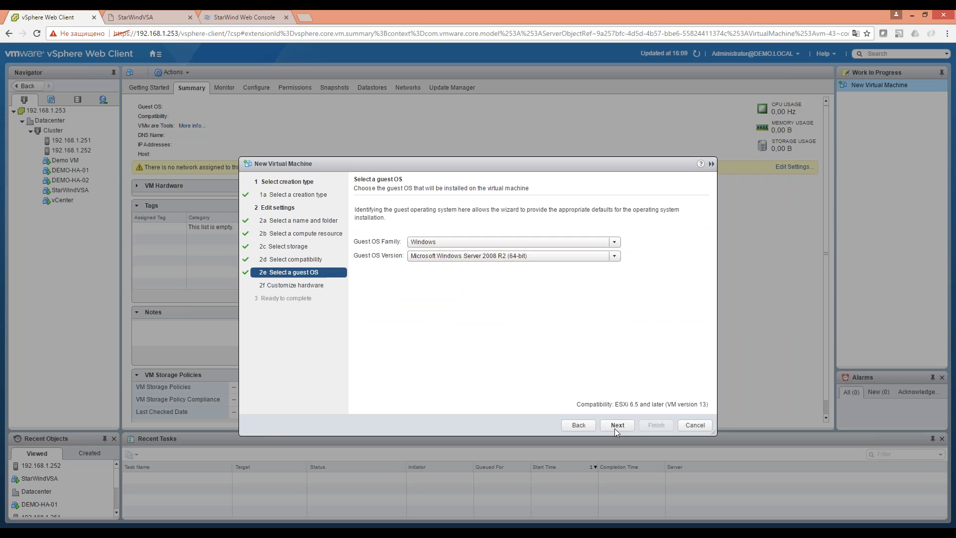
pyautogui.click(623, 428)
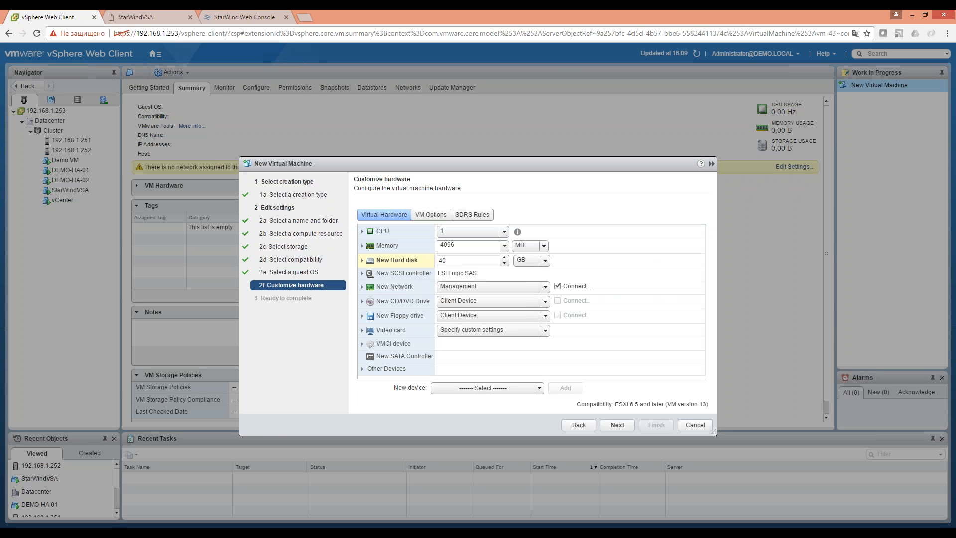
# Give the VM a 20 GB hard disk and 1024 MB memory, and finish.
pyautogui.click(462, 261)
pyautogui.press('BackSpace')
pyautogui.press('BackSpace')
pyautogui.write('20')
pyautogui.click(625, 426)
pyautogui.doubleClick(450, 245)
pyautogui.write('104')
pyautogui.press('BackSpace')
pyautogui.write('25')
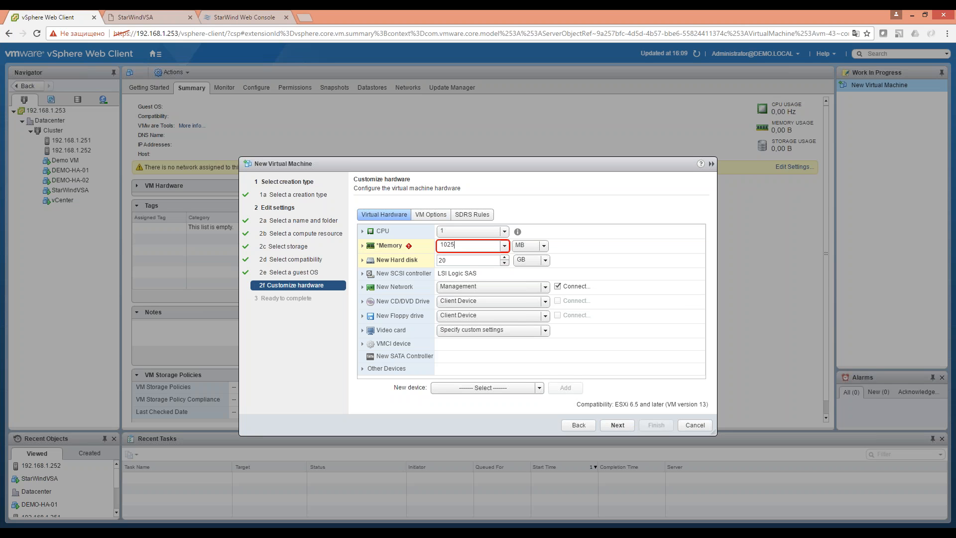
pyautogui.press('BackSpace')
pyautogui.write('4')
pyautogui.click(619, 426)
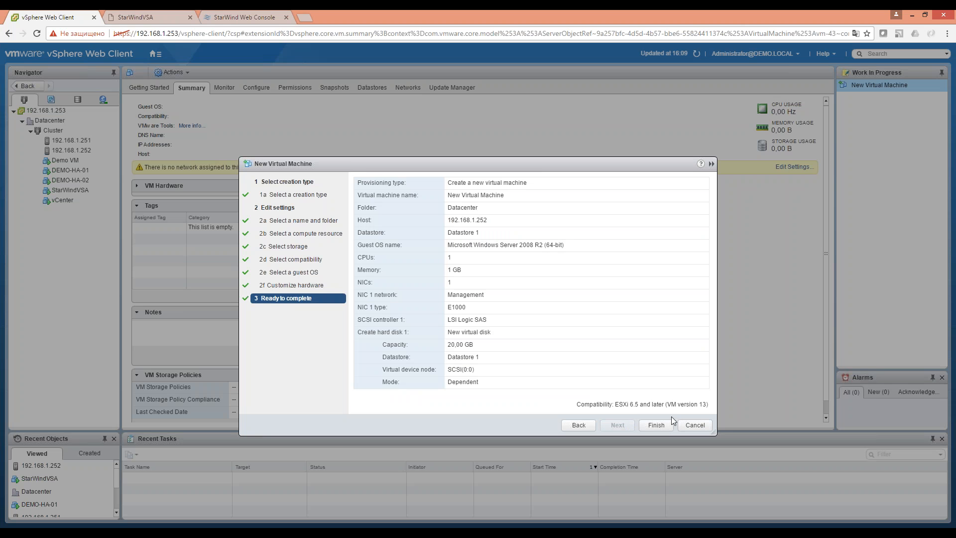
pyautogui.click(656, 425)
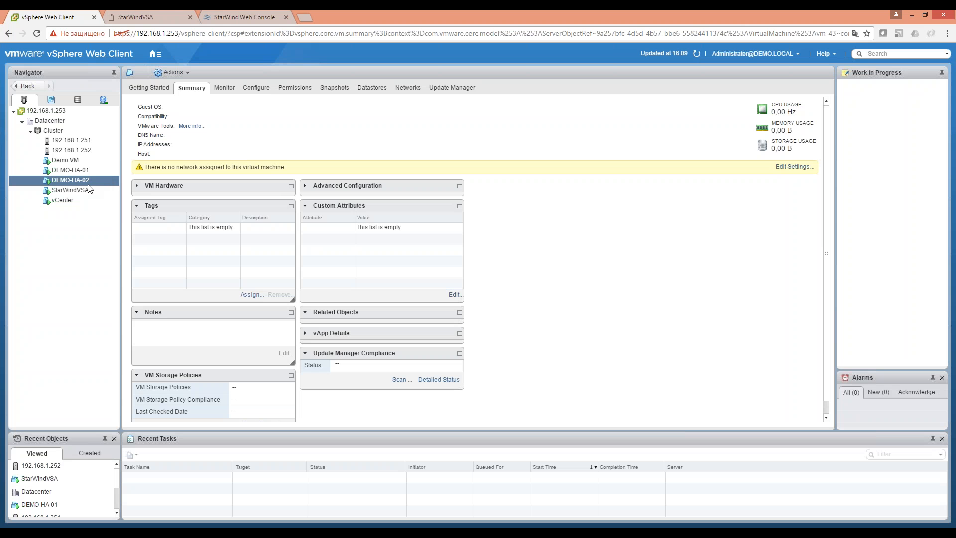
# Refresh the vSphere inventory and power on New Virtual Machine from its actions menu.
pyautogui.click(696, 53)
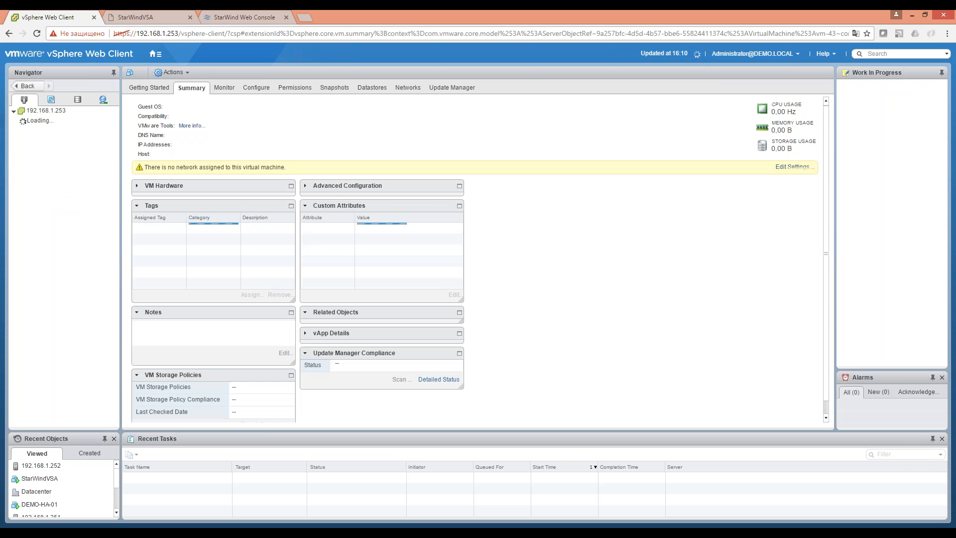
pyautogui.click(77, 191)
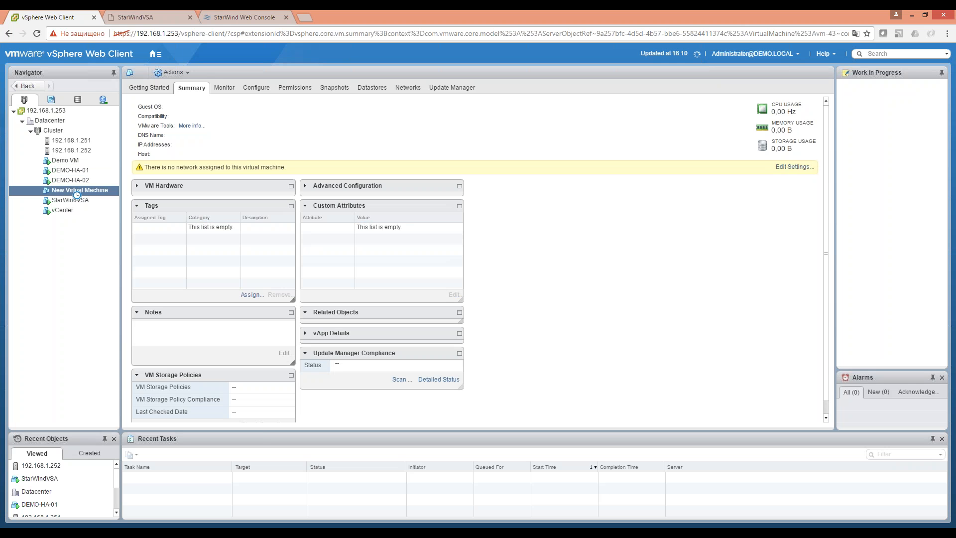
pyautogui.rightClick(76, 194)
pyautogui.moveTo(98, 208)
pyautogui.click(222, 208)
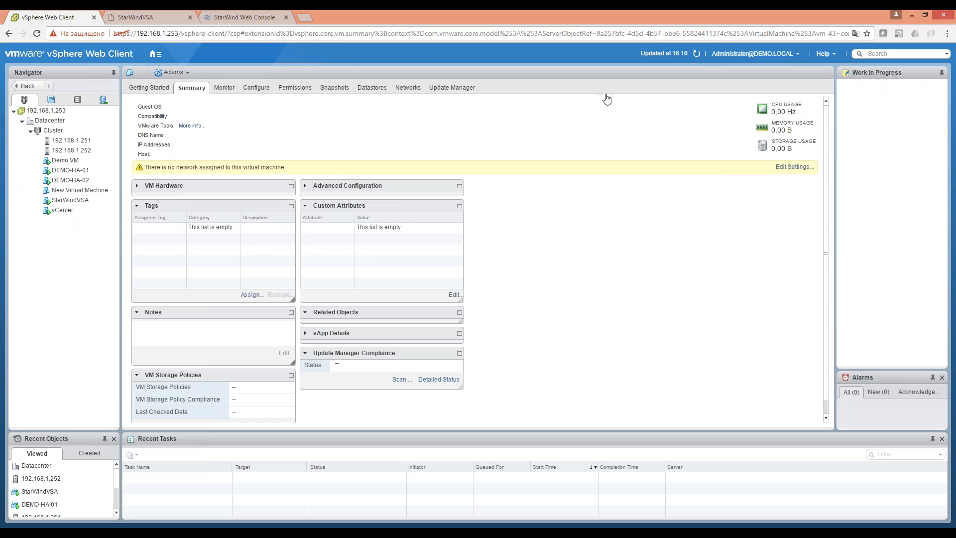
# Reopen New Virtual Machine's actions menu and dismiss it without choosing anything.
pyautogui.click(87, 191)
pyautogui.rightClick(87, 191)
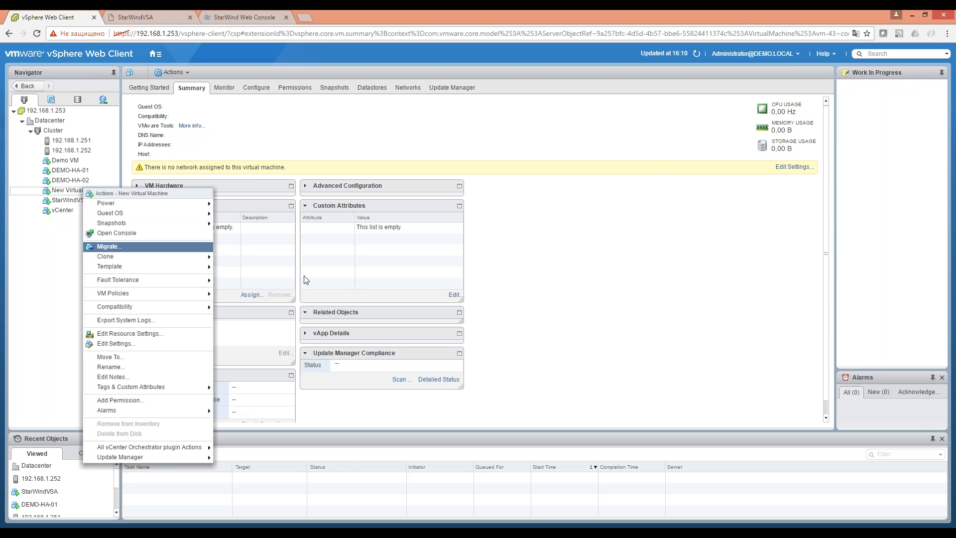
pyautogui.click(656, 274)
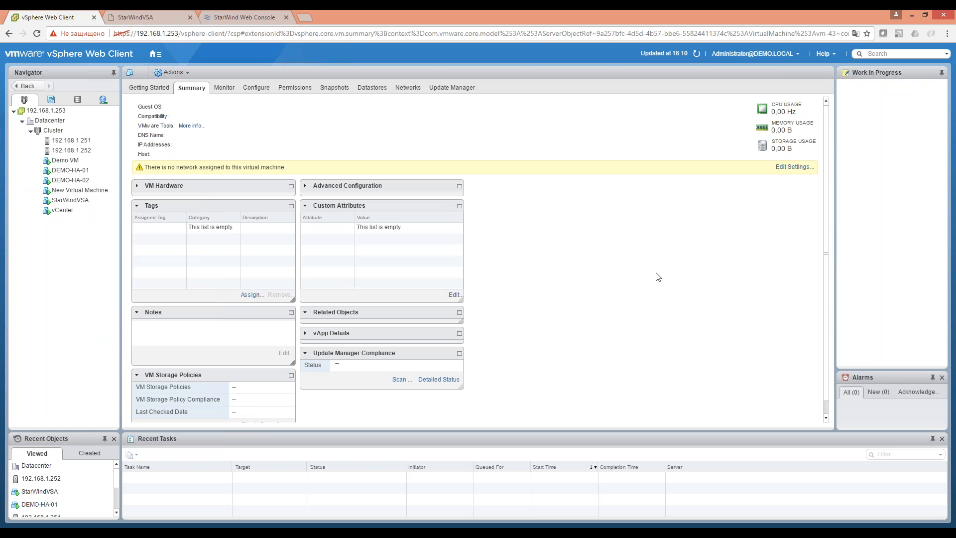